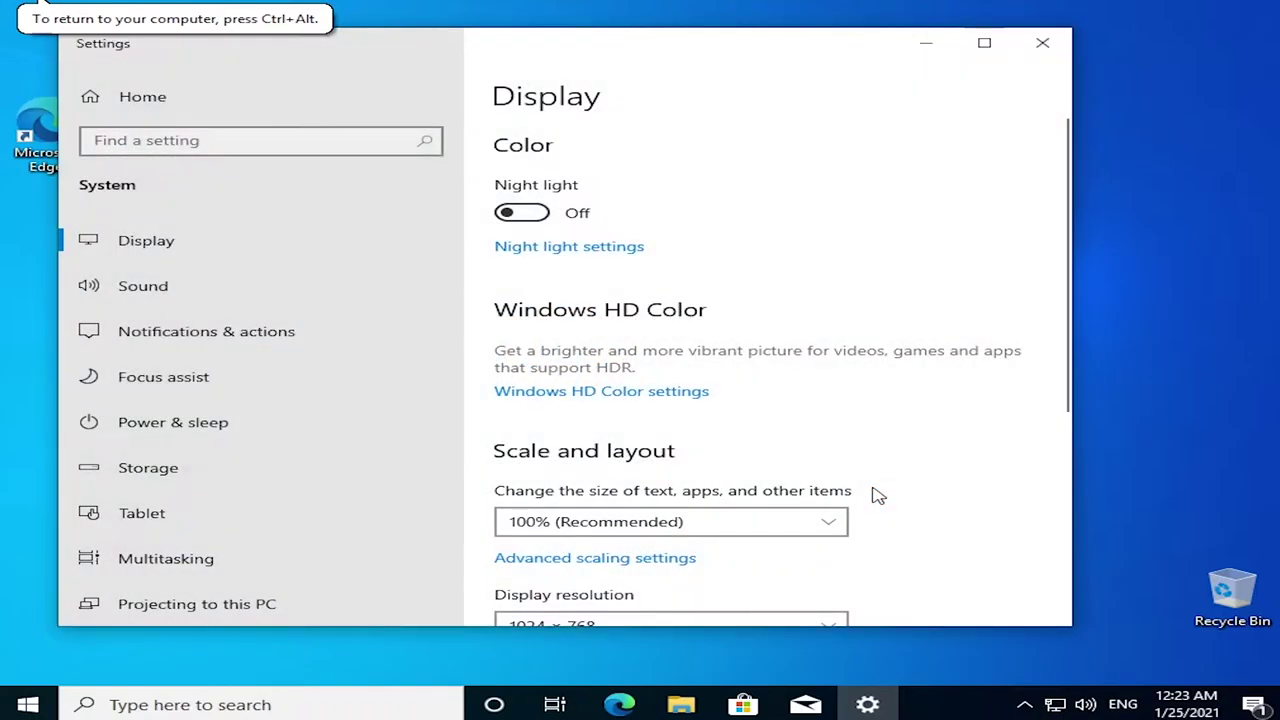
- Change the display resolution to a higher one and keep the new display settings
{"action": "scroll", "coordinate": [925, 450], "scroll_direction": "down", "scroll_amount": 4}
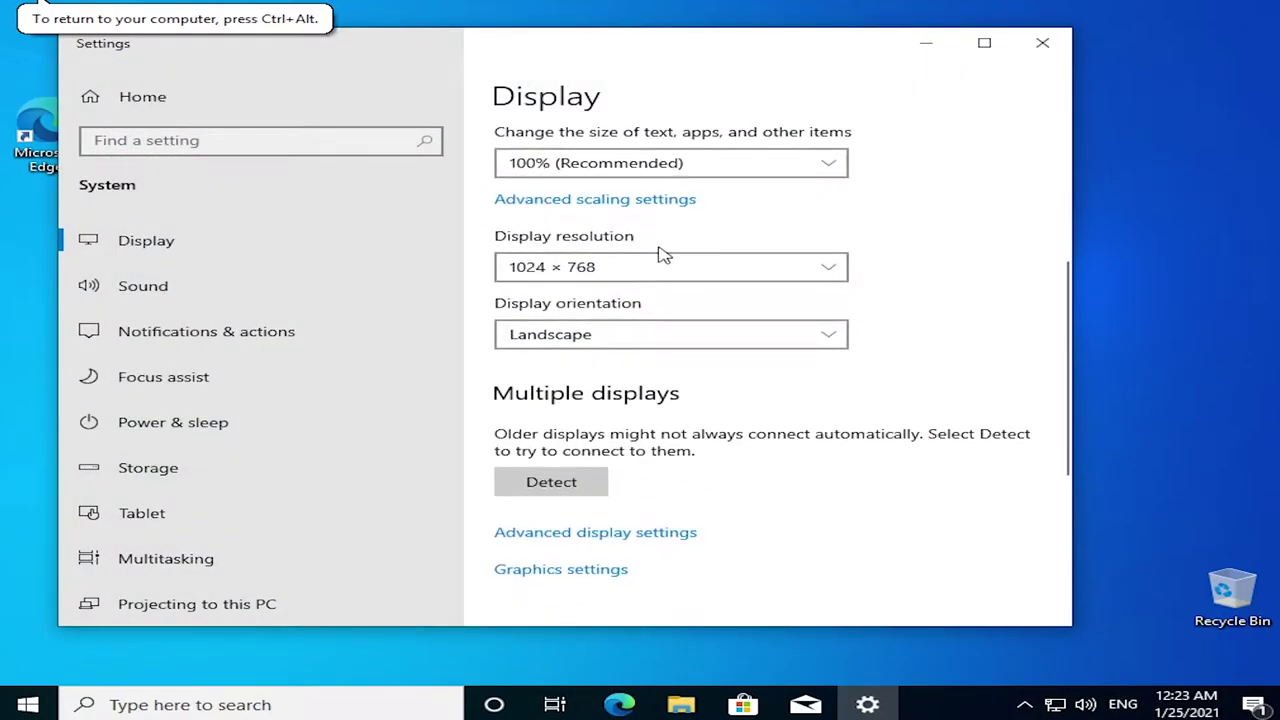
{"action": "left_click", "coordinate": [675, 262]}
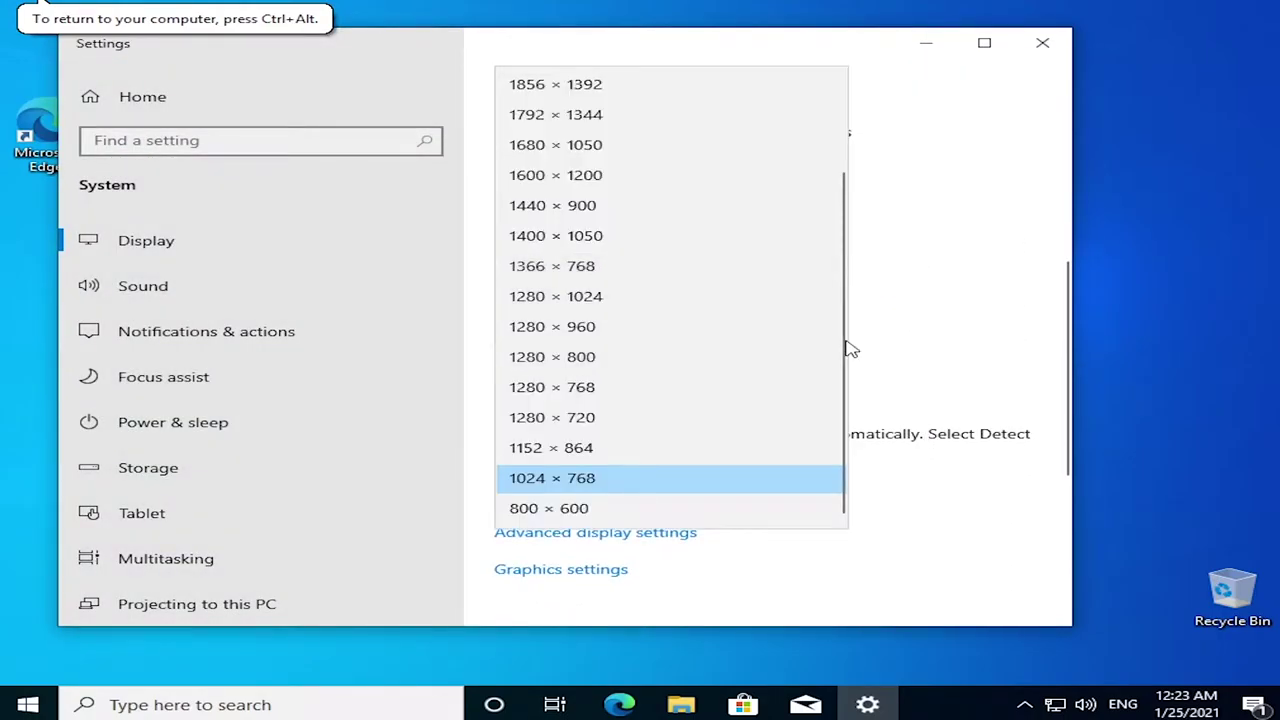
{"action": "left_click_drag", "start_coordinate": [843, 349], "coordinate": [854, 243]}
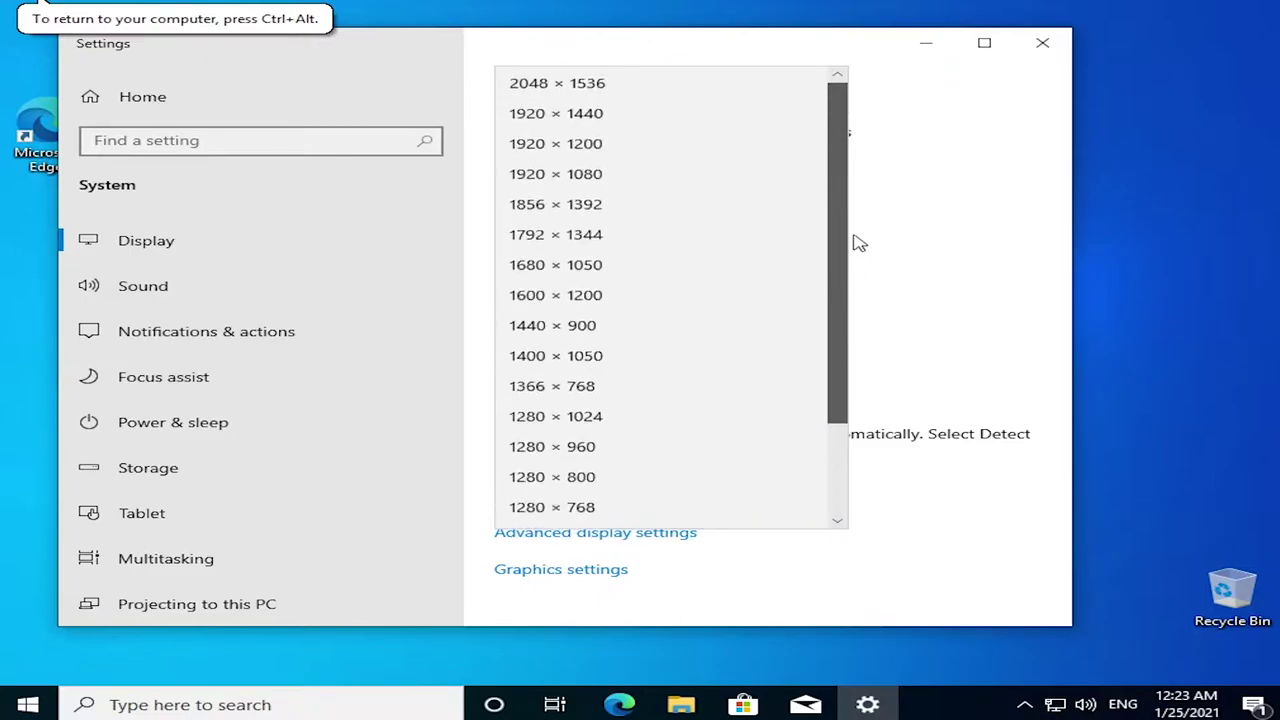
{"action": "left_click", "coordinate": [680, 192]}
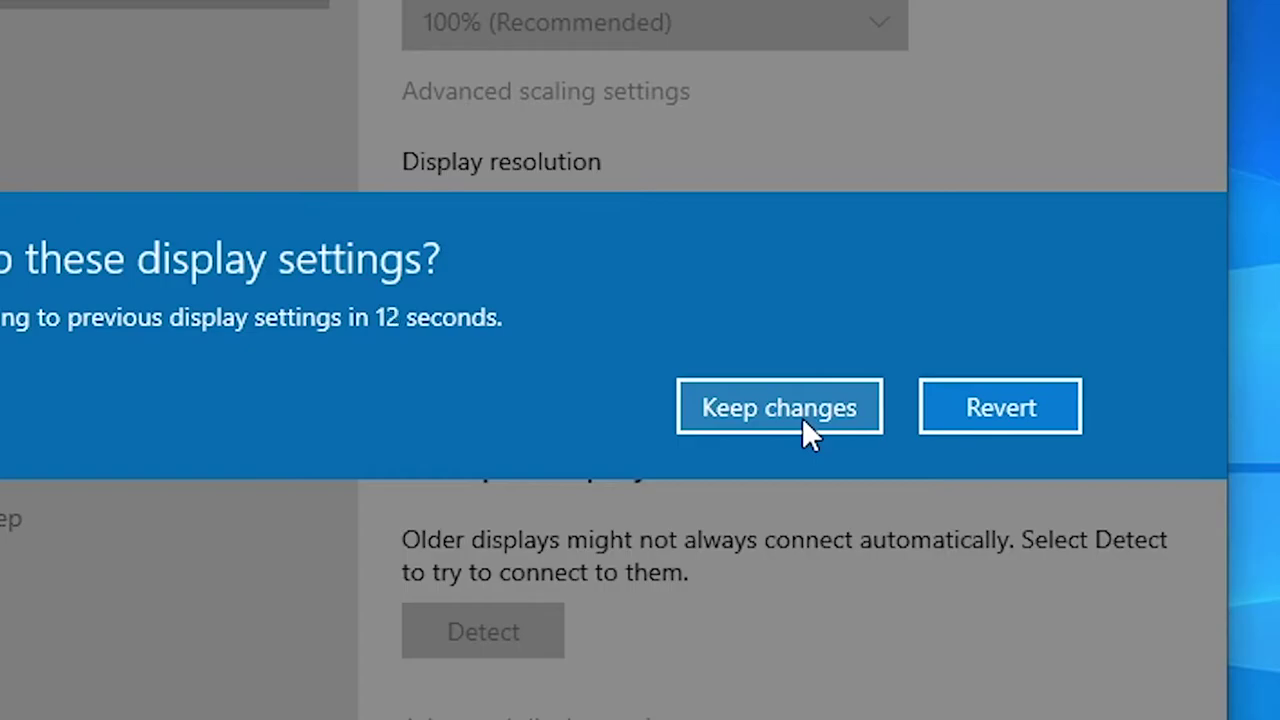
{"action": "left_click", "coordinate": [265, 293]}
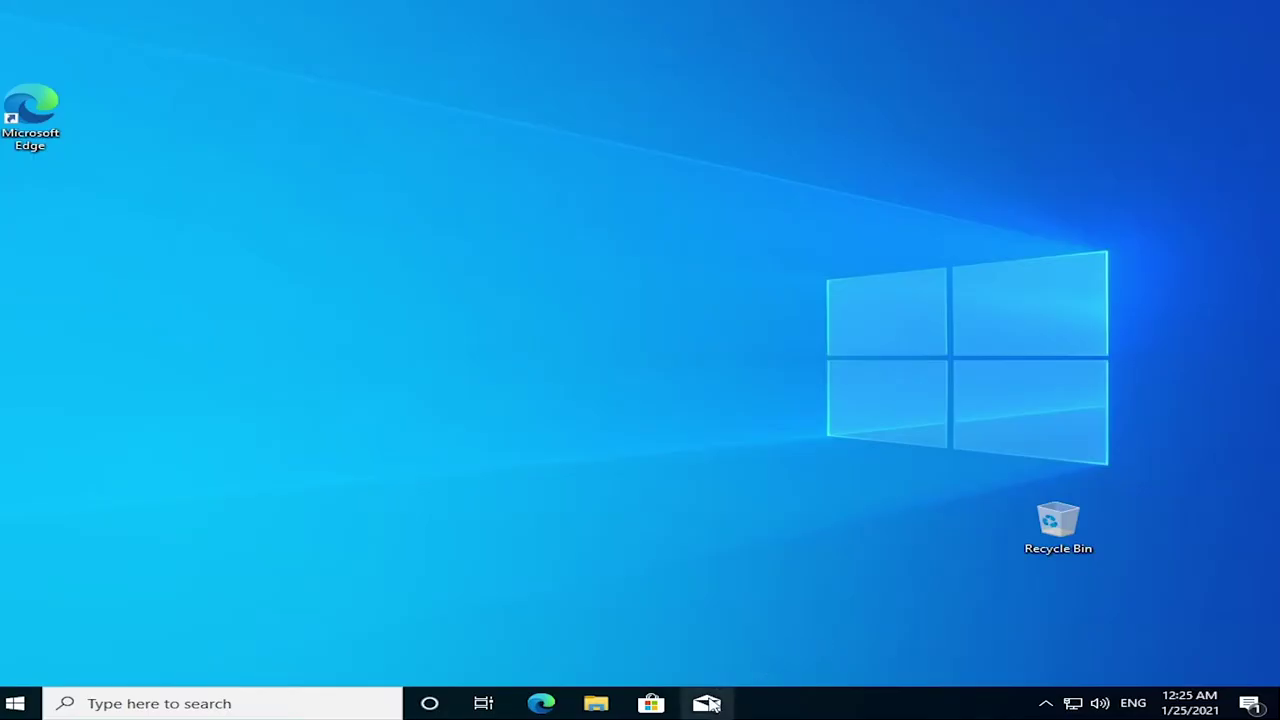
- Unpin the Mail and Microsoft Store apps from the taskbar
{"action": "right_click", "coordinate": [713, 706]}
{"action": "left_click", "coordinate": [717, 671]}
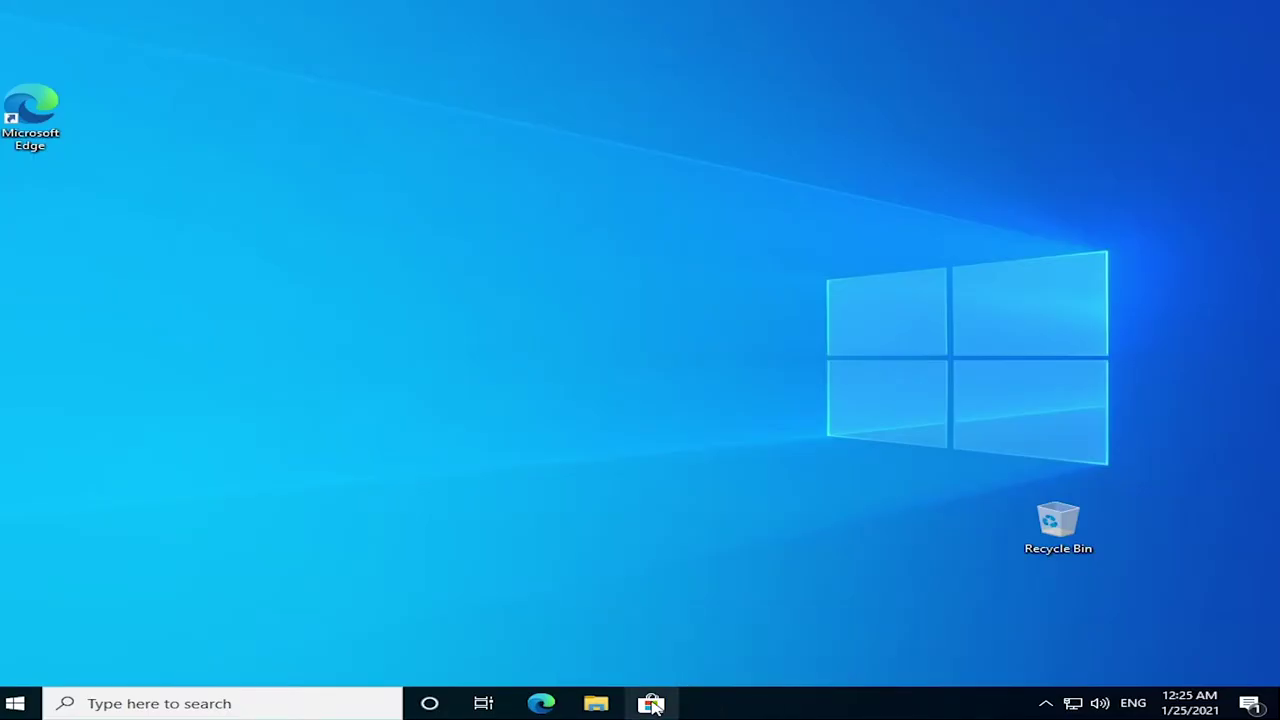
{"action": "right_click", "coordinate": [655, 705]}
{"action": "left_click", "coordinate": [658, 675]}
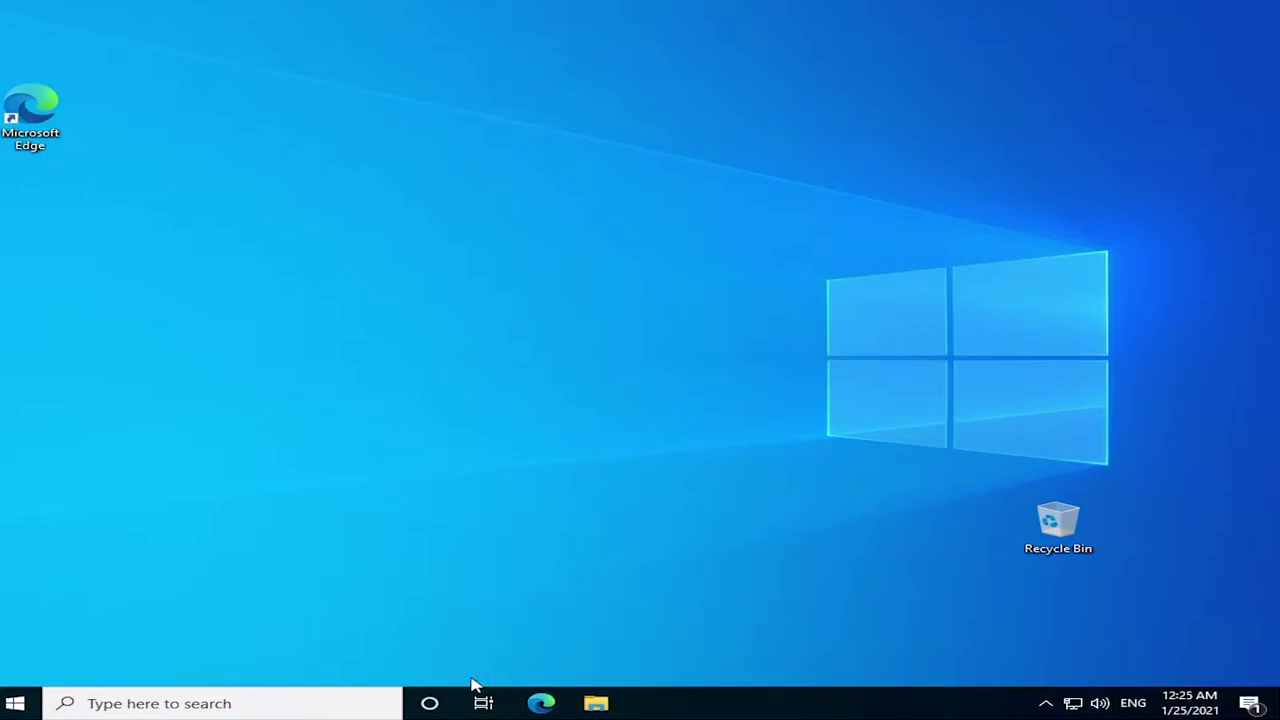
- Hide the Cortana and Task View buttons on the taskbar
{"action": "left_click", "coordinate": [207, 703]}
{"action": "left_click", "coordinate": [957, 554]}
{"action": "right_click", "coordinate": [750, 714]}
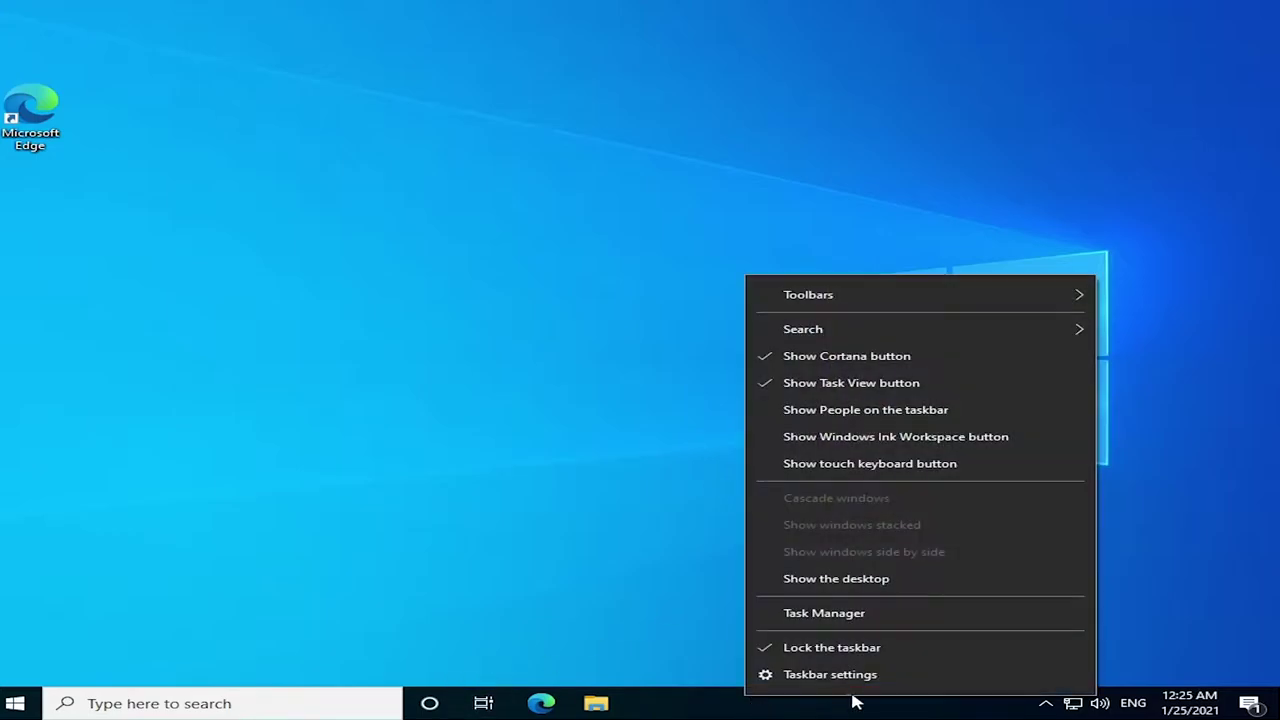
{"action": "left_click", "coordinate": [876, 358]}
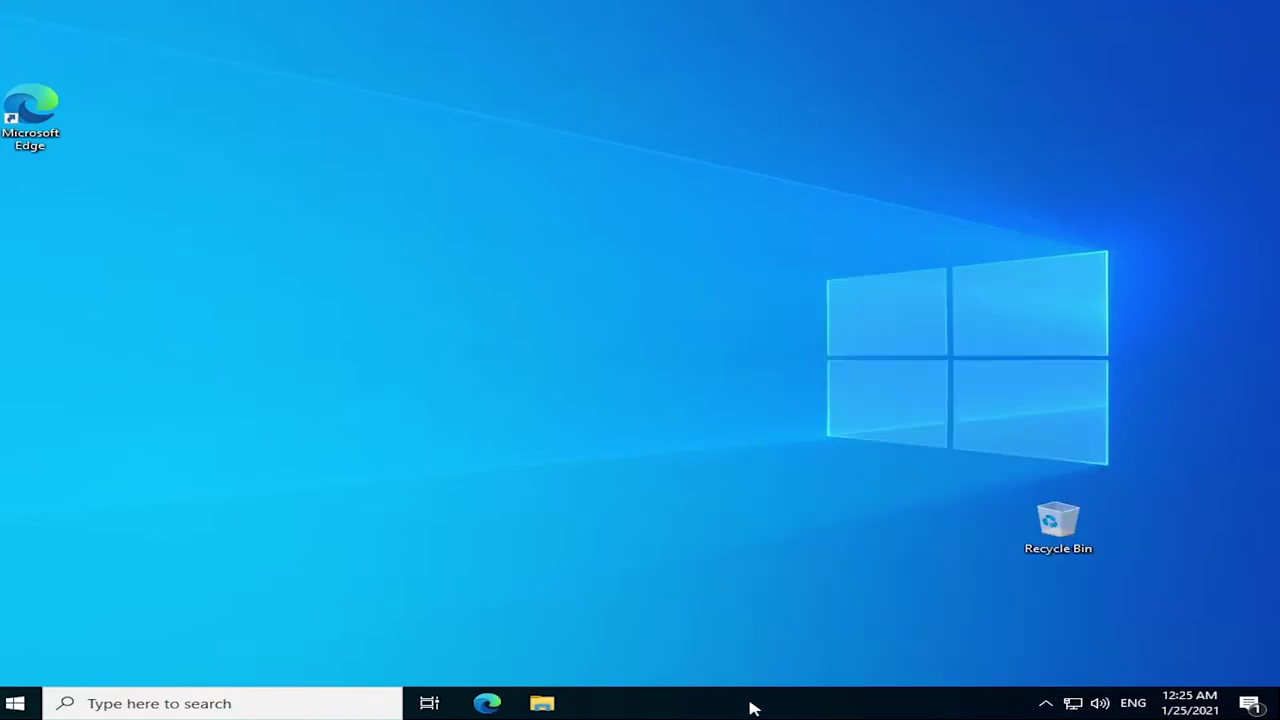
{"action": "right_click", "coordinate": [751, 706]}
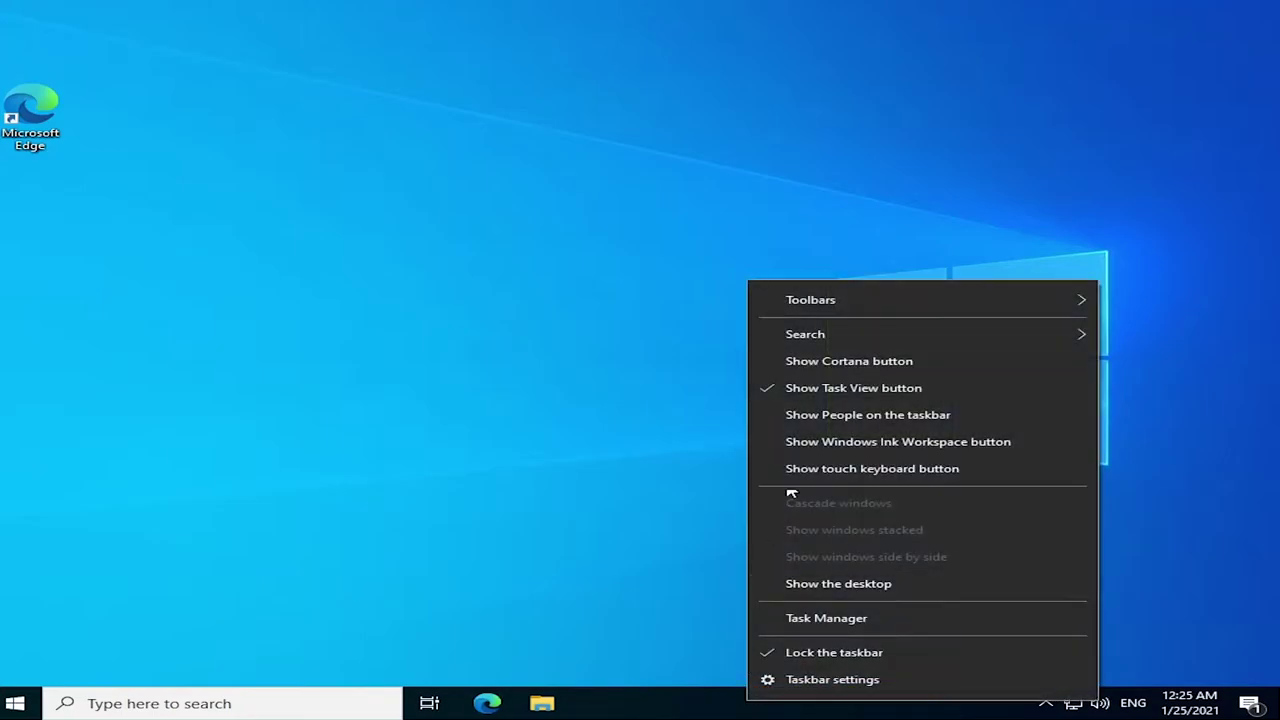
{"action": "left_click", "coordinate": [876, 398]}
- Hide the search box on the taskbar
{"action": "right_click", "coordinate": [716, 706]}
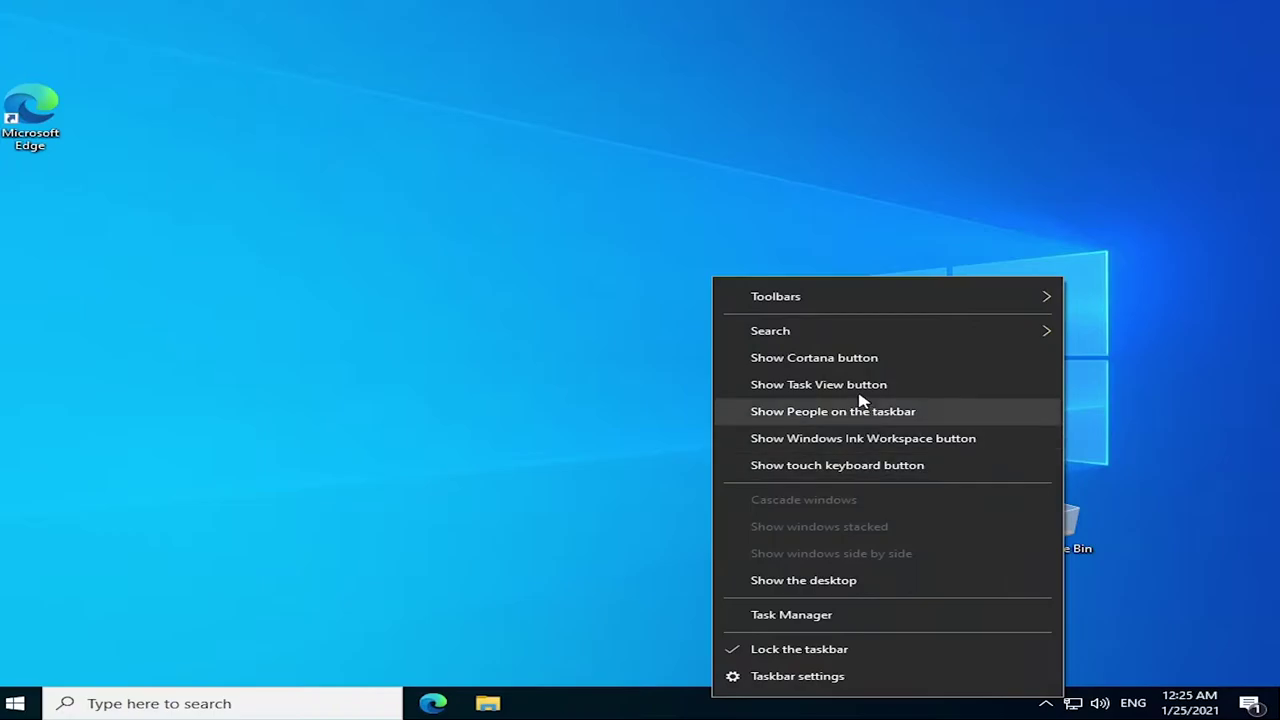
{"action": "mouse_move", "coordinate": [820, 330]}
{"action": "left_click", "coordinate": [603, 337]}
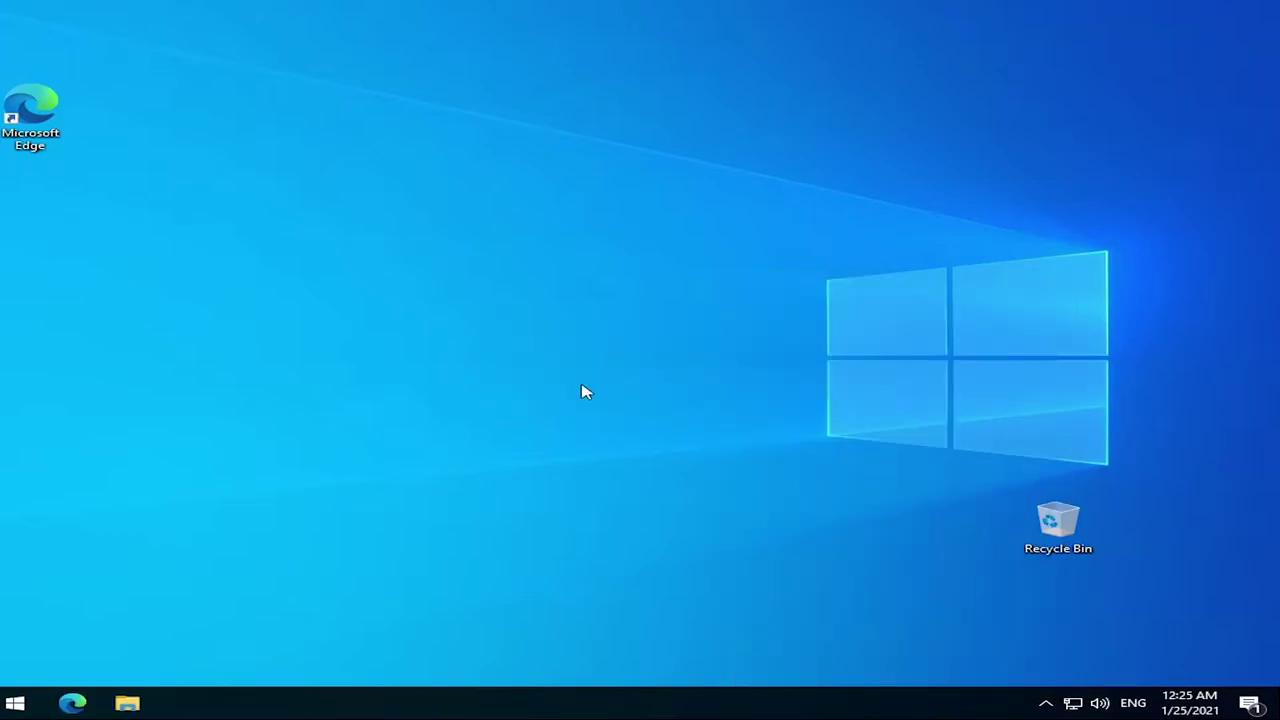
- Move the Recycle Bin icon to the lower-right corner of the desktop
{"action": "right_click", "coordinate": [424, 362]}
{"action": "left_click", "coordinate": [491, 411]}
{"action": "left_click_drag", "start_coordinate": [1090, 545], "coordinate": [1203, 660]}
{"action": "left_click", "coordinate": [714, 525]}
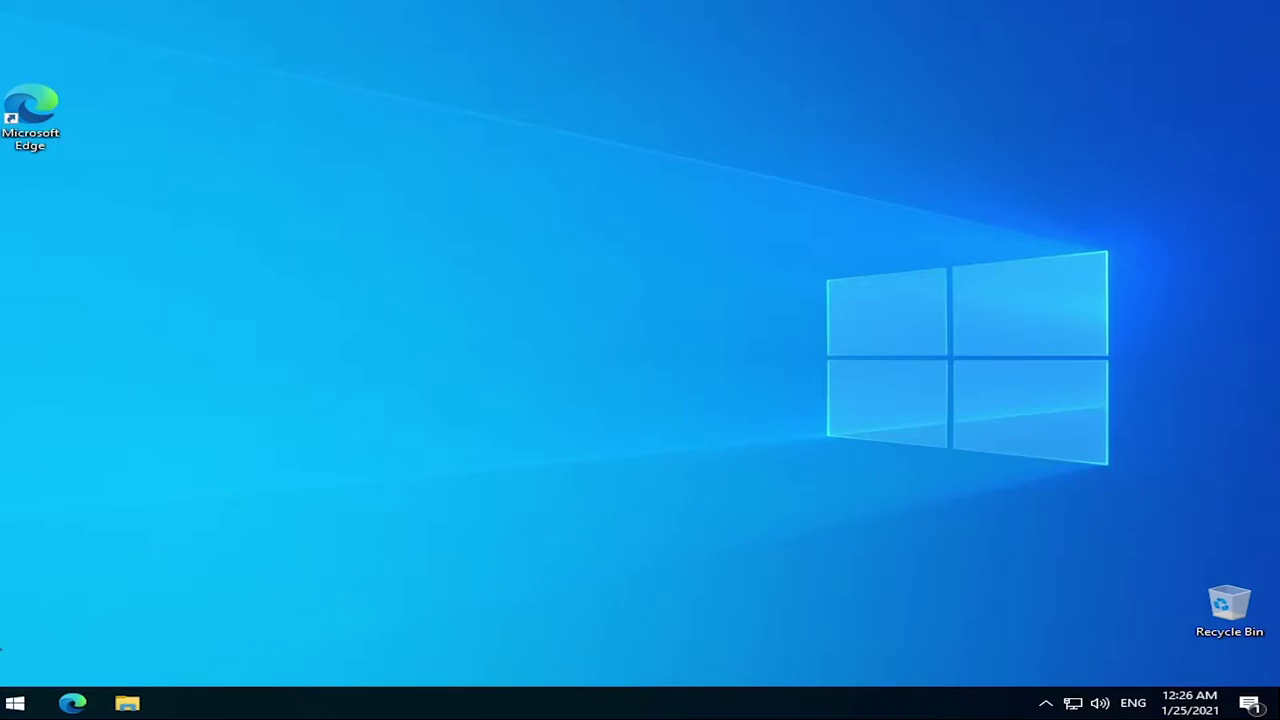
- Find the desktop icon settings, enable the Computer and Control Panel icons, and close Settings
{"action": "left_click", "coordinate": [14, 703]}
{"action": "type", "text": "desktop icon settings"}
{"action": "key", "text": "Return"}
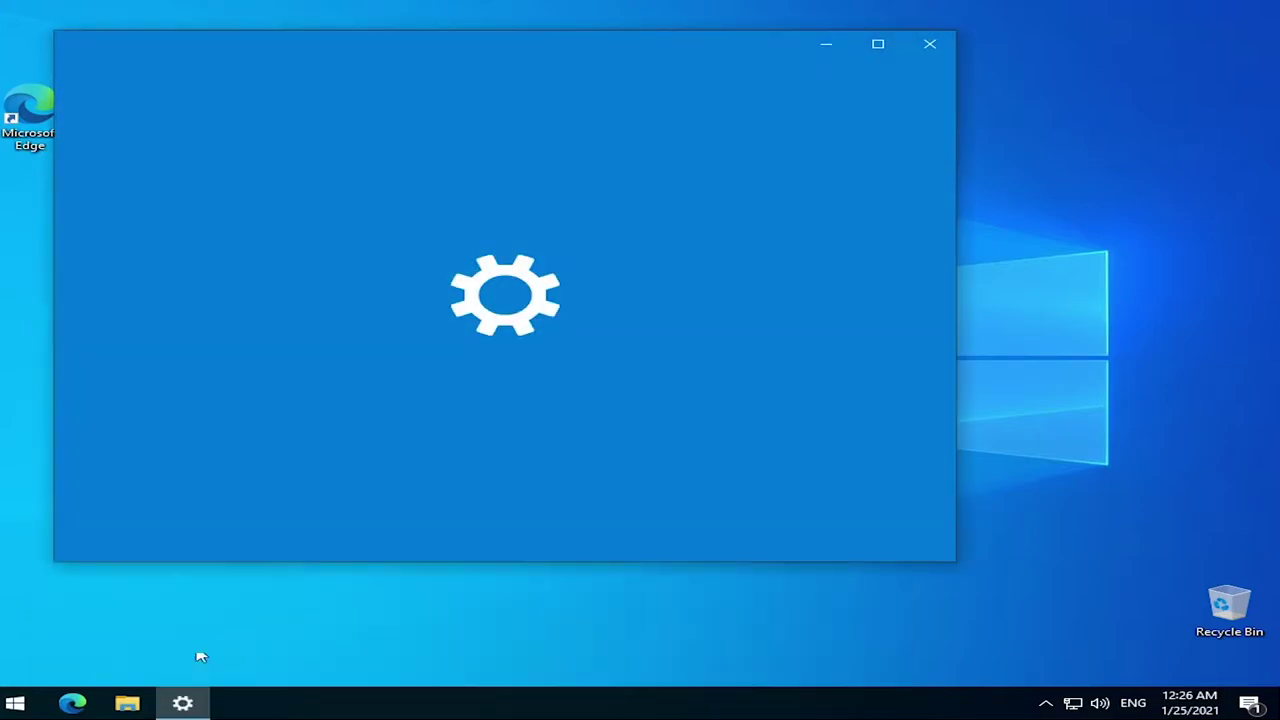
{"action": "left_click", "coordinate": [1088, 262]}
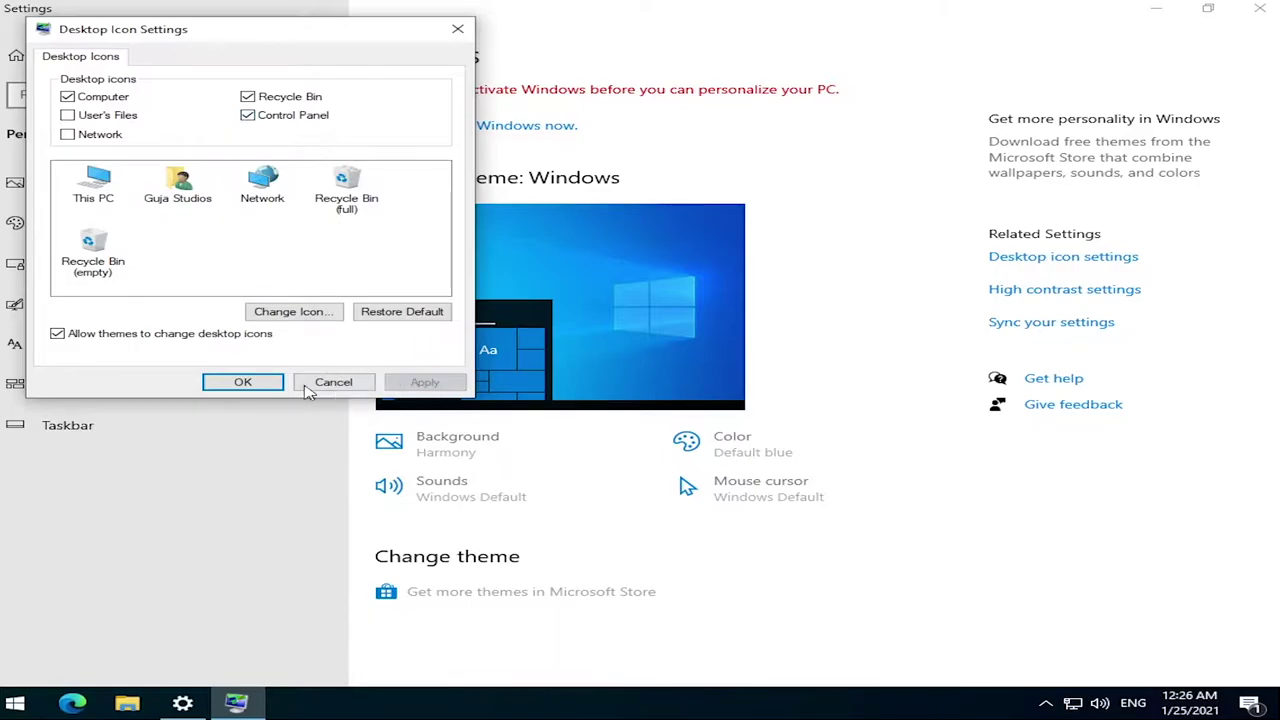
{"action": "left_click", "coordinate": [245, 381]}
{"action": "left_click", "coordinate": [1257, 10]}
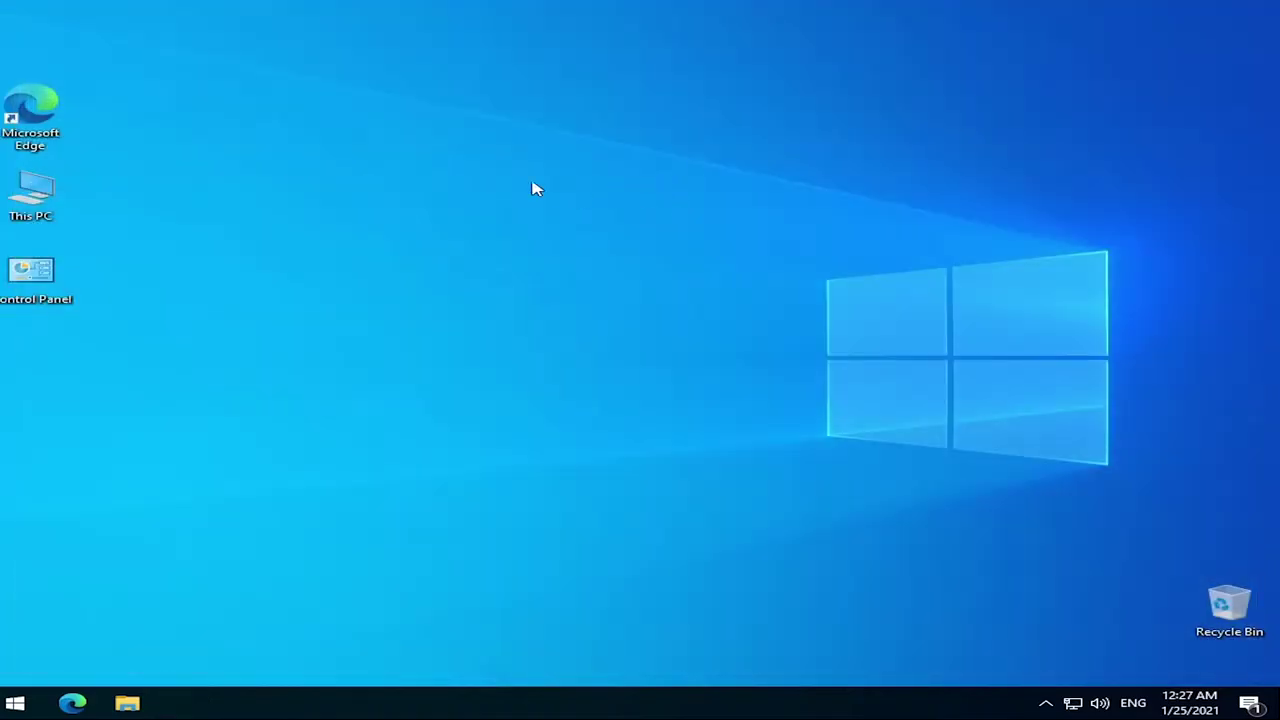
- Arrange the desktop icons in the first column in the order This PC, Control Panel, Microsoft Edge
{"action": "left_click_drag", "start_coordinate": [50, 185], "coordinate": [55, 25]}
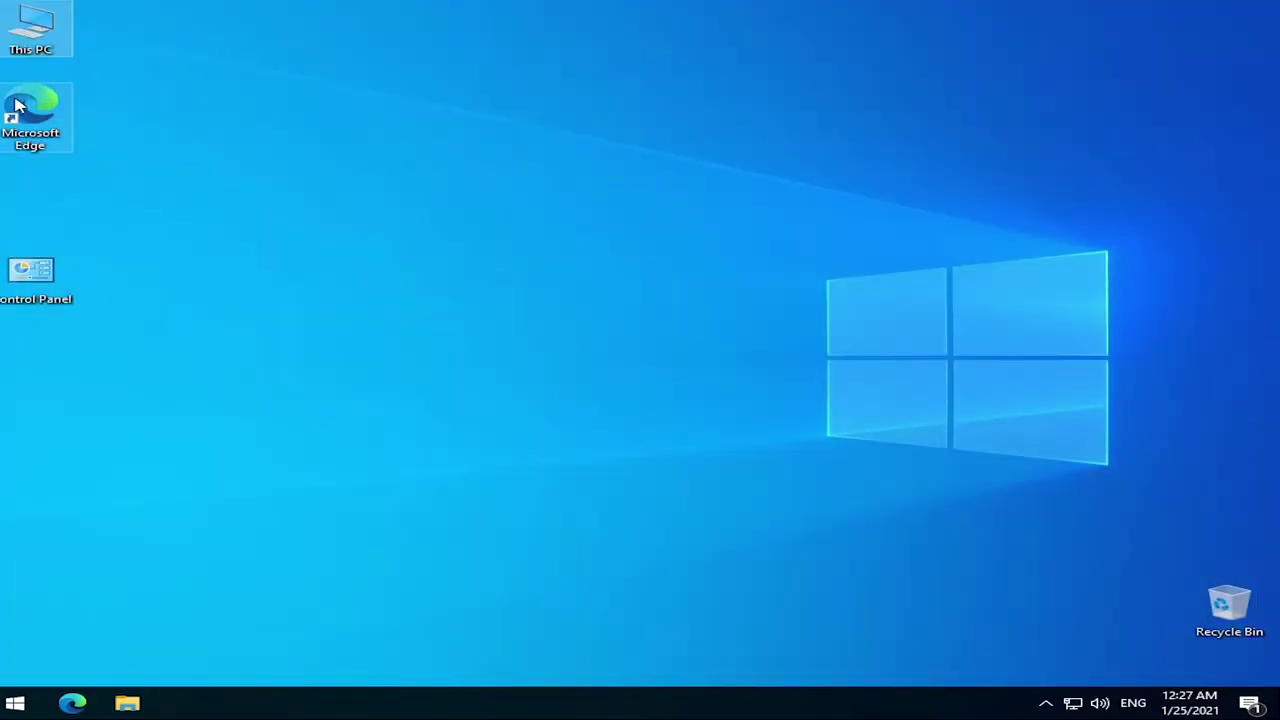
{"action": "left_click_drag", "start_coordinate": [30, 112], "coordinate": [114, 198]}
{"action": "left_click_drag", "start_coordinate": [55, 258], "coordinate": [50, 100]}
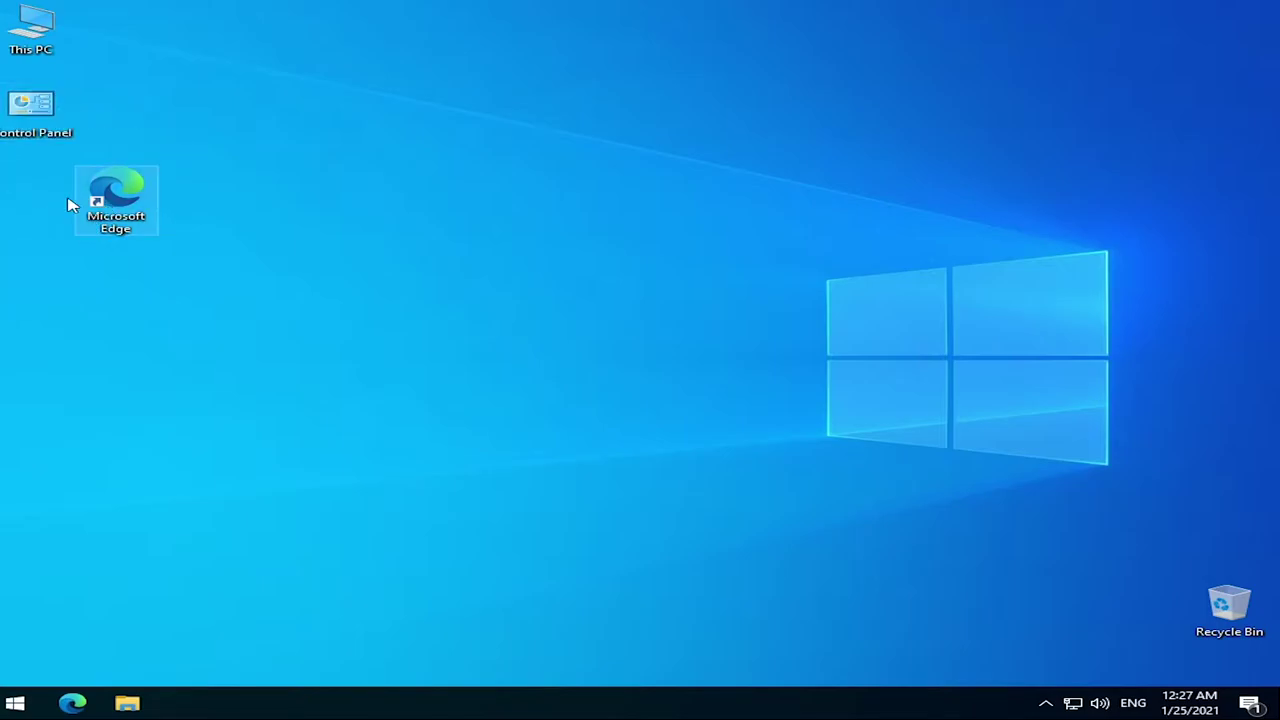
{"action": "left_click_drag", "start_coordinate": [116, 200], "coordinate": [35, 200]}
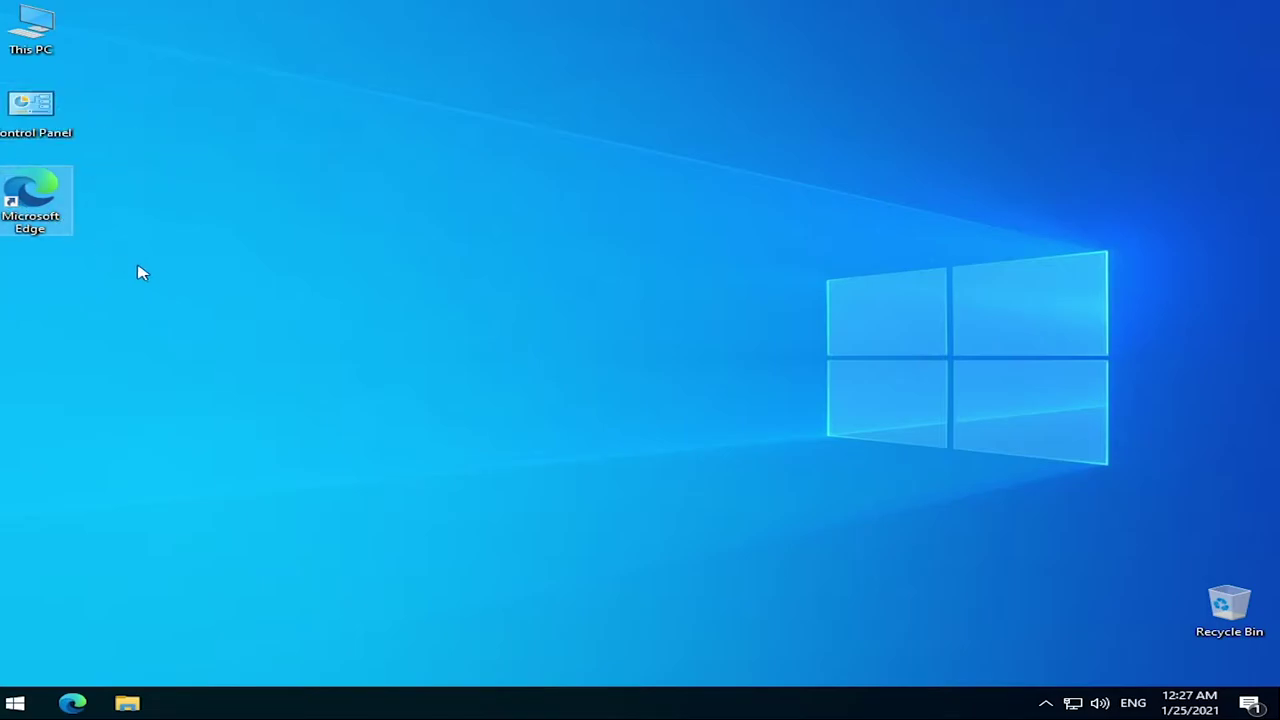
- Launch Microsoft Edge, dismiss its first-run sign-in offer, and open a browser window
{"action": "double_click", "coordinate": [16, 198]}
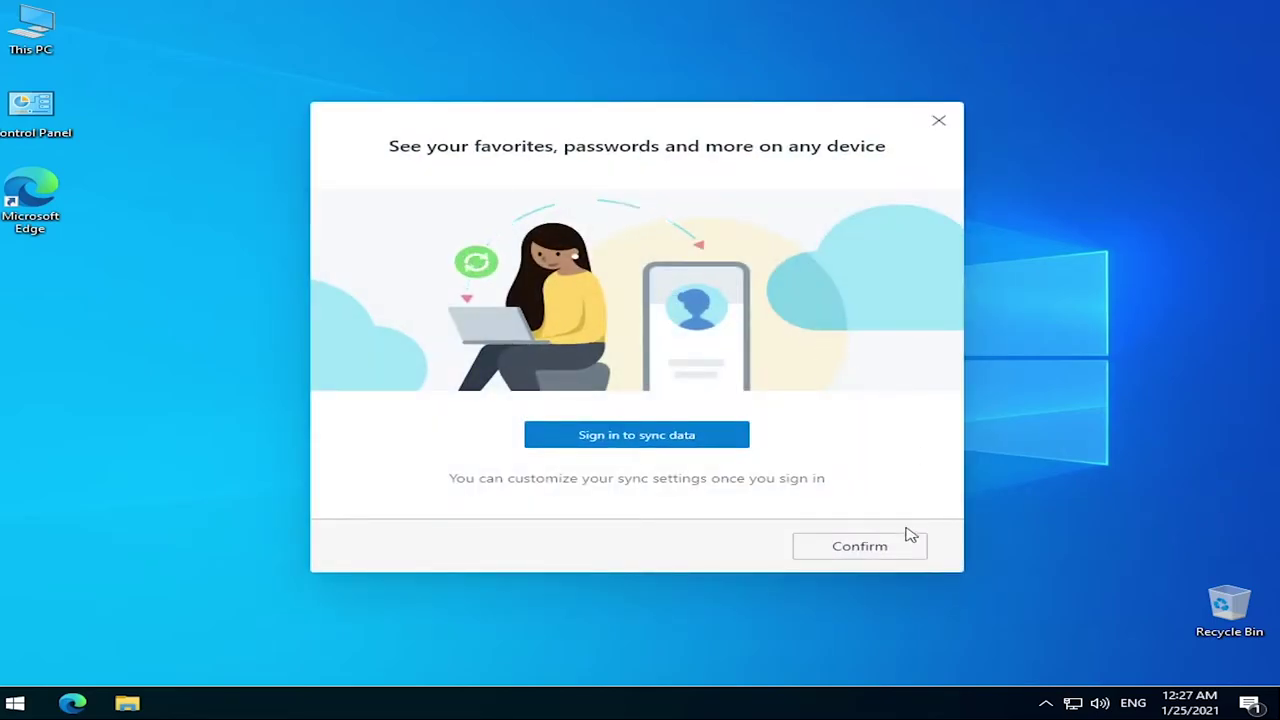
{"action": "left_click", "coordinate": [938, 122]}
{"action": "double_click", "coordinate": [30, 198]}
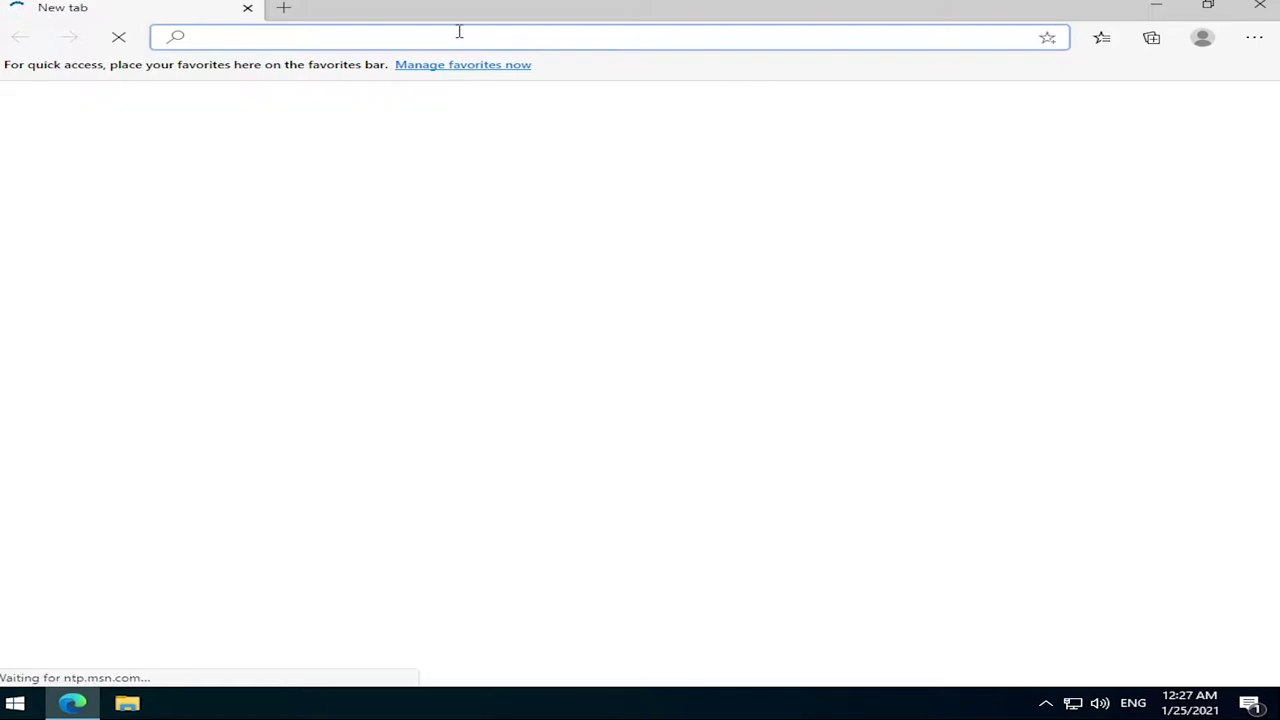
- Go to google.com/chrome and download the Chrome installer with sending of usage statistics and crash reports turned off
{"action": "type", "text": "google.com"}
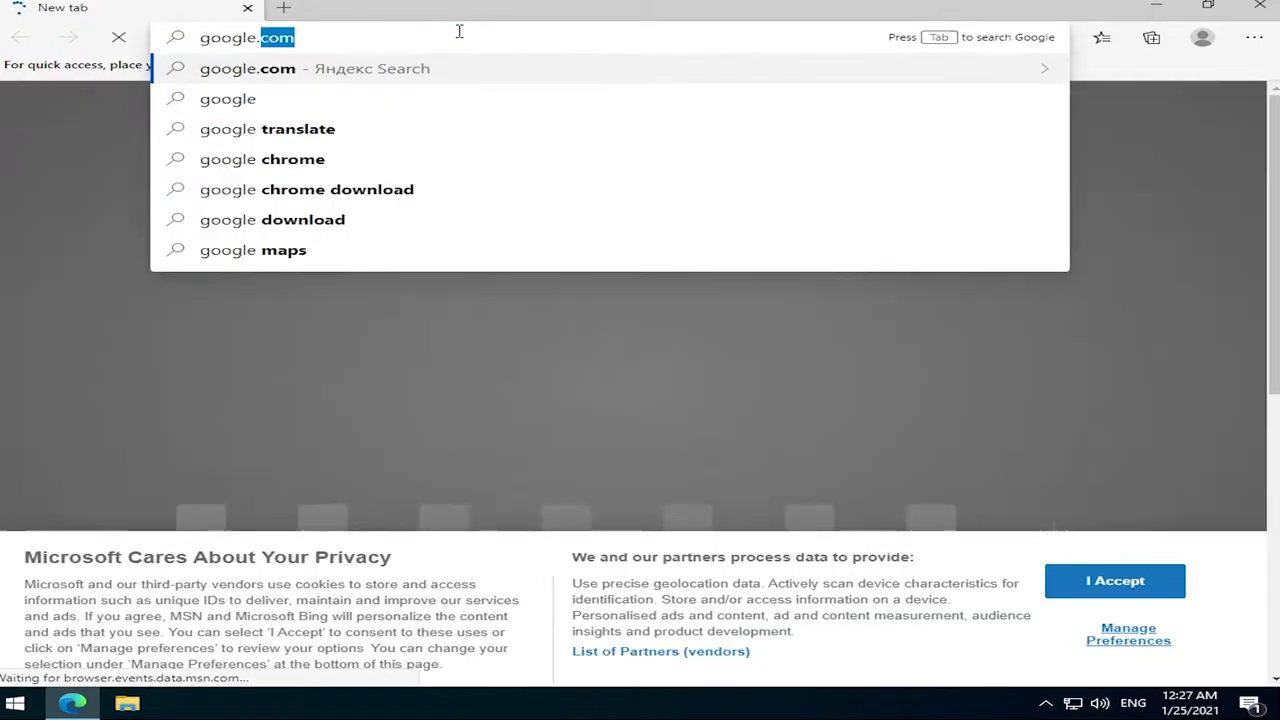
{"action": "type", "text": "/chrome"}
{"action": "key", "text": "Return"}
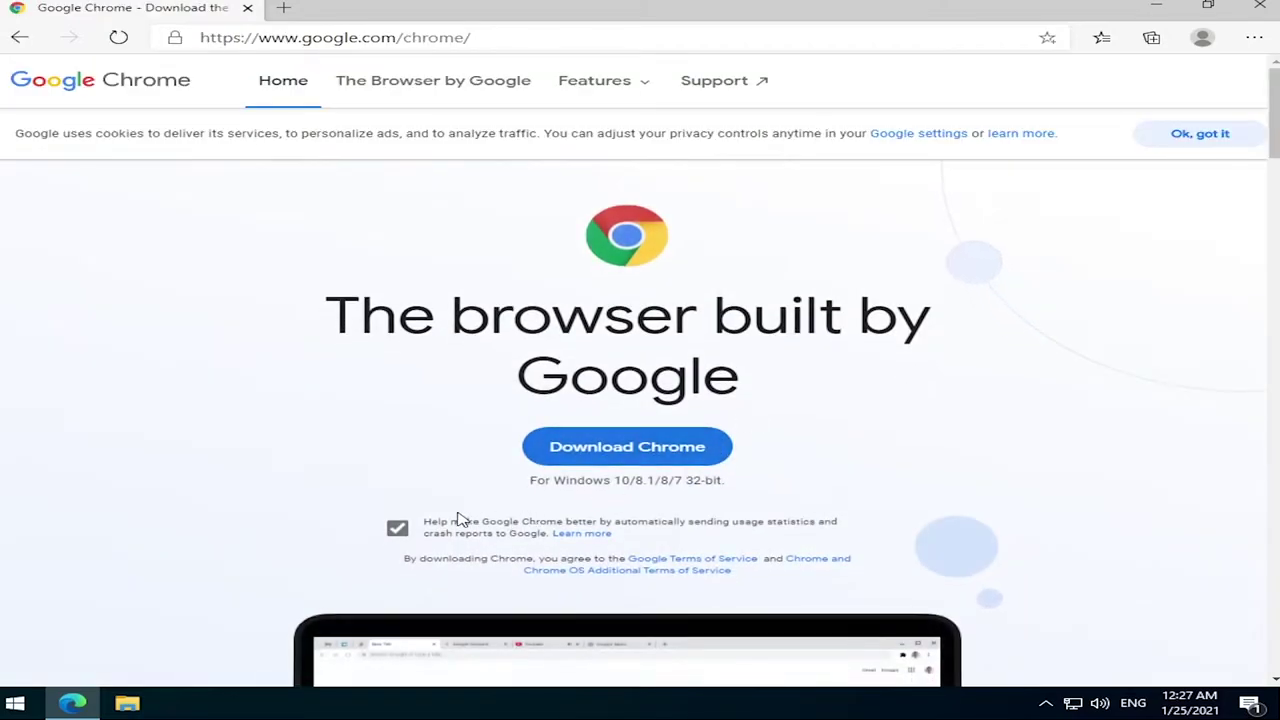
{"action": "left_click", "coordinate": [398, 530]}
{"action": "left_click", "coordinate": [680, 450]}
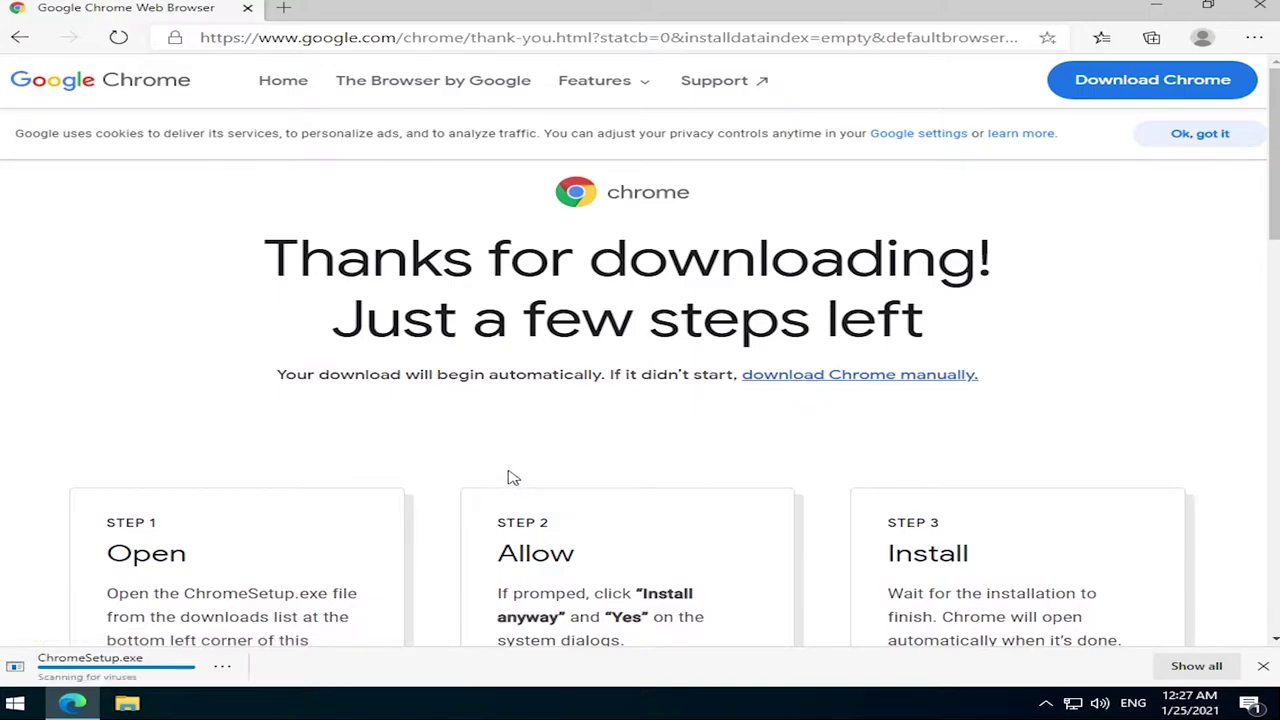
- Run ChromeSetup.exe, allow it to make changes to the device, and maximize the installed Chrome's window
{"action": "left_click", "coordinate": [100, 668]}
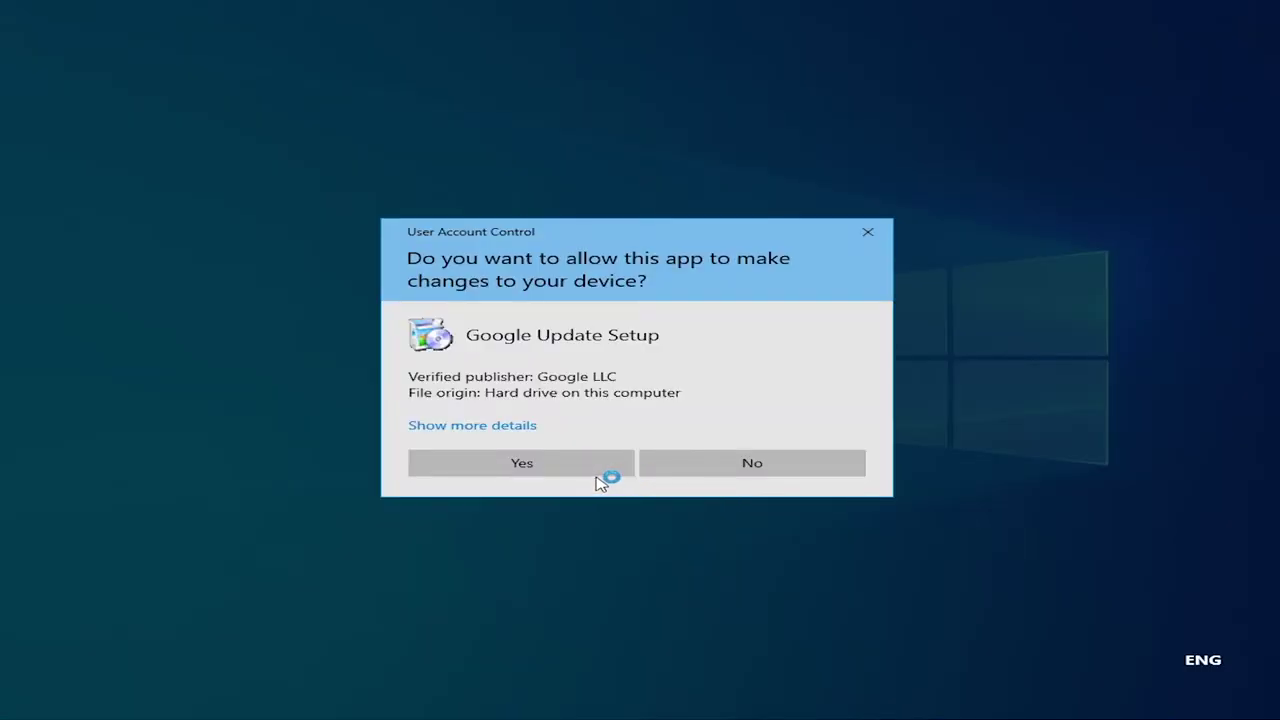
{"action": "left_click", "coordinate": [598, 472]}
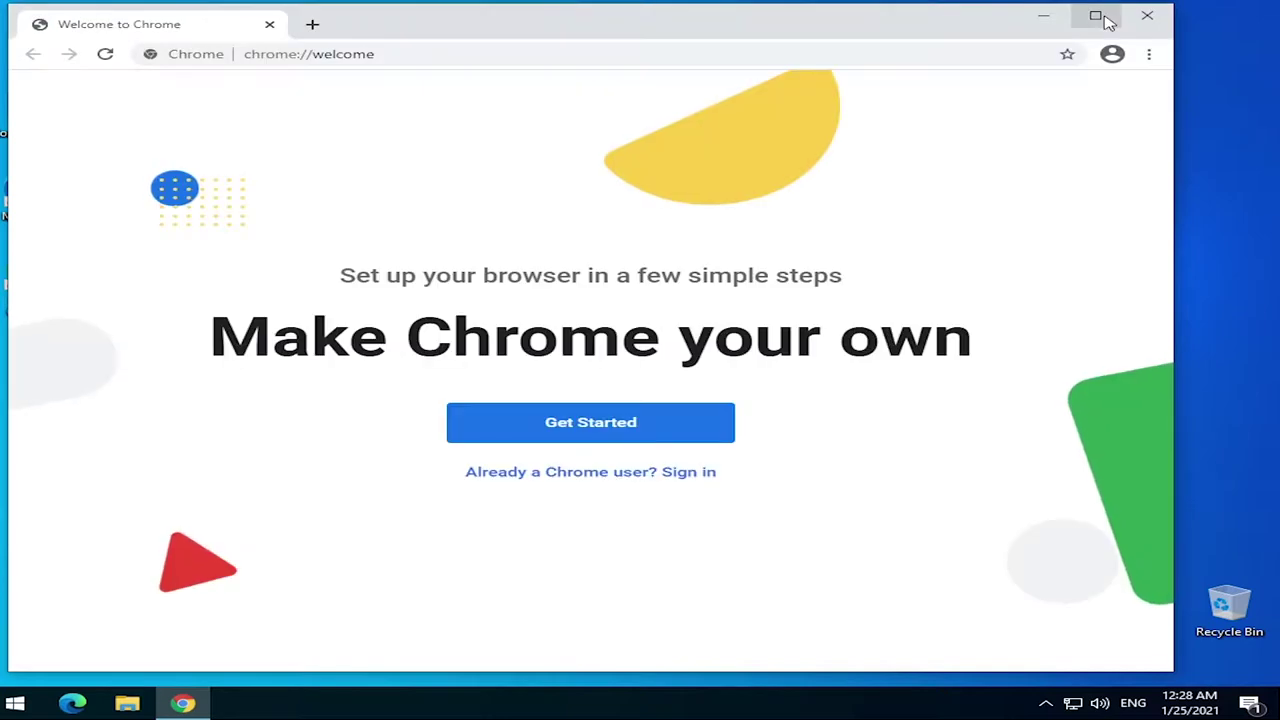
{"action": "left_click", "coordinate": [1097, 16]}
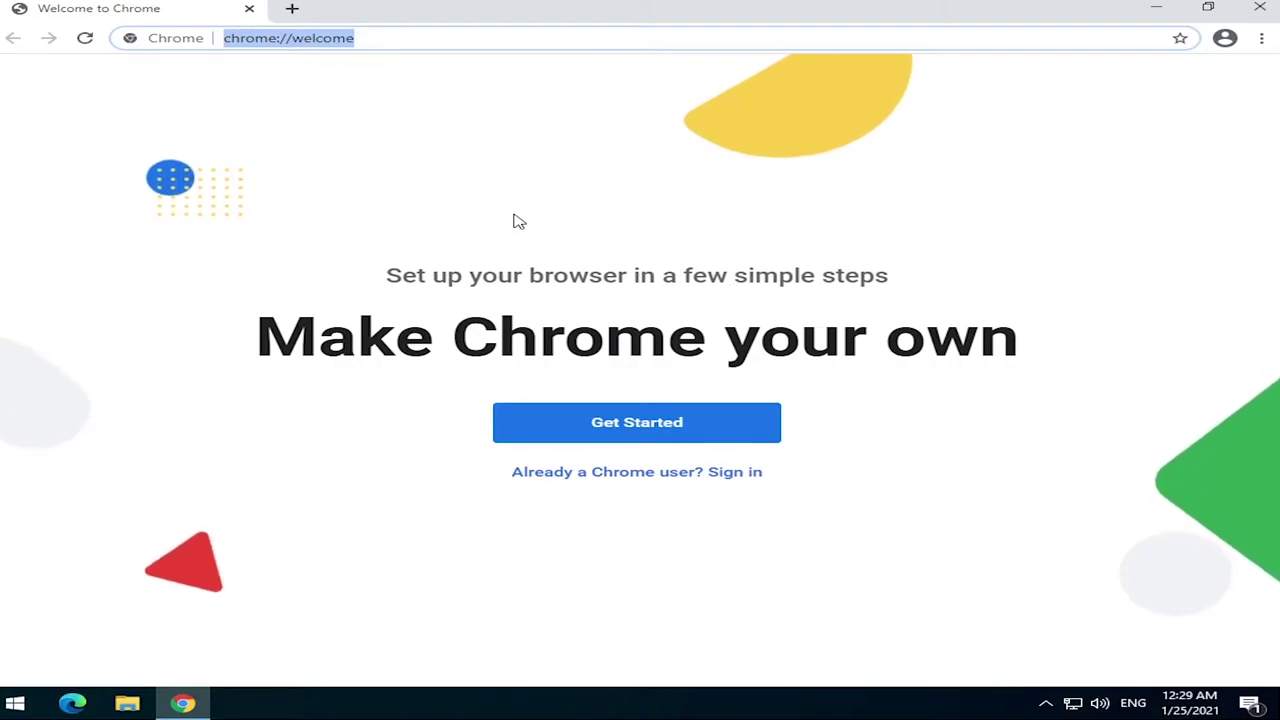
- Search Google for "driverpack solution" in Chrome
{"action": "type", "text": "driverpack sul"}
{"action": "key", "text": "BackSpace"}
{"action": "key", "text": "BackSpace"}
{"action": "type", "text": "olution"}
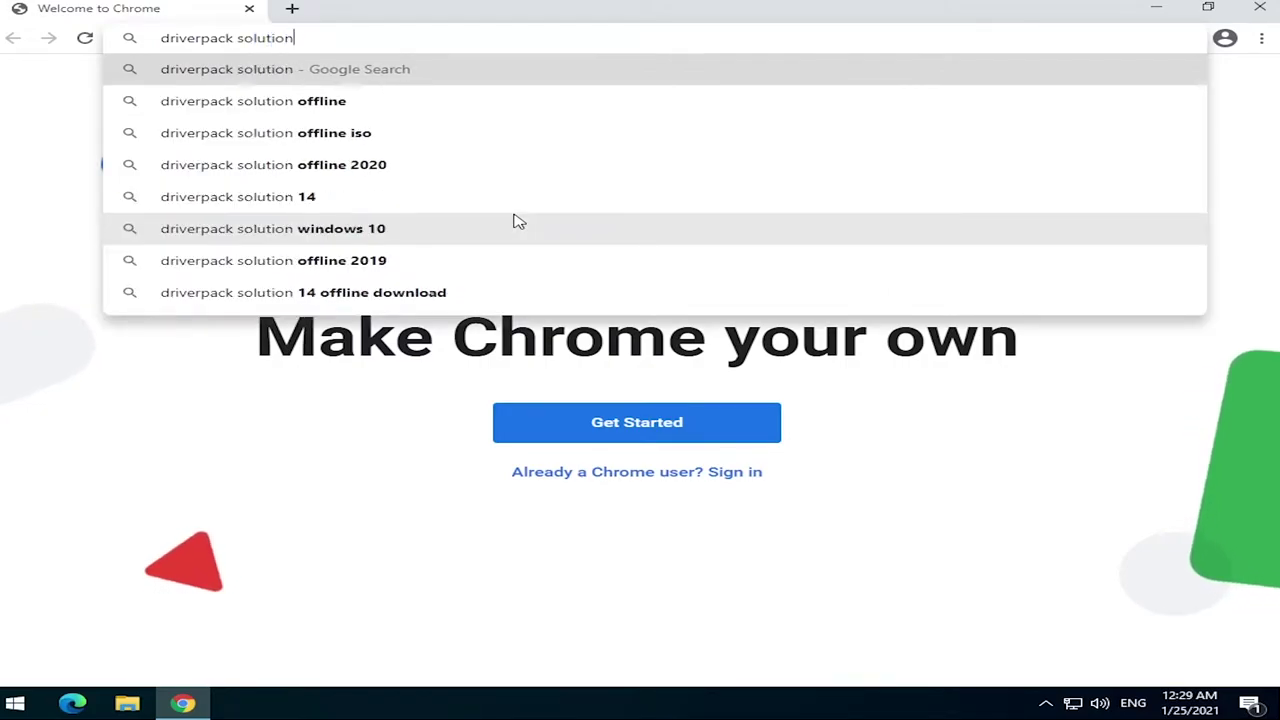
{"action": "key", "text": "Return"}
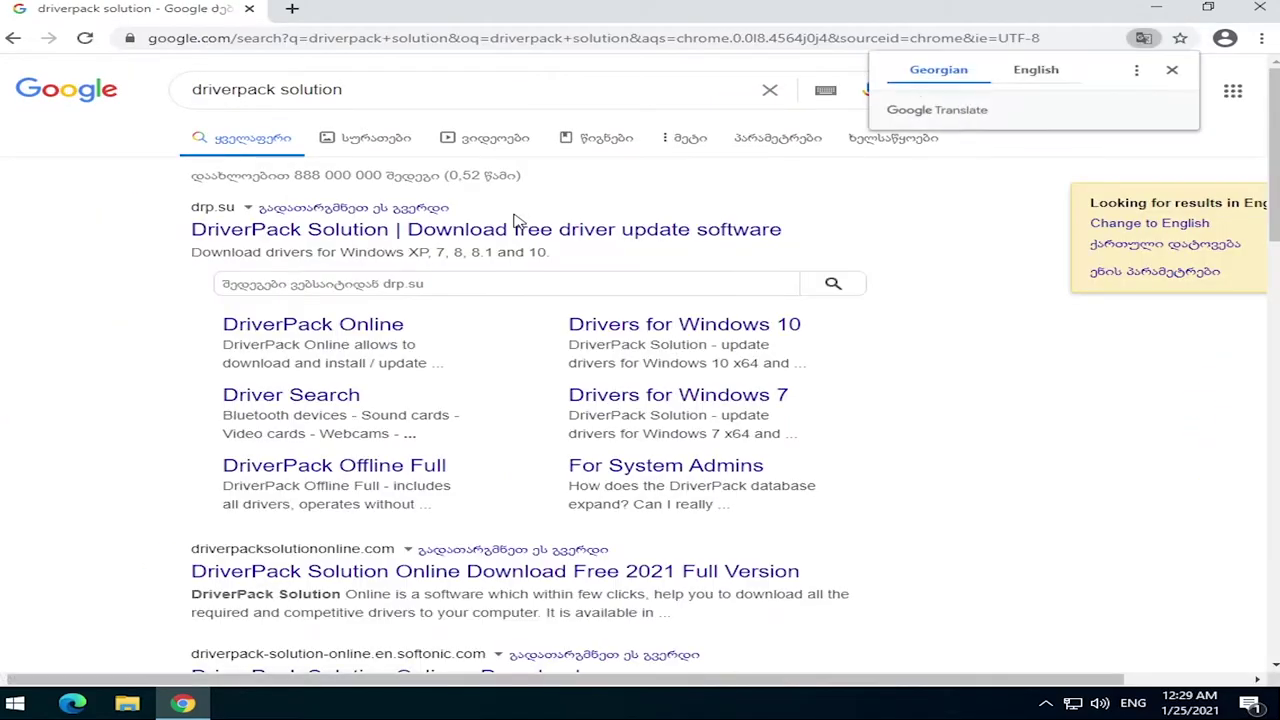
- Download the DriverPack online installer from the drp.su site and run it with permission to make changes
{"action": "left_click", "coordinate": [528, 231]}
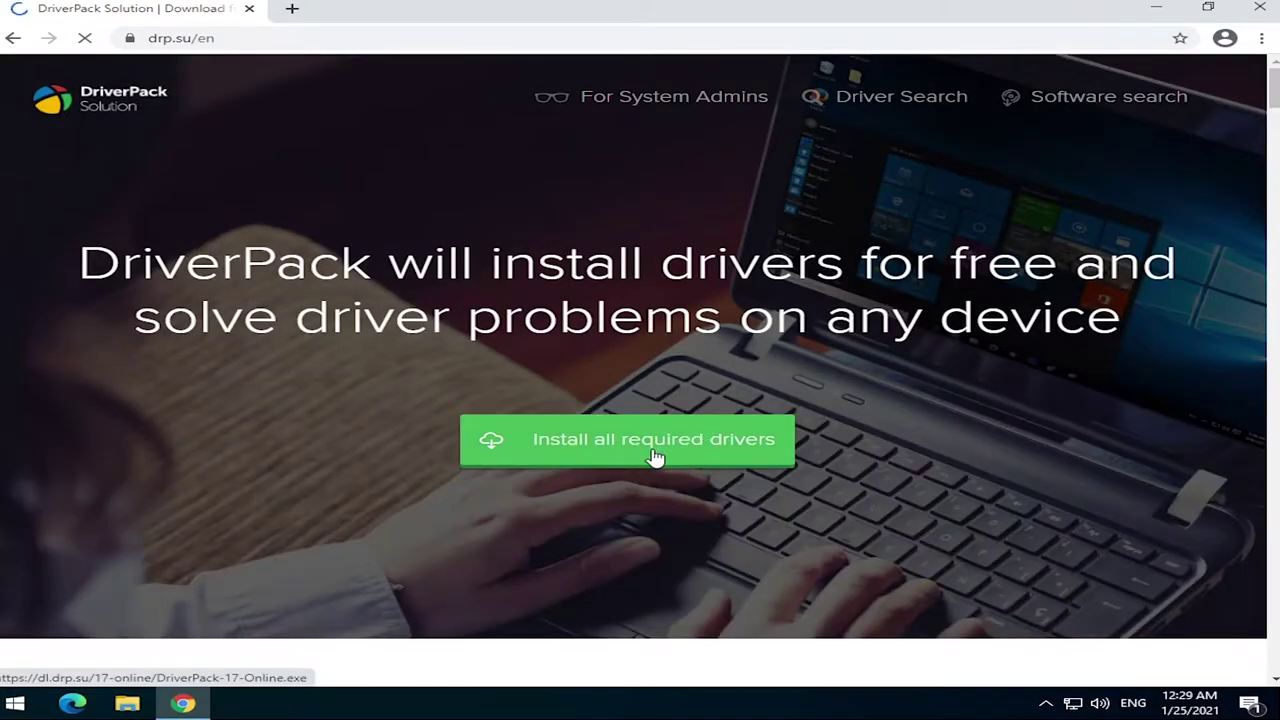
{"action": "left_click", "coordinate": [655, 455]}
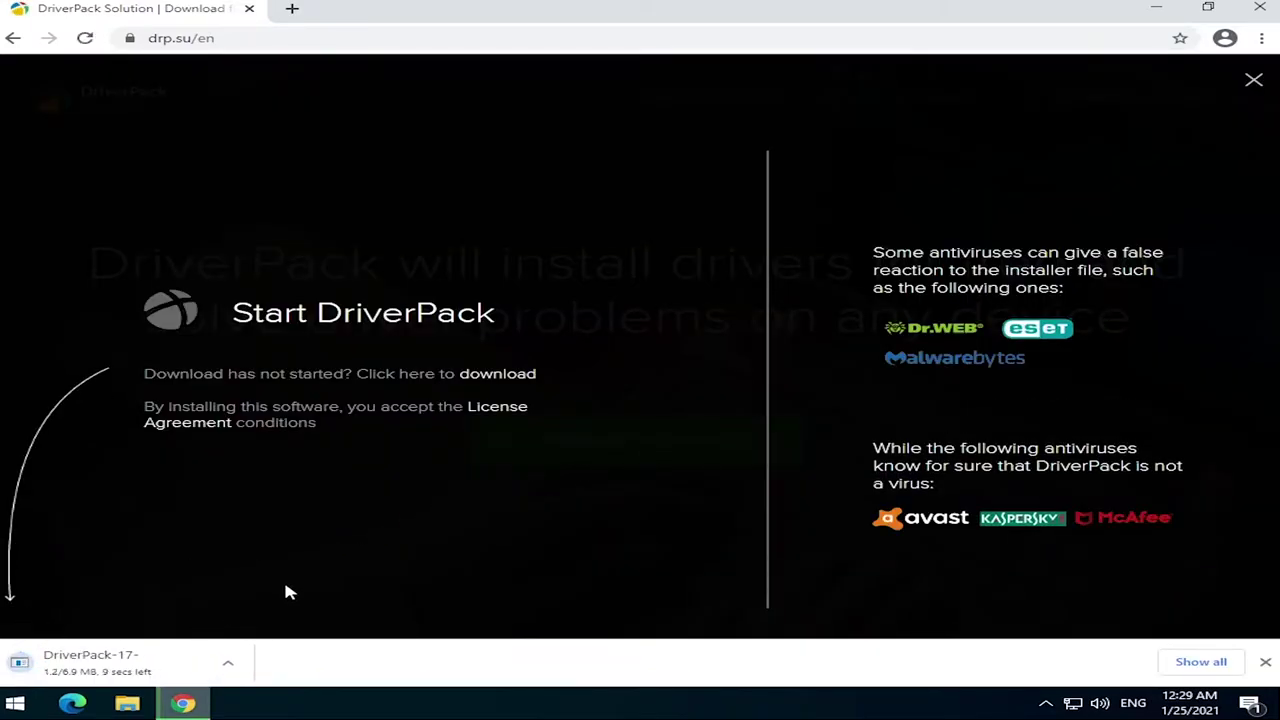
{"action": "left_click", "coordinate": [123, 668]}
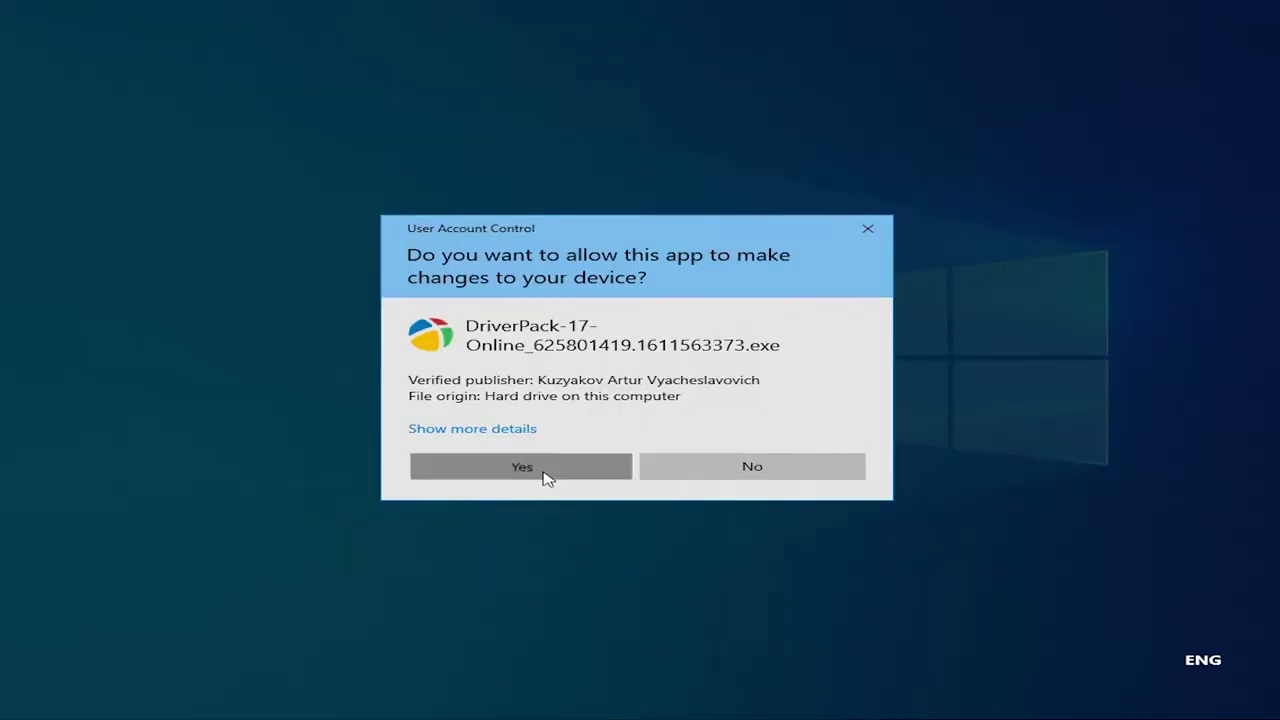
{"action": "left_click", "coordinate": [543, 477]}
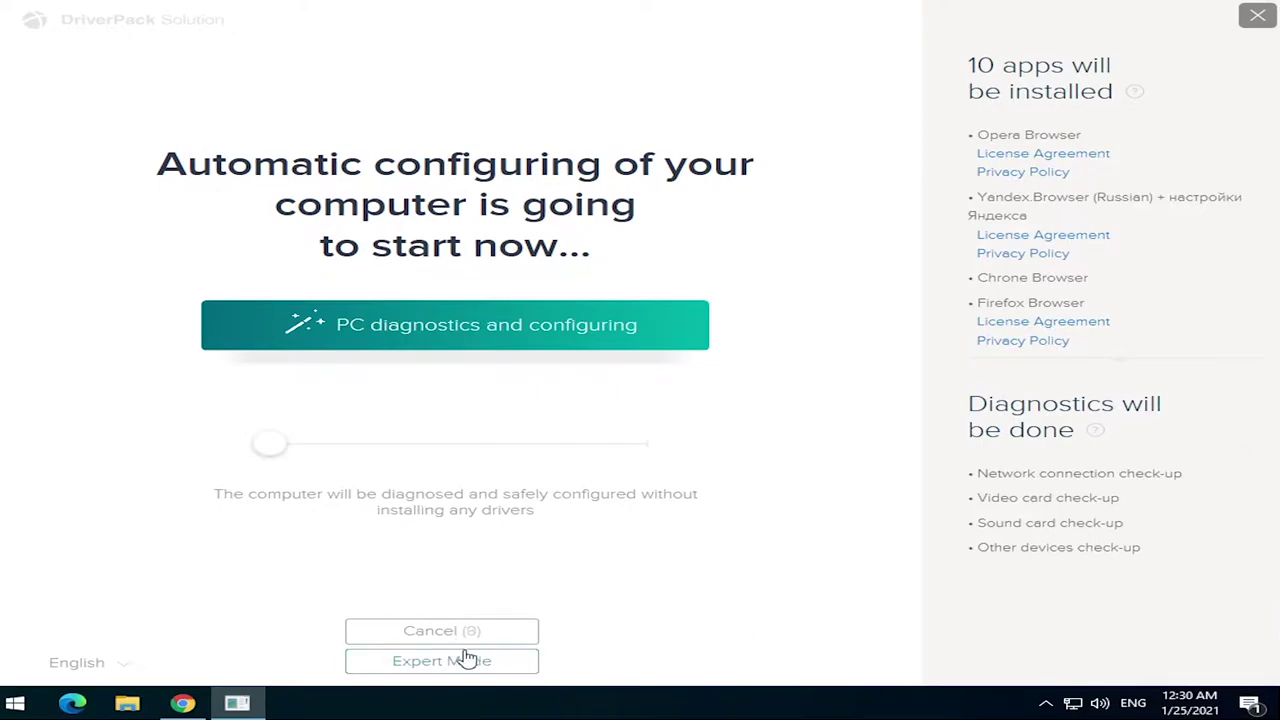
- Cancel DriverPack's automatic configuration and switch to Expert Mode to review the drivers and toolkits offered for this computer
{"action": "left_click", "coordinate": [476, 637]}
{"action": "left_click", "coordinate": [430, 668]}
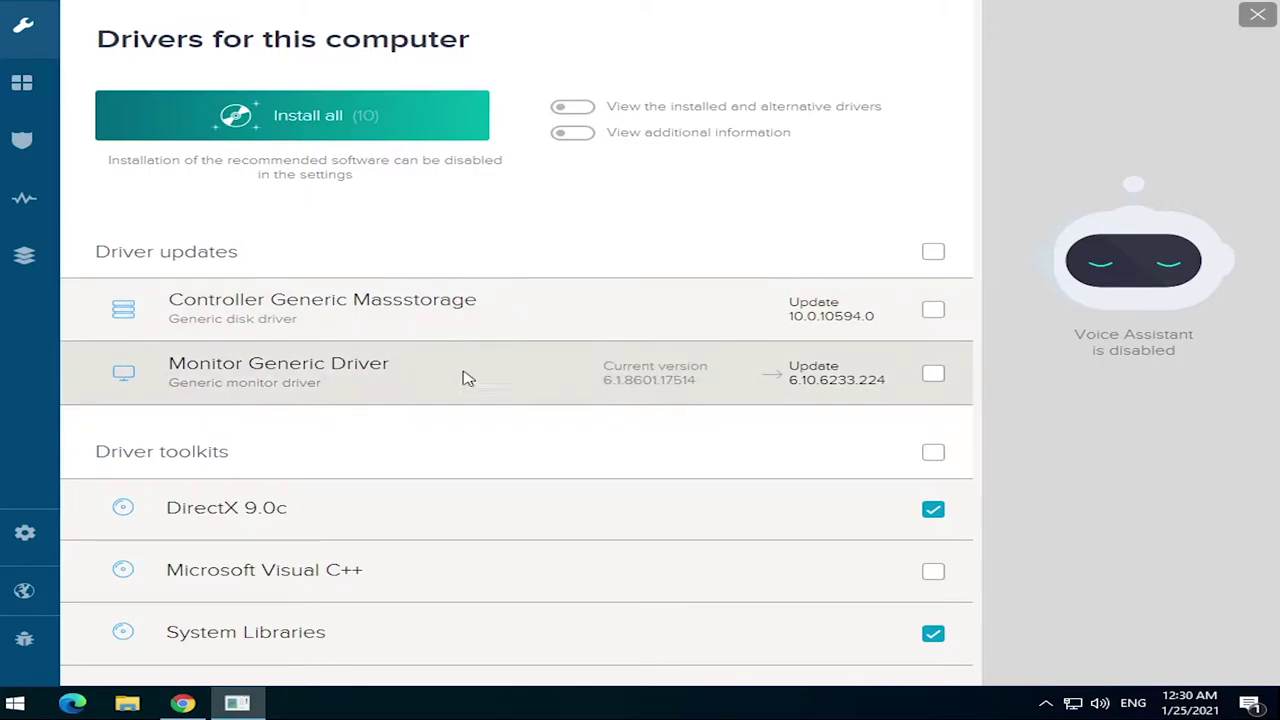
{"action": "scroll", "coordinate": [588, 470], "scroll_direction": "down", "scroll_amount": 3}
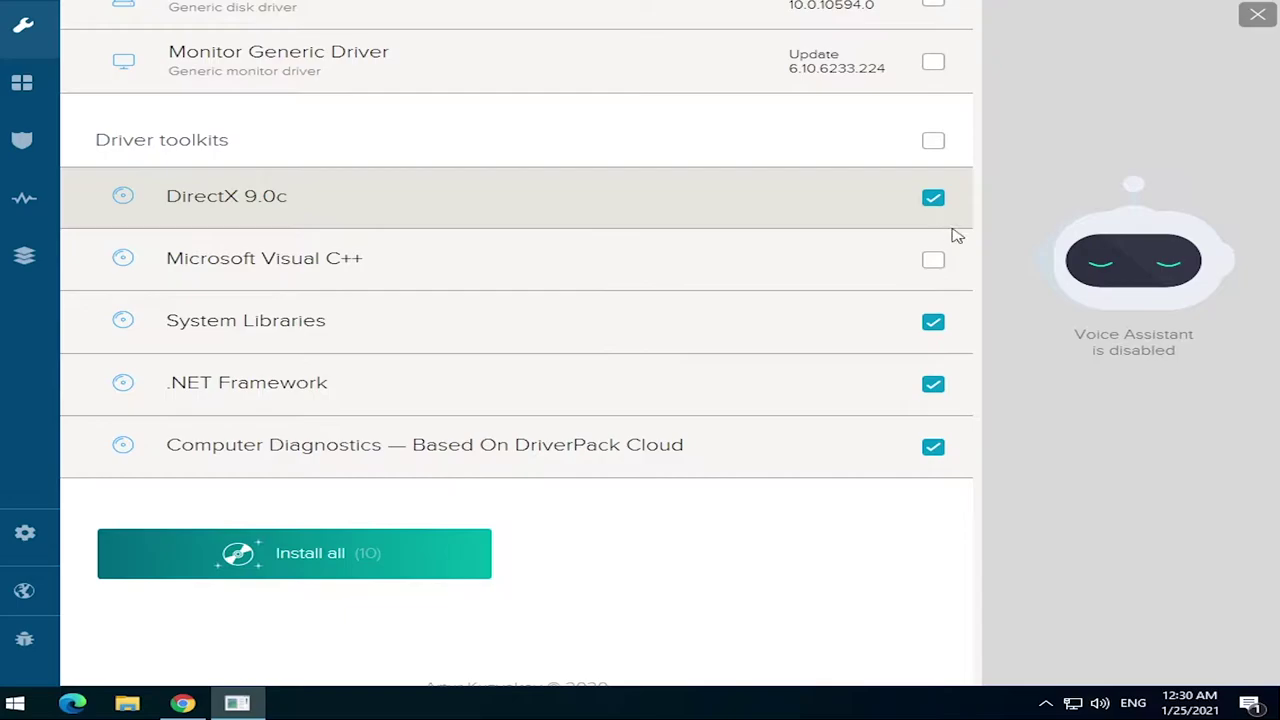
- Include Microsoft Visual C++ in the driver toolkits to install and exclude Computer Diagnostics
{"action": "left_click", "coordinate": [931, 266]}
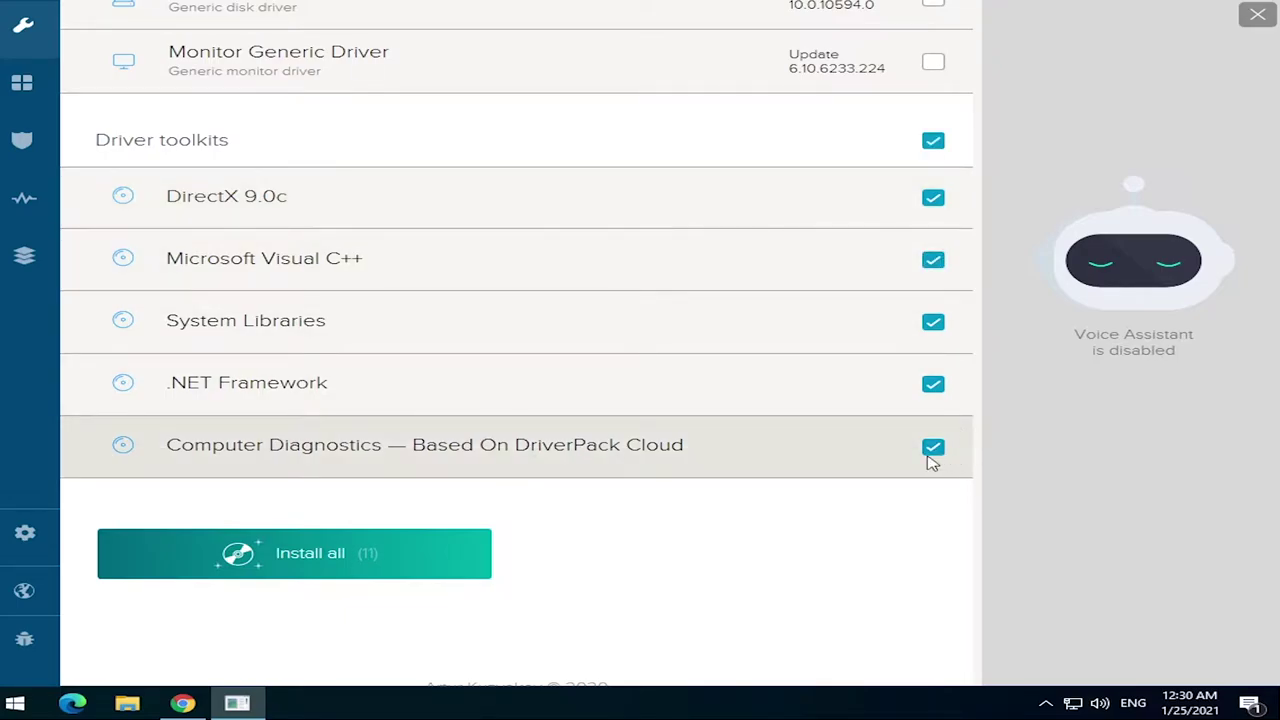
{"action": "left_click", "coordinate": [933, 450]}
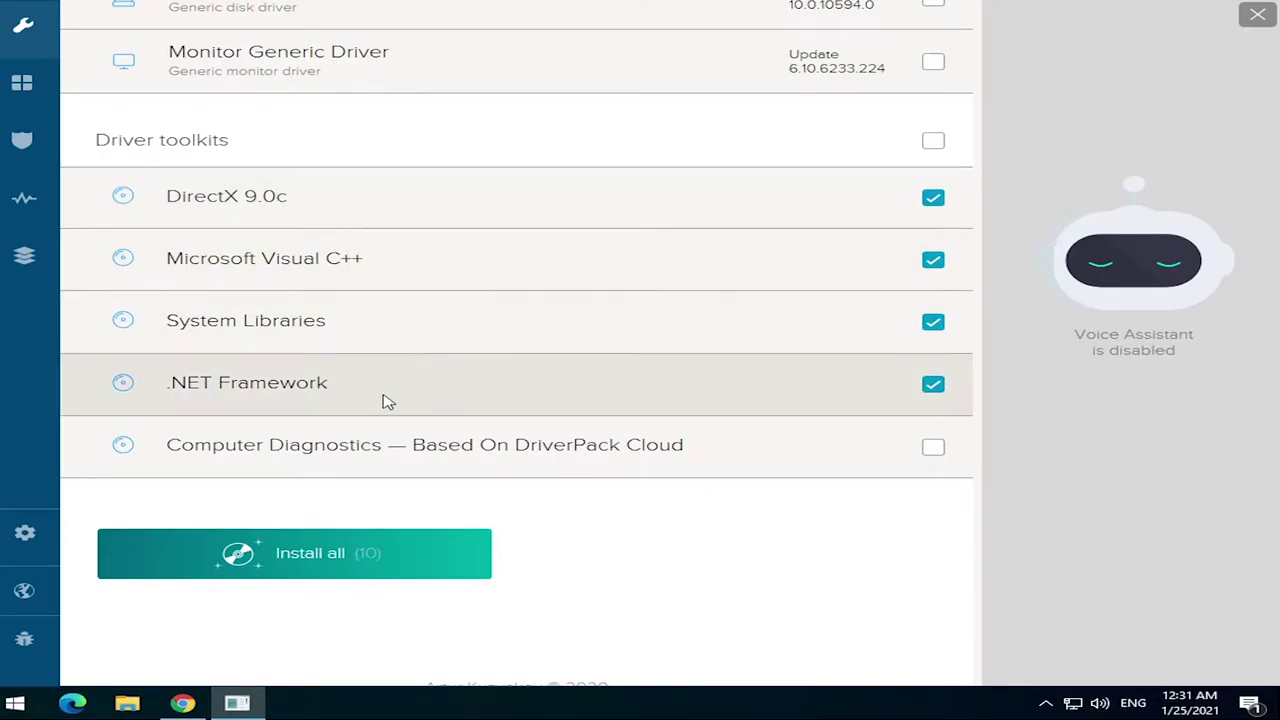
{"action": "scroll", "coordinate": [673, 221], "scroll_direction": "up", "scroll_amount": 3}
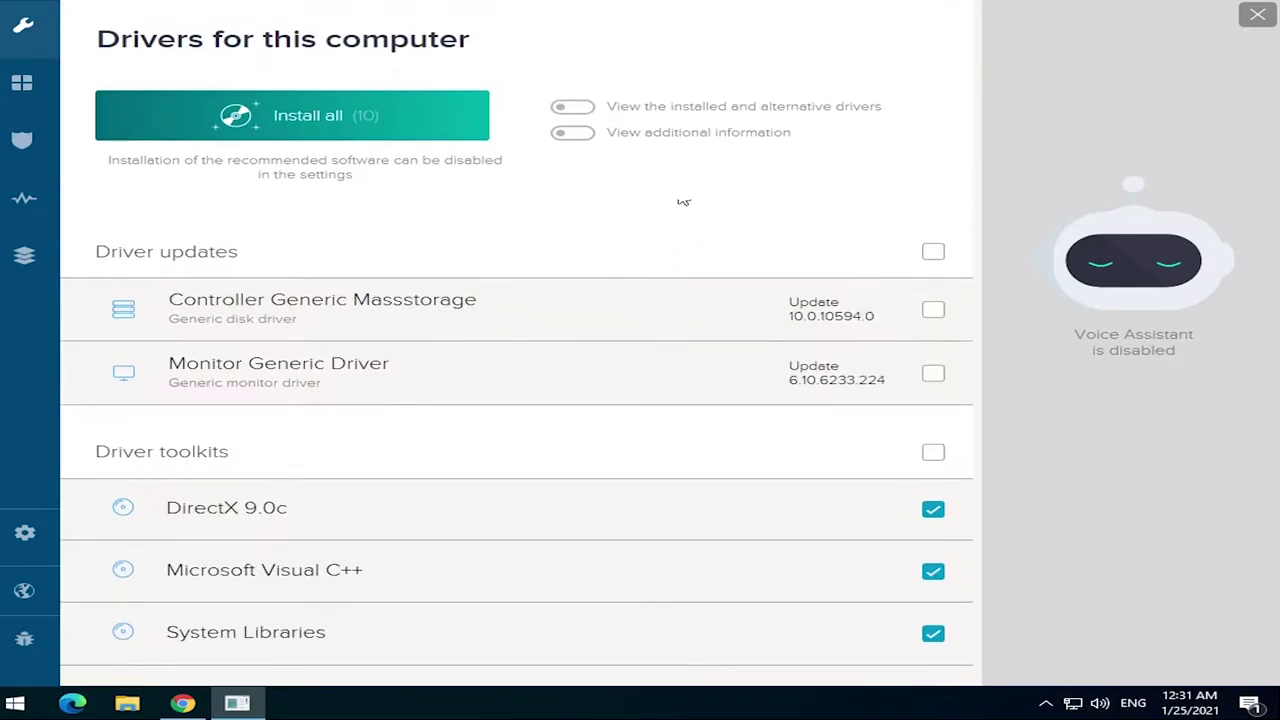
- Deselect all preselected recommended software, including Opera Browser, Yandex.Browser and SearcherBar, and check the DriverPack Protect section
{"action": "left_click", "coordinate": [22, 83]}
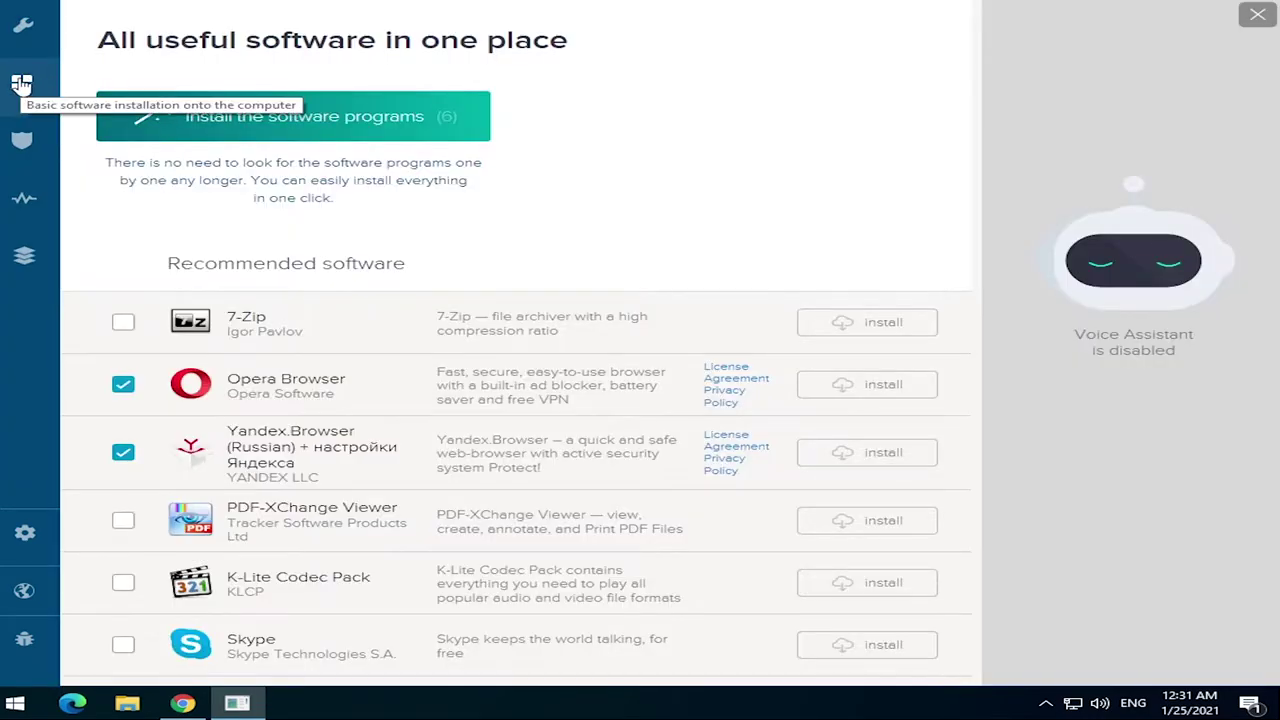
{"action": "left_click", "coordinate": [123, 384]}
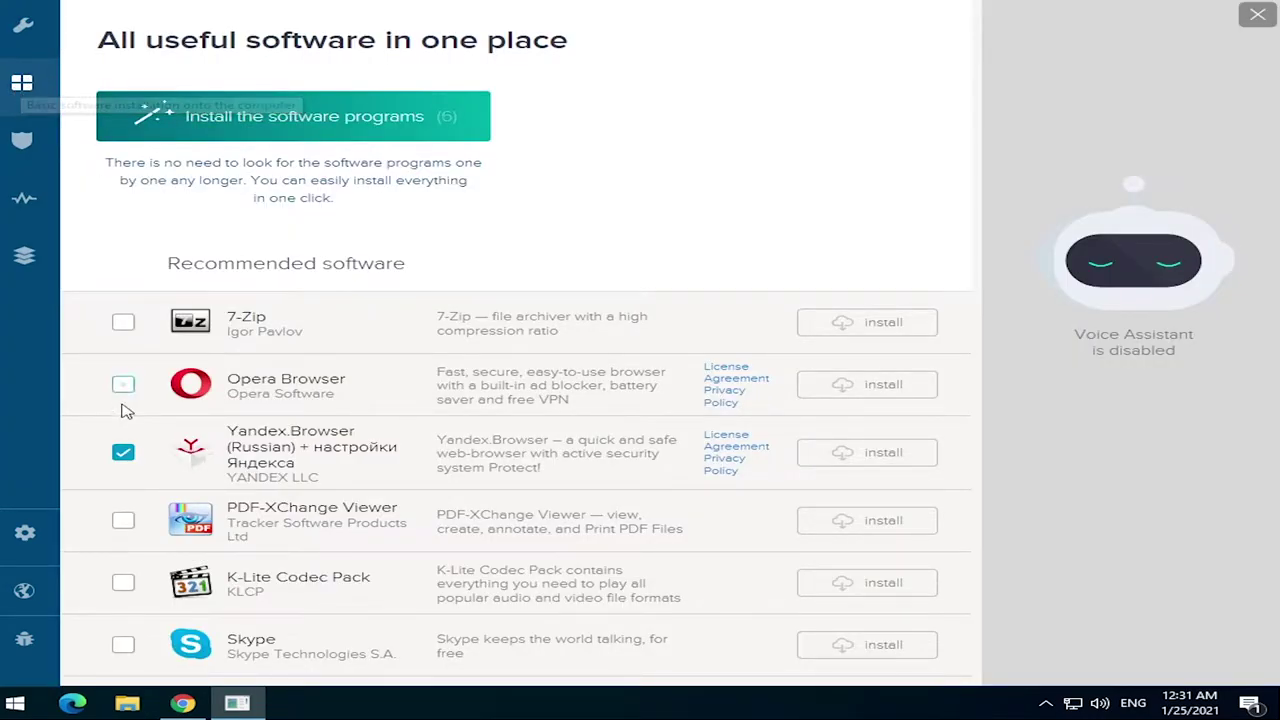
{"action": "scroll", "coordinate": [398, 375], "scroll_direction": "down", "scroll_amount": 5}
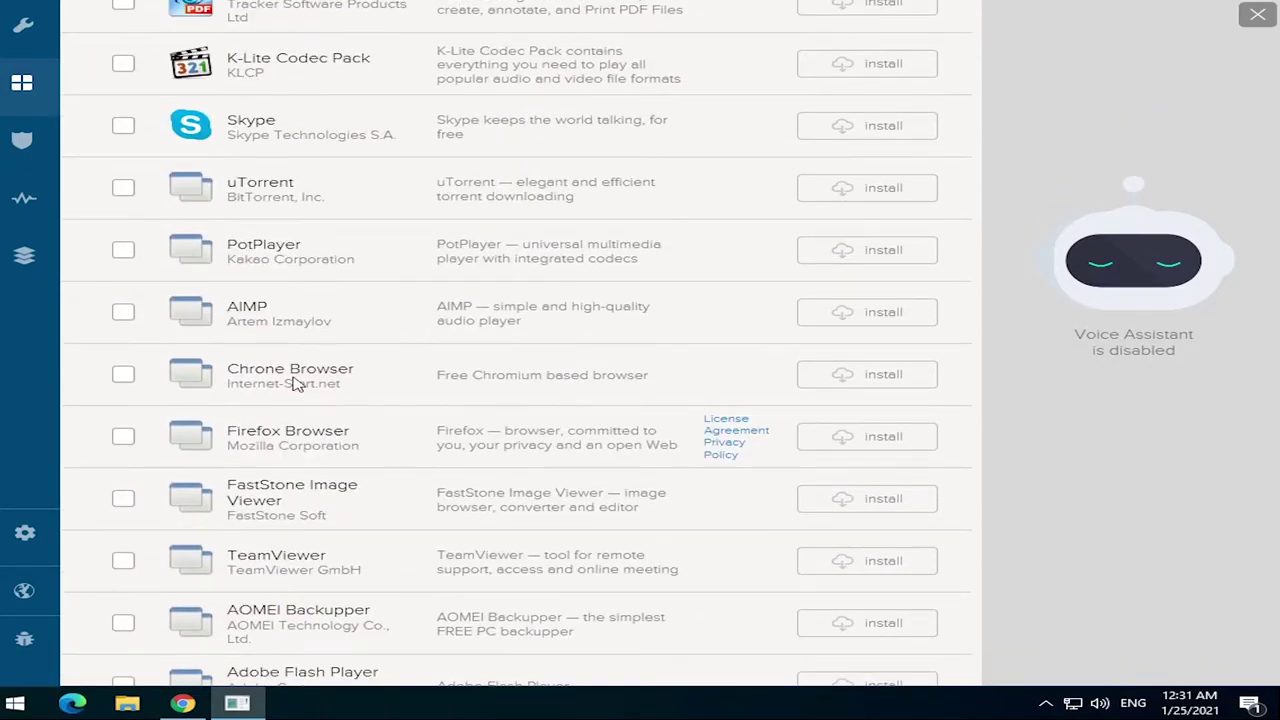
{"action": "scroll", "coordinate": [298, 380], "scroll_direction": "down", "scroll_amount": 5}
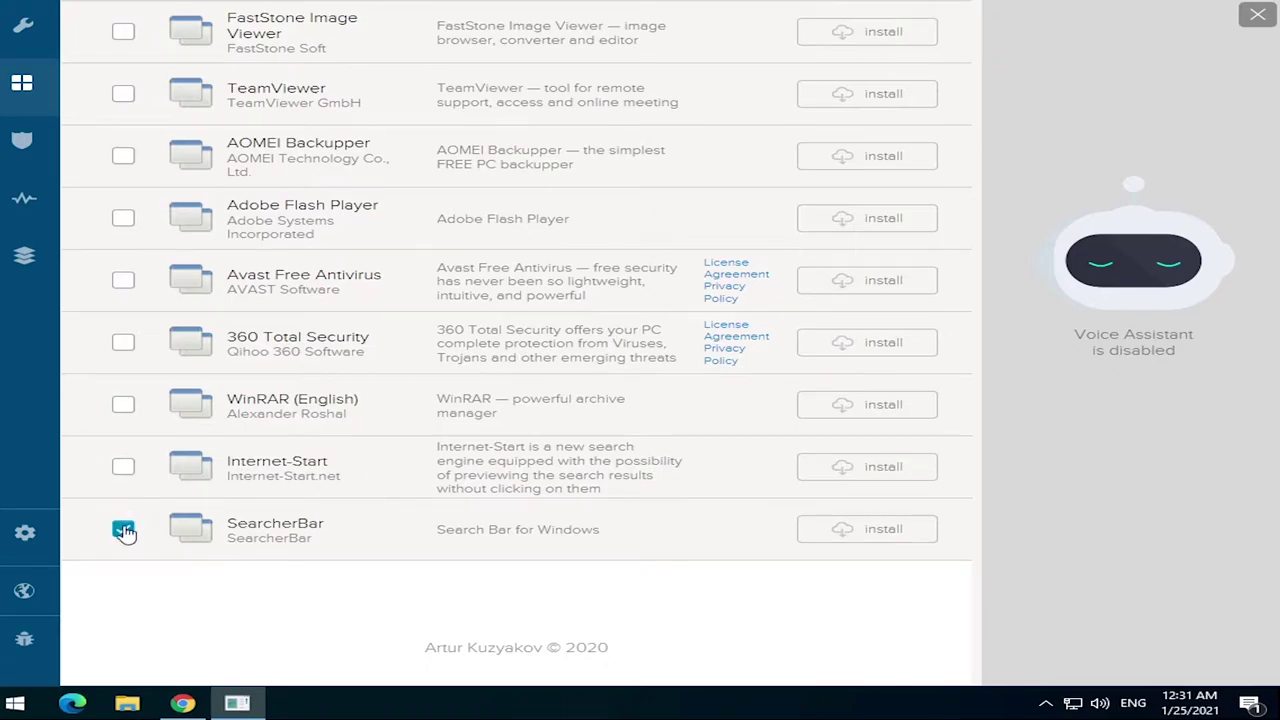
{"action": "scroll", "coordinate": [379, 474], "scroll_direction": "up", "scroll_amount": 10}
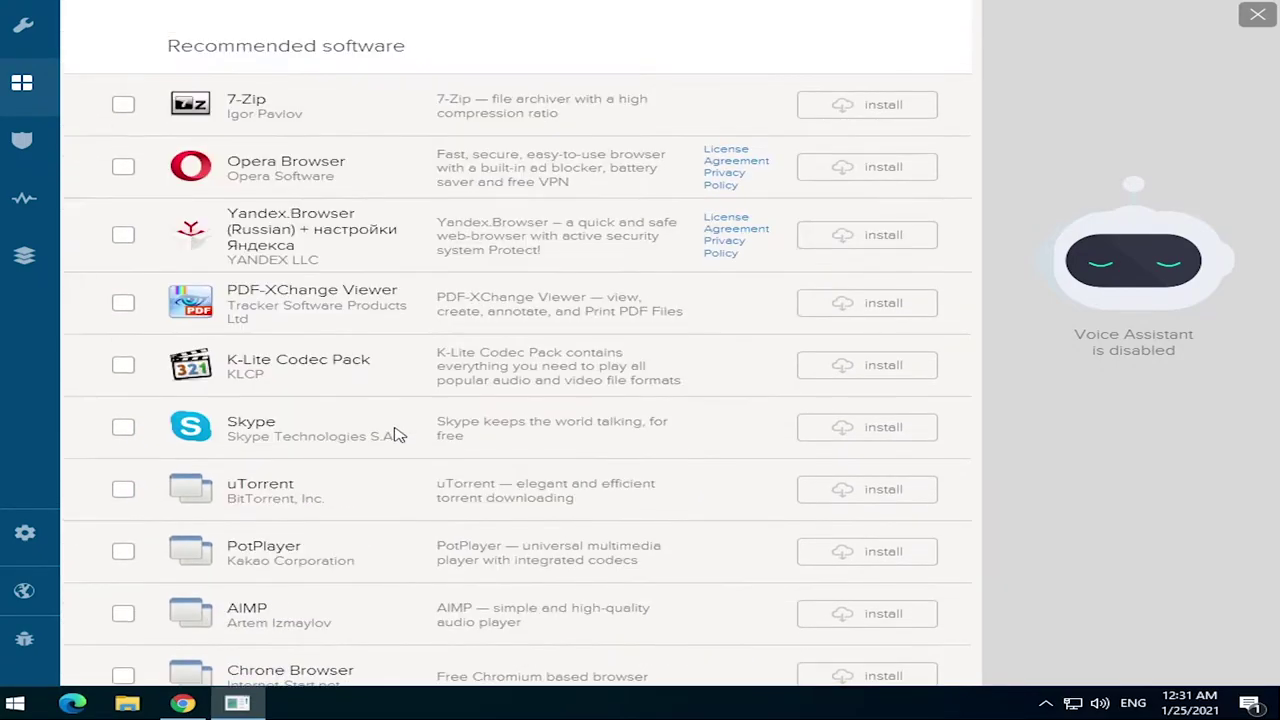
{"action": "left_click", "coordinate": [21, 141]}
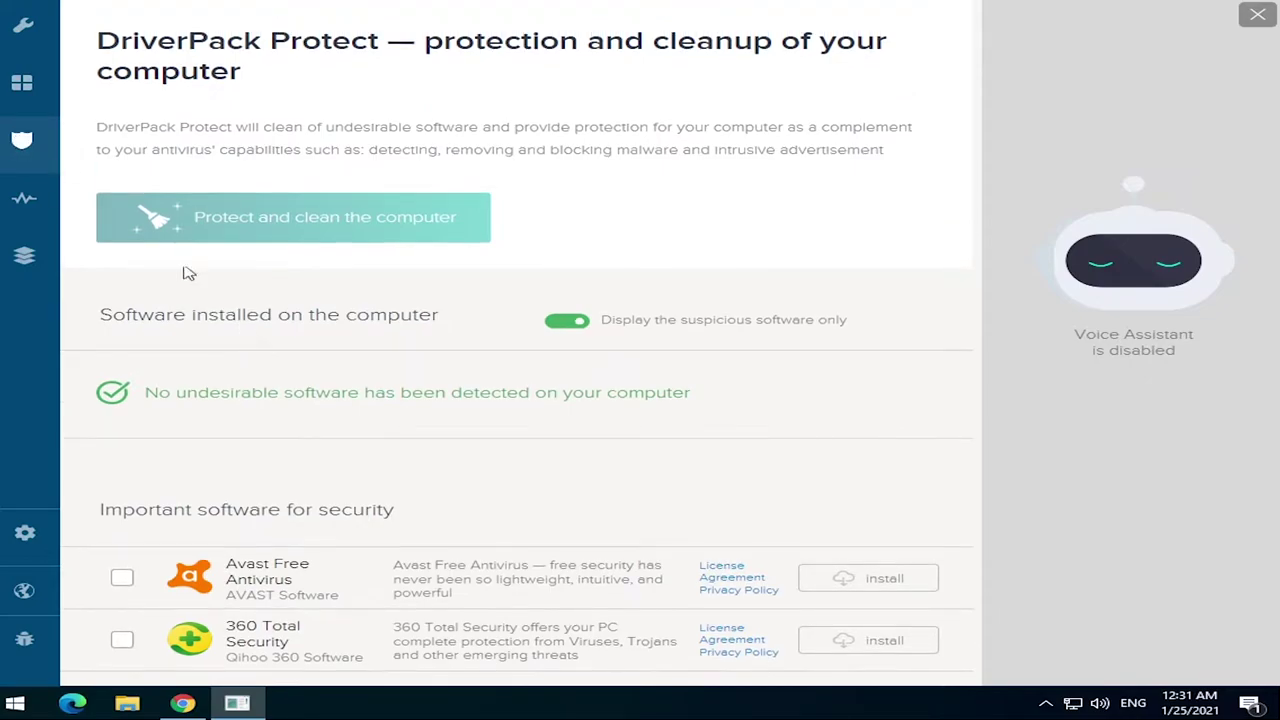
{"action": "left_click", "coordinate": [23, 88]}
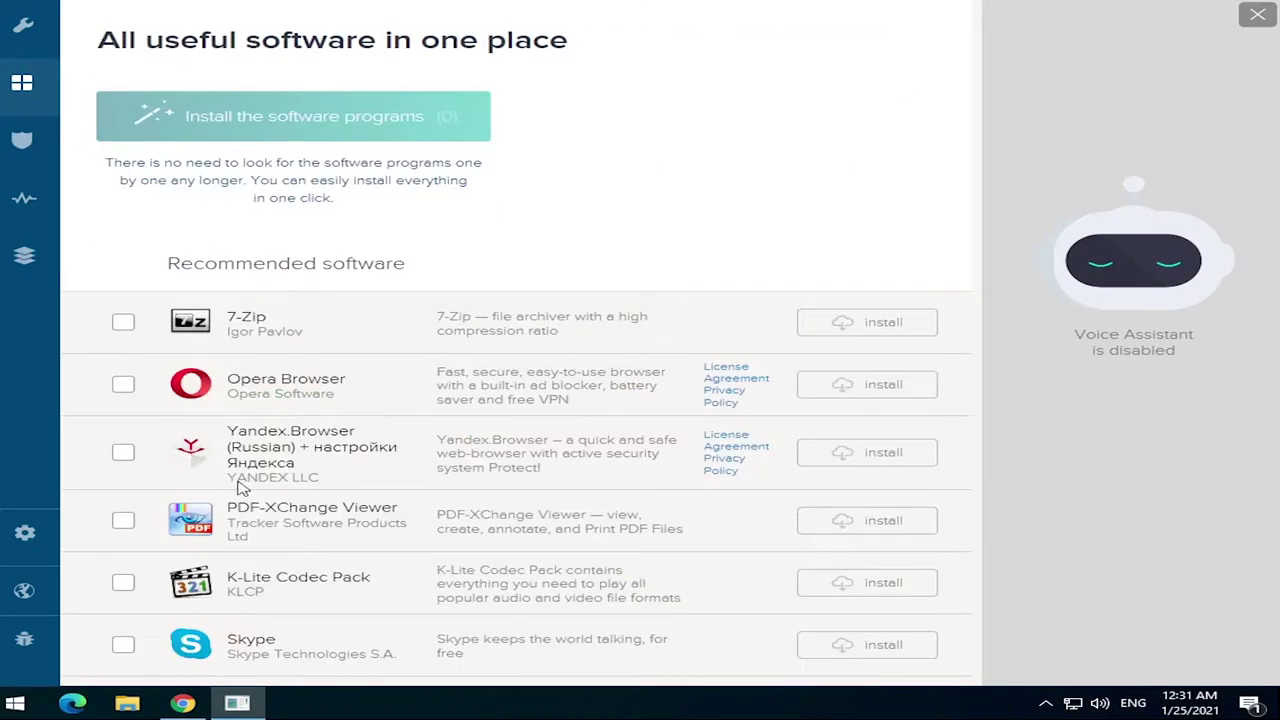
{"action": "scroll", "coordinate": [225, 487], "scroll_direction": "down", "scroll_amount": 5}
{"action": "scroll", "coordinate": [110, 193], "scroll_direction": "up", "scroll_amount": 5}
- Install the selected driver toolkits and reboot the computer, postponing the Windows device setup reminder for 3 days
{"action": "left_click", "coordinate": [23, 26]}
{"action": "scroll", "coordinate": [440, 405], "scroll_direction": "down", "scroll_amount": 3}
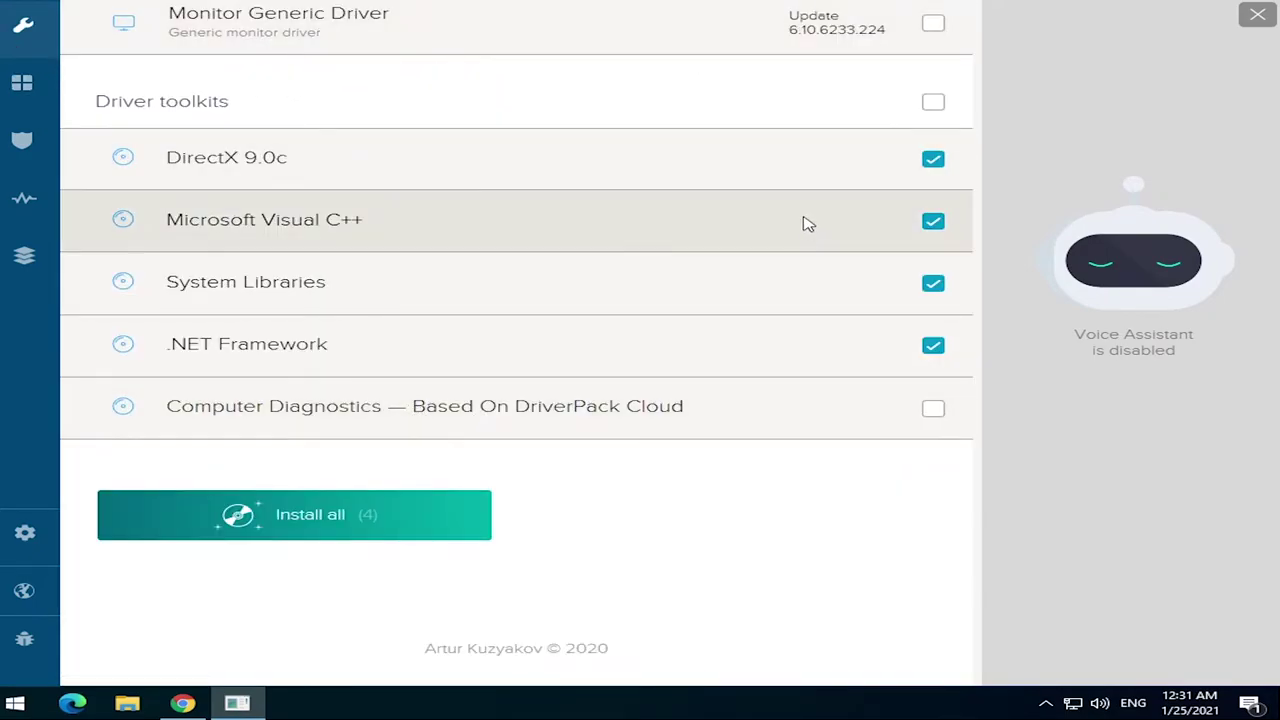
{"action": "scroll", "coordinate": [829, 241], "scroll_direction": "up", "scroll_amount": 3}
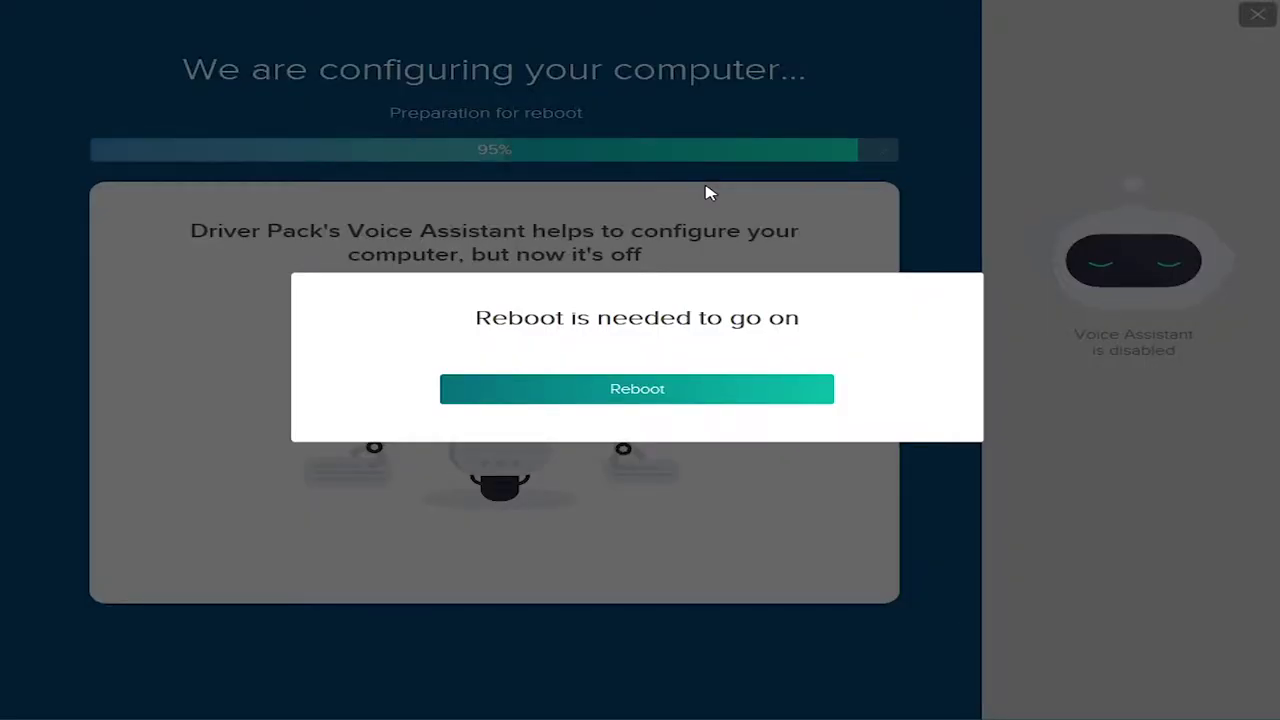
{"action": "left_click", "coordinate": [655, 393]}
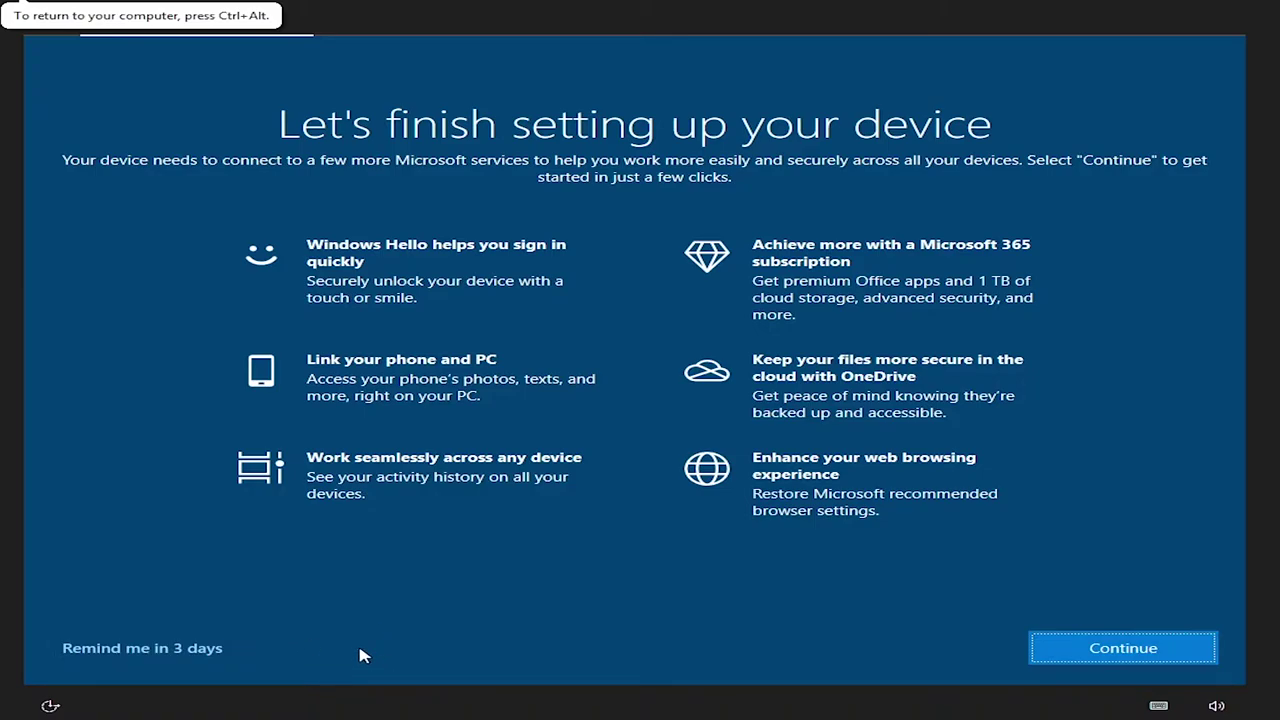
{"action": "left_click", "coordinate": [145, 650]}
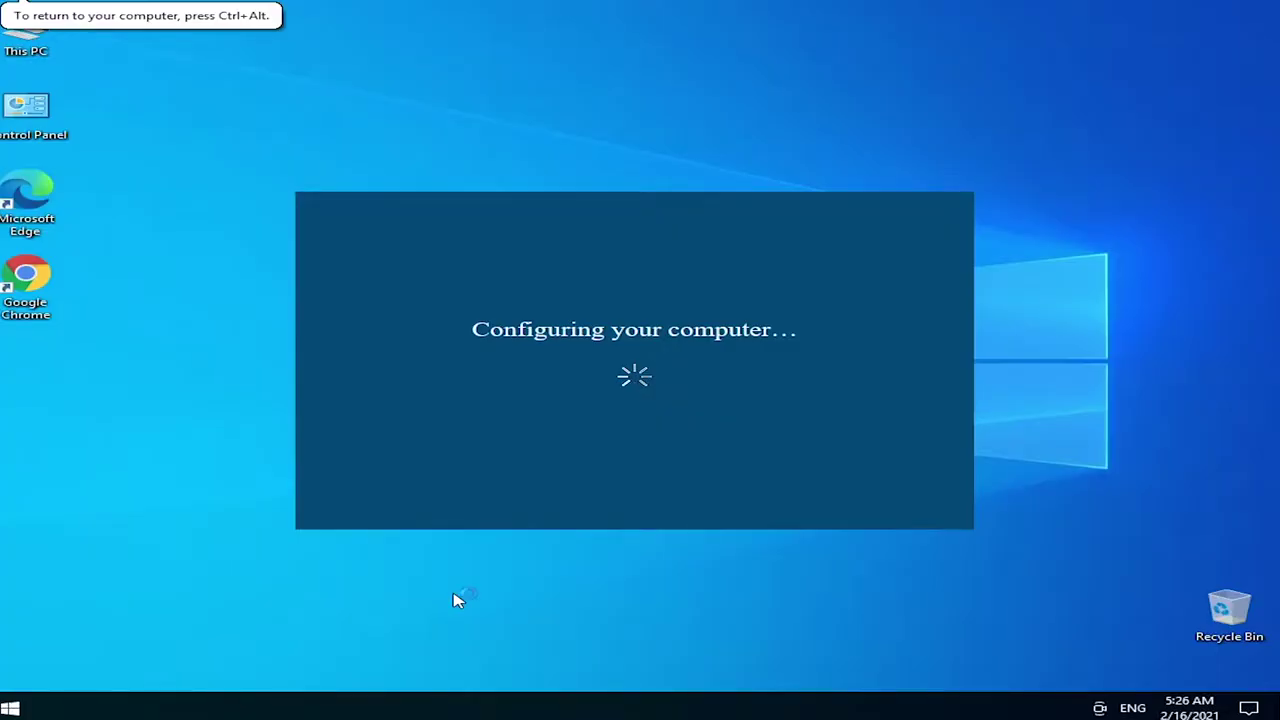
- End the Microsoft (R) HTML Application host task in Task Manager to close the DriverPack configuration window
{"action": "left_click_drag", "start_coordinate": [222, 134], "coordinate": [857, 690]}
{"action": "right_click", "coordinate": [659, 706]}
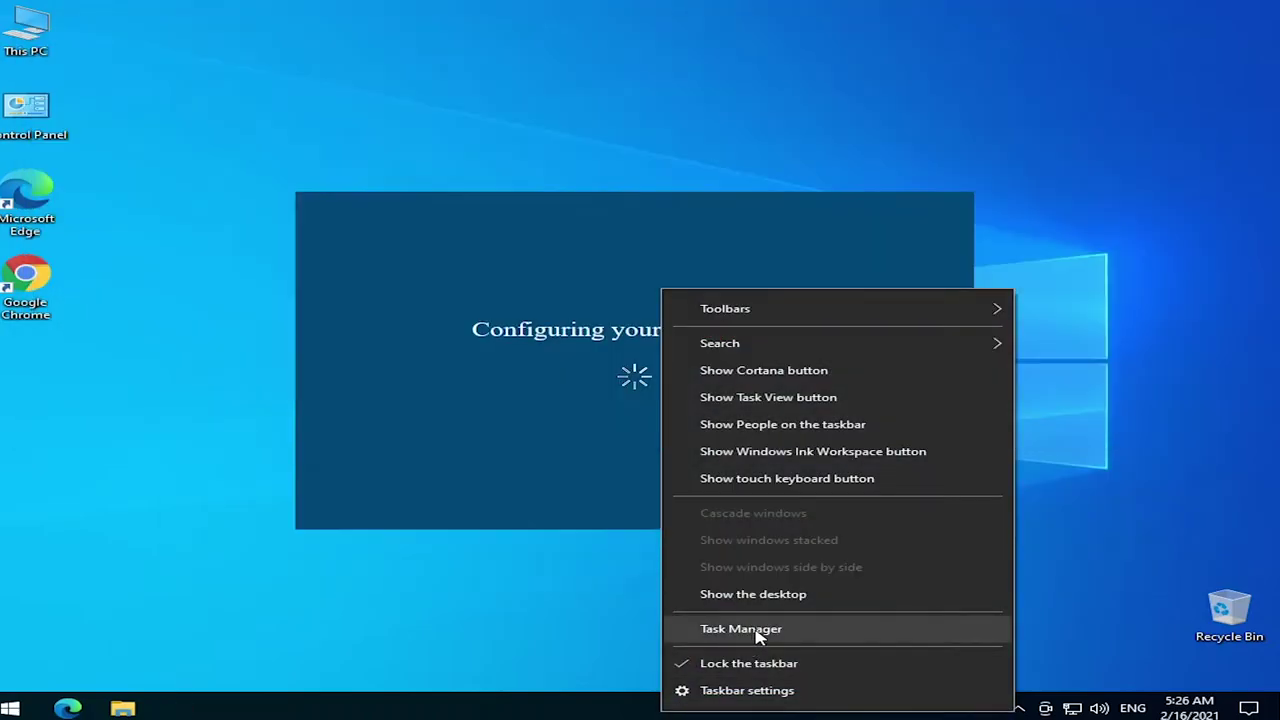
{"action": "left_click", "coordinate": [757, 628]}
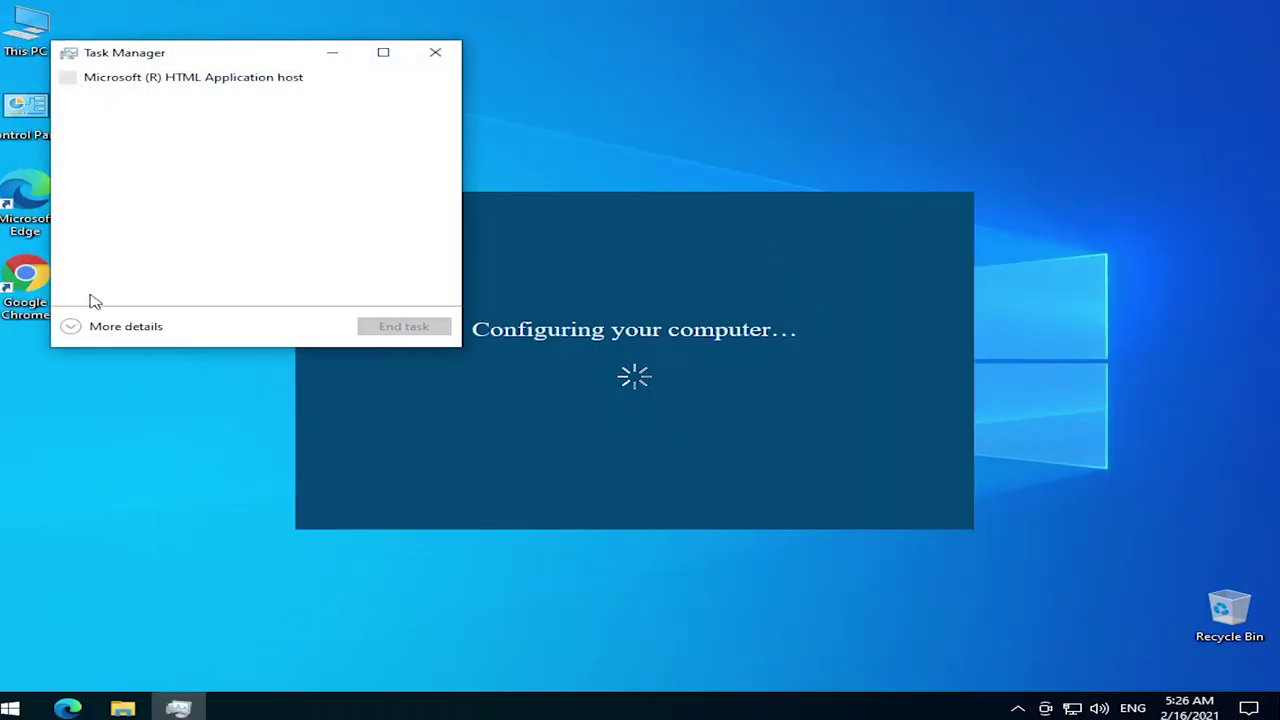
{"action": "left_click", "coordinate": [166, 82]}
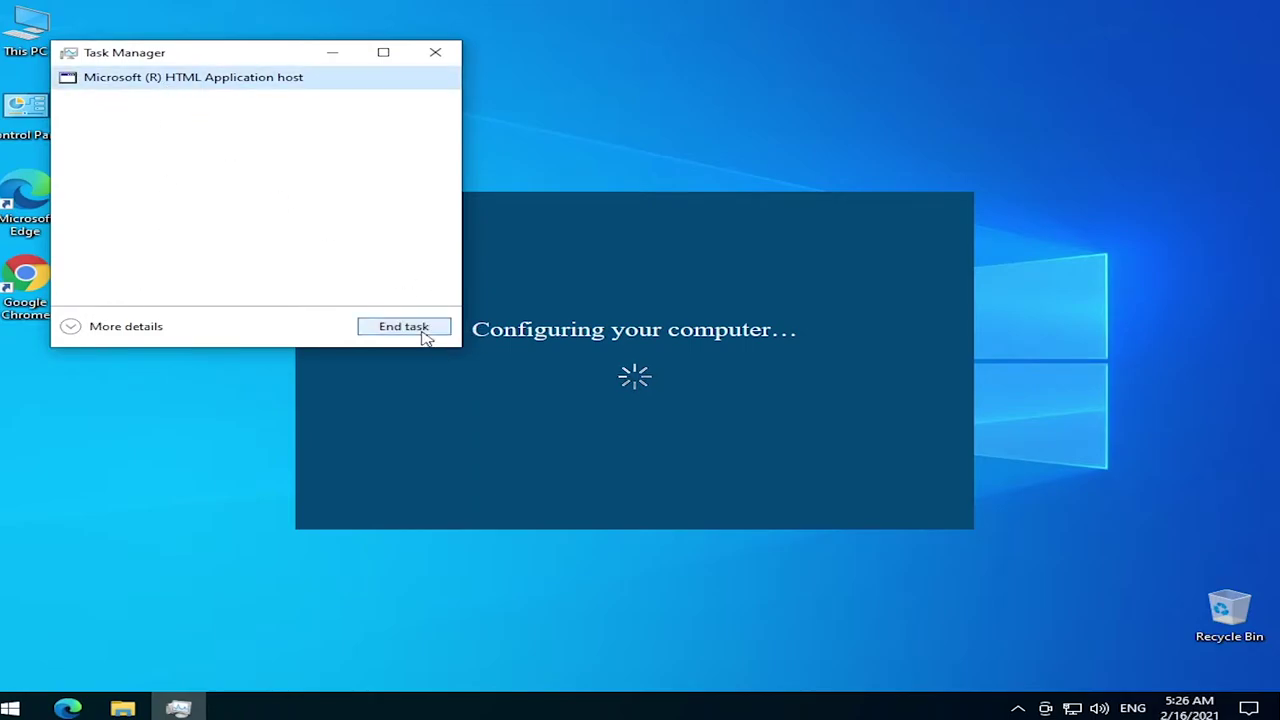
{"action": "left_click", "coordinate": [425, 332]}
{"action": "left_click_drag", "start_coordinate": [215, 56], "coordinate": [625, 125]}
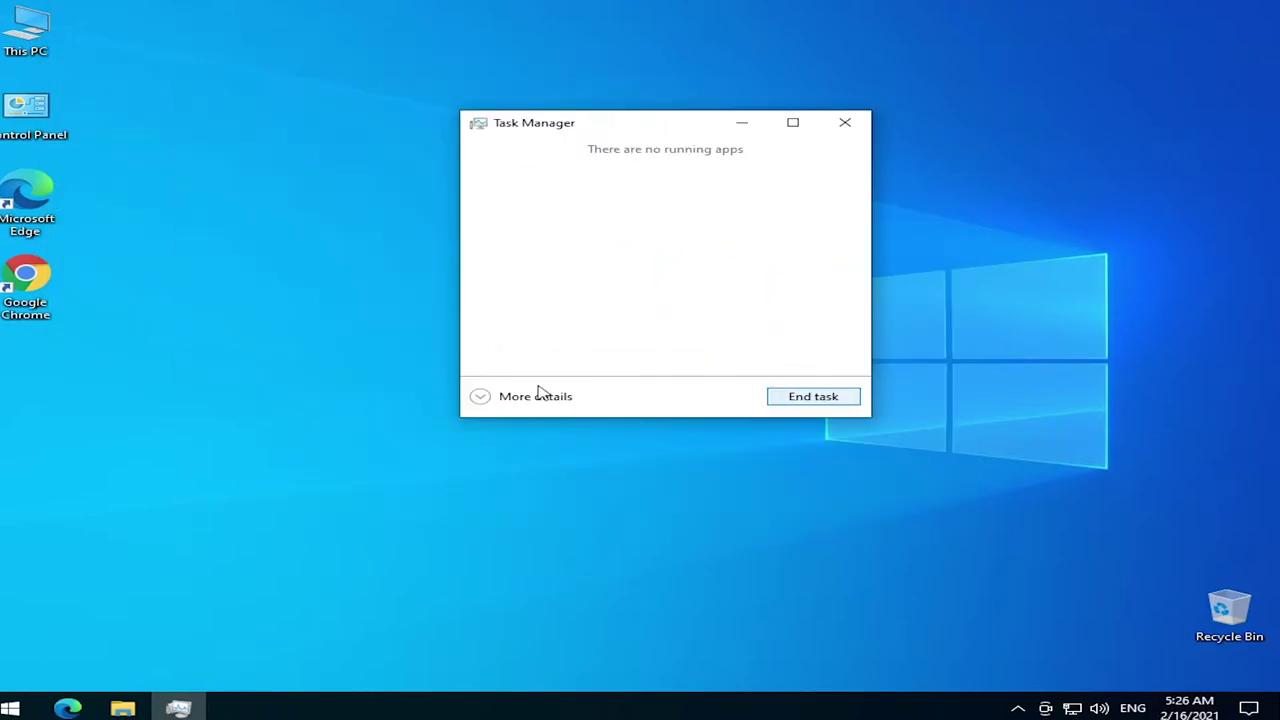
- Review the running processes in Task Manager's detailed view and close it
{"action": "left_click", "coordinate": [537, 392]}
{"action": "left_click_drag", "start_coordinate": [966, 132], "coordinate": [820, 78]}
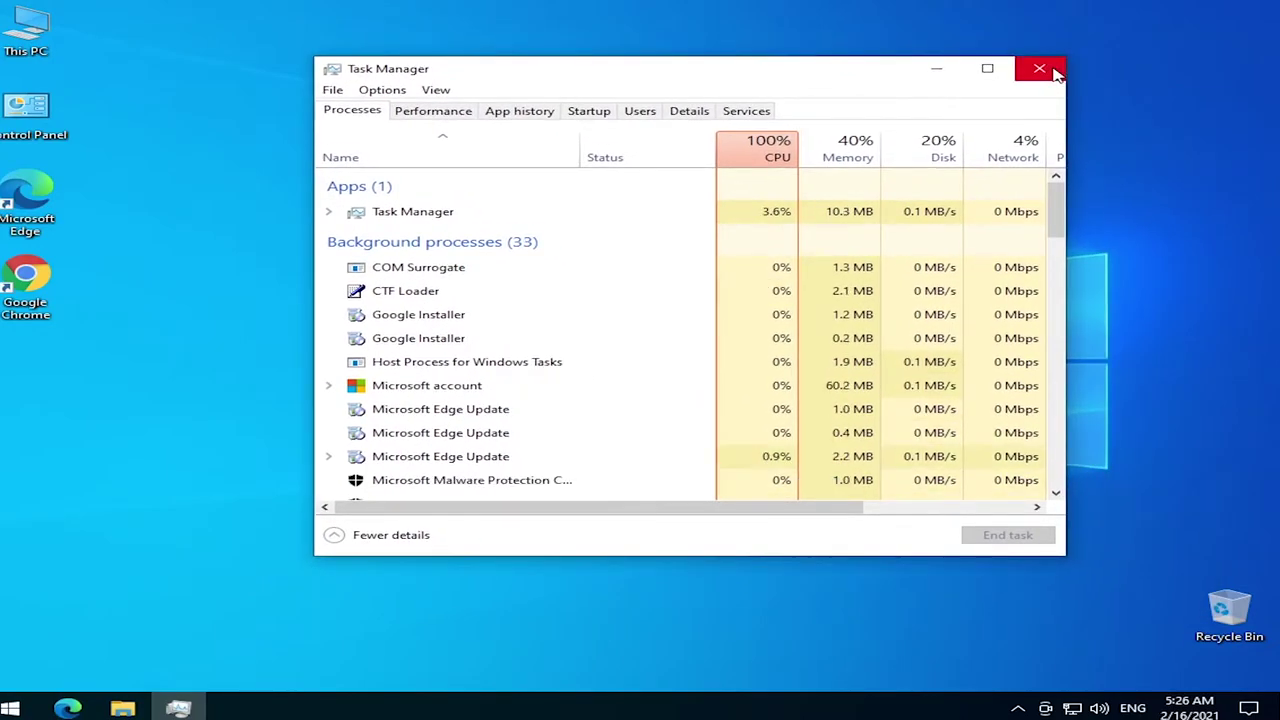
{"action": "left_click", "coordinate": [586, 386]}
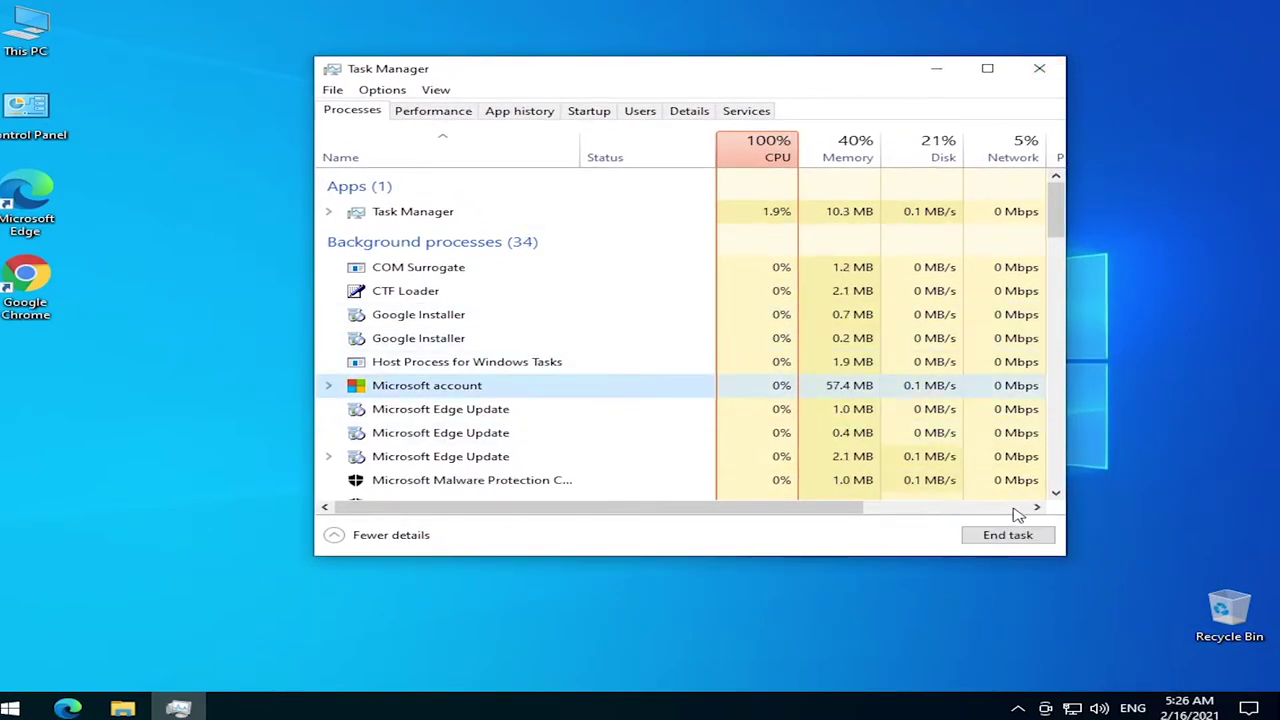
{"action": "left_click", "coordinate": [1040, 68]}
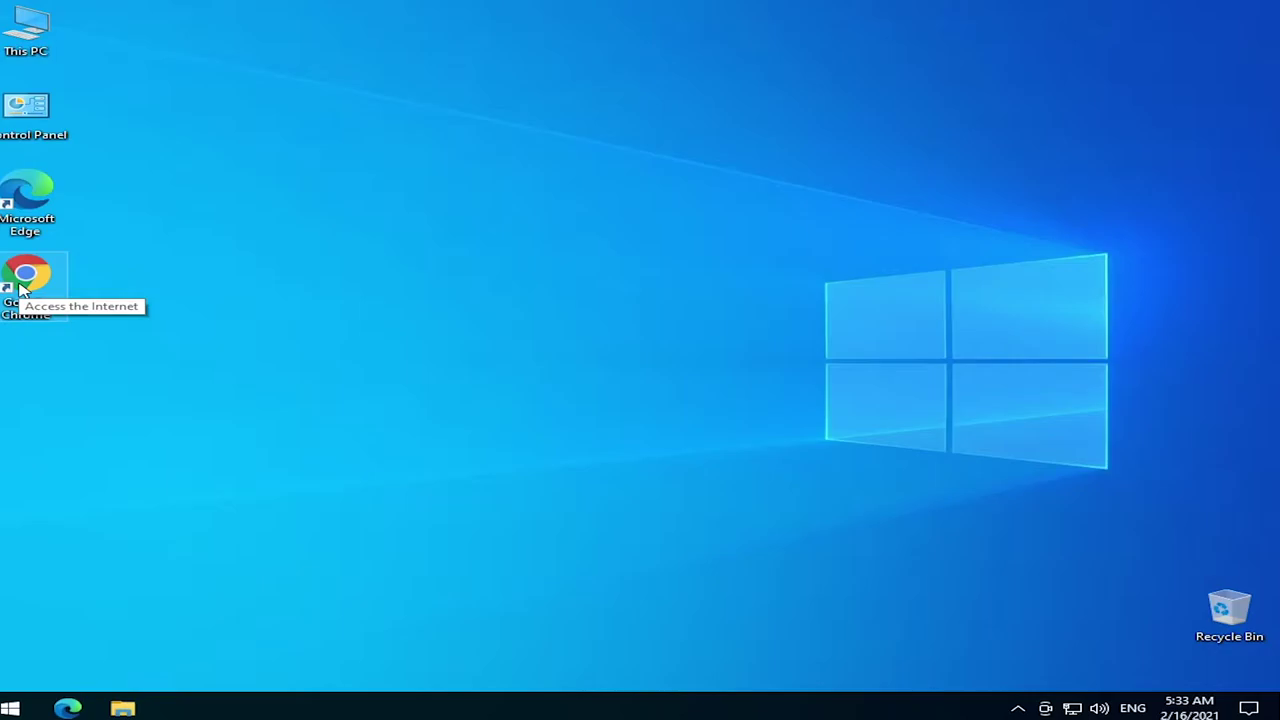
- Search Google for "winrar" in Chrome and download WinRAR x64 (64 bit) 6.00 from rarlab.com
{"action": "double_click", "coordinate": [20, 289]}
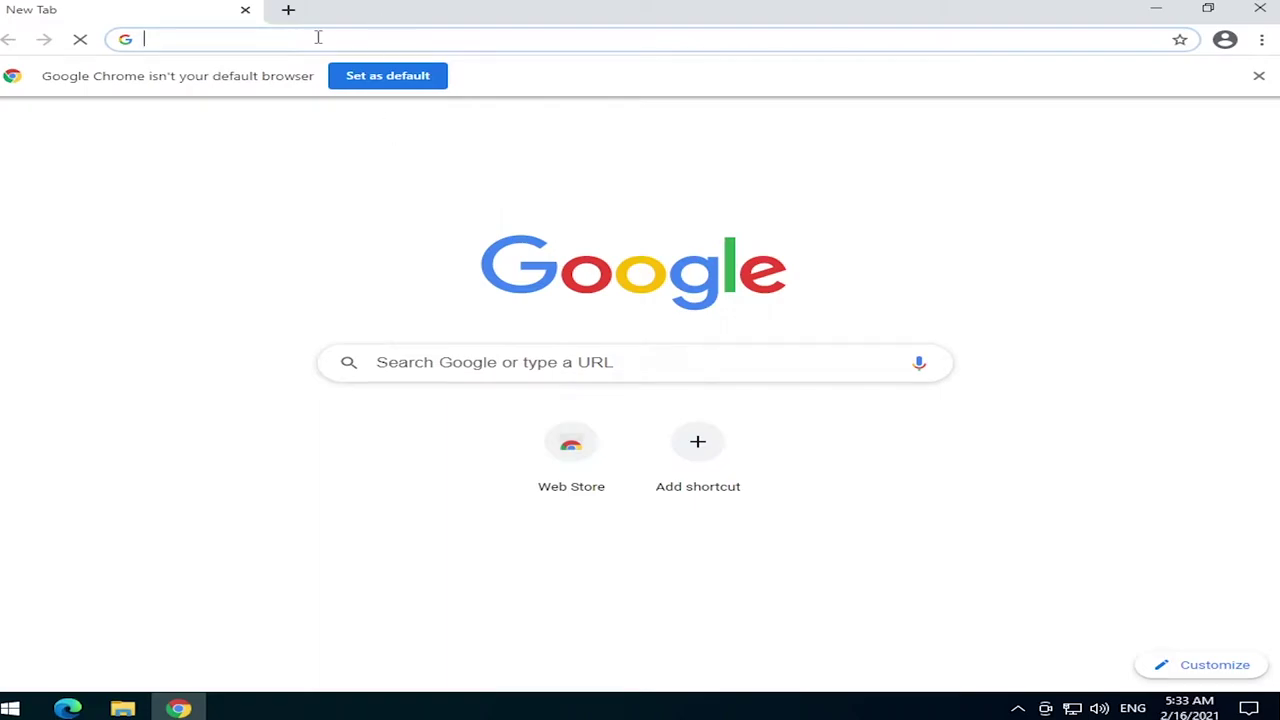
{"action": "type", "text": "winrar"}
{"action": "key", "text": "Return"}
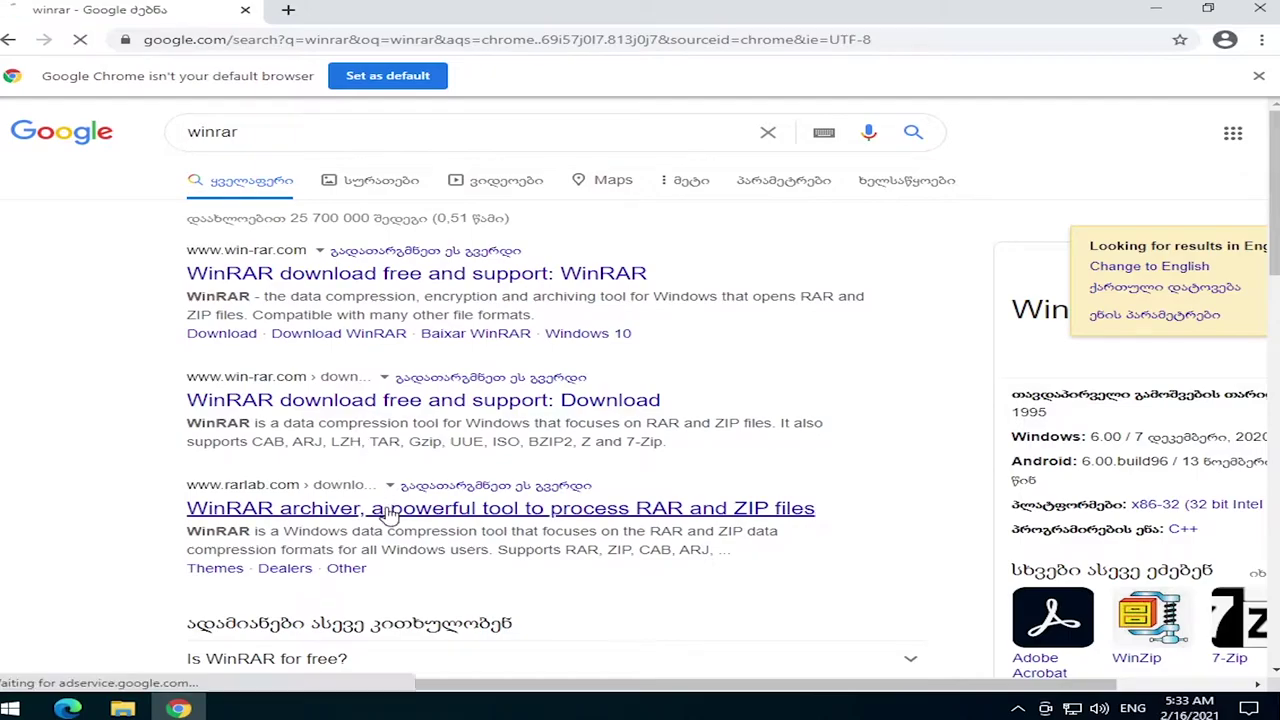
{"action": "left_click", "coordinate": [400, 510]}
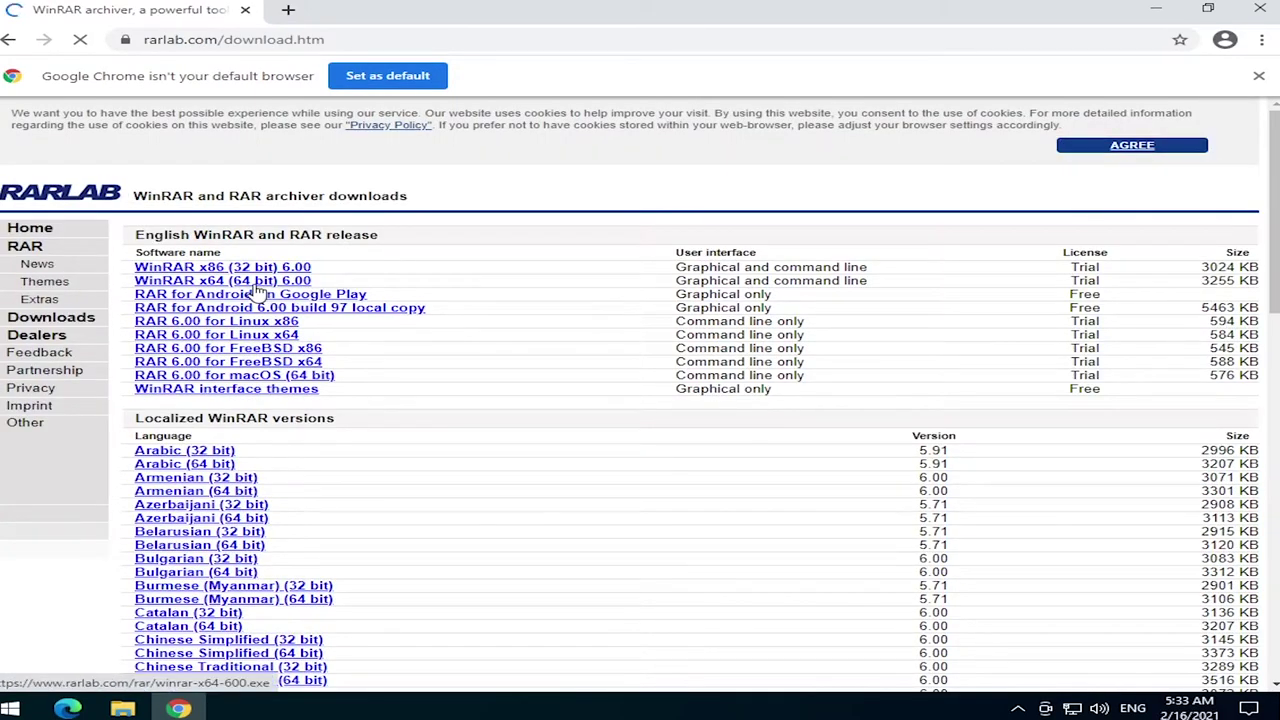
{"action": "left_click", "coordinate": [265, 281]}
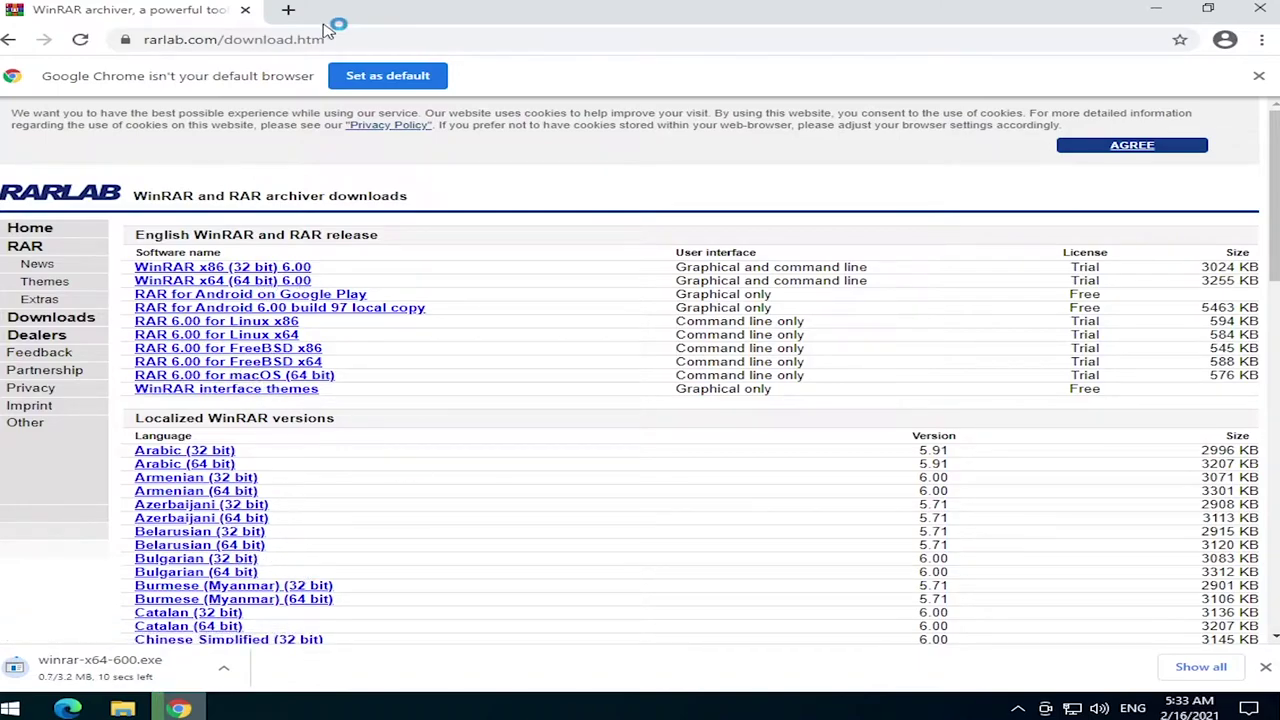
- Open filehippo.com in a new tab and close the WinRAR download page
{"action": "left_click", "coordinate": [288, 10]}
{"action": "left_click", "coordinate": [245, 10]}
{"action": "left_click", "coordinate": [346, 38]}
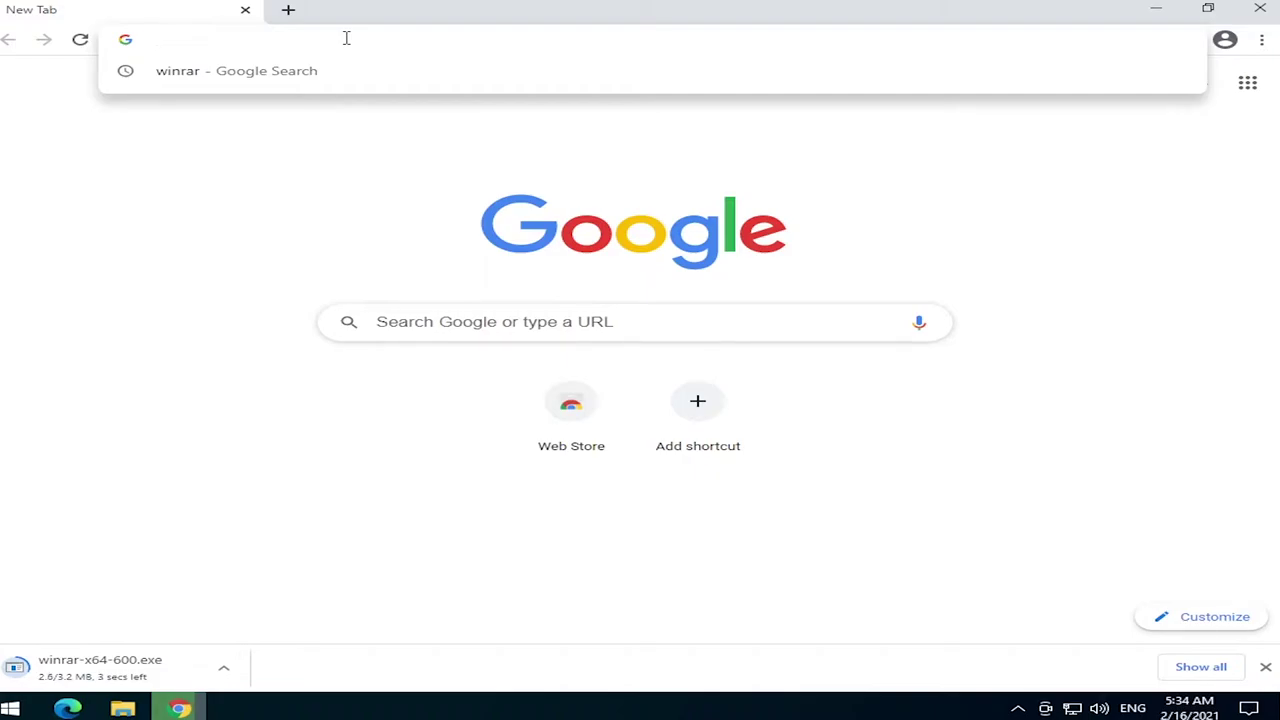
{"action": "type", "text": "filehi"}
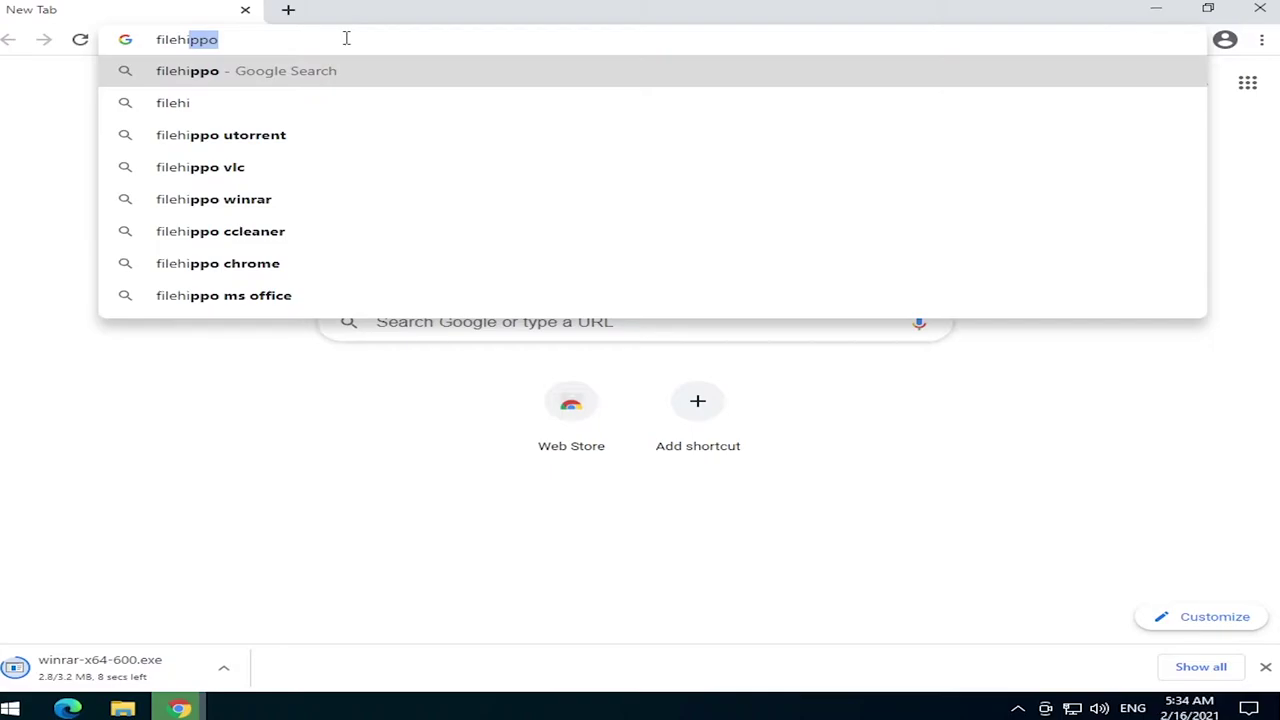
{"action": "type", "text": "ppo.com"}
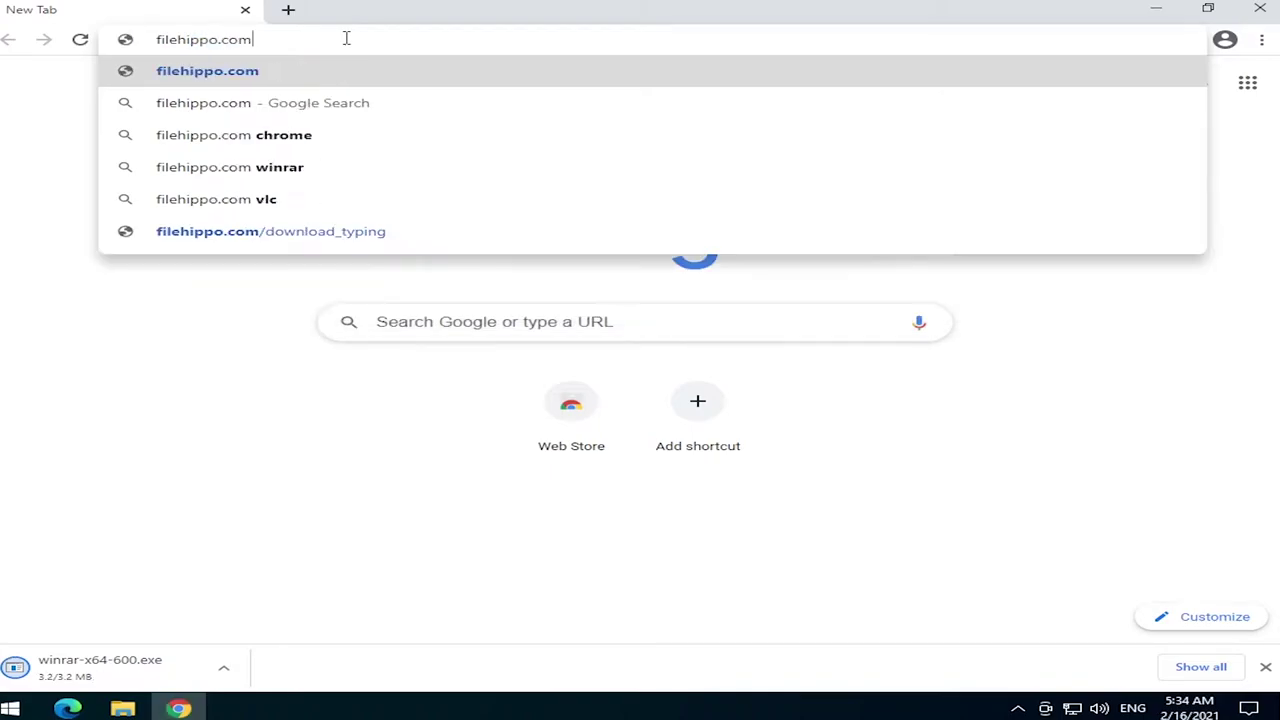
{"action": "key", "text": "Return"}
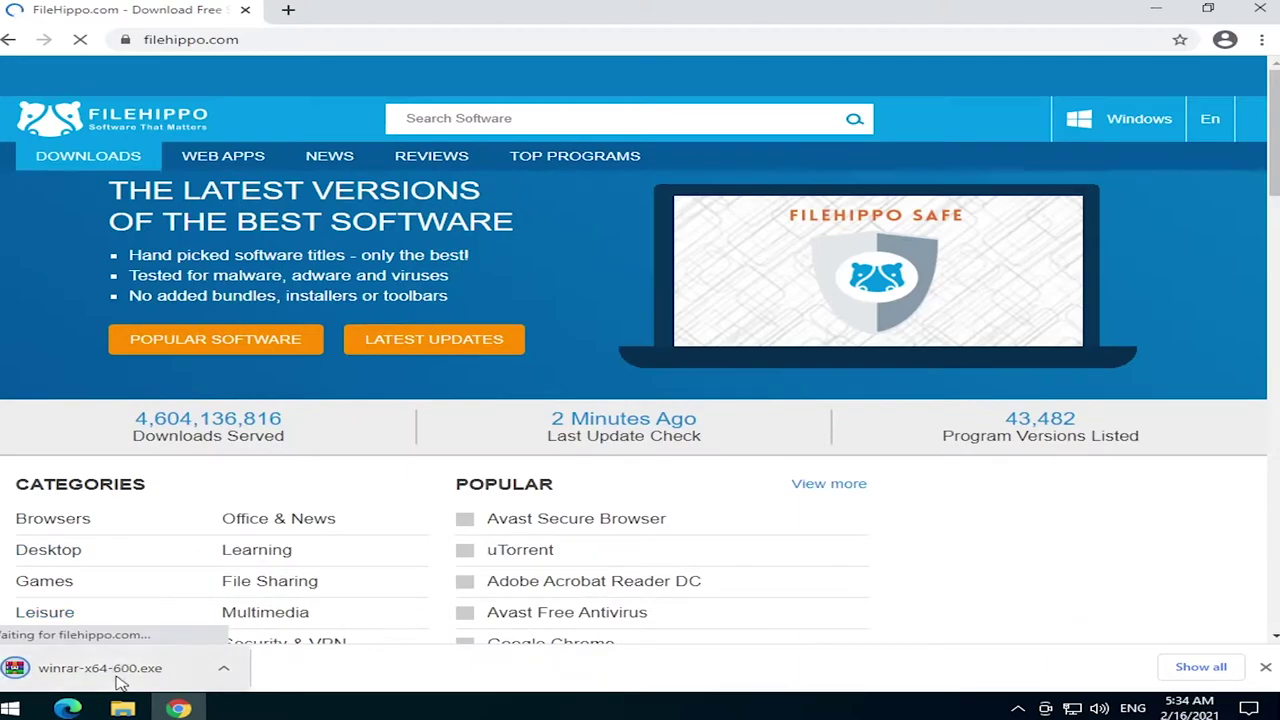
- Try to run the downloaded winrar-x64-600.exe and dismiss the resulting message
{"action": "left_click", "coordinate": [117, 677]}
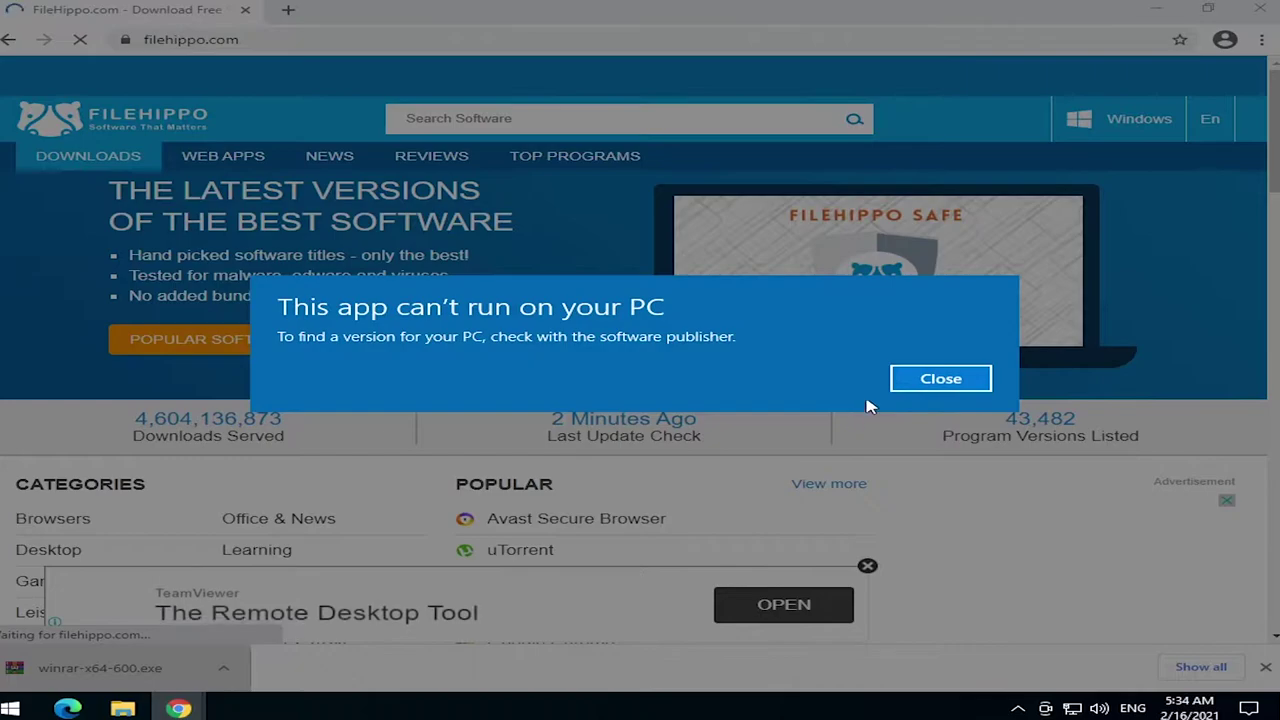
{"action": "left_click", "coordinate": [945, 380]}
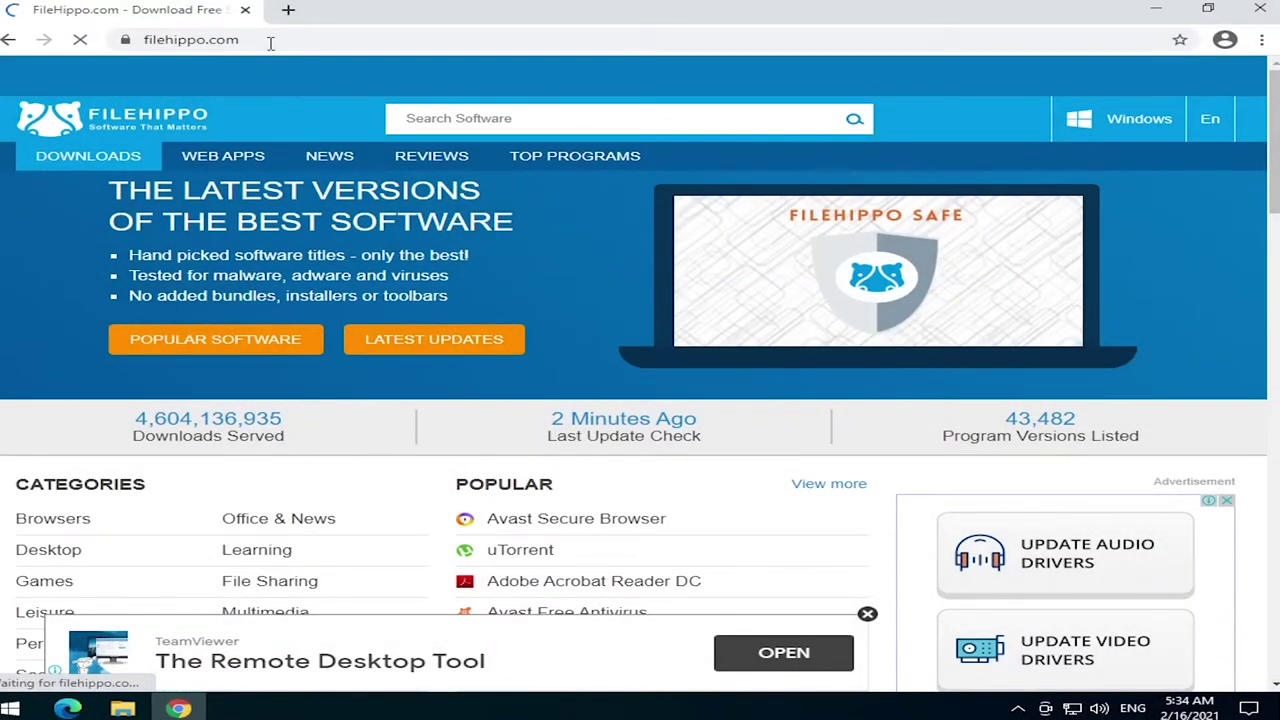
- Search Google for "winrar" in a new tab and download WinRAR x86 (32 bit) 6.00 from rarlab.com
{"action": "left_click", "coordinate": [288, 9]}
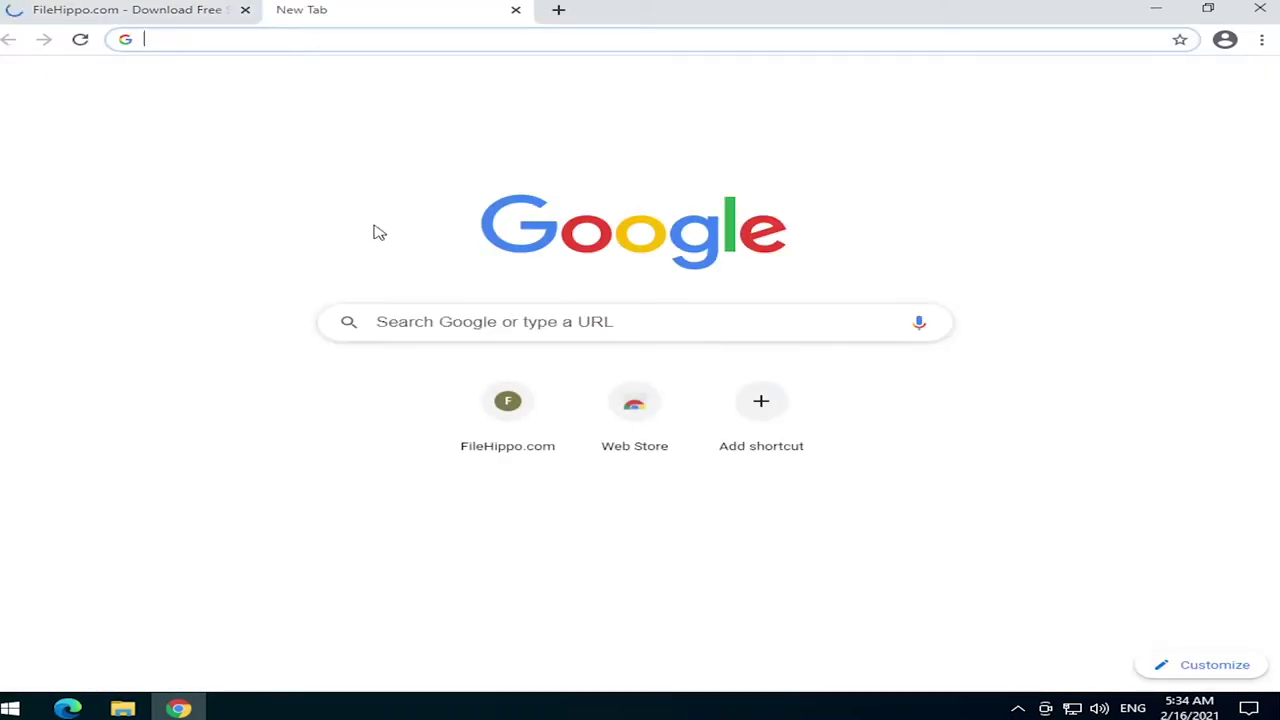
{"action": "type", "text": "winrar"}
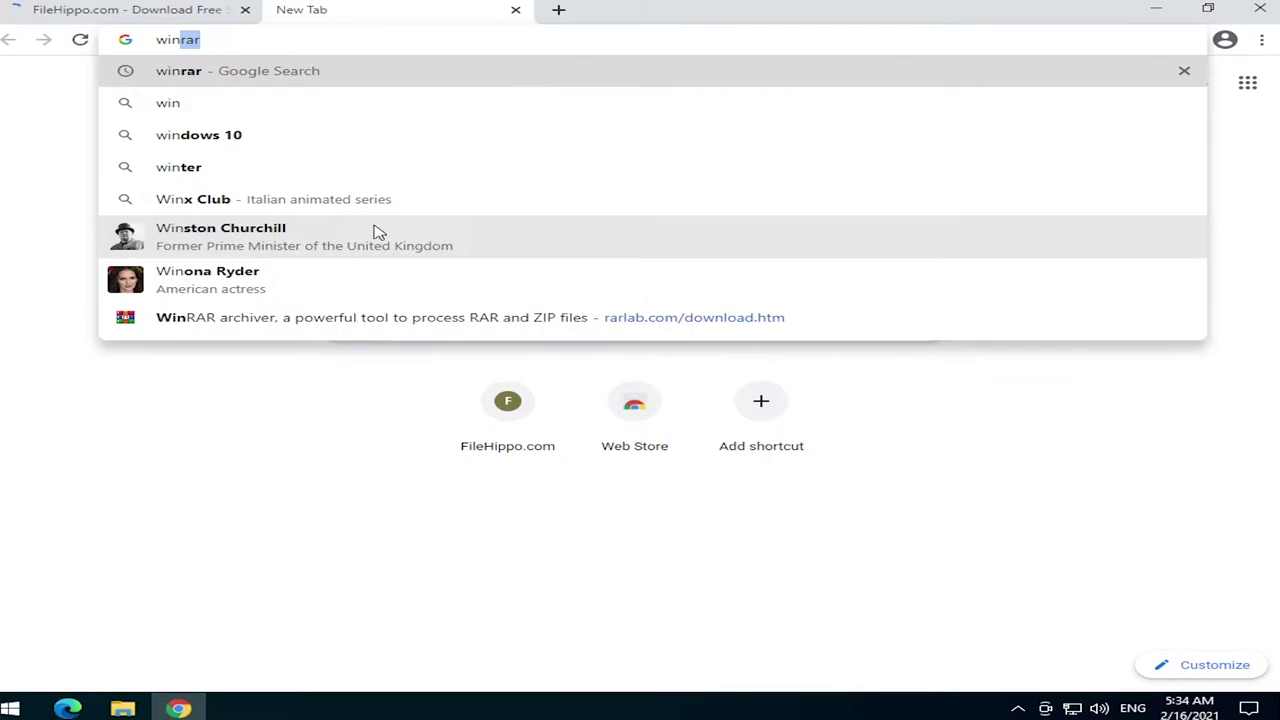
{"action": "key", "text": "Return"}
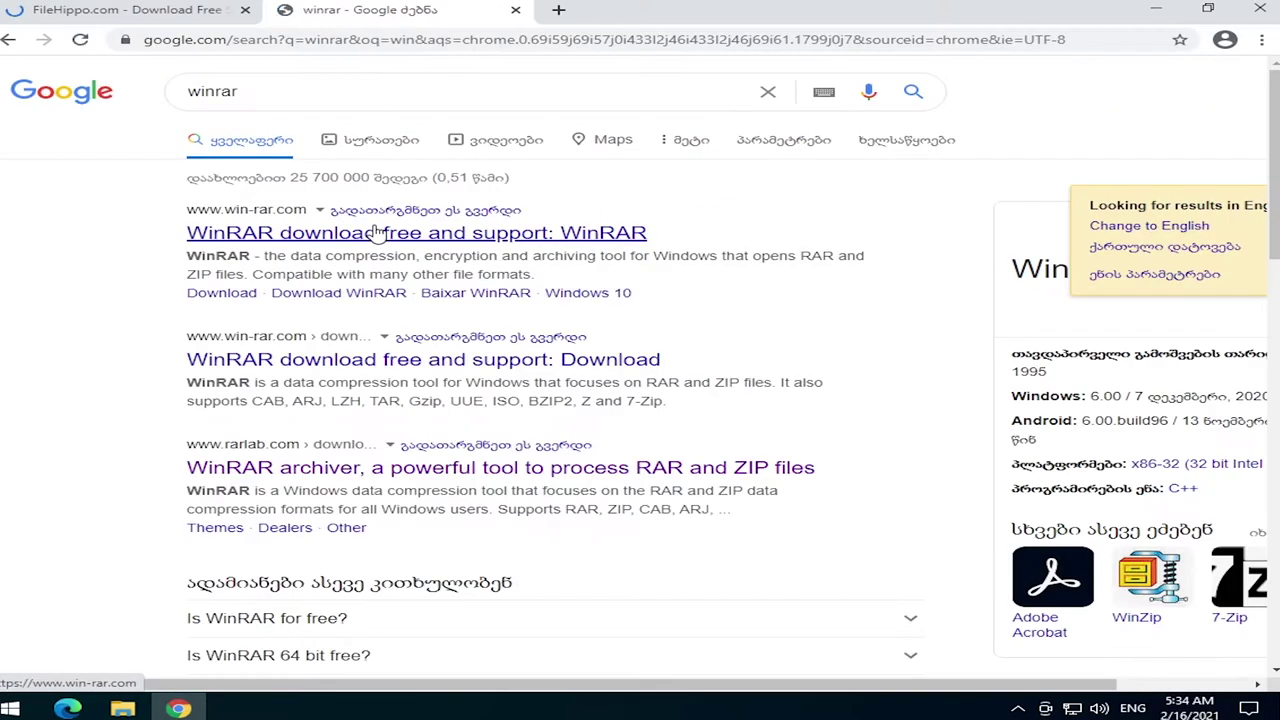
{"action": "left_click", "coordinate": [360, 472]}
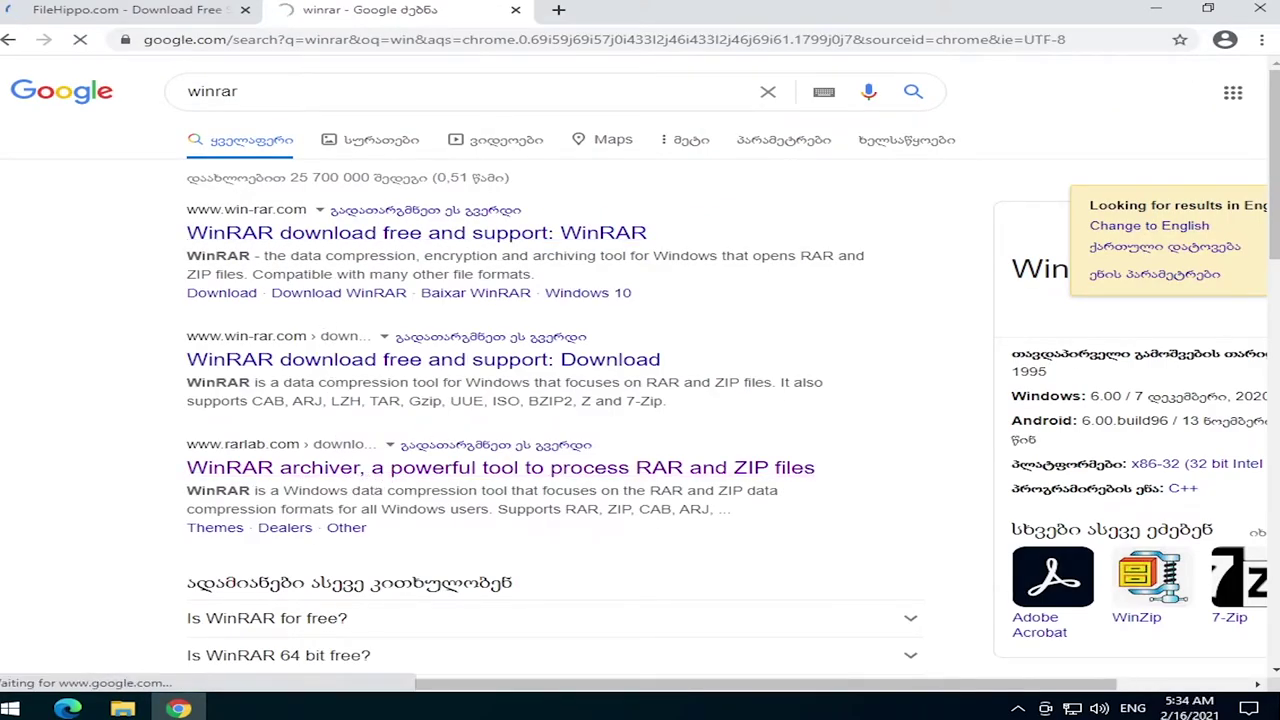
{"action": "left_click", "coordinate": [279, 228]}
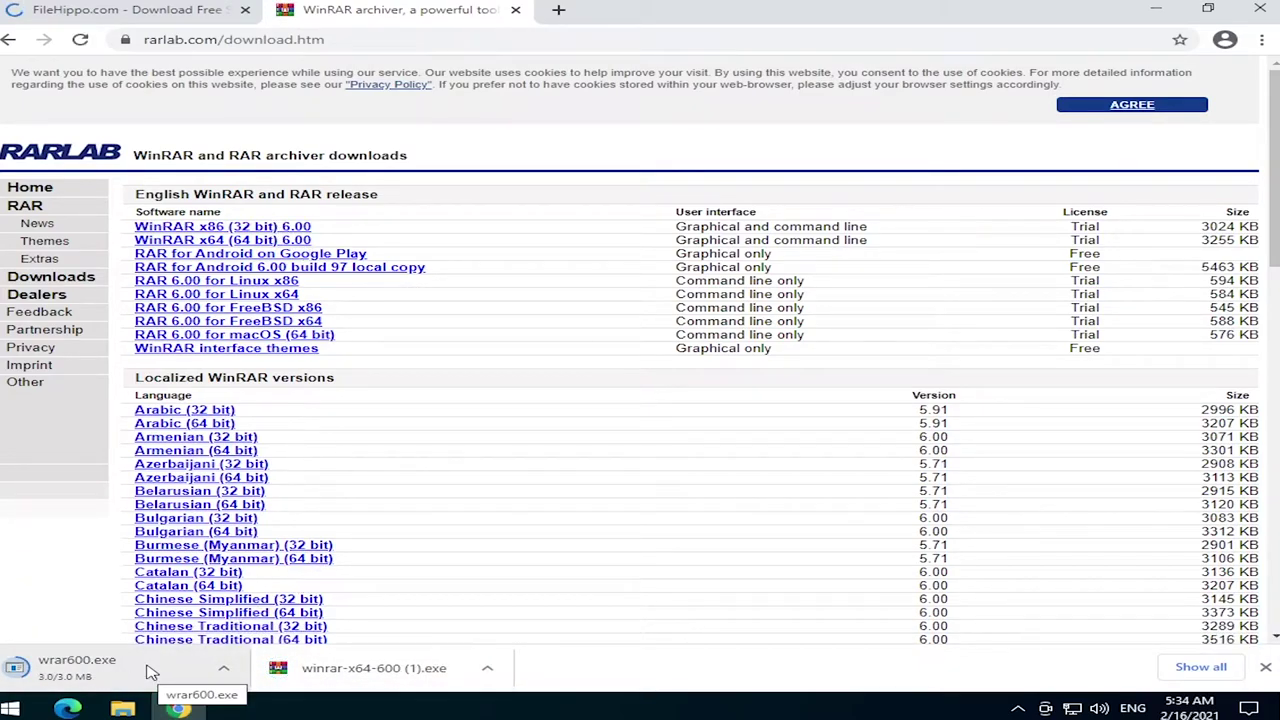
- Install WinRAR from wrar600.exe with the default integration options, then close its shortcuts folder and the download page
{"action": "left_click", "coordinate": [192, 657]}
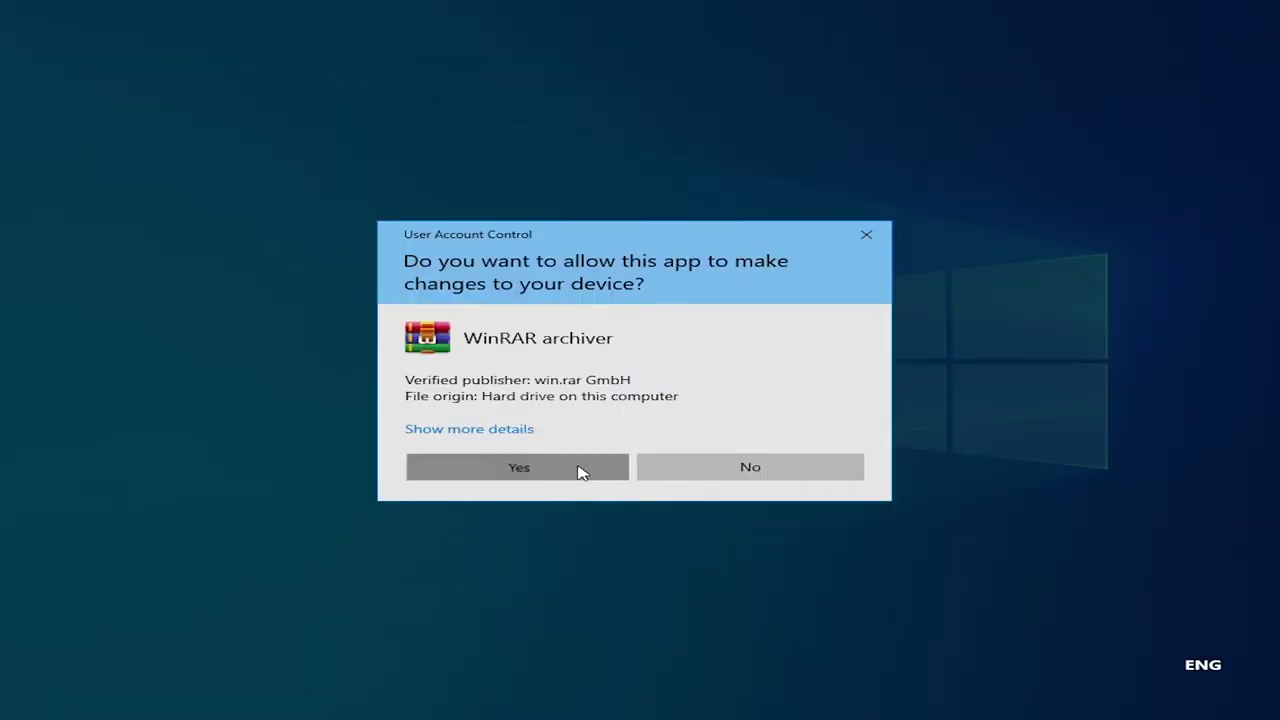
{"action": "left_click", "coordinate": [582, 472]}
{"action": "left_click", "coordinate": [565, 515]}
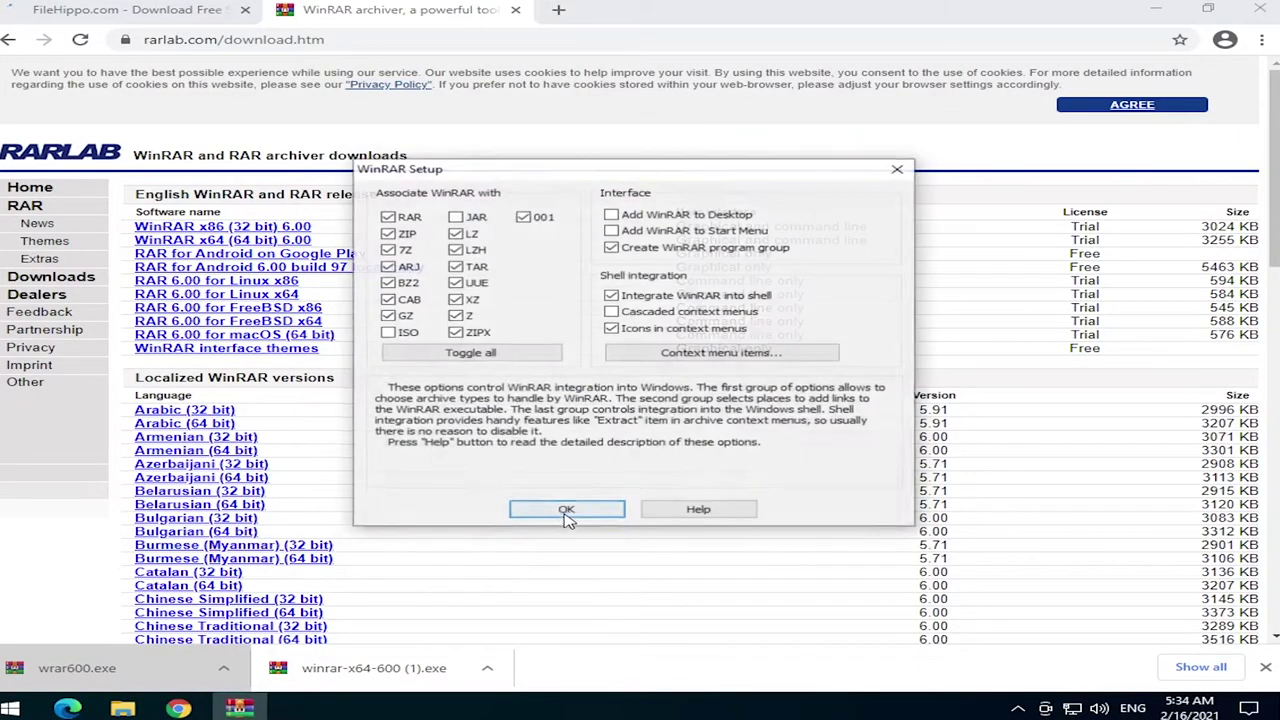
{"action": "left_click", "coordinate": [594, 512]}
{"action": "left_click", "coordinate": [628, 515]}
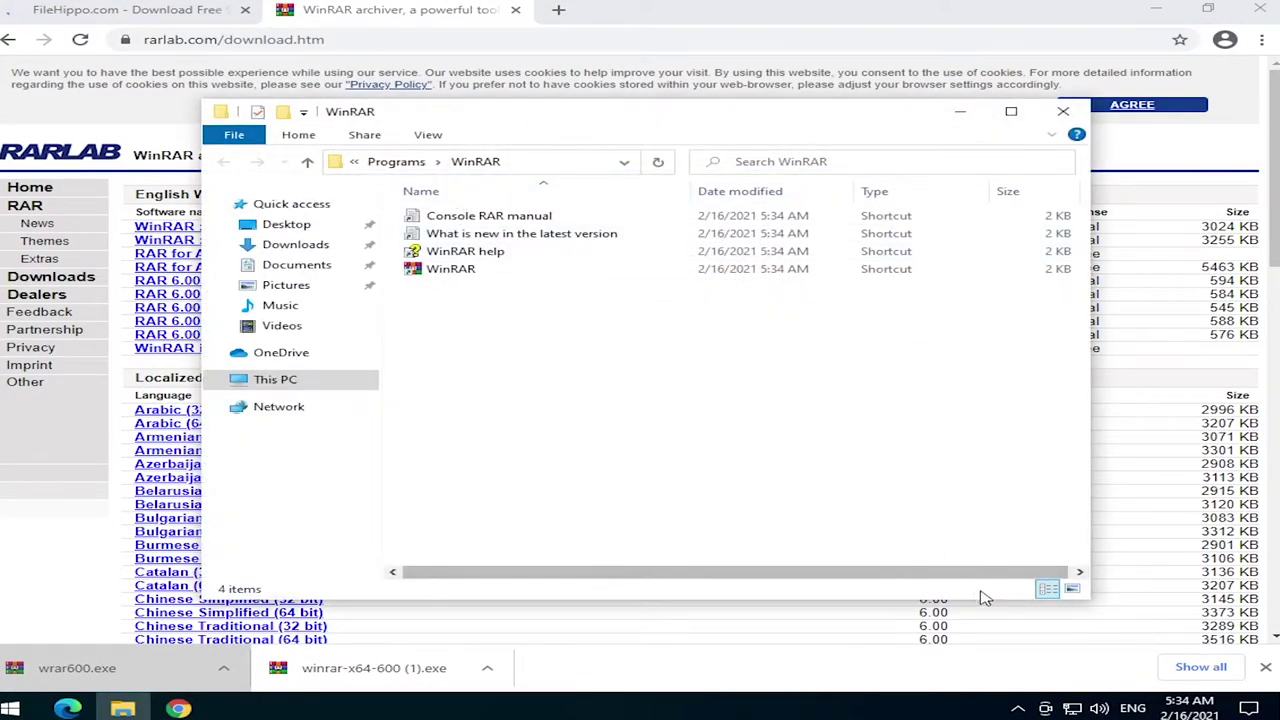
{"action": "left_click", "coordinate": [1058, 117]}
{"action": "key", "text": "ctrl+w"}
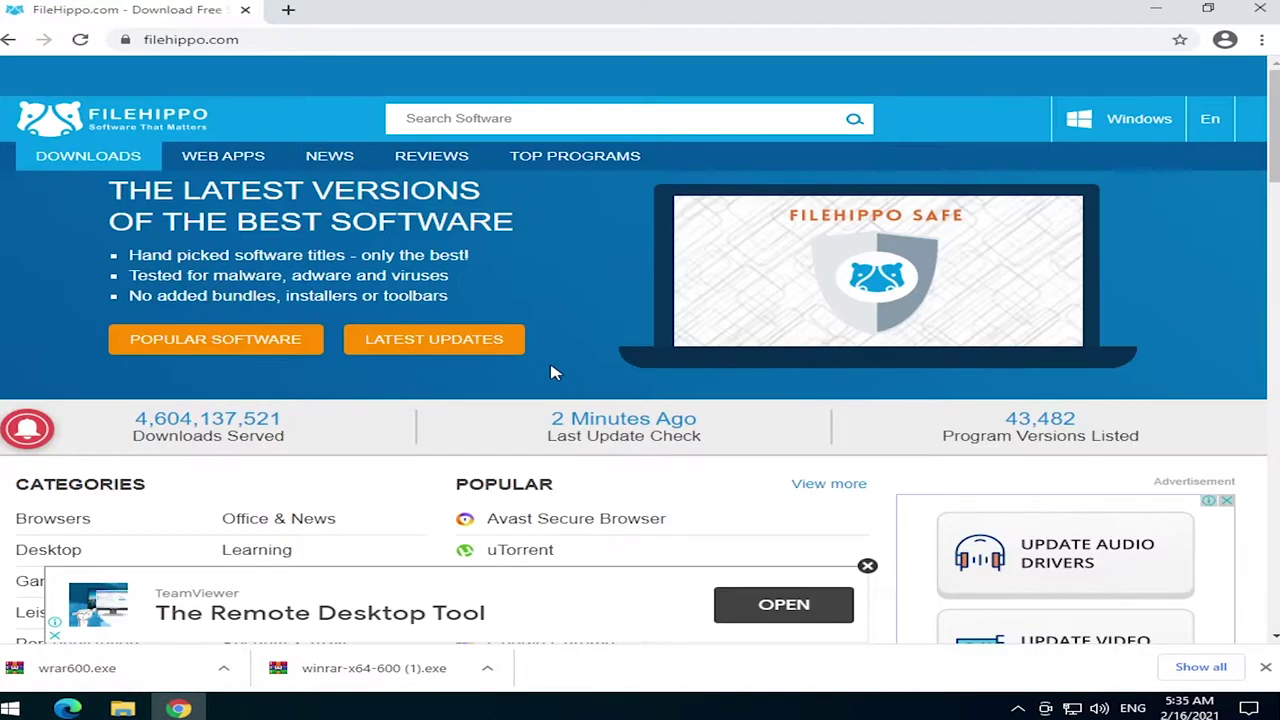
- Open all FileHippo categories, from Browsers to System Tuning & Utilities, each in its own background tab
{"action": "scroll", "coordinate": [551, 371], "scroll_direction": "down", "scroll_amount": 3}
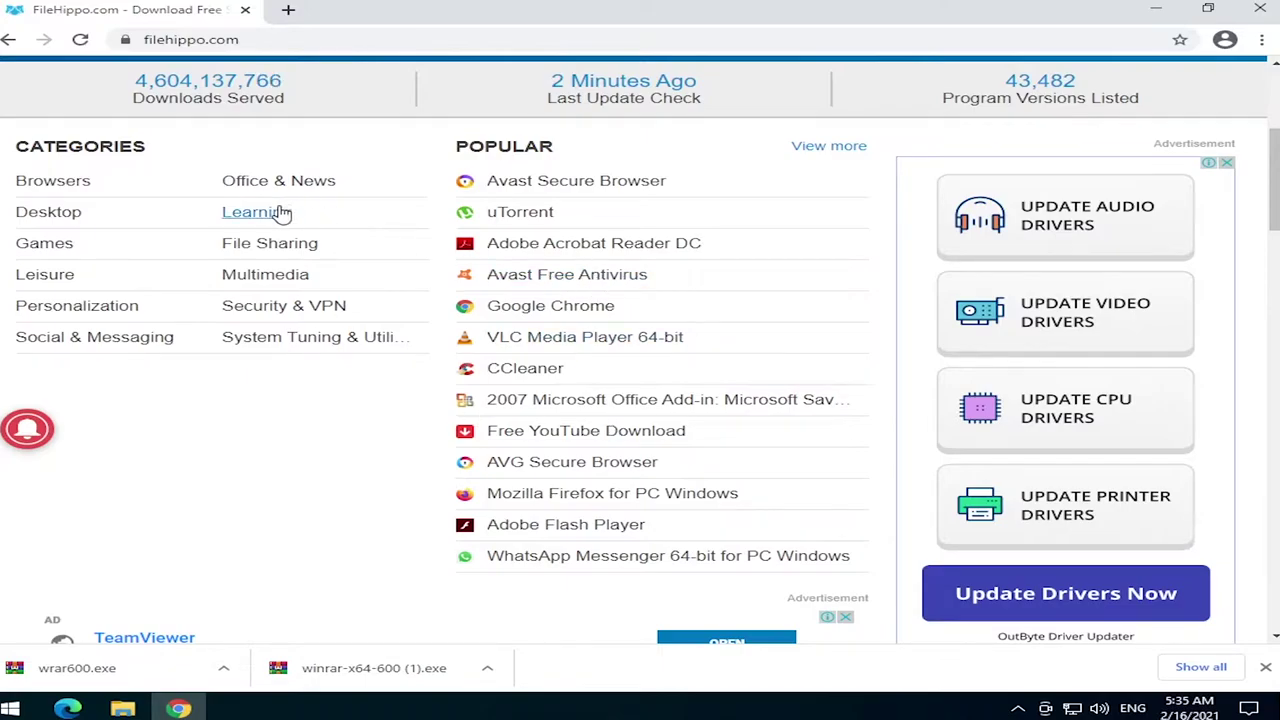
{"action": "middle_click", "coordinate": [76, 186]}
{"action": "middle_click", "coordinate": [26, 215]}
{"action": "middle_click", "coordinate": [64, 252]}
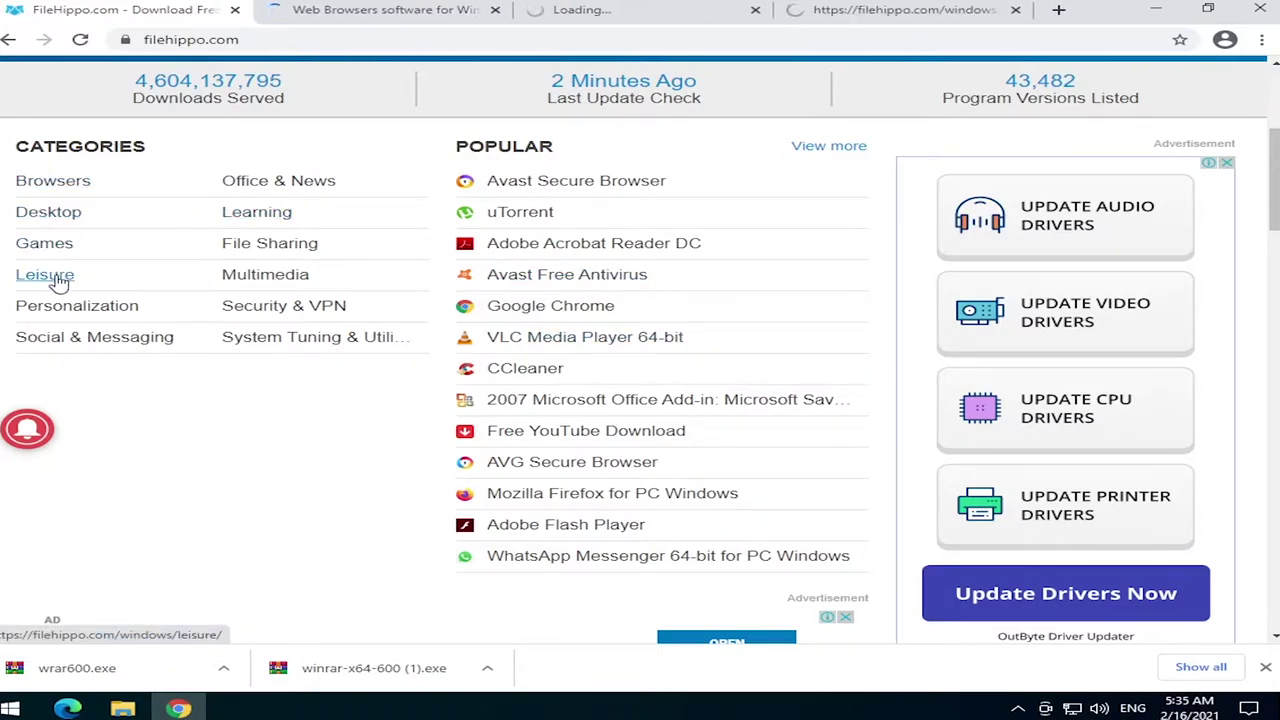
{"action": "middle_click", "coordinate": [57, 275]}
{"action": "middle_click", "coordinate": [74, 312]}
{"action": "middle_click", "coordinate": [103, 340]}
{"action": "middle_click", "coordinate": [257, 184]}
{"action": "middle_click", "coordinate": [259, 212]}
{"action": "middle_click", "coordinate": [270, 250]}
{"action": "middle_click", "coordinate": [272, 280]}
{"action": "middle_click", "coordinate": [283, 310]}
{"action": "middle_click", "coordinate": [287, 340]}
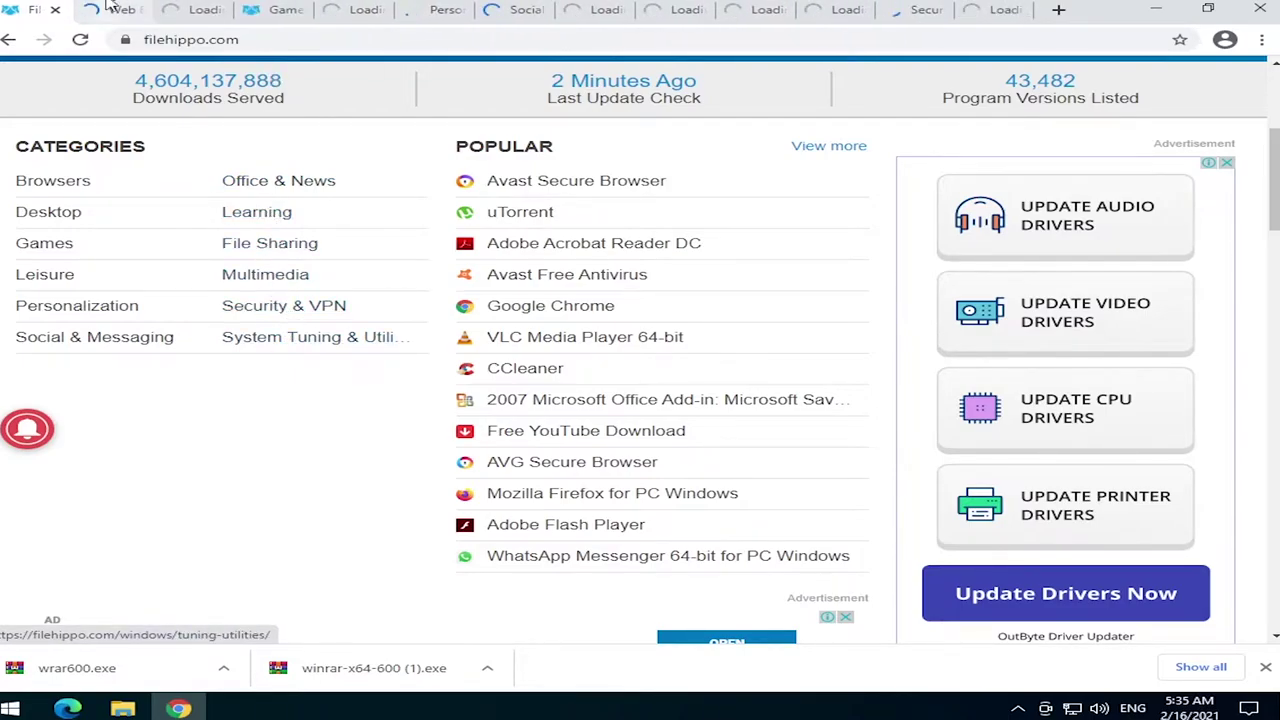
- Examine the programs listed in FileHippo's Web Browsers category
{"action": "key", "text": "ctrl+Tab"}
{"action": "scroll", "coordinate": [650, 320], "scroll_direction": "down", "scroll_amount": 3}
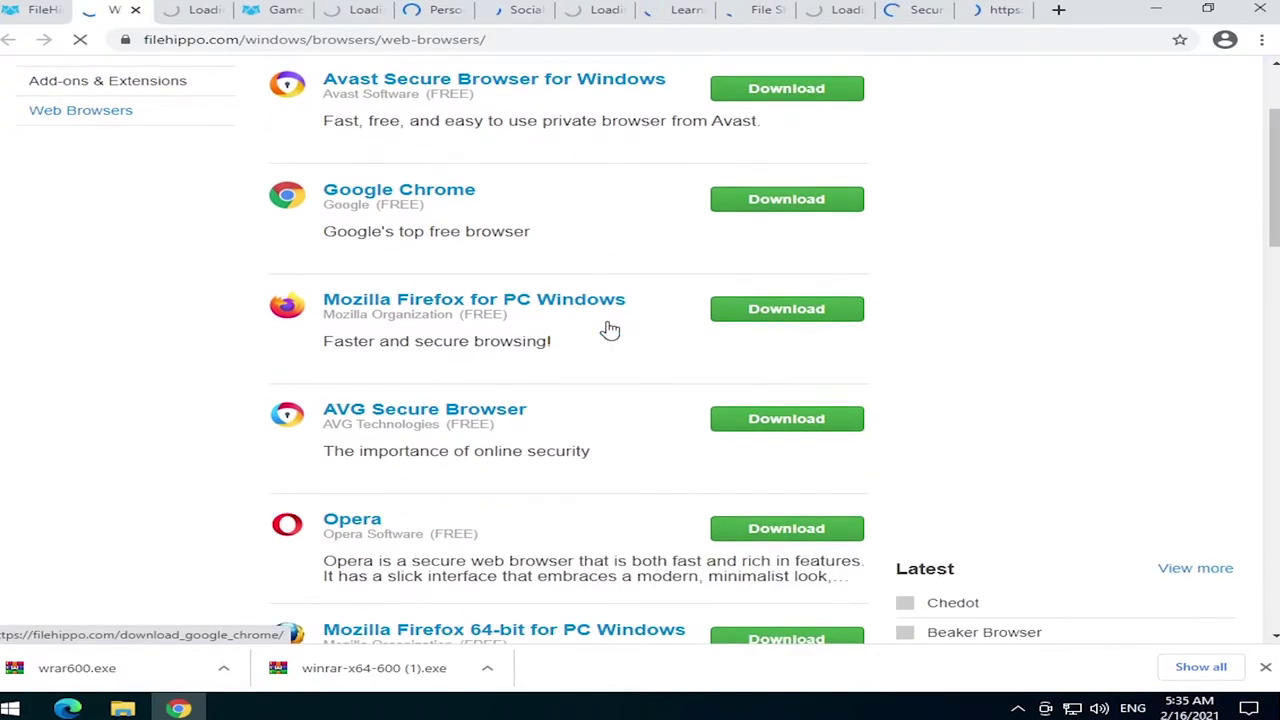
{"action": "scroll", "coordinate": [710, 320], "scroll_direction": "down", "scroll_amount": 1}
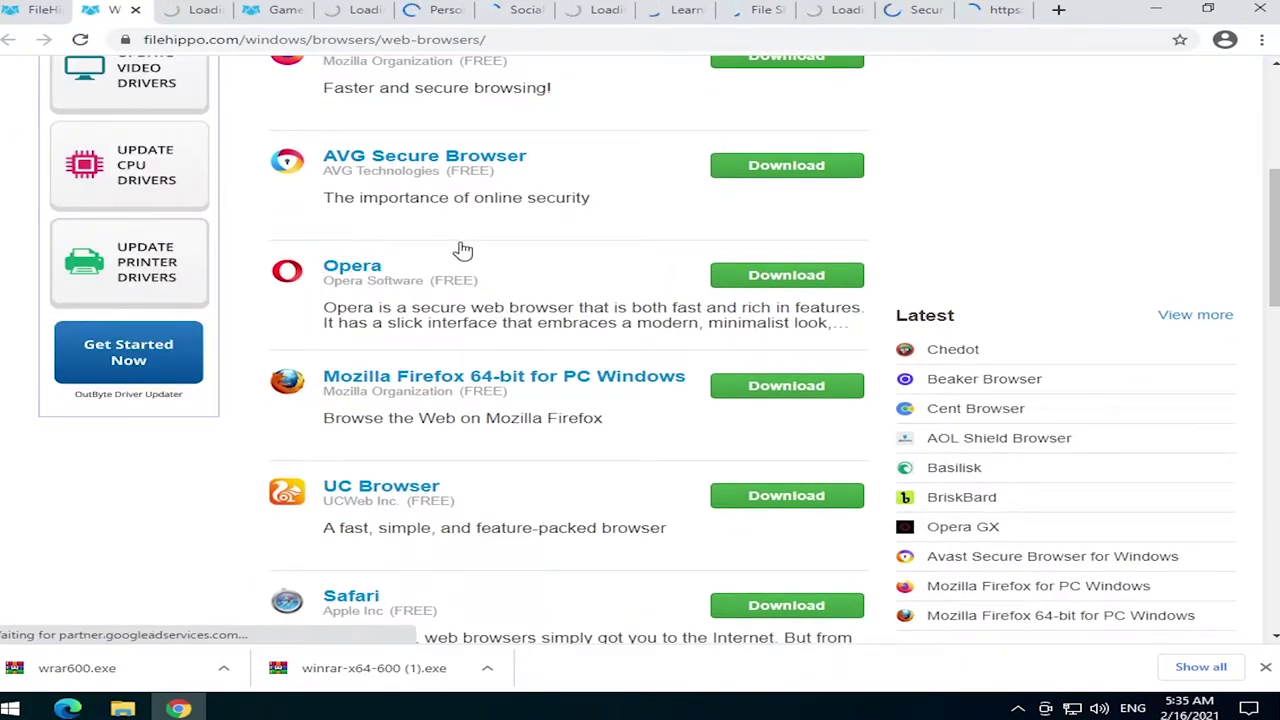
{"action": "scroll", "coordinate": [694, 400], "scroll_direction": "down", "scroll_amount": 4}
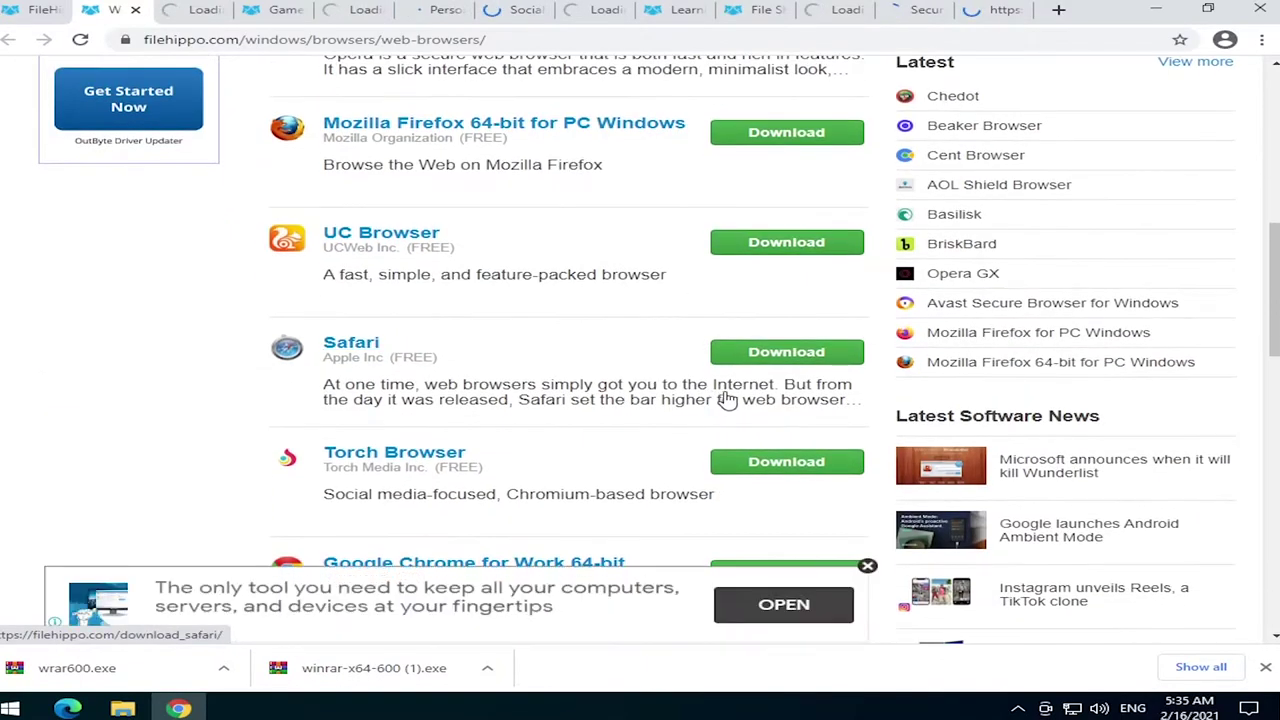
{"action": "scroll", "coordinate": [617, 337], "scroll_direction": "down", "scroll_amount": 4}
{"action": "scroll", "coordinate": [617, 361], "scroll_direction": "up", "scroll_amount": 10}
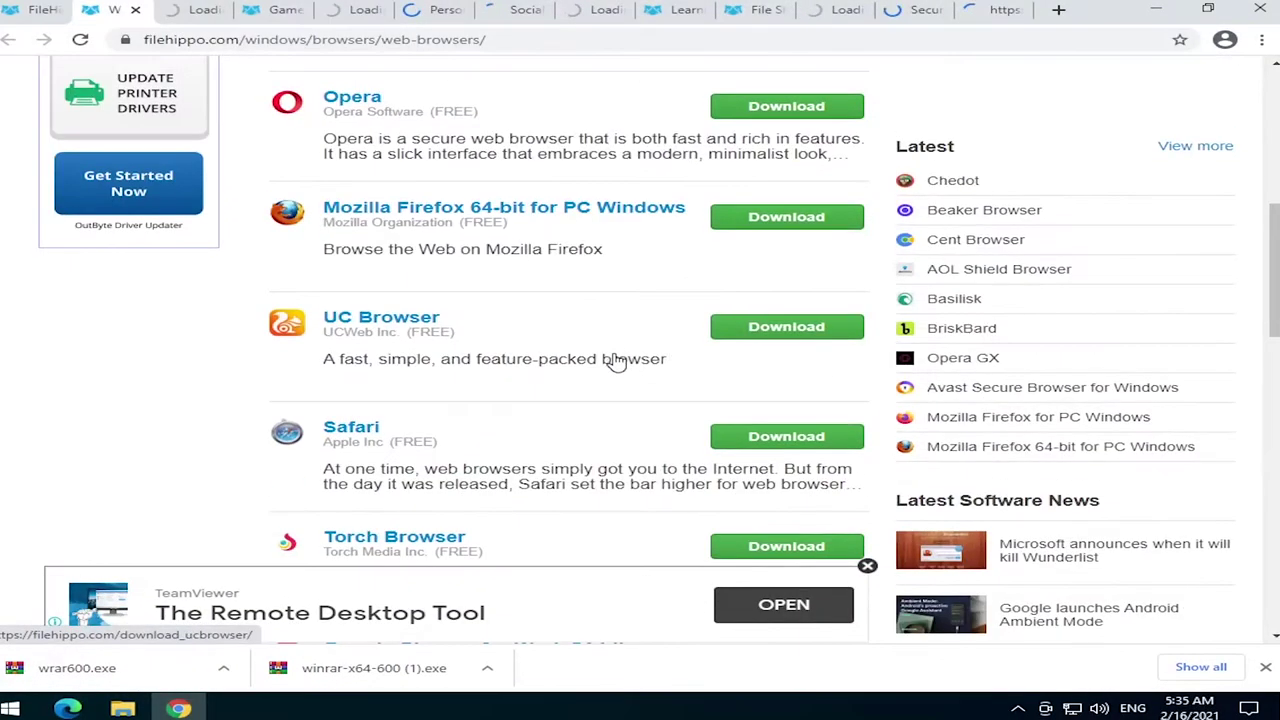
{"action": "scroll", "coordinate": [613, 362], "scroll_direction": "up", "scroll_amount": 2}
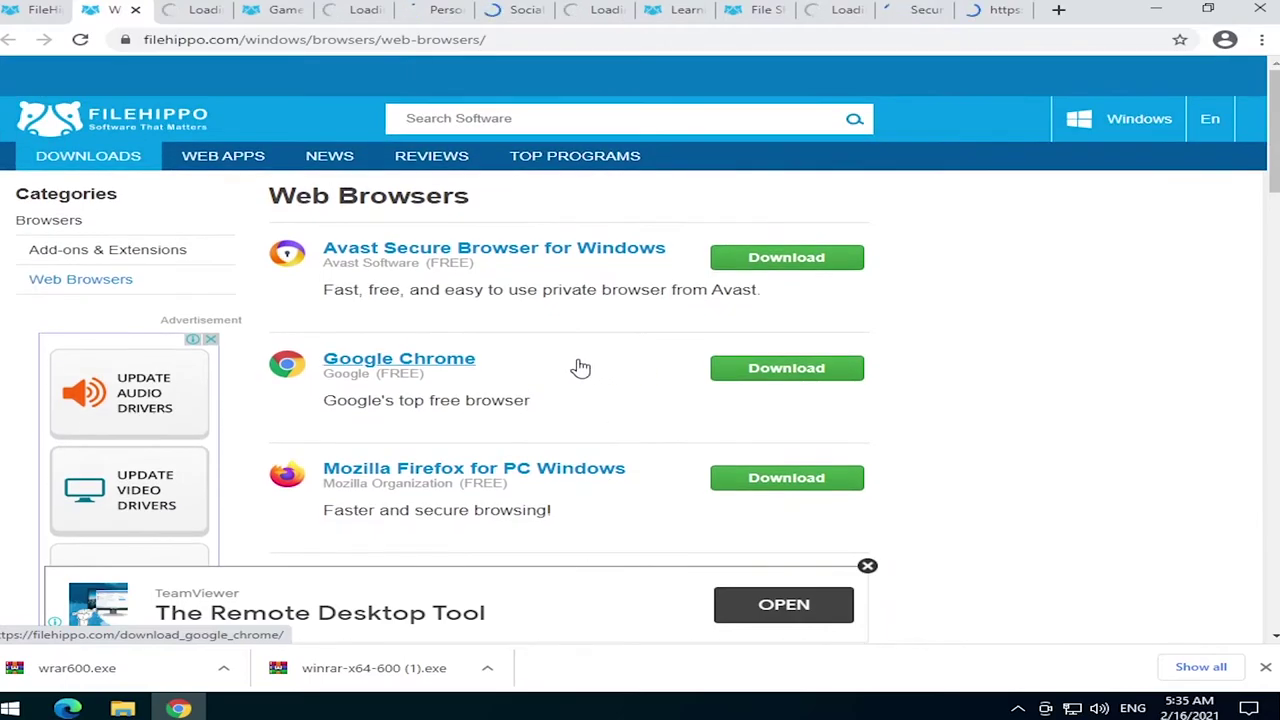
{"action": "scroll", "coordinate": [578, 344], "scroll_direction": "down", "scroll_amount": 5}
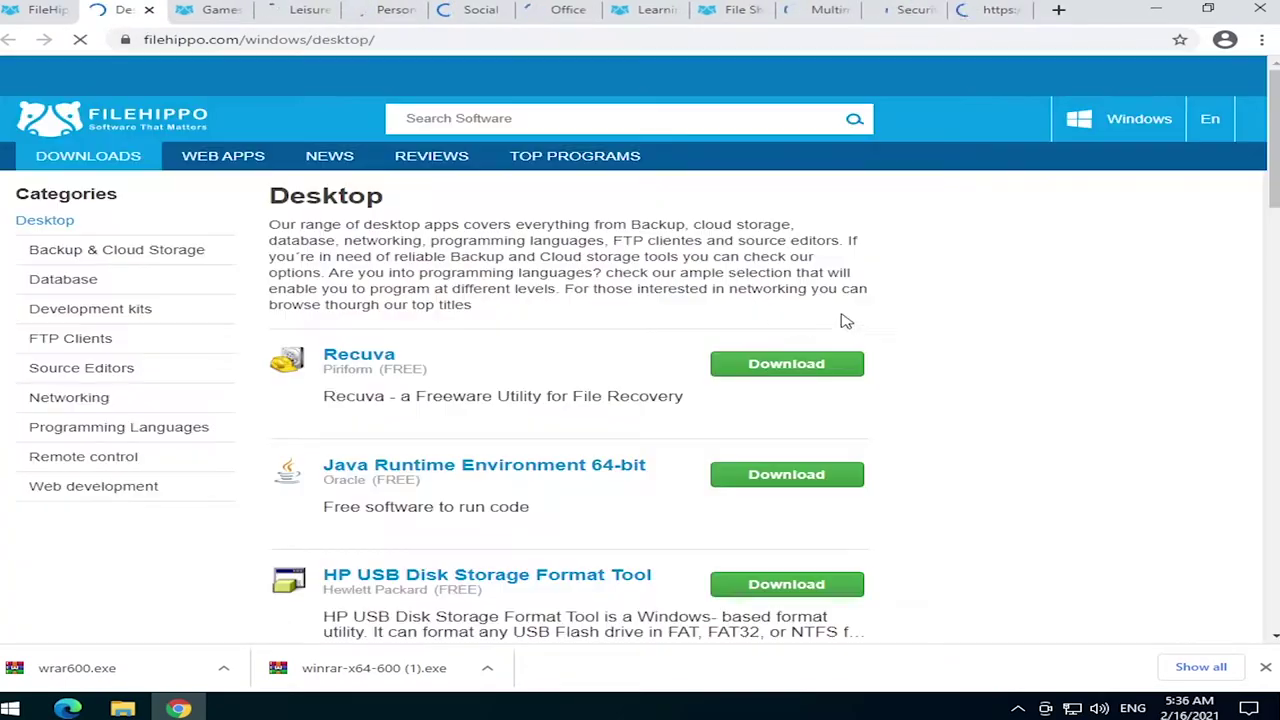
- Skim and close the Desktop, Games, Leisure, Personalization and Social & Messaging category tabs
{"action": "scroll", "coordinate": [751, 320], "scroll_direction": "down", "scroll_amount": 7}
{"action": "key", "text": "ctrl+w"}
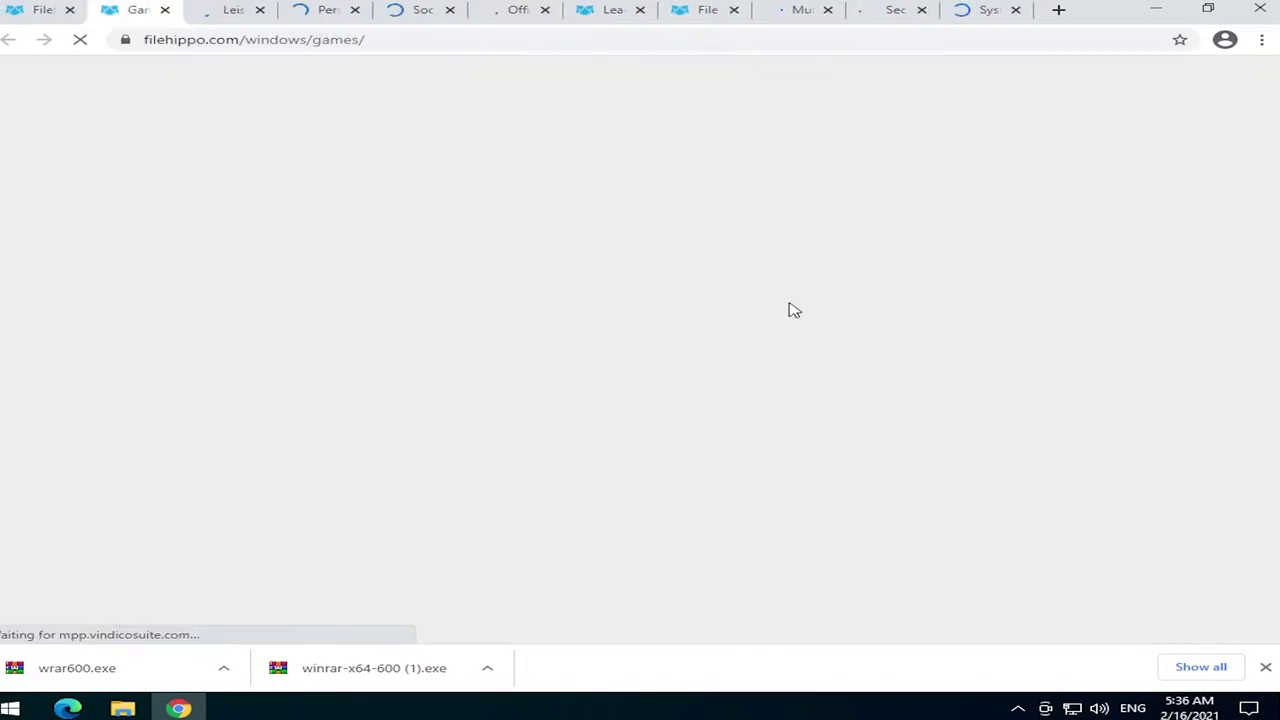
{"action": "key", "text": "ctrl+w"}
{"action": "key", "text": "ctrl+w"}
{"action": "scroll", "coordinate": [737, 366], "scroll_direction": "down", "scroll_amount": 10}
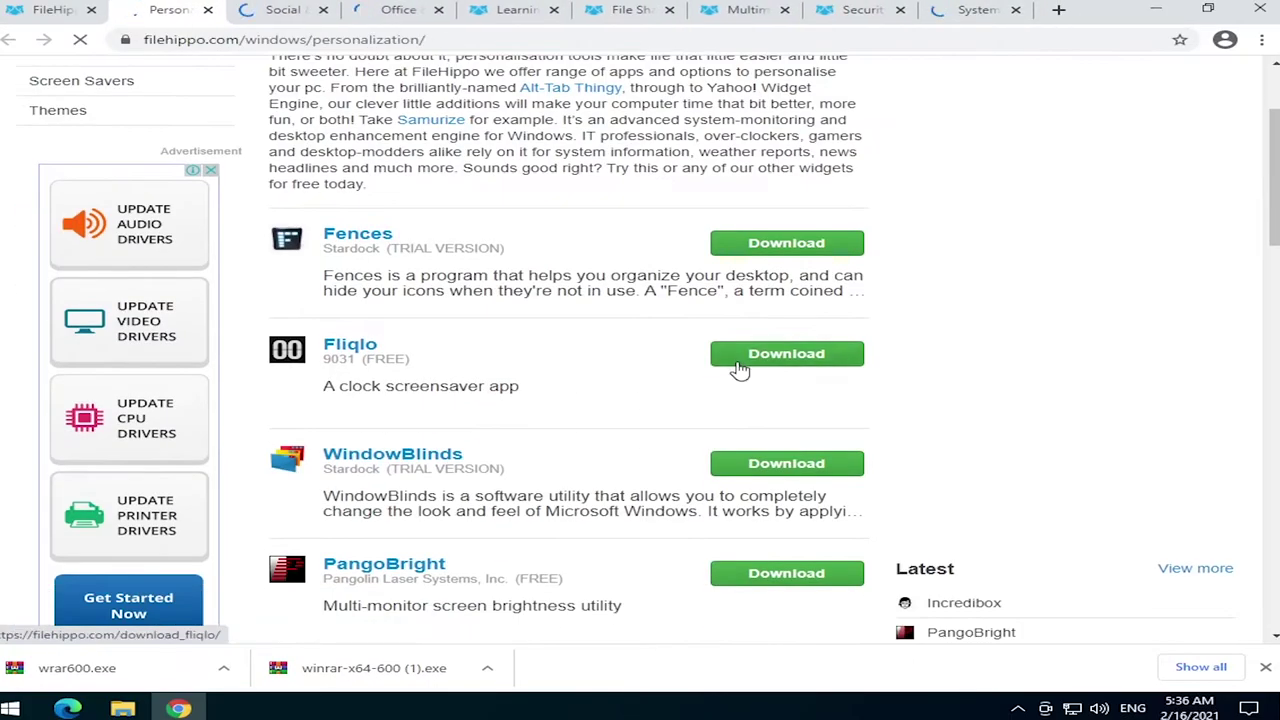
{"action": "key", "text": "ctrl+w"}
{"action": "scroll", "coordinate": [703, 323], "scroll_direction": "down", "scroll_amount": 5}
{"action": "key", "text": "ctrl+w"}
- Download the latest version of Adobe Acrobat Reader DC from the Office & News category, declining the Opera browser offer
{"action": "scroll", "coordinate": [745, 300], "scroll_direction": "down", "scroll_amount": 5}
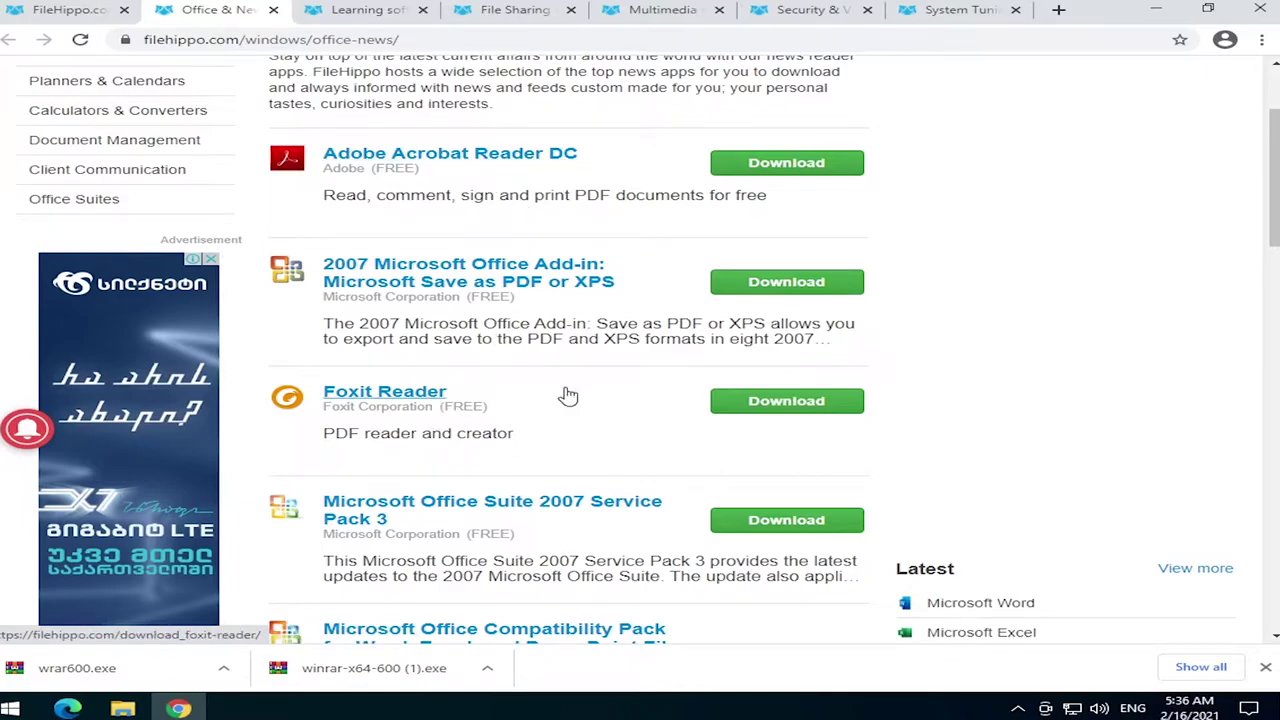
{"action": "scroll", "coordinate": [698, 424], "scroll_direction": "down", "scroll_amount": 4}
{"action": "scroll", "coordinate": [750, 400], "scroll_direction": "up", "scroll_amount": 6}
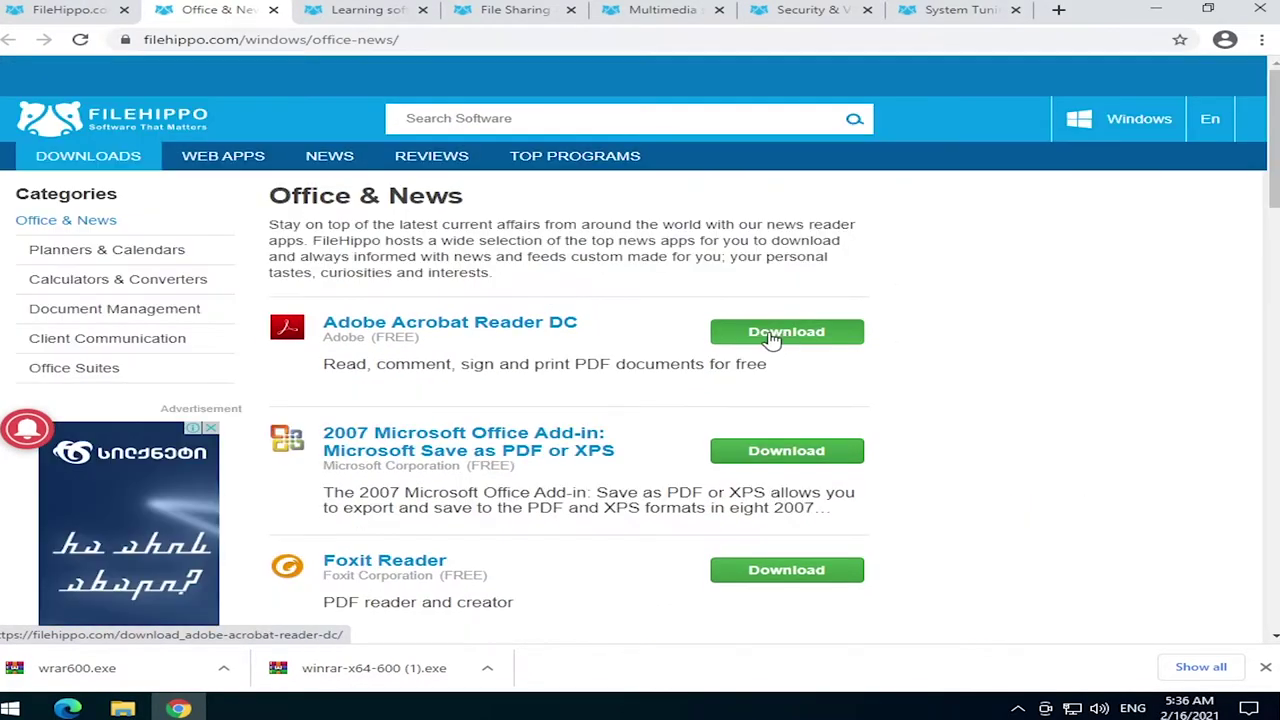
{"action": "left_click", "coordinate": [766, 340]}
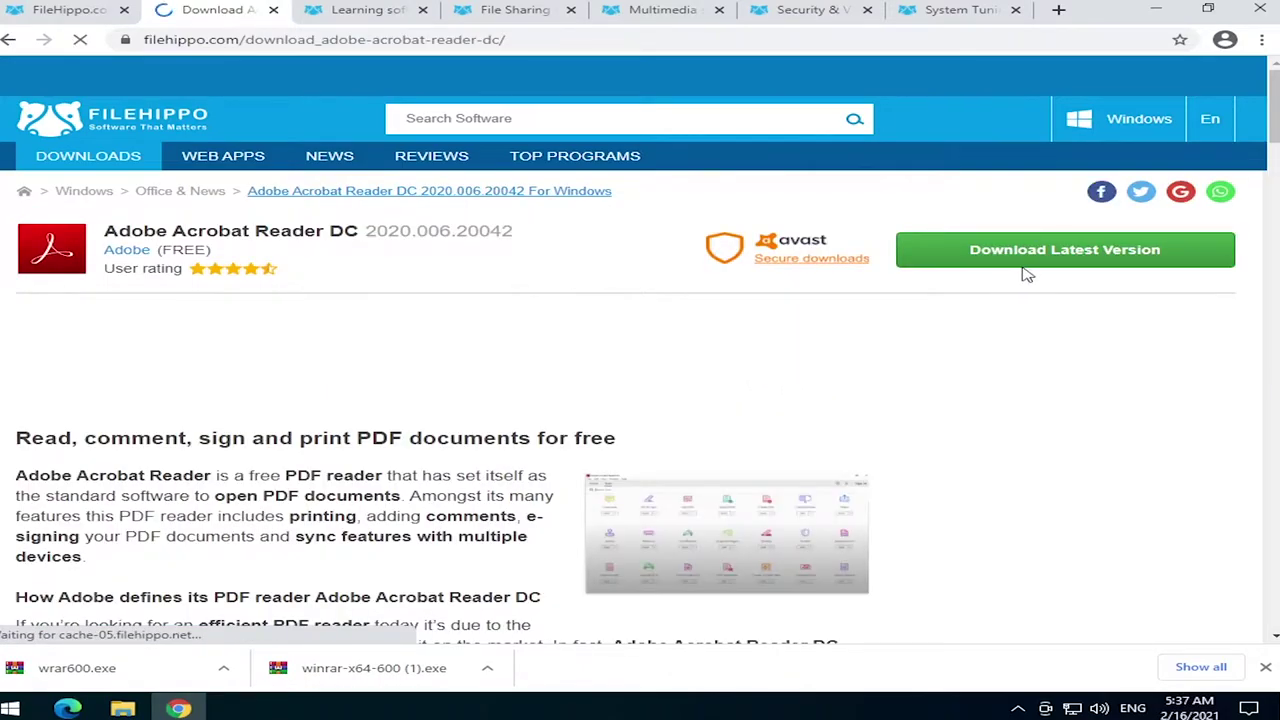
{"action": "left_click", "coordinate": [1027, 272]}
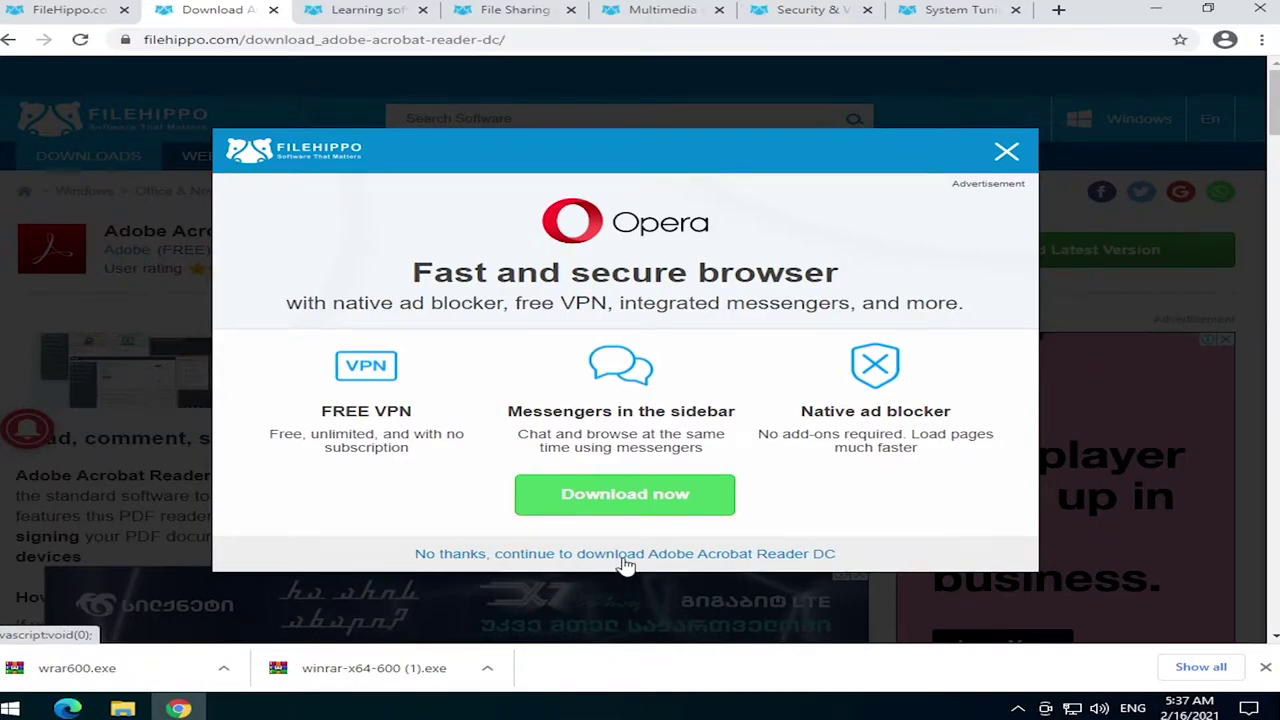
{"action": "left_click", "coordinate": [699, 562]}
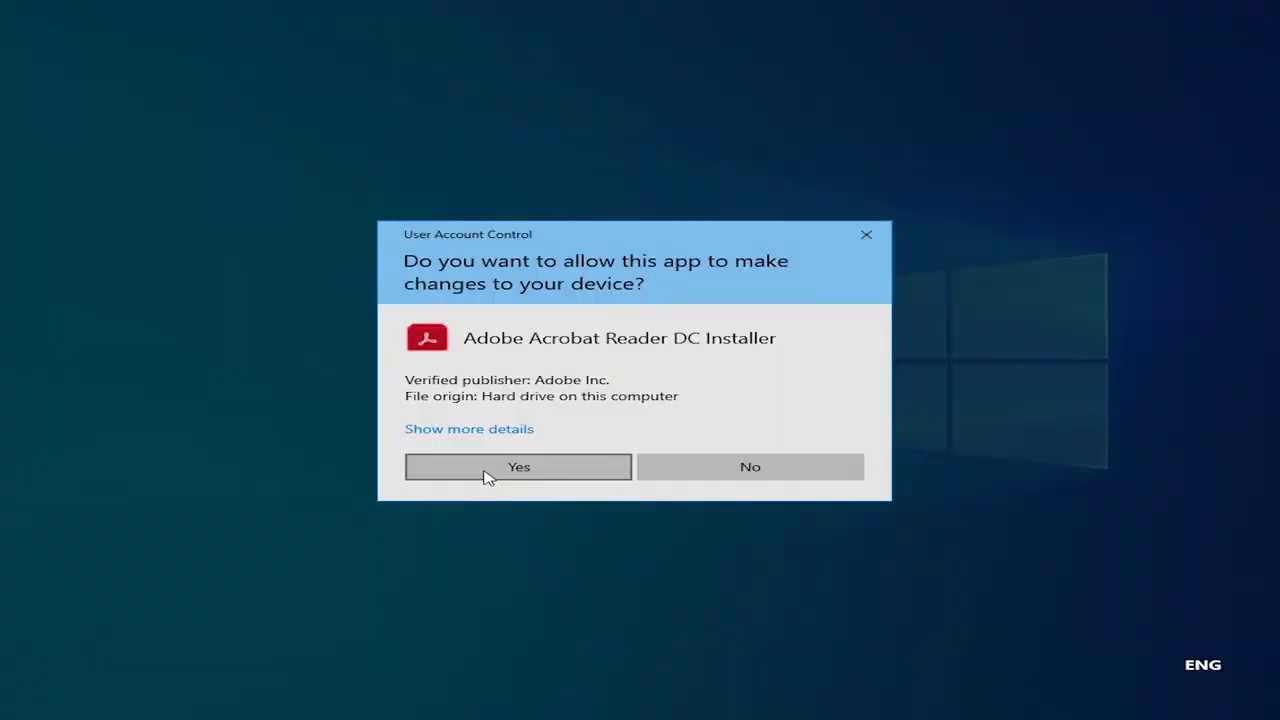
- Allow the Adobe Acrobat Reader DC installer to make changes, then close its download page and the Learning category tab
{"action": "left_click", "coordinate": [488, 474]}
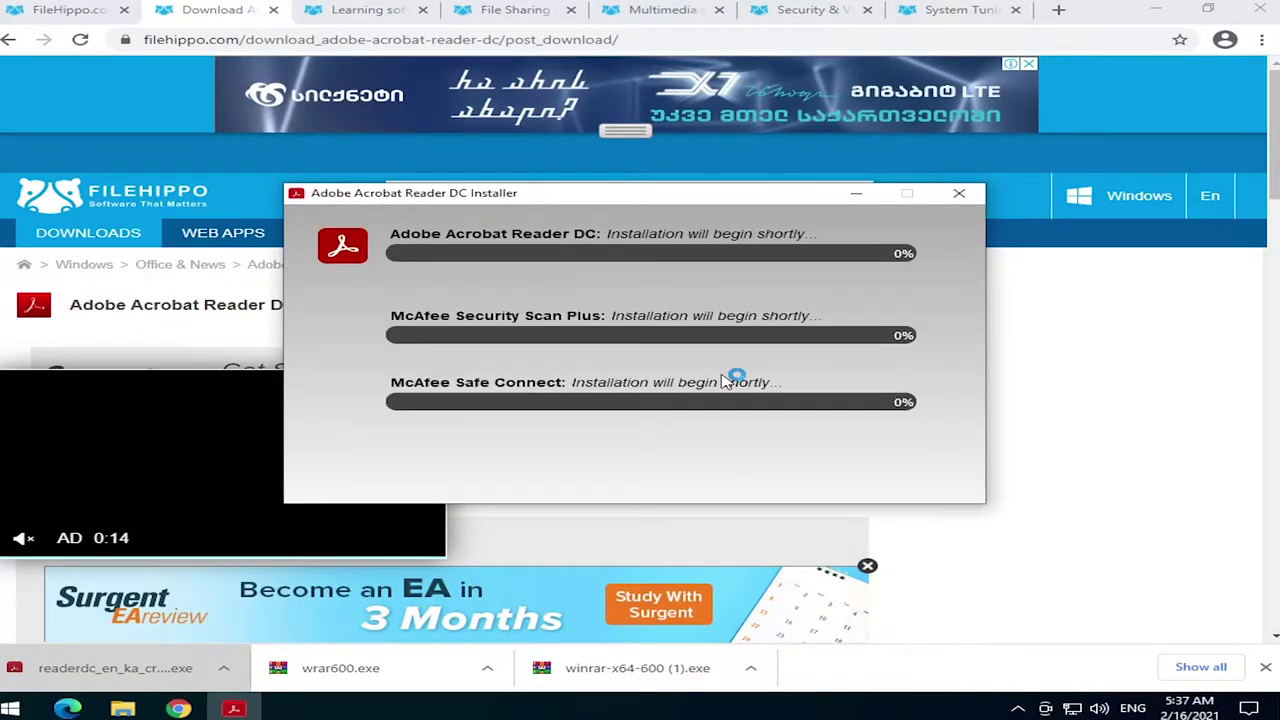
{"action": "left_click", "coordinate": [218, 18]}
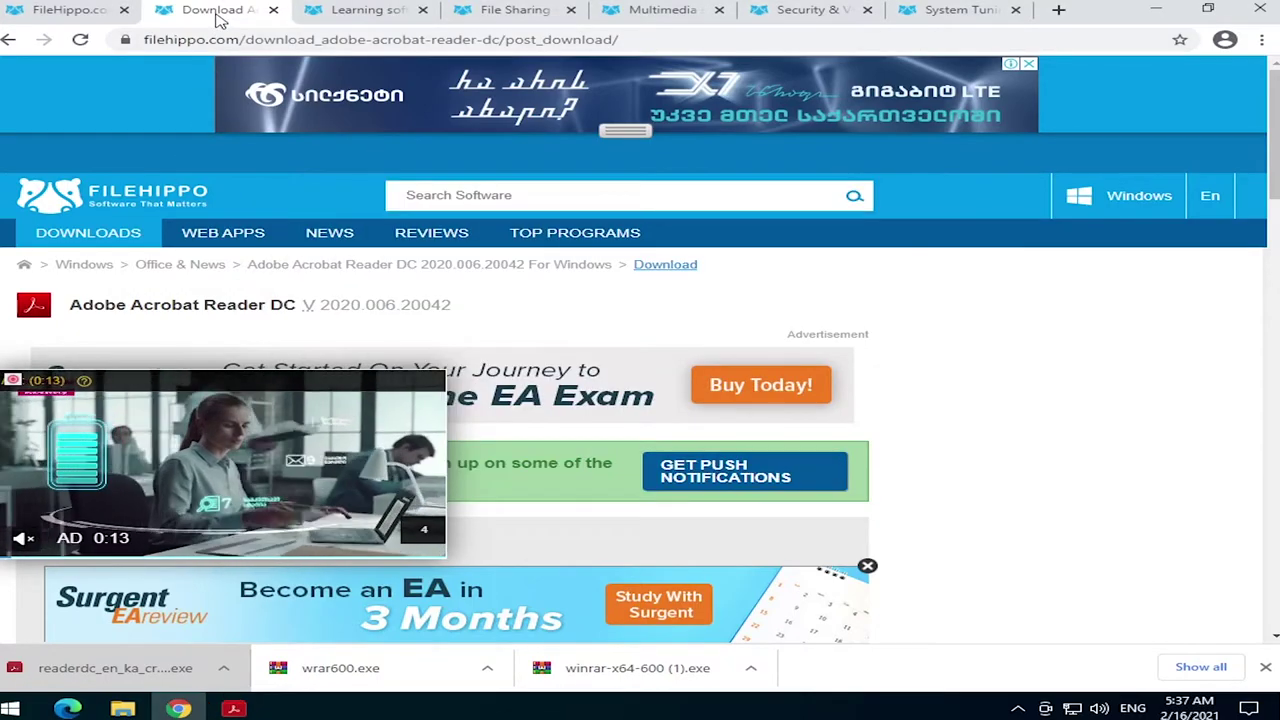
{"action": "left_click", "coordinate": [273, 10]}
{"action": "scroll", "coordinate": [517, 254], "scroll_direction": "down", "scroll_amount": 10}
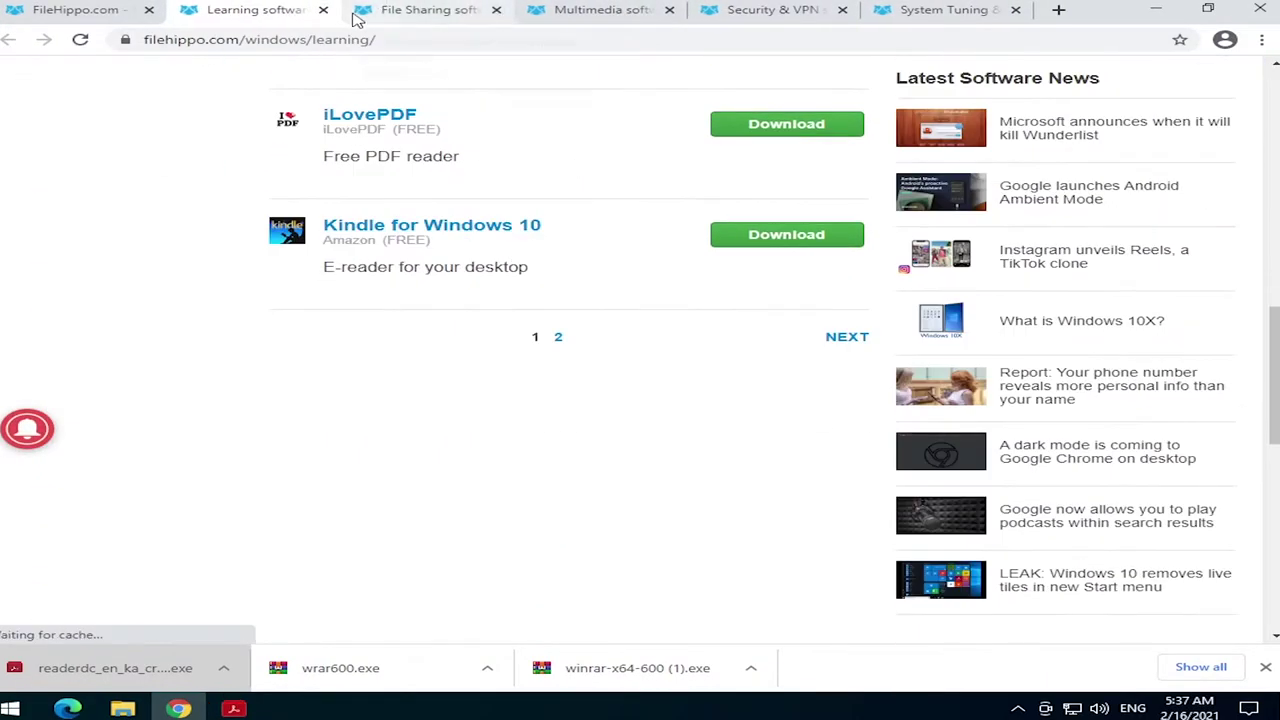
{"action": "left_click", "coordinate": [336, 10]}
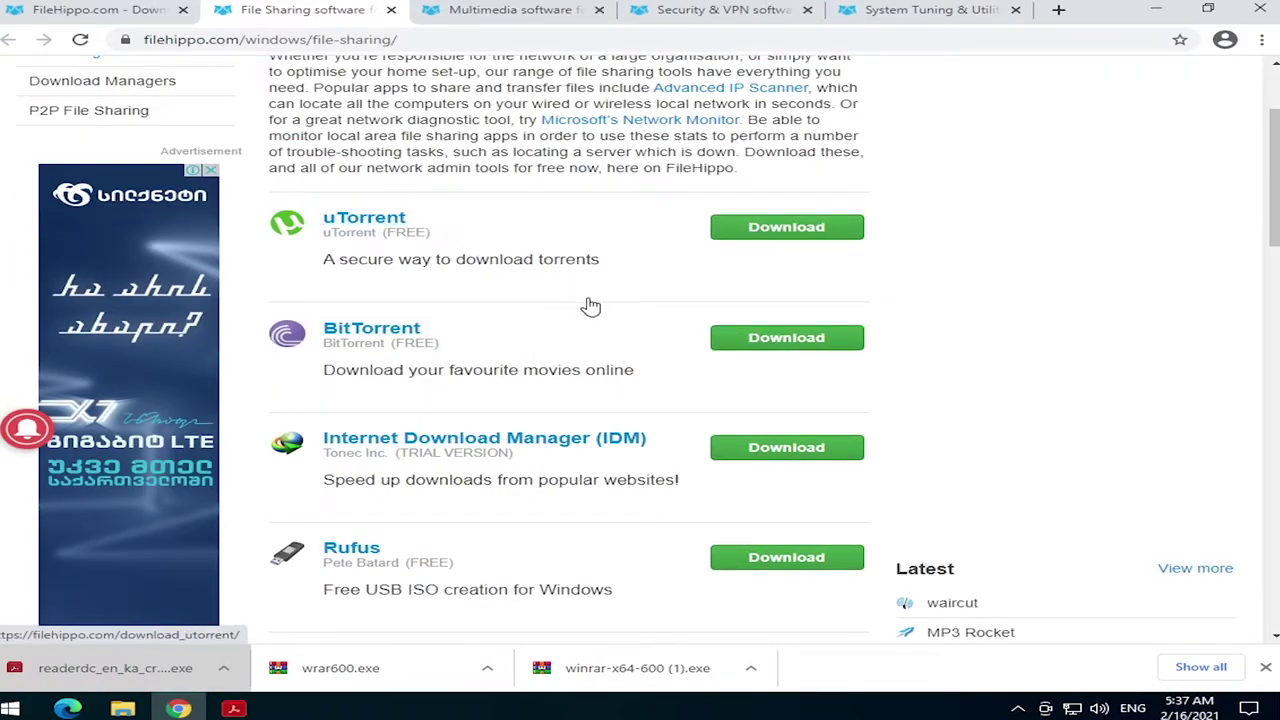
- Check the File Sharing programs, then search Google for "qbittorrent" in that tab and open the official qbittorrent.org website
{"action": "scroll", "coordinate": [615, 340], "scroll_direction": "down", "scroll_amount": 4}
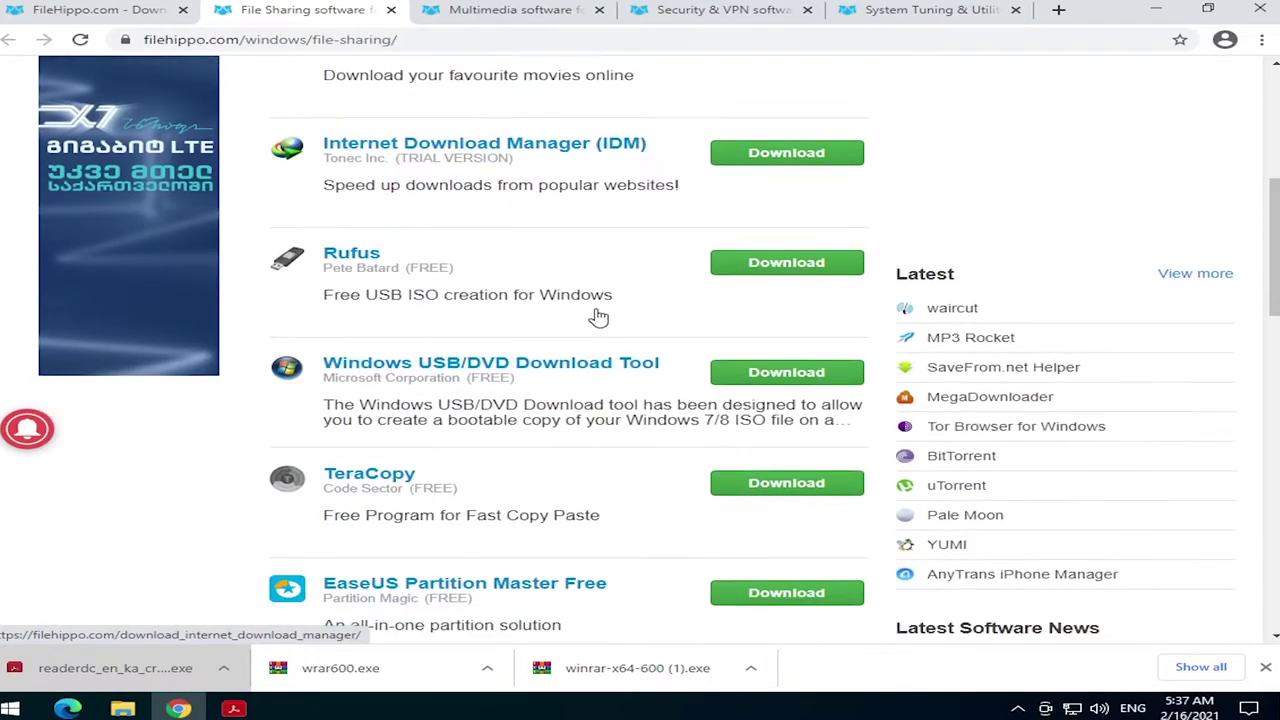
{"action": "scroll", "coordinate": [615, 340], "scroll_direction": "up", "scroll_amount": 8}
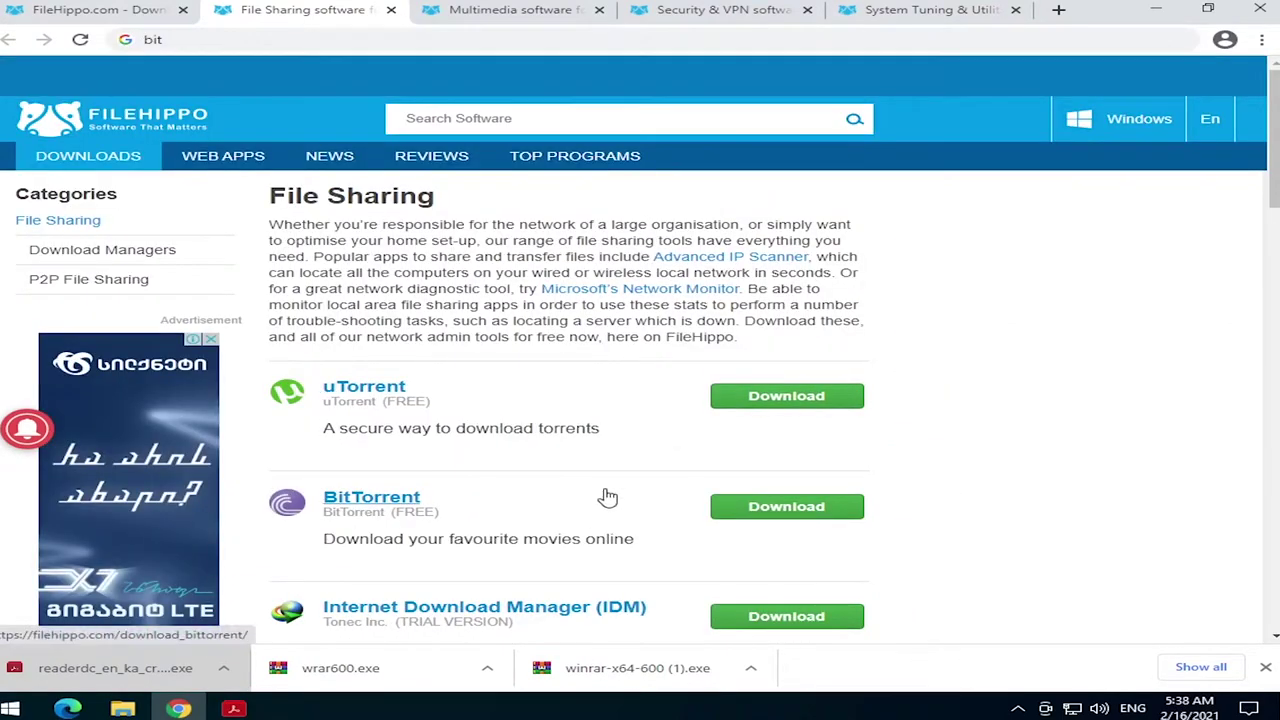
{"action": "left_click", "coordinate": [366, 39]}
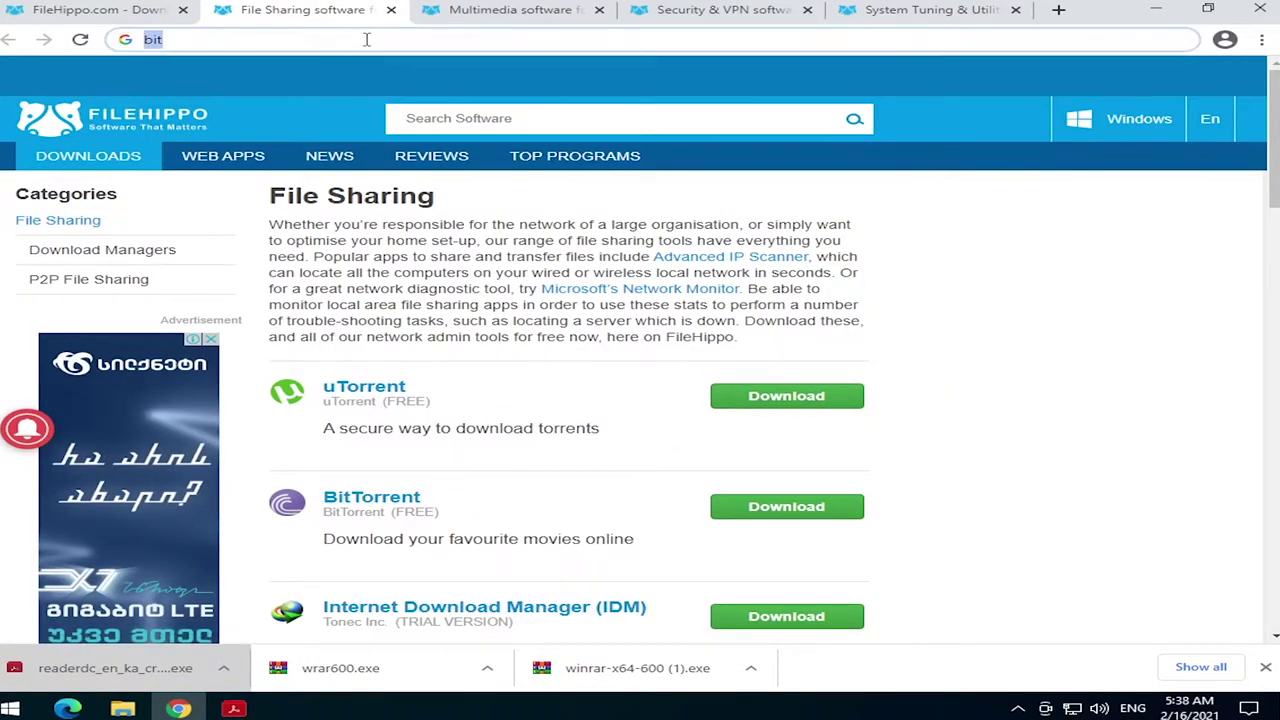
{"action": "type", "text": "qbit"}
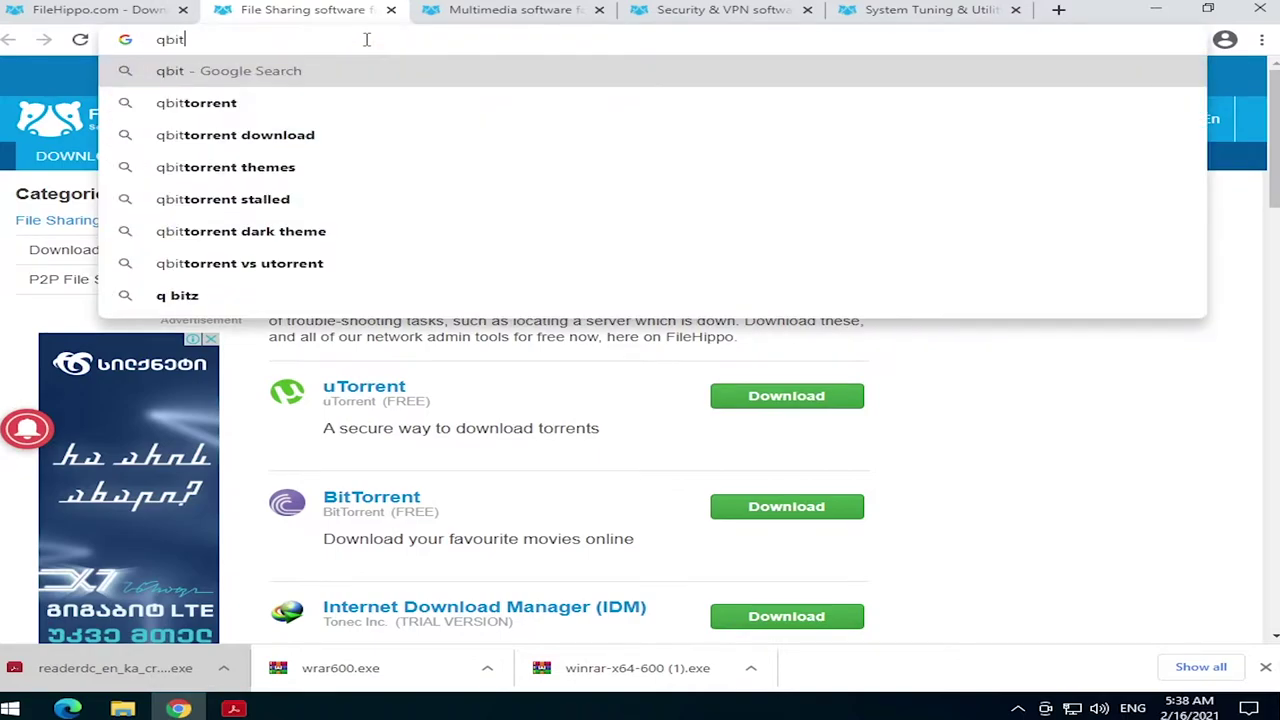
{"action": "key", "text": "Down"}
{"action": "key", "text": "Return"}
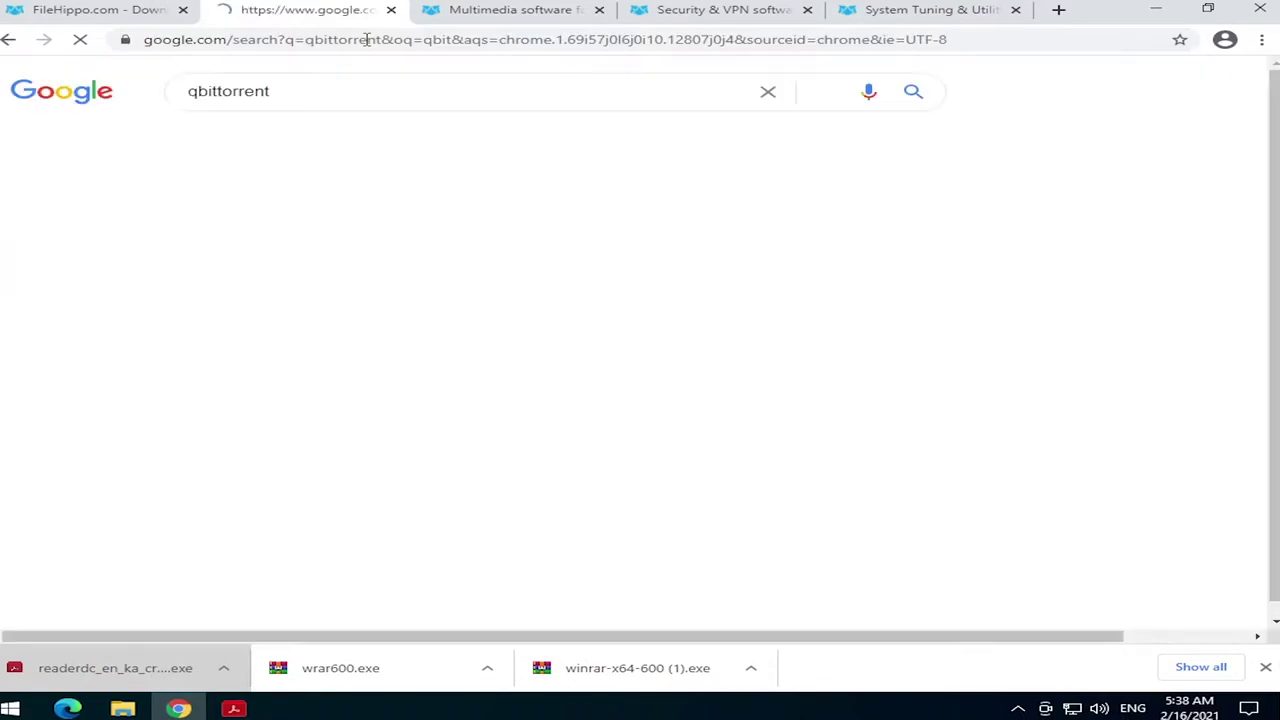
{"action": "left_click", "coordinate": [366, 232]}
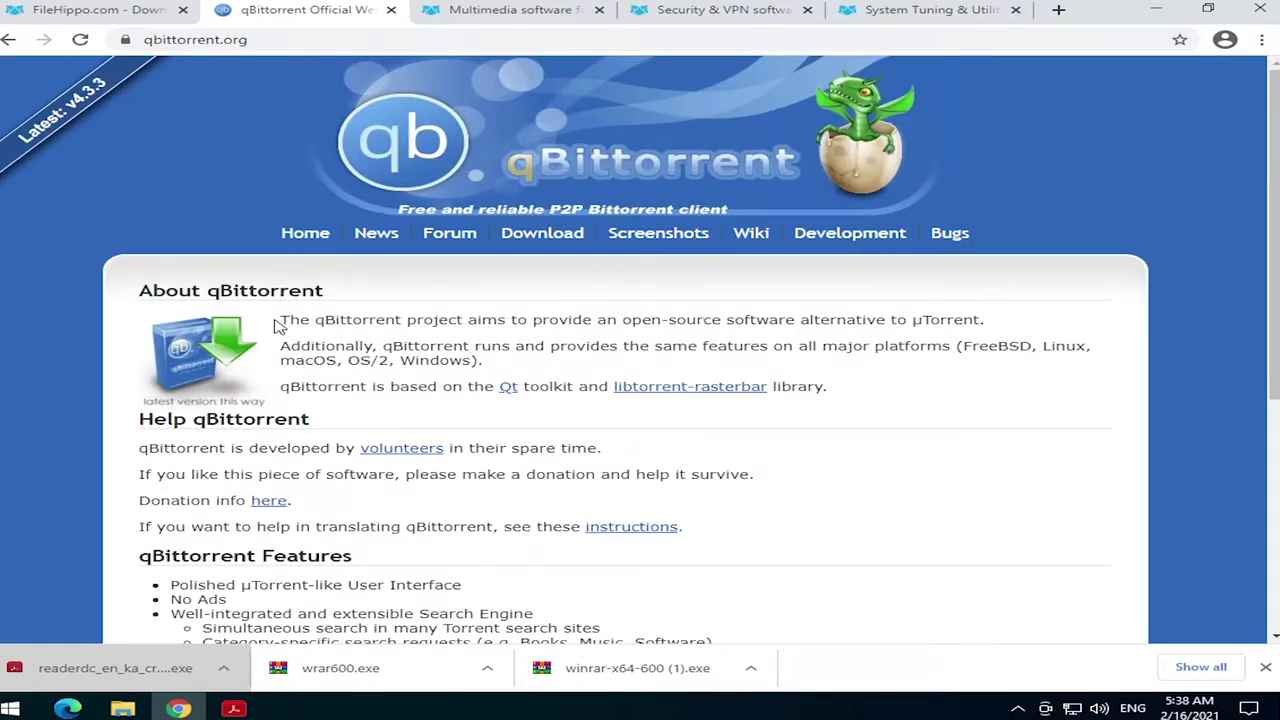
- Download the 32-bit Windows installer of qBittorrent v4.3.3 from the SourceForge mirror and close its download page
{"action": "left_click", "coordinate": [555, 238]}
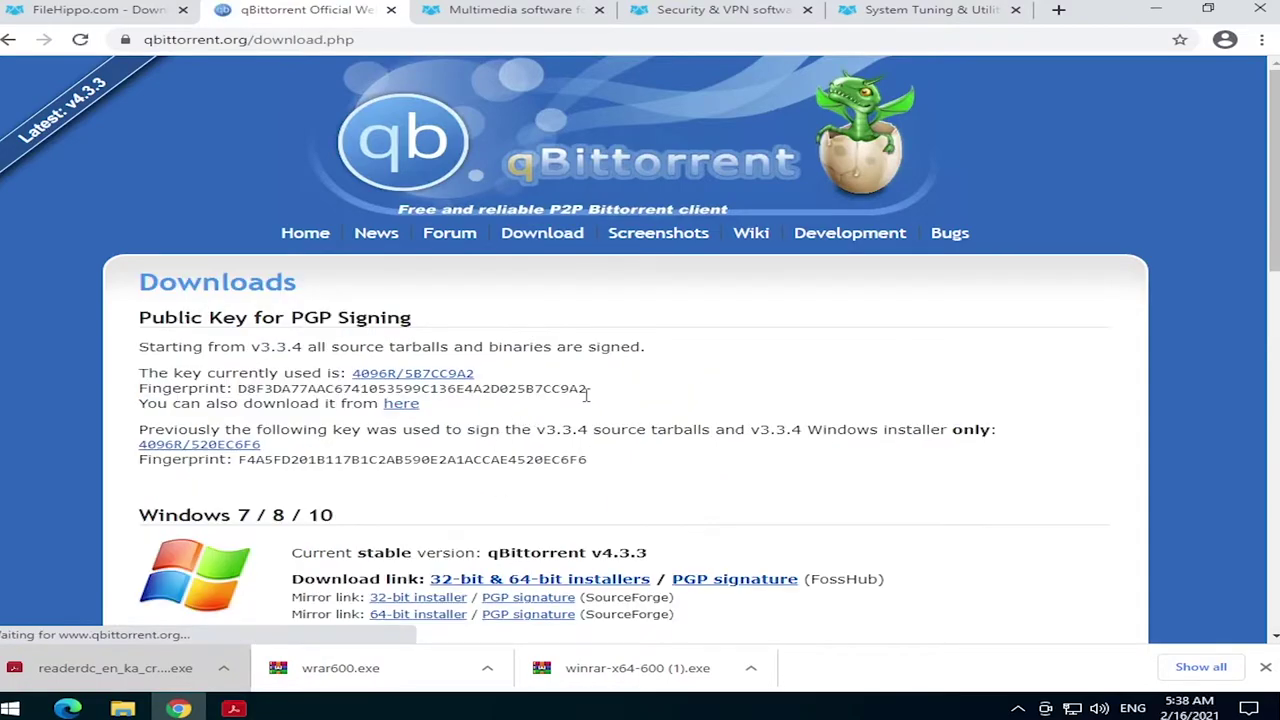
{"action": "scroll", "coordinate": [610, 420], "scroll_direction": "down", "scroll_amount": 2}
{"action": "left_click", "coordinate": [410, 430]}
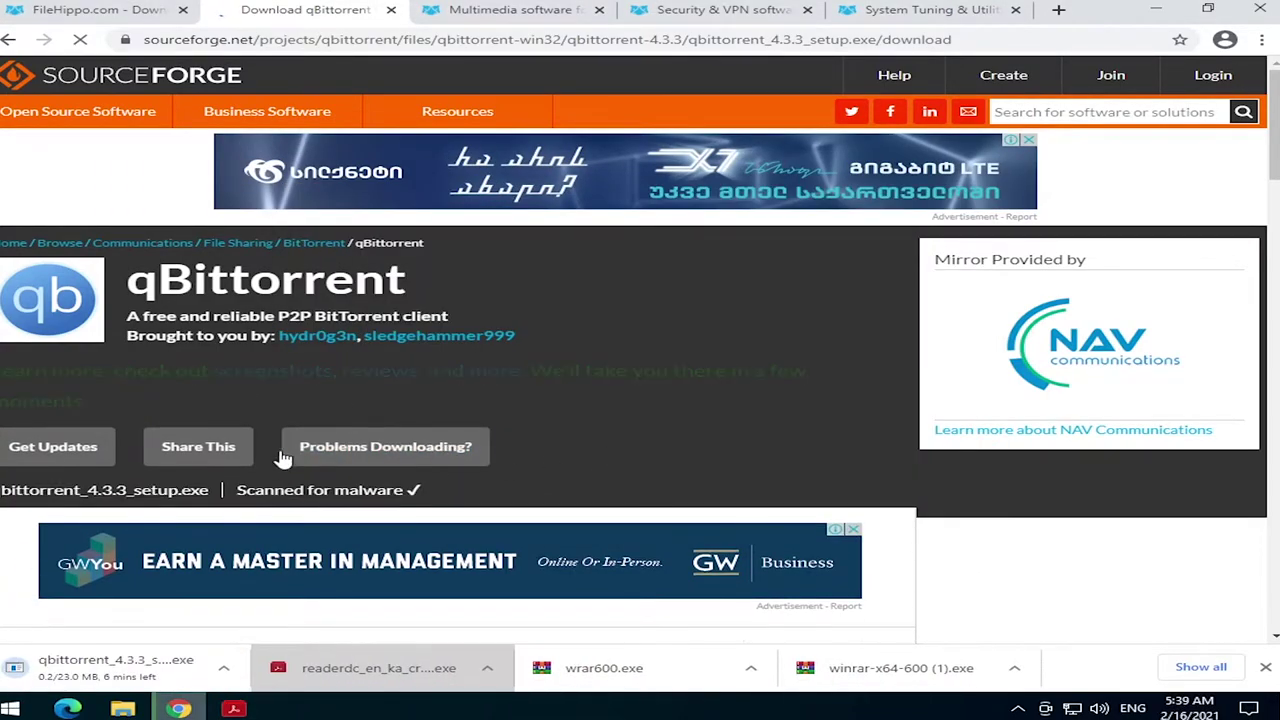
{"action": "left_click", "coordinate": [391, 10]}
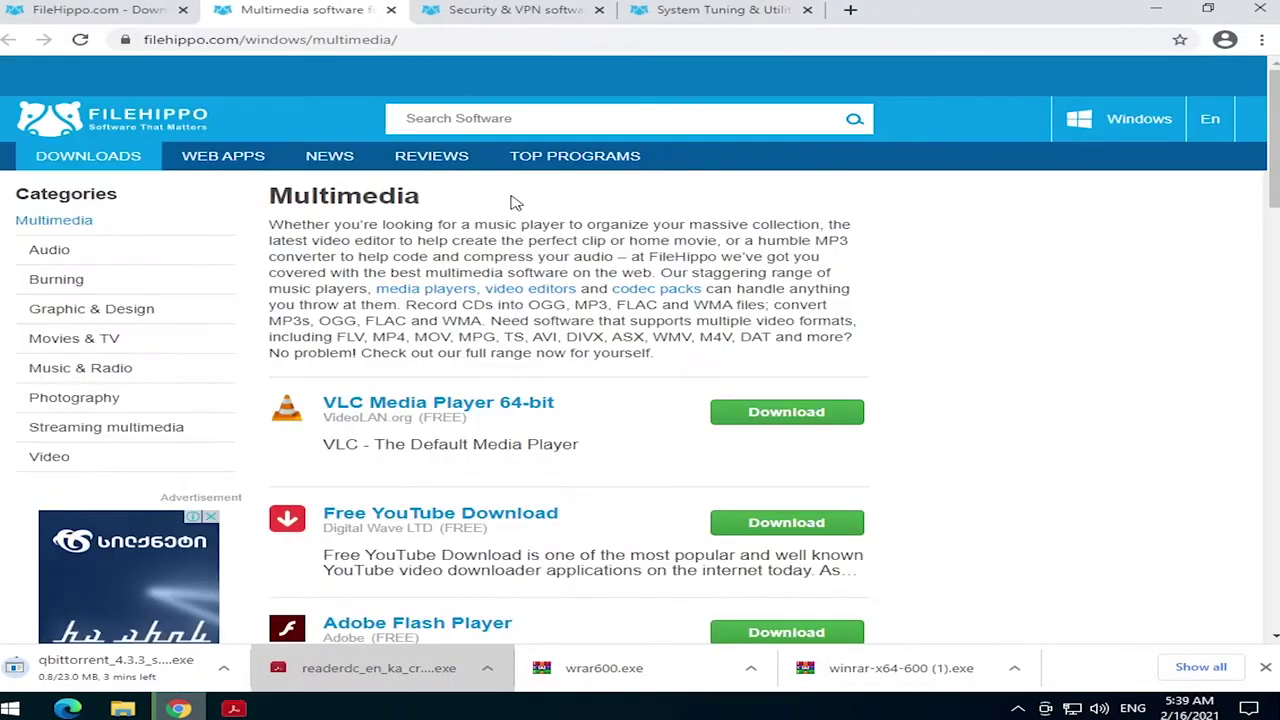
- Download VLC Media Player 64-bit from the Multimedia category, then skim the Security & VPN programs
{"action": "scroll", "coordinate": [617, 305], "scroll_direction": "down", "scroll_amount": 2}
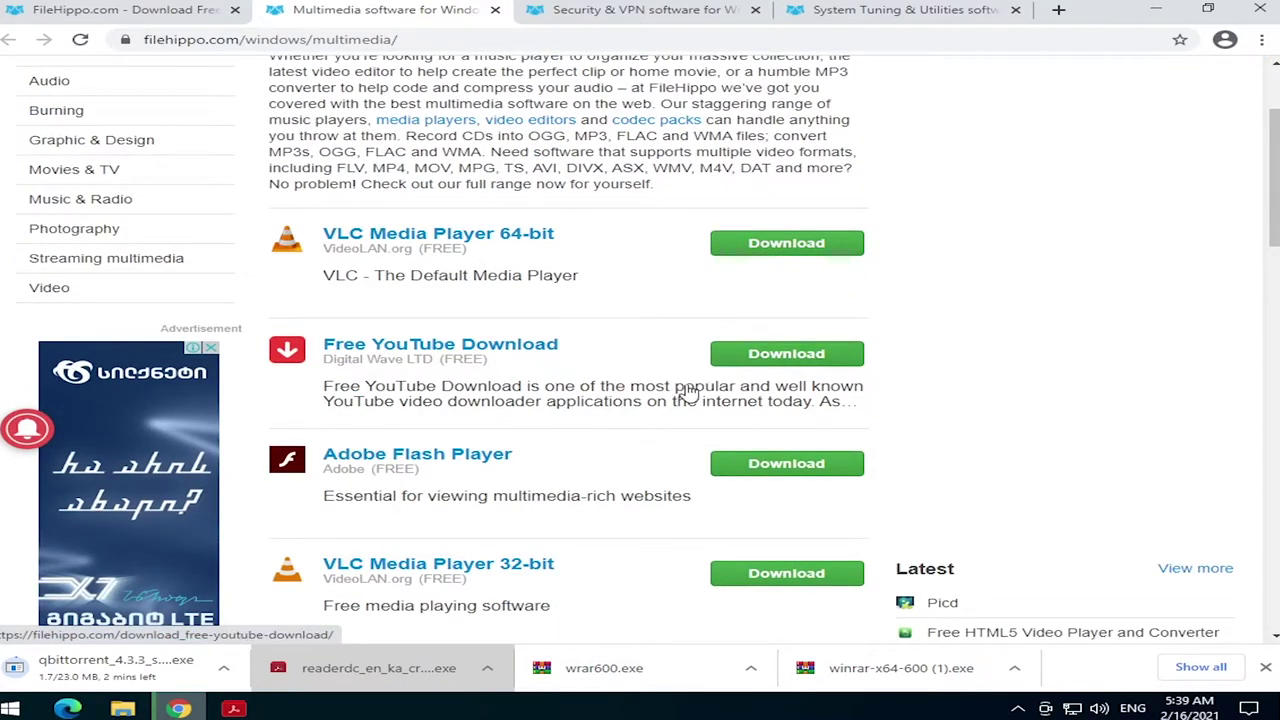
{"action": "scroll", "coordinate": [543, 400], "scroll_direction": "down", "scroll_amount": 1}
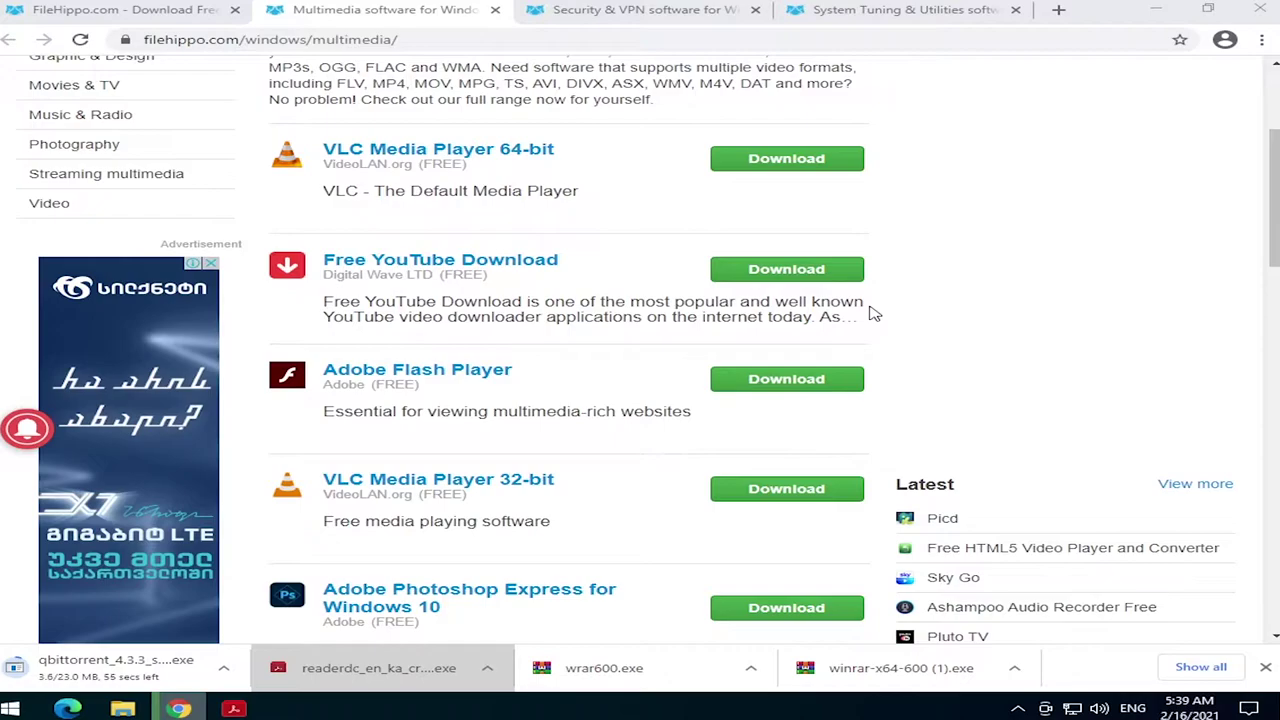
{"action": "scroll", "coordinate": [694, 403], "scroll_direction": "down", "scroll_amount": 3}
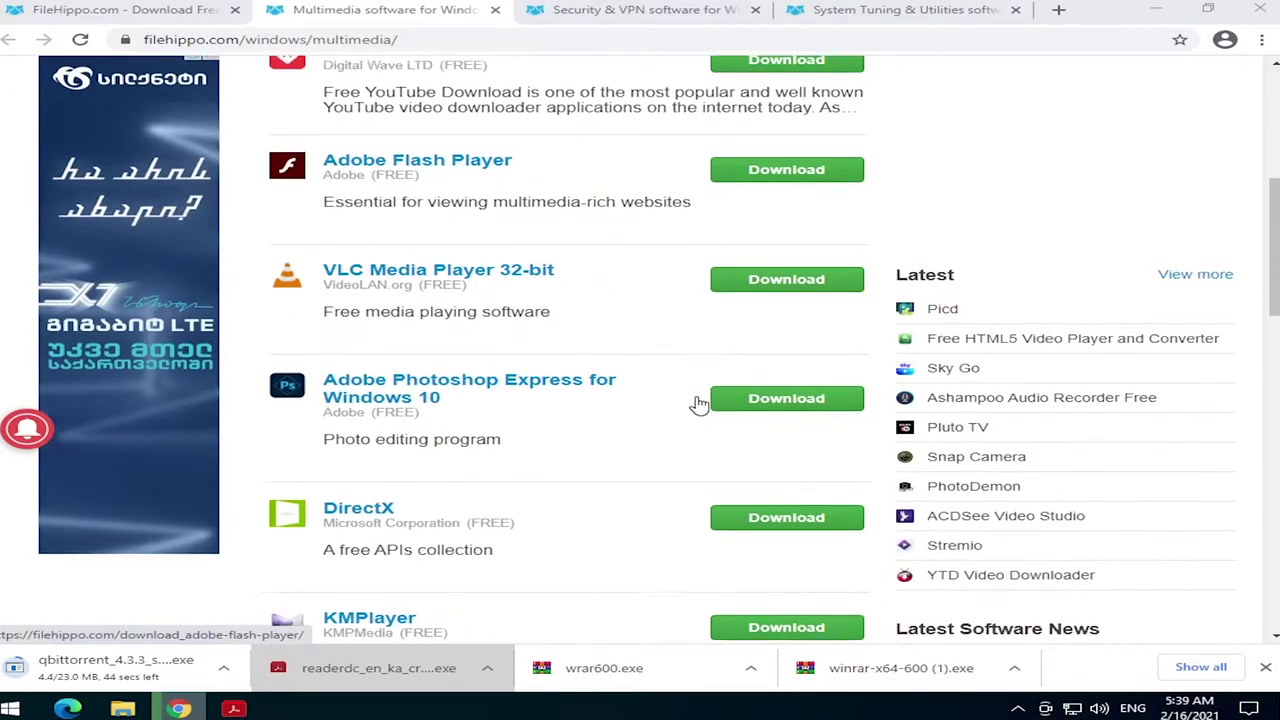
{"action": "scroll", "coordinate": [659, 420], "scroll_direction": "up", "scroll_amount": 6}
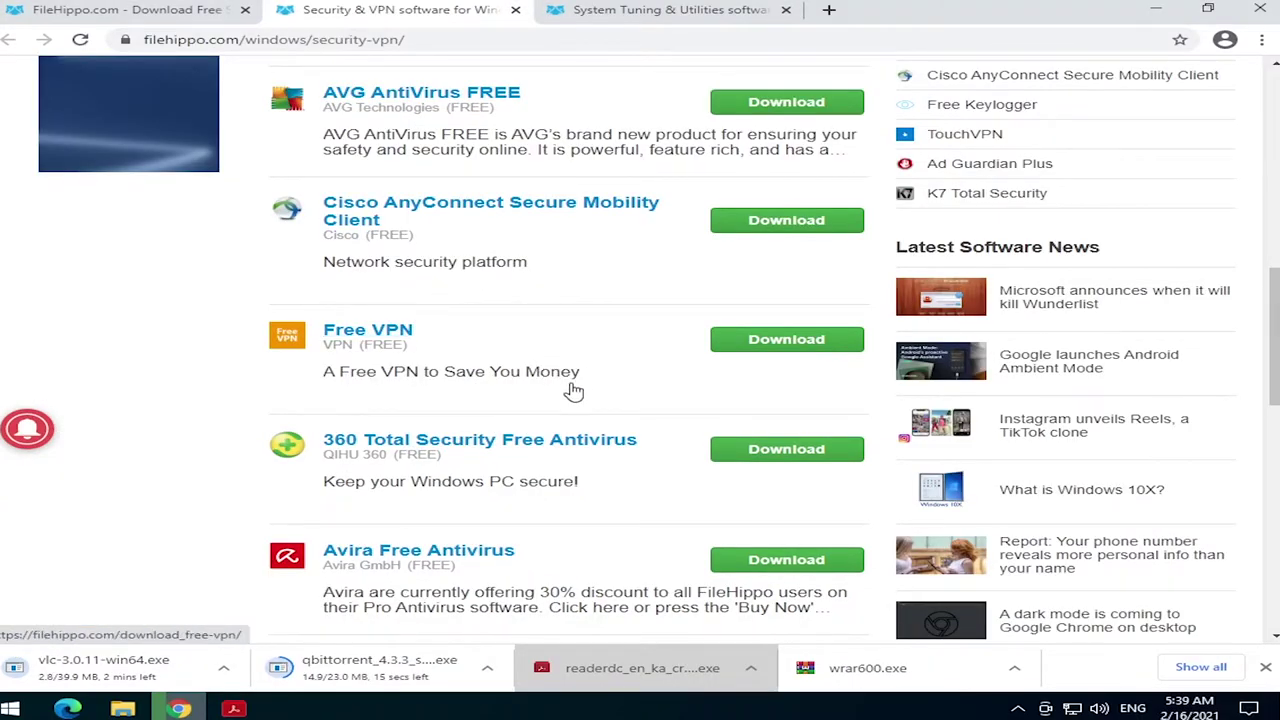
{"action": "scroll", "coordinate": [586, 380], "scroll_direction": "up", "scroll_amount": 5}
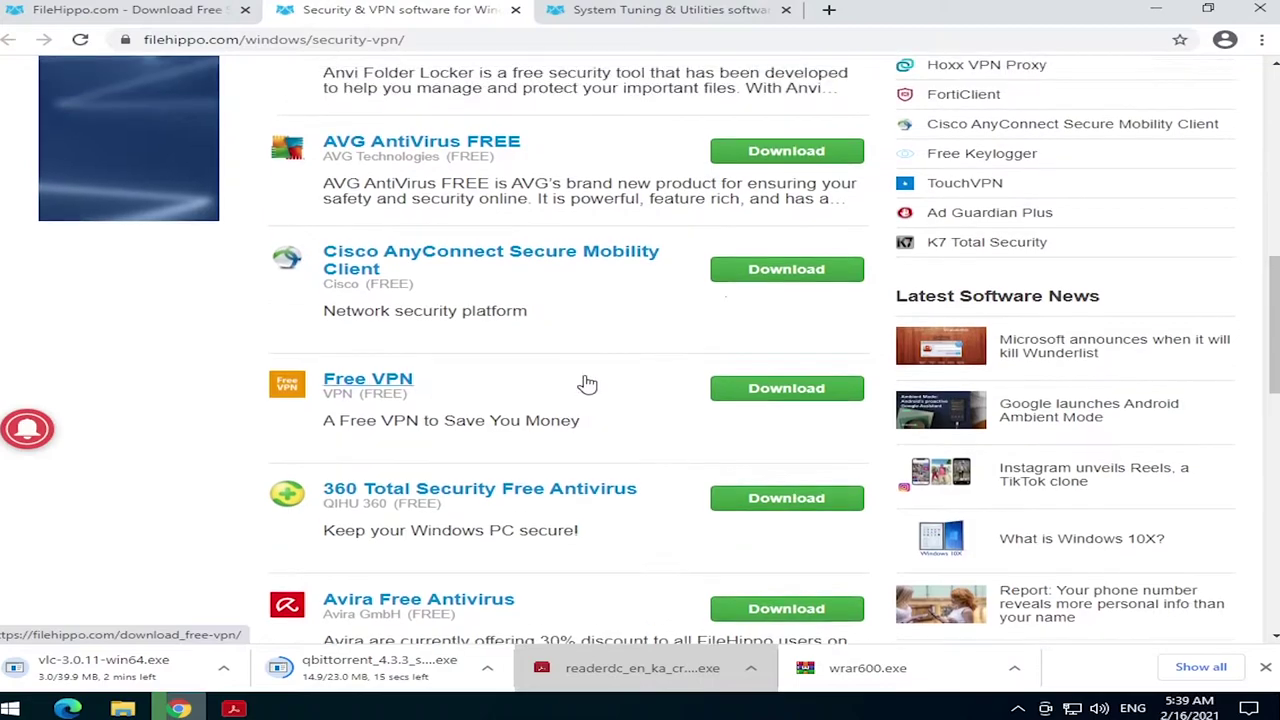
- In Windows Security, dismiss the OneDrive and account sign-in recommendations and turn on potentially unwanted app blocking, allowing the change
{"action": "left_click", "coordinate": [1018, 708]}
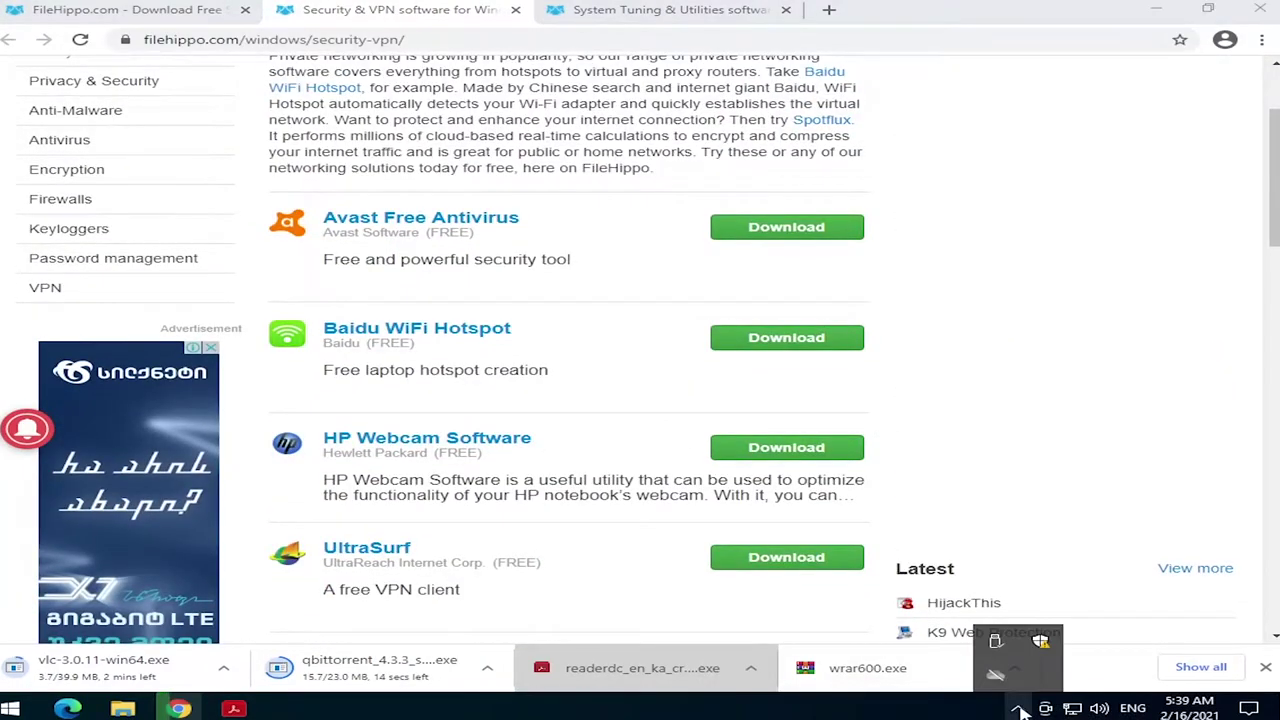
{"action": "left_click", "coordinate": [1040, 640]}
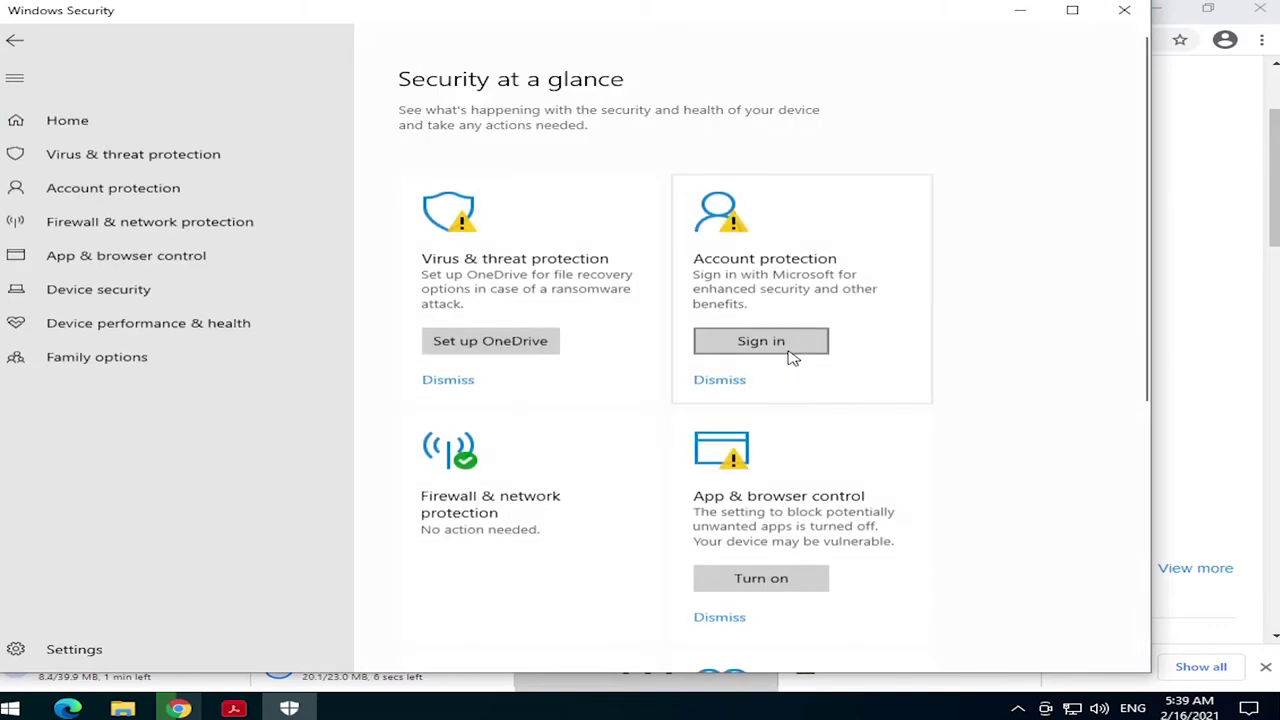
{"action": "left_click", "coordinate": [450, 382]}
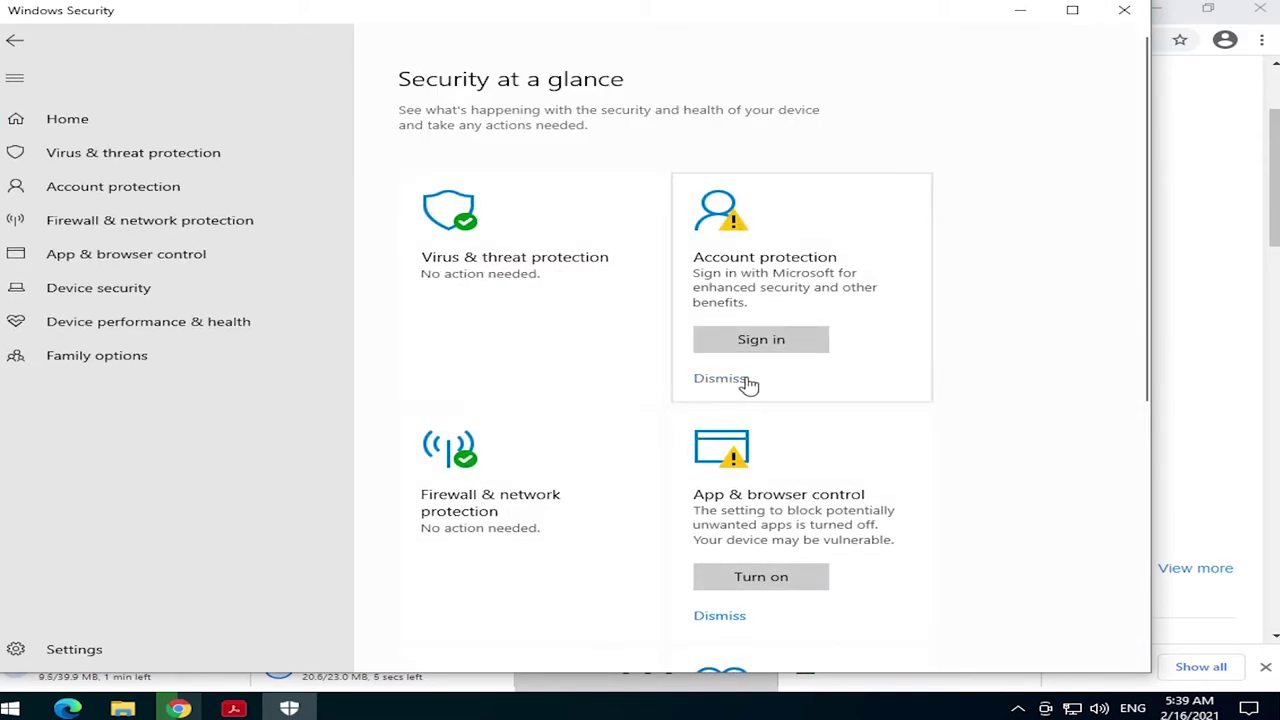
{"action": "left_click", "coordinate": [722, 380]}
{"action": "scroll", "coordinate": [843, 487], "scroll_direction": "down", "scroll_amount": 2}
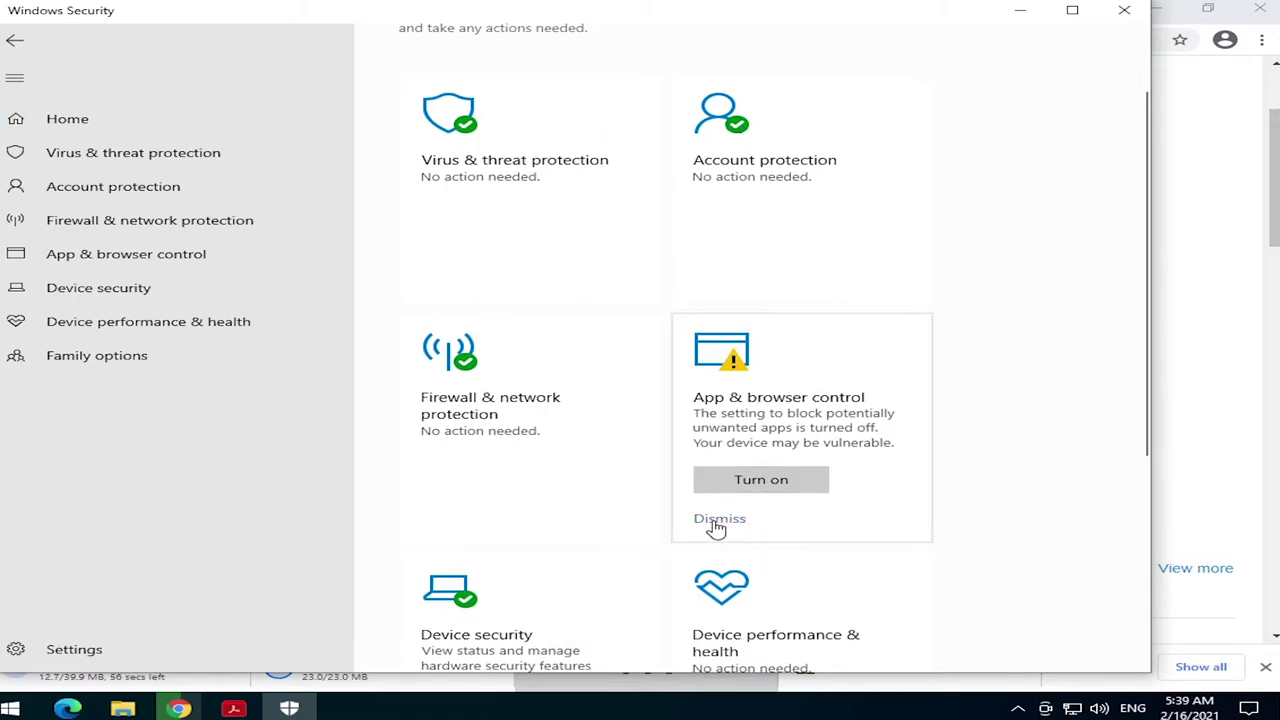
{"action": "left_click", "coordinate": [790, 482]}
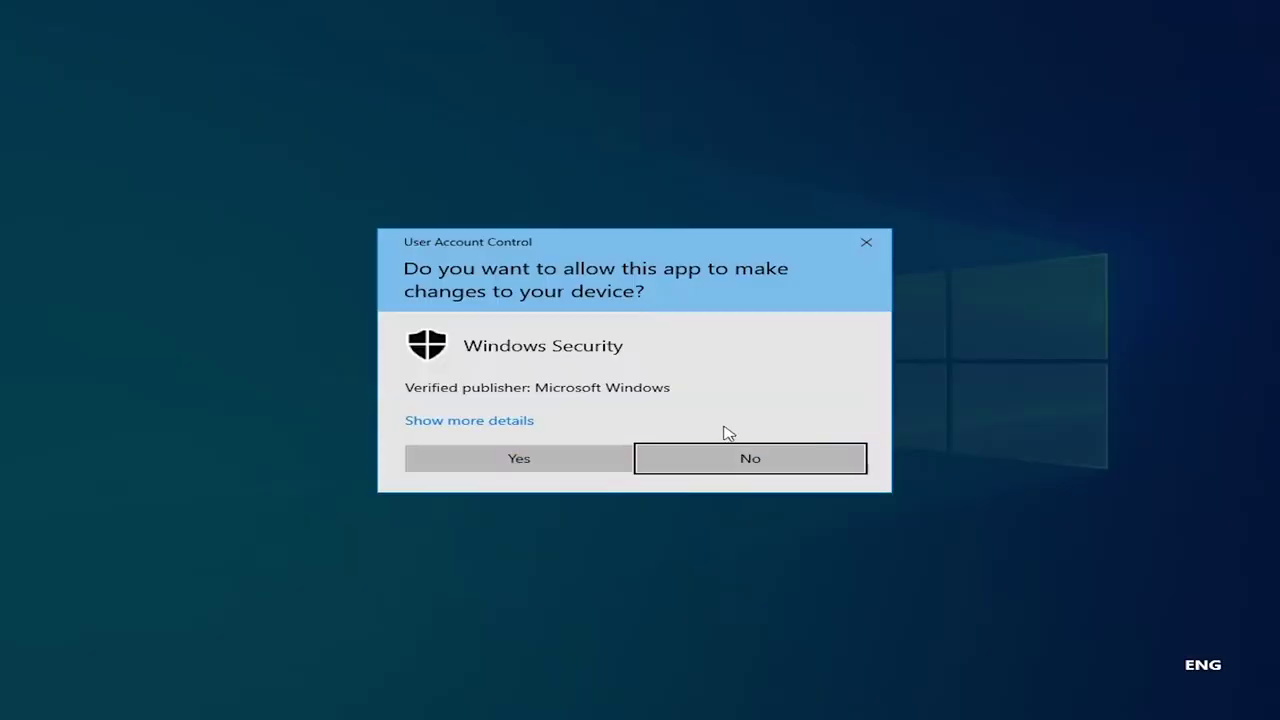
{"action": "left_click", "coordinate": [565, 466]}
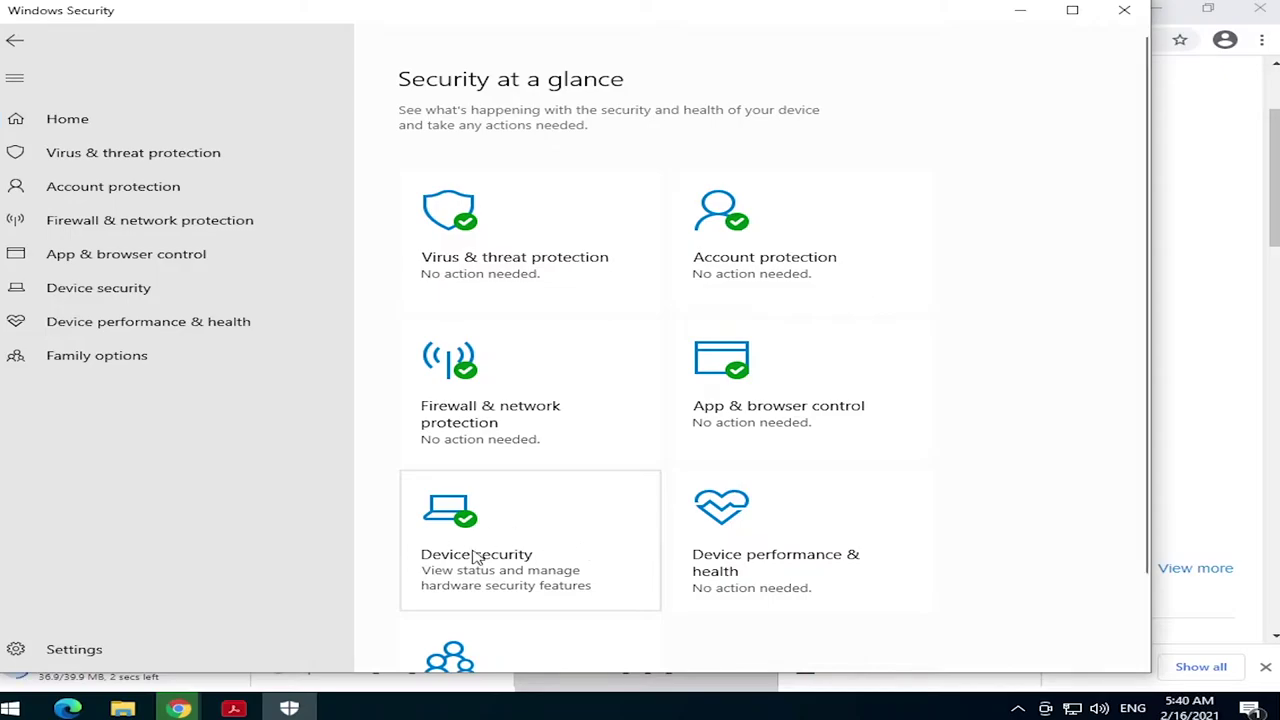
- Set User Account Control to Never notify, allow the change, and close Windows Security
{"action": "left_click", "coordinate": [12, 710]}
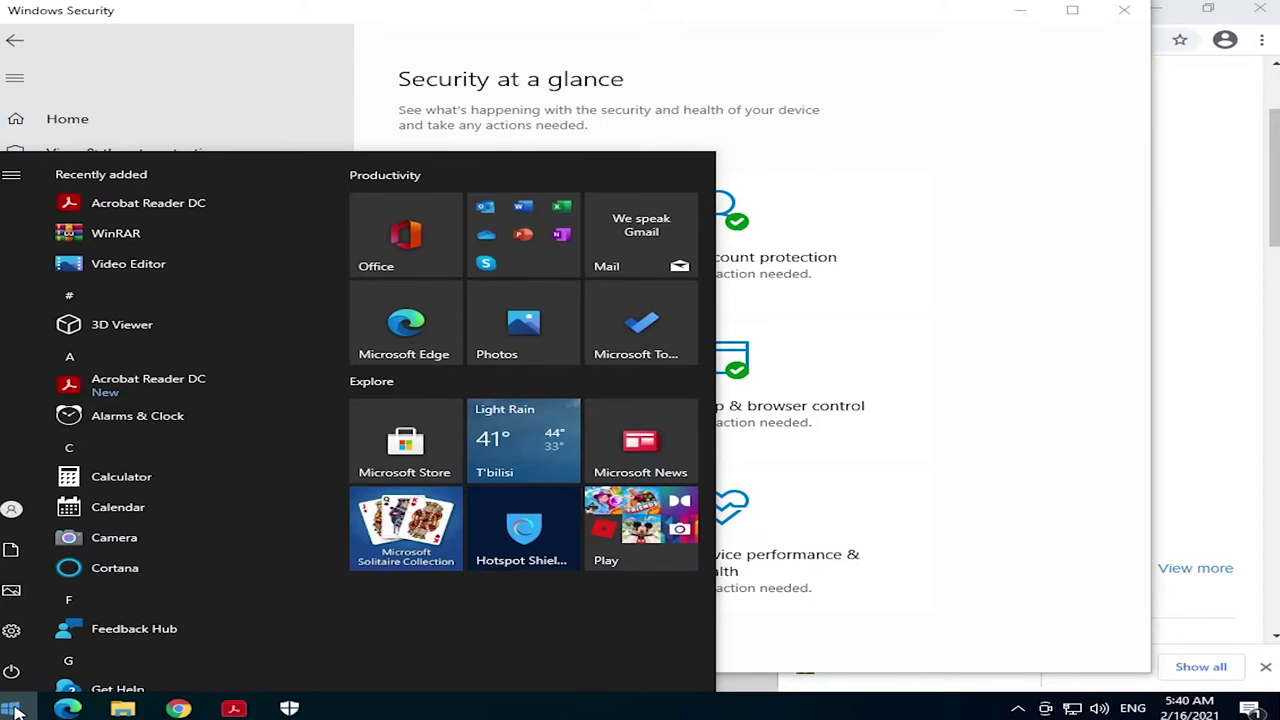
{"action": "type", "text": "user acc"}
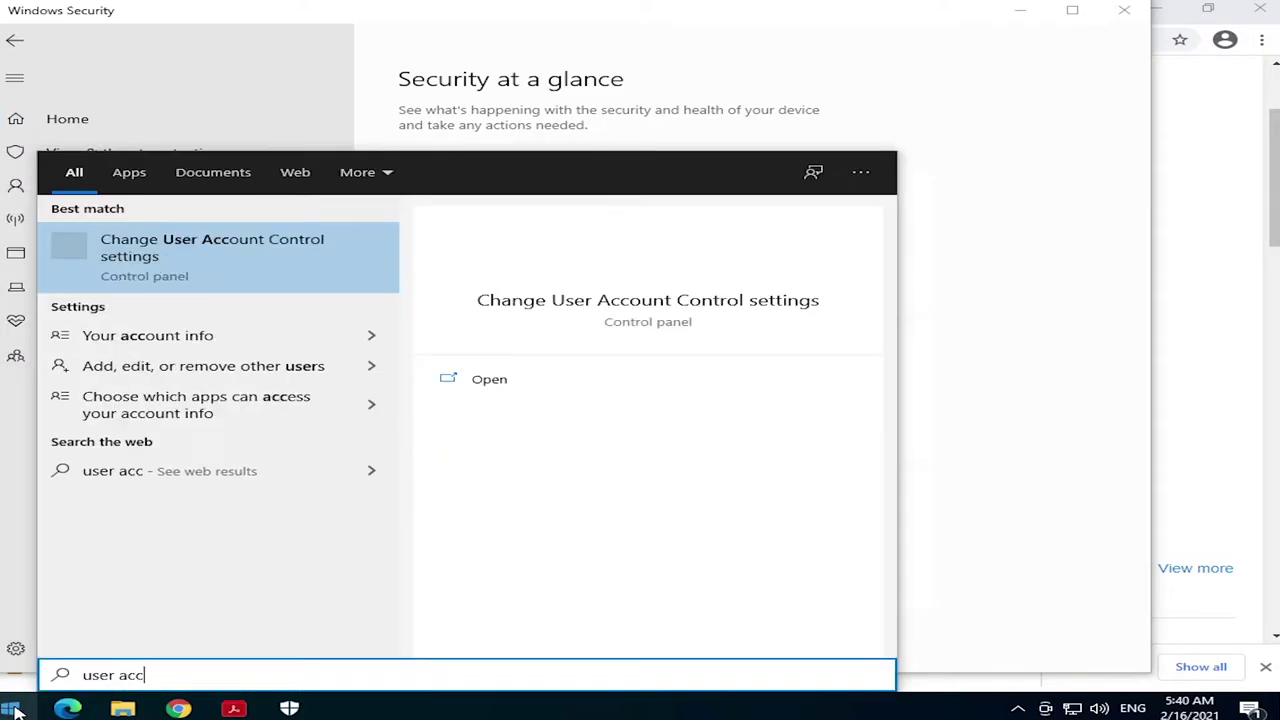
{"action": "type", "text": "ount"}
{"action": "key", "text": "Return"}
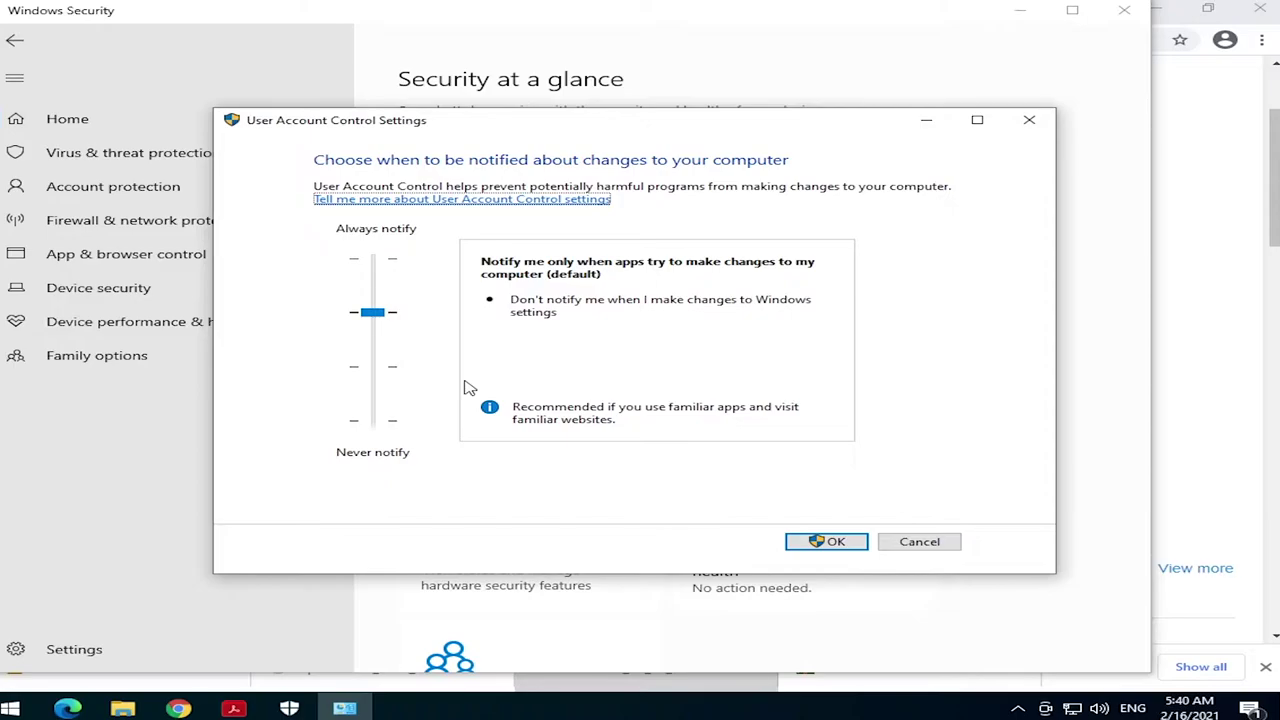
{"action": "left_click_drag", "start_coordinate": [375, 318], "coordinate": [404, 436]}
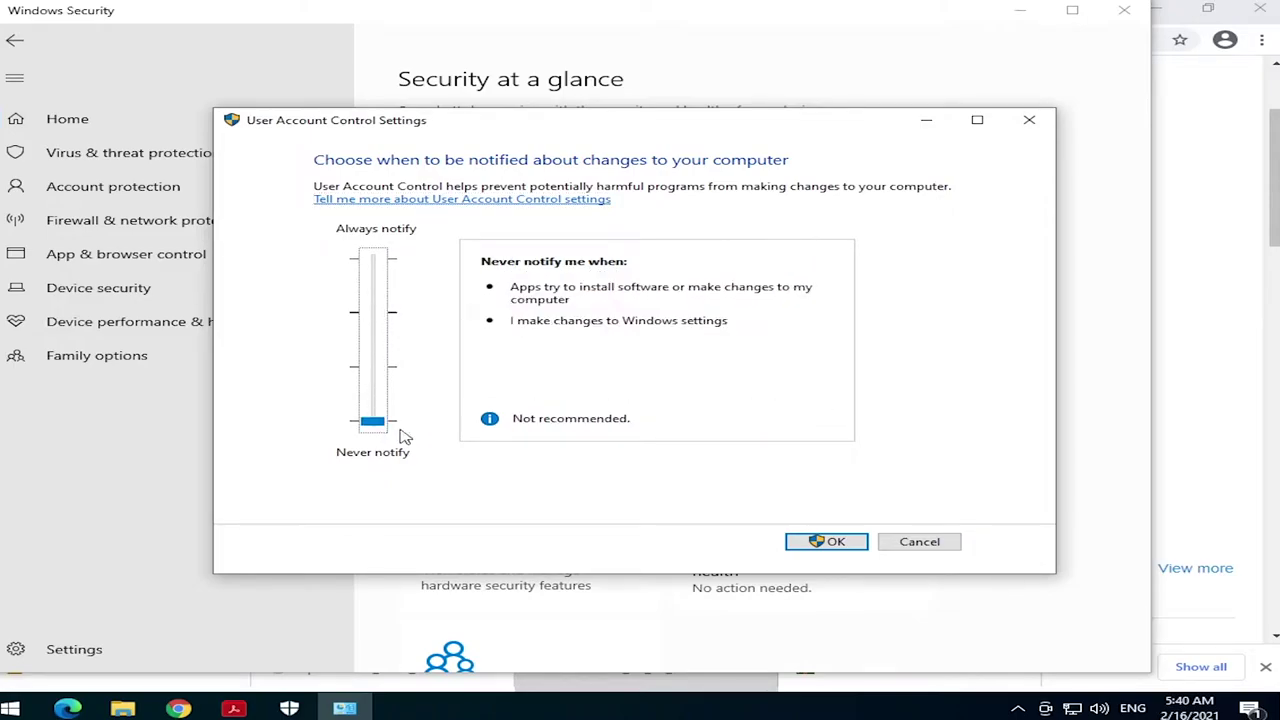
{"action": "left_click", "coordinate": [836, 543]}
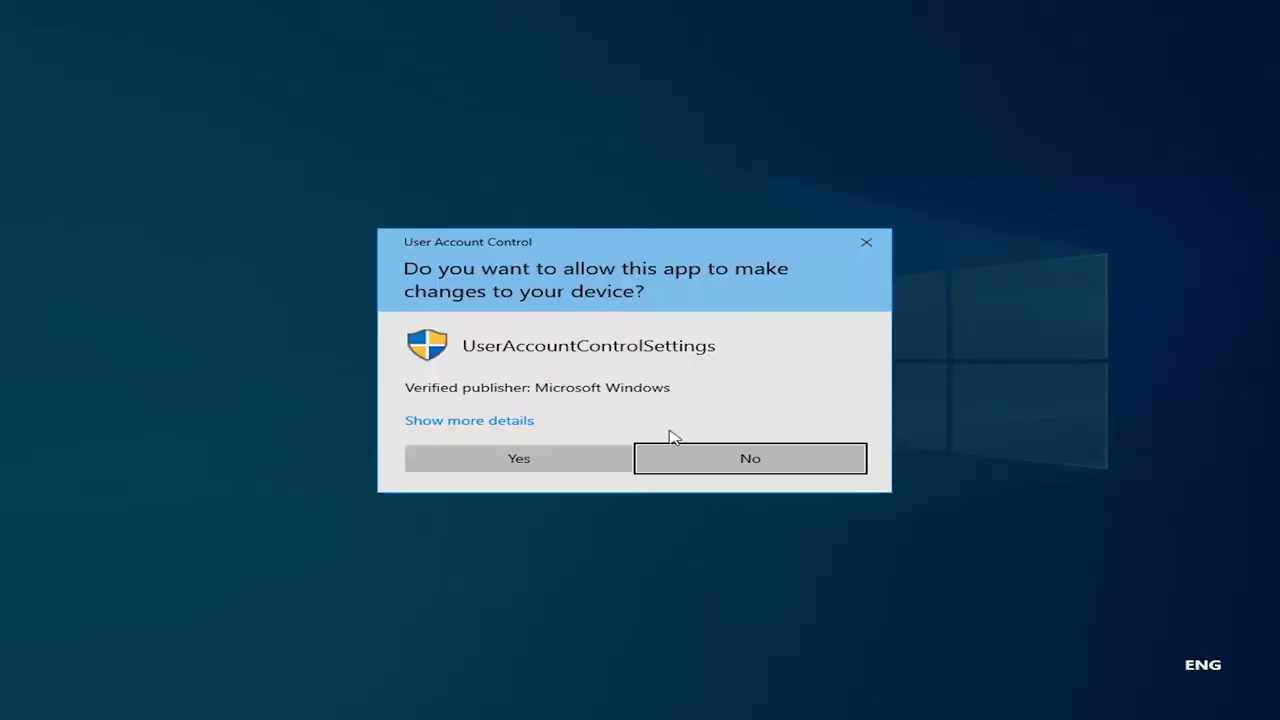
{"action": "left_click", "coordinate": [583, 463]}
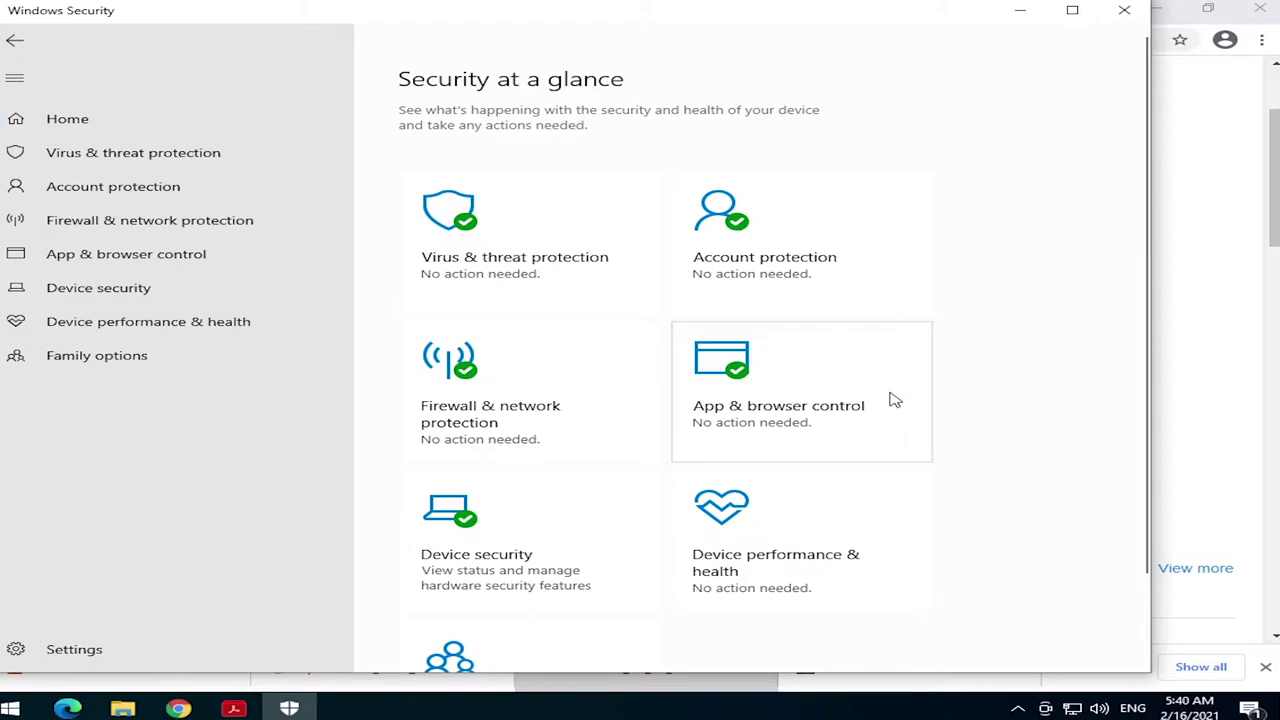
{"action": "left_click", "coordinate": [1122, 9]}
- Run the downloaded qBittorrent 4.3.3 installer in English and start the installation
{"action": "scroll", "coordinate": [915, 270], "scroll_direction": "down", "scroll_amount": 1}
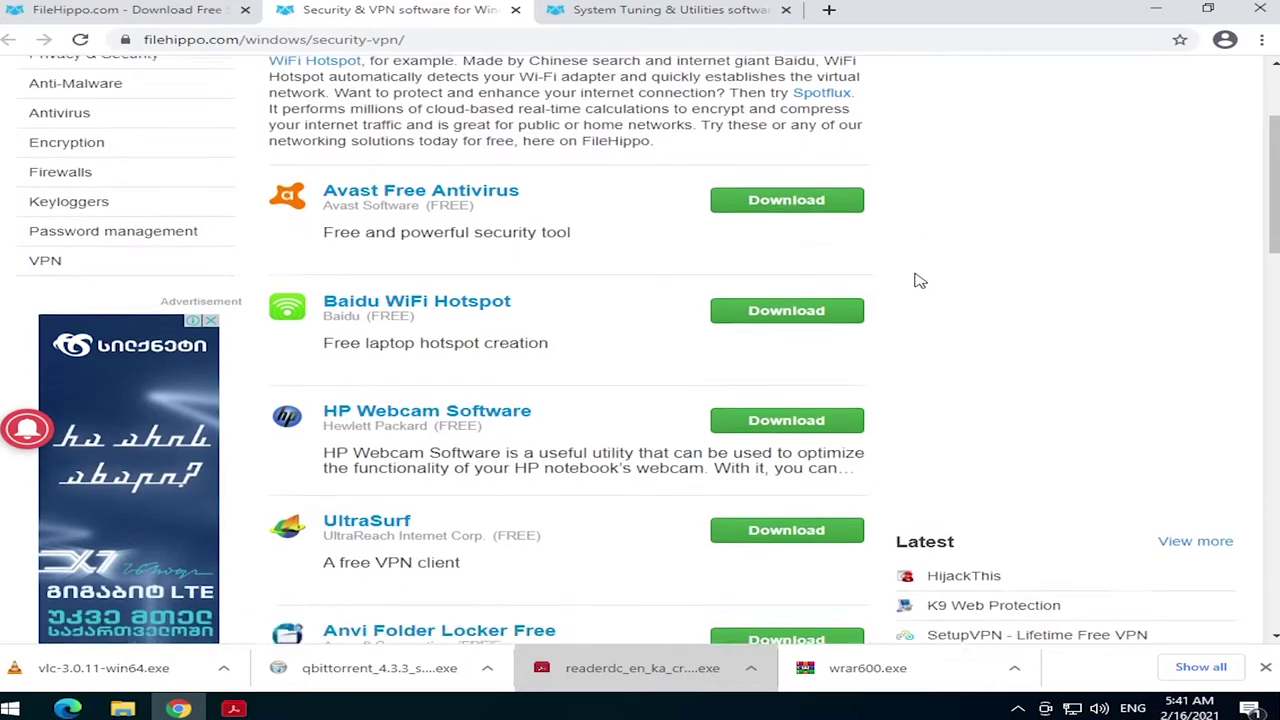
{"action": "left_click", "coordinate": [385, 679]}
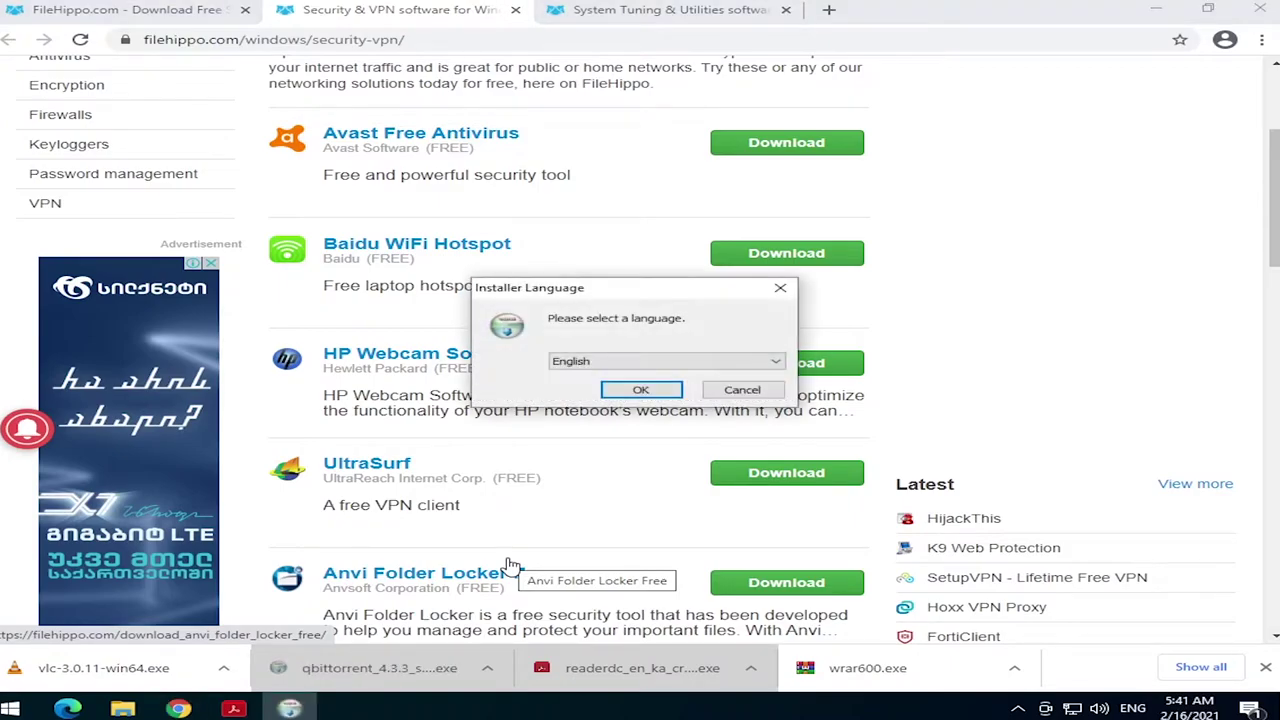
{"action": "left_click", "coordinate": [653, 389]}
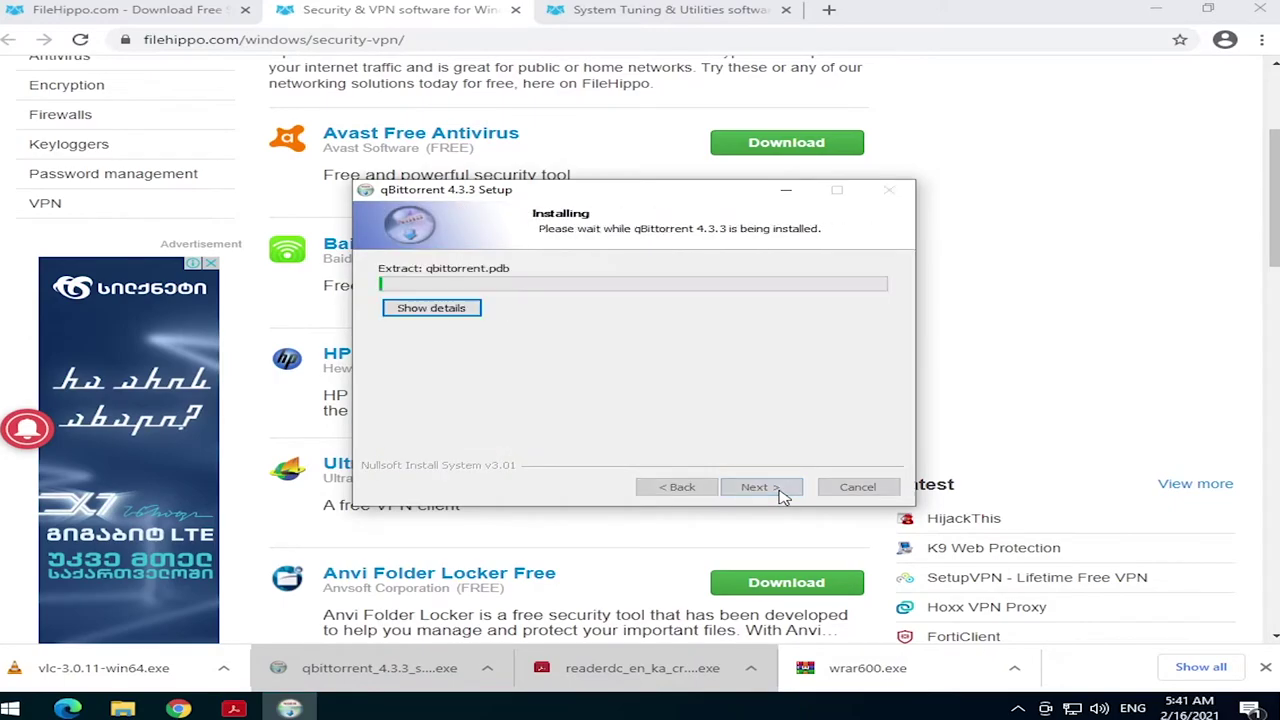
- Search Google for "vlc 32 bit", download VLC 3.0.12 for Windows from the official VideoLAN site, and close that page
{"action": "left_click", "coordinate": [648, 41]}
{"action": "type", "text": "vlc 32 bit"}
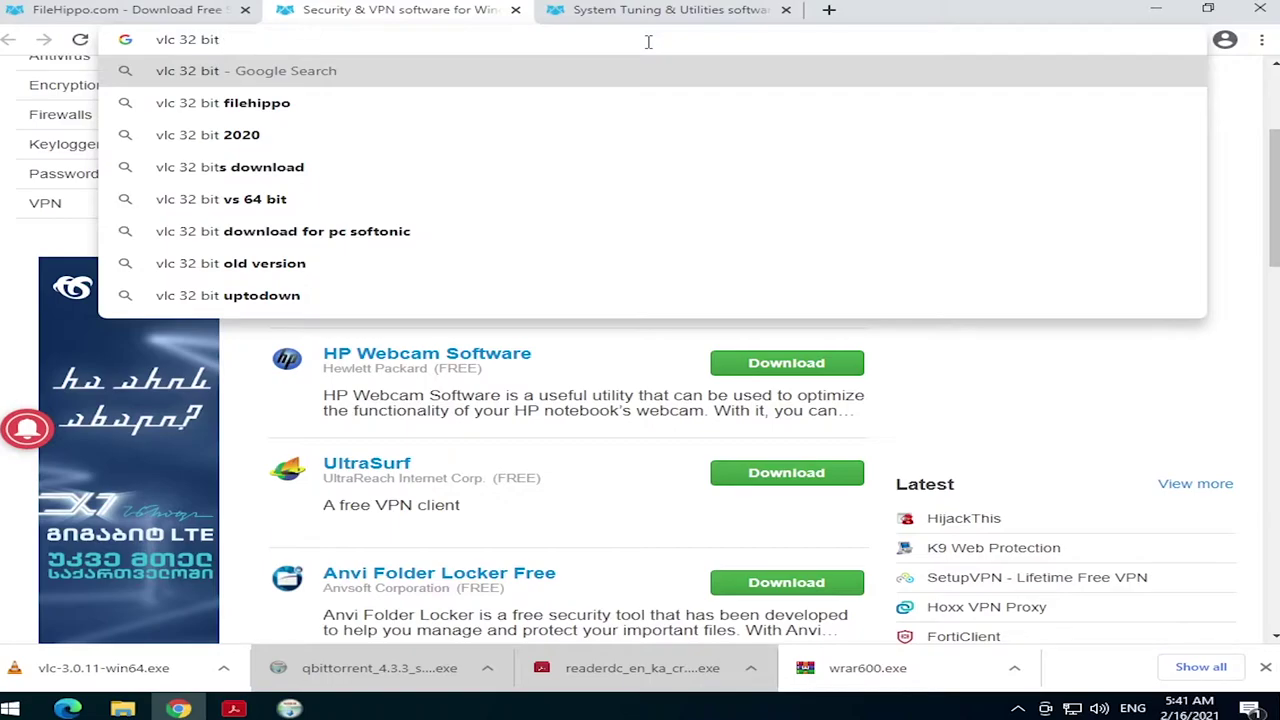
{"action": "key", "text": "Return"}
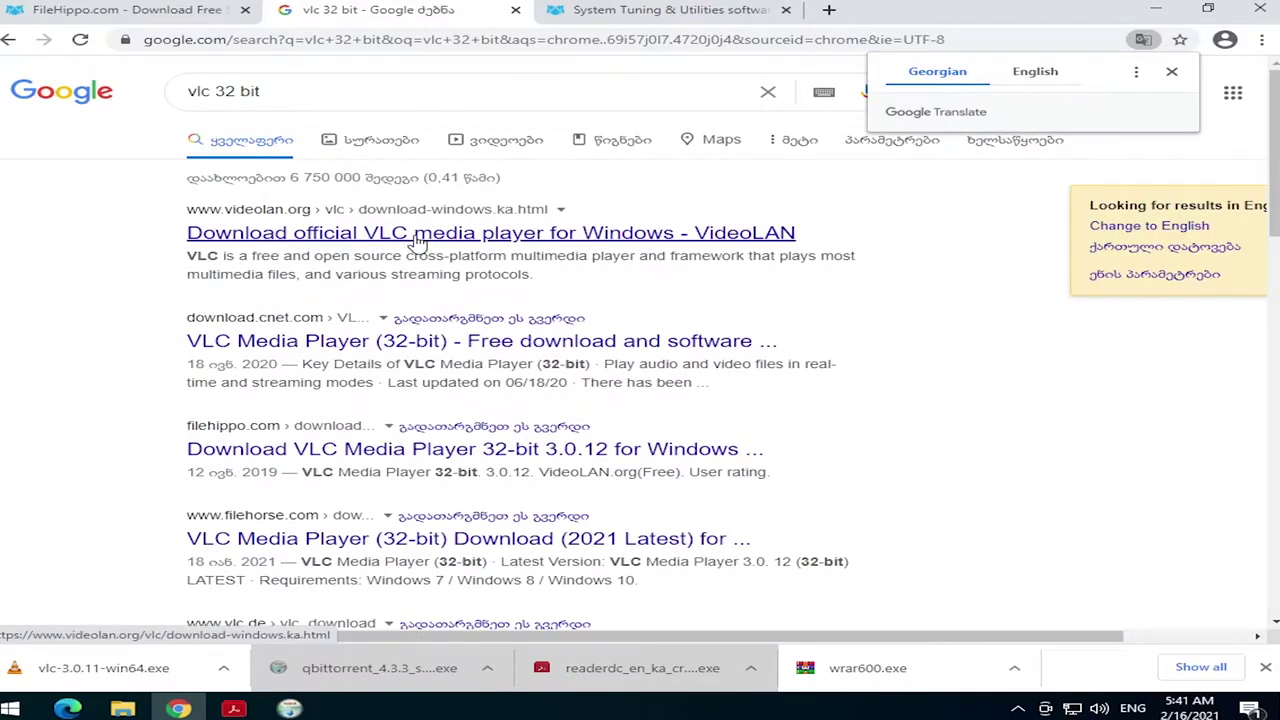
{"action": "left_click", "coordinate": [420, 238]}
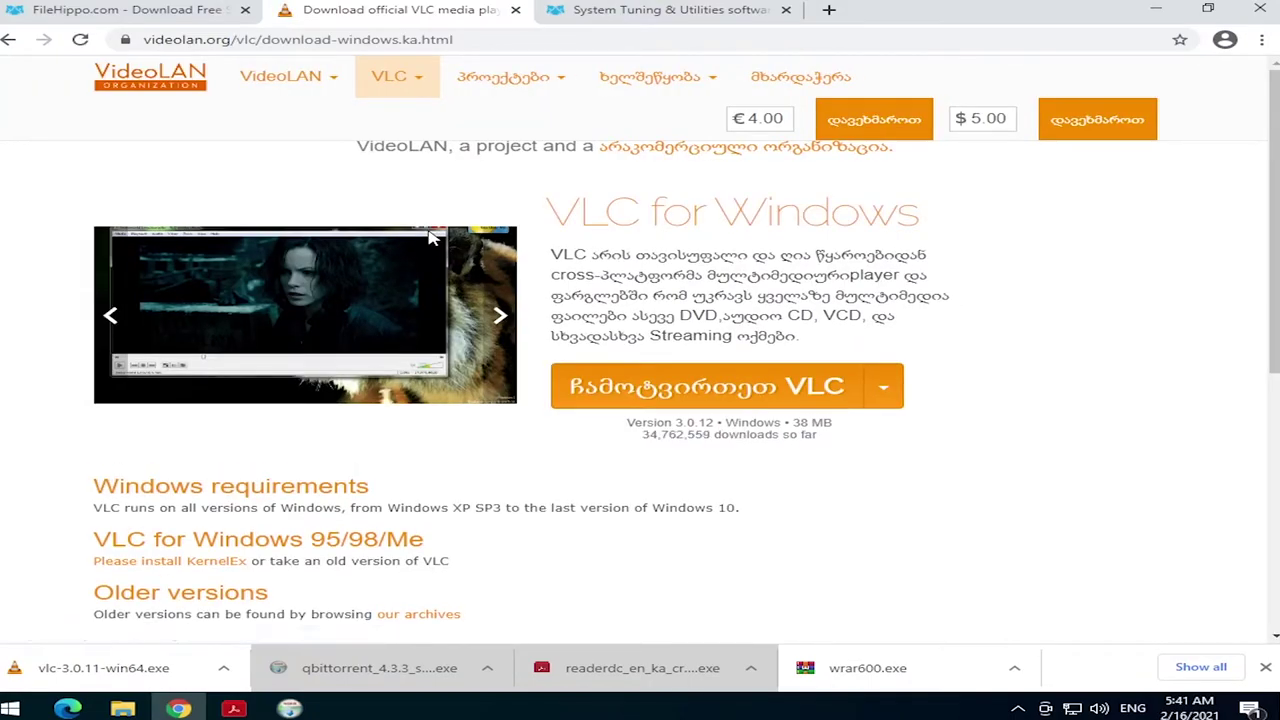
{"action": "left_click", "coordinate": [748, 402]}
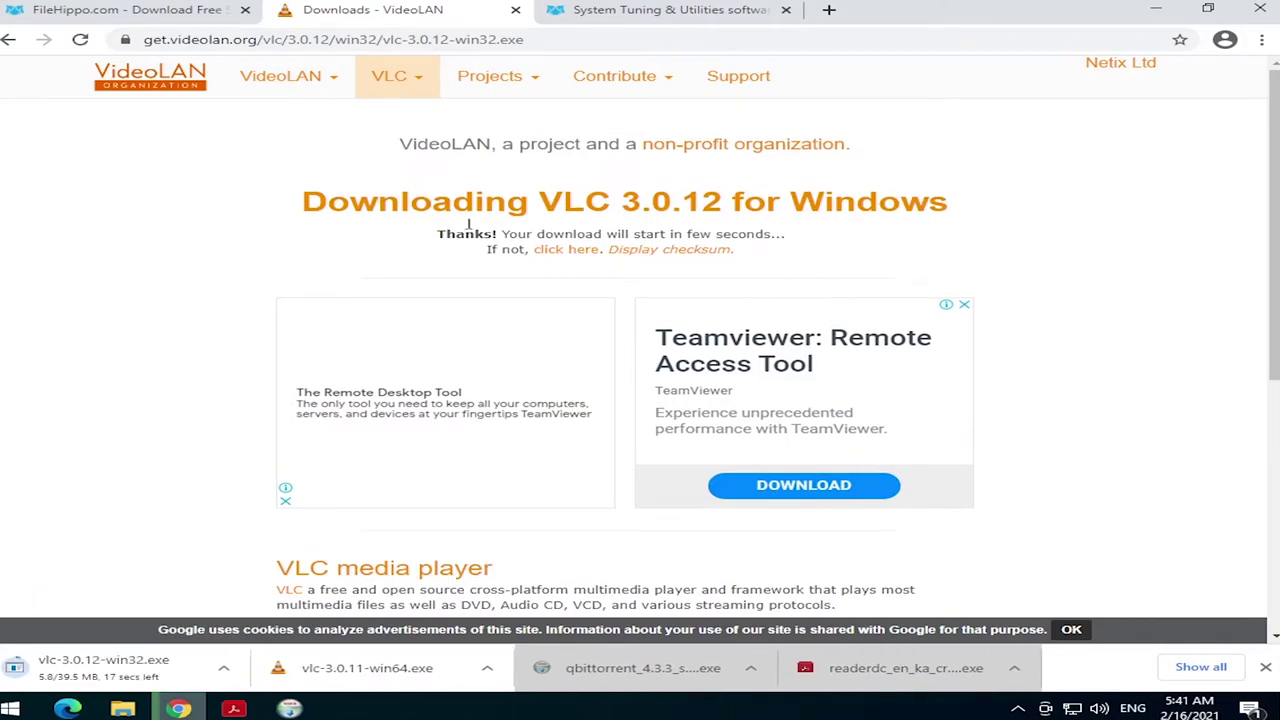
{"action": "left_click", "coordinate": [515, 9]}
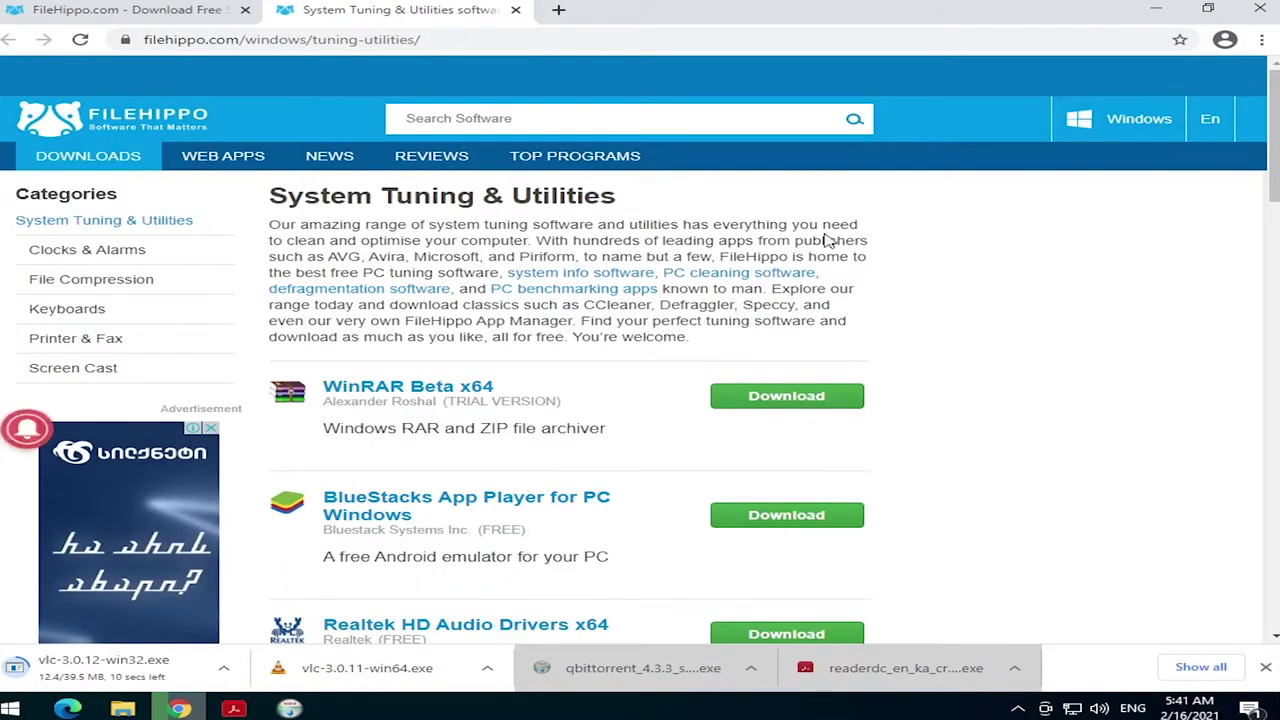
- Skim the System Tuning & Utilities programs and the FileHippo home page, closing both tabs
{"action": "scroll", "coordinate": [780, 277], "scroll_direction": "down", "scroll_amount": 4}
{"action": "scroll", "coordinate": [786, 265], "scroll_direction": "down", "scroll_amount": 5}
{"action": "scroll", "coordinate": [786, 265], "scroll_direction": "up", "scroll_amount": 1}
{"action": "middle_click", "coordinate": [372, 14]}
{"action": "scroll", "coordinate": [514, 114], "scroll_direction": "down", "scroll_amount": 2}
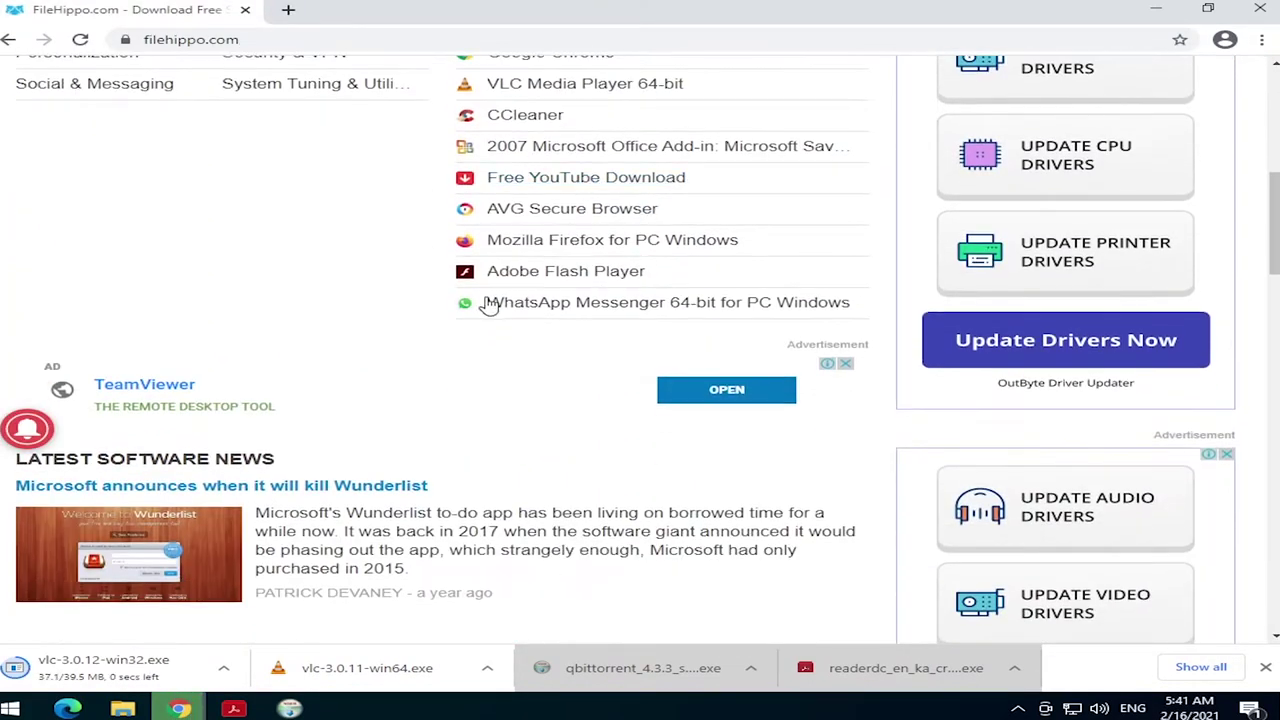
{"action": "scroll", "coordinate": [514, 300], "scroll_direction": "up", "scroll_amount": 5}
{"action": "left_click", "coordinate": [285, 11]}
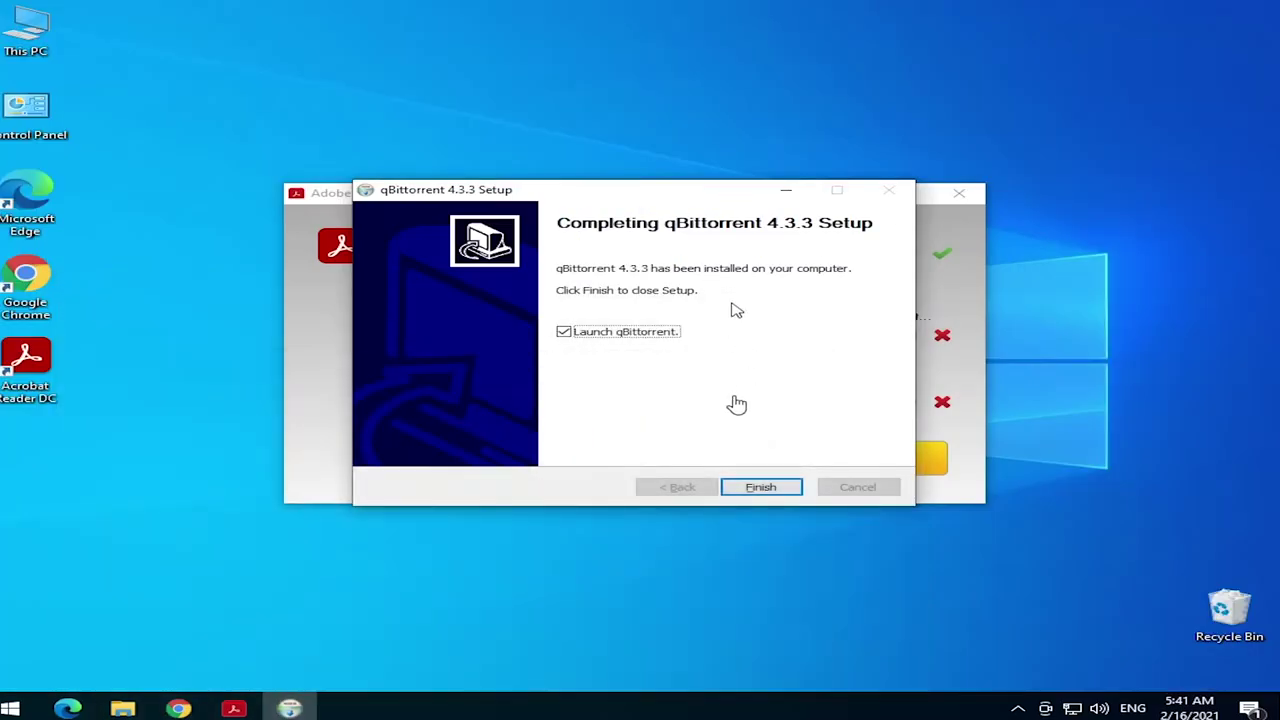
- Finish the qBittorrent 4.3.3 and Adobe Acrobat Reader DC installers, then close the Adobe completion page that opens in Edge
{"action": "left_click", "coordinate": [761, 487]}
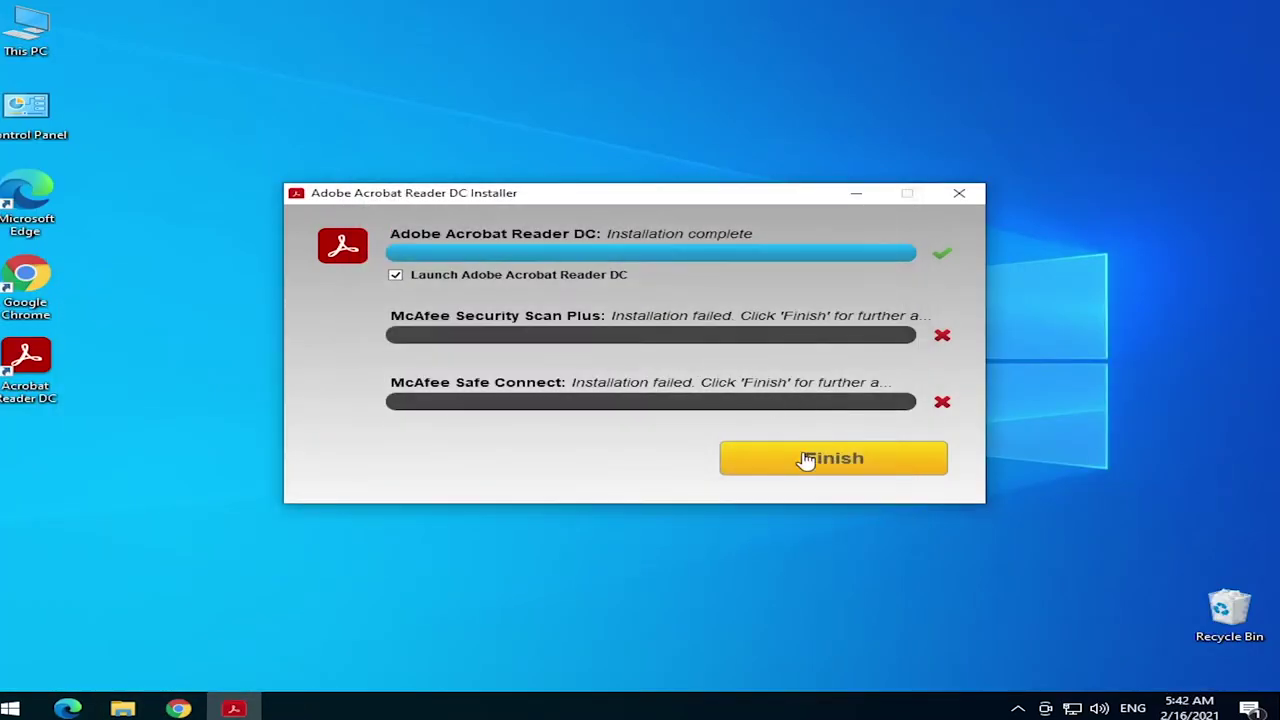
{"action": "left_click", "coordinate": [851, 466]}
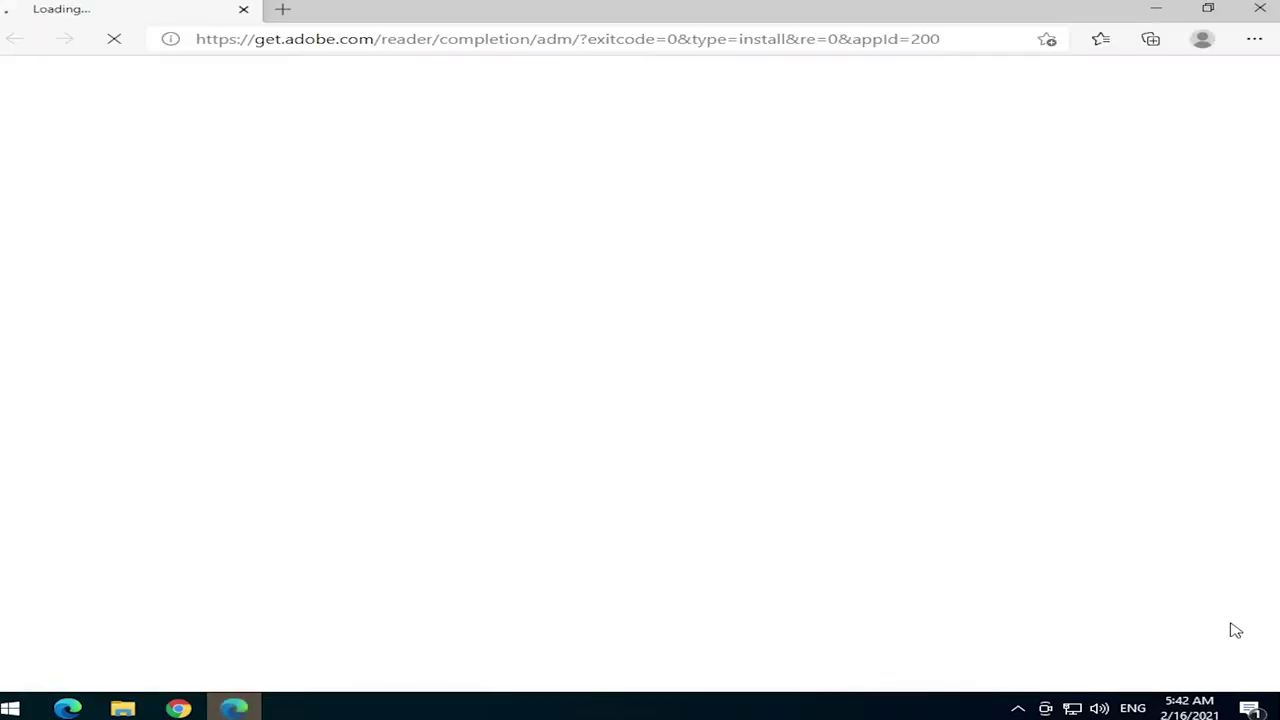
{"action": "right_click", "coordinate": [1236, 630]}
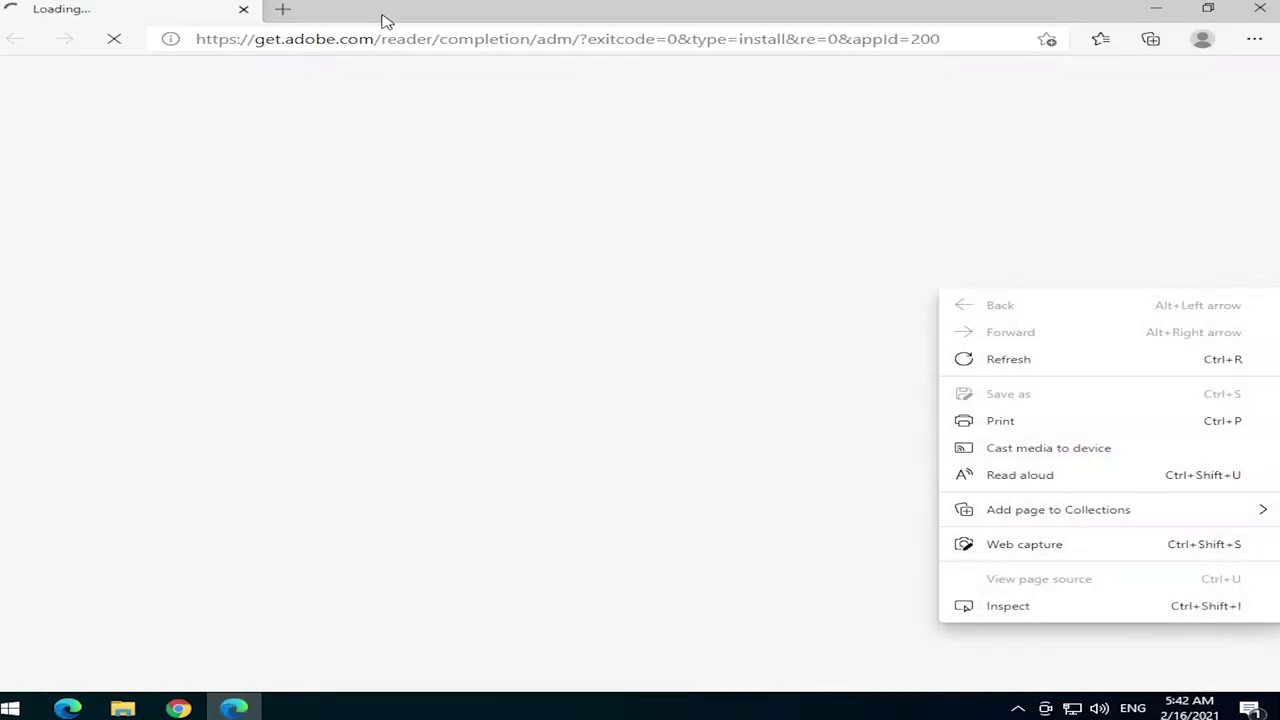
{"action": "left_click", "coordinate": [241, 9]}
- Run the downloaded vlc-3.0.12-win32.exe installer in English and start the installation with the default components and folder
{"action": "left_click", "coordinate": [178, 708]}
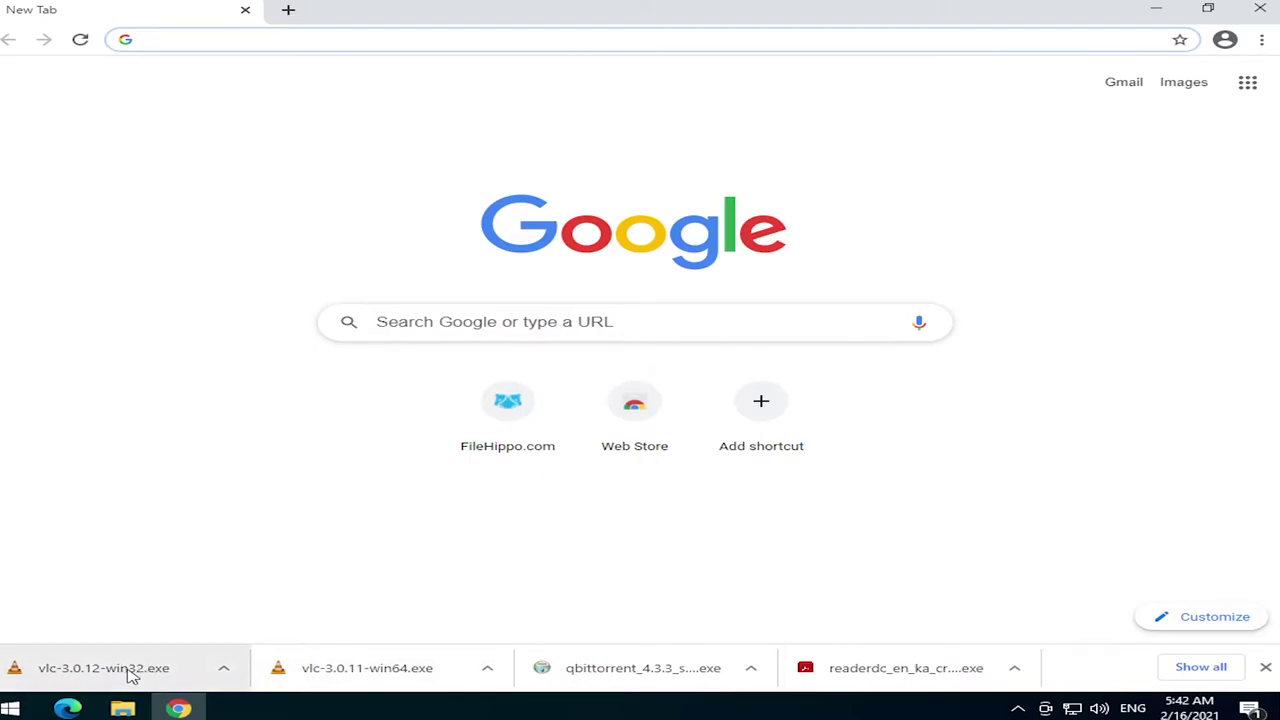
{"action": "left_click", "coordinate": [145, 678]}
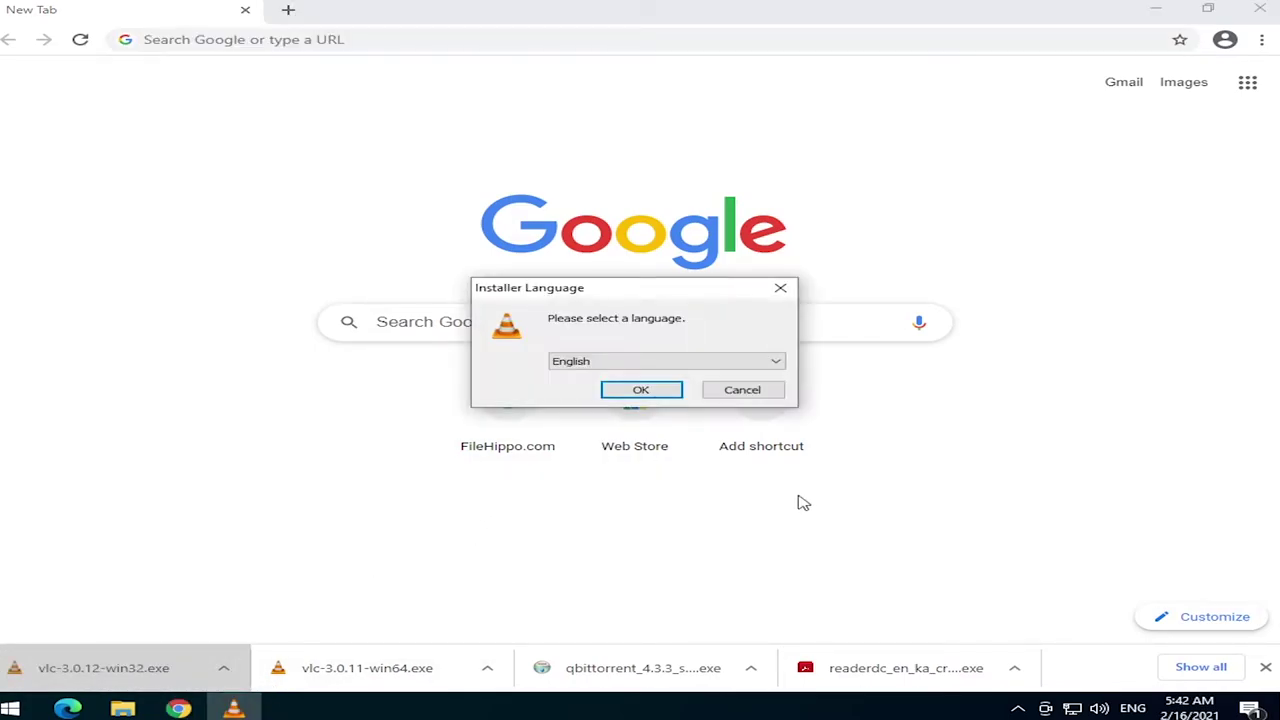
{"action": "left_click", "coordinate": [670, 394]}
{"action": "left_click", "coordinate": [770, 488]}
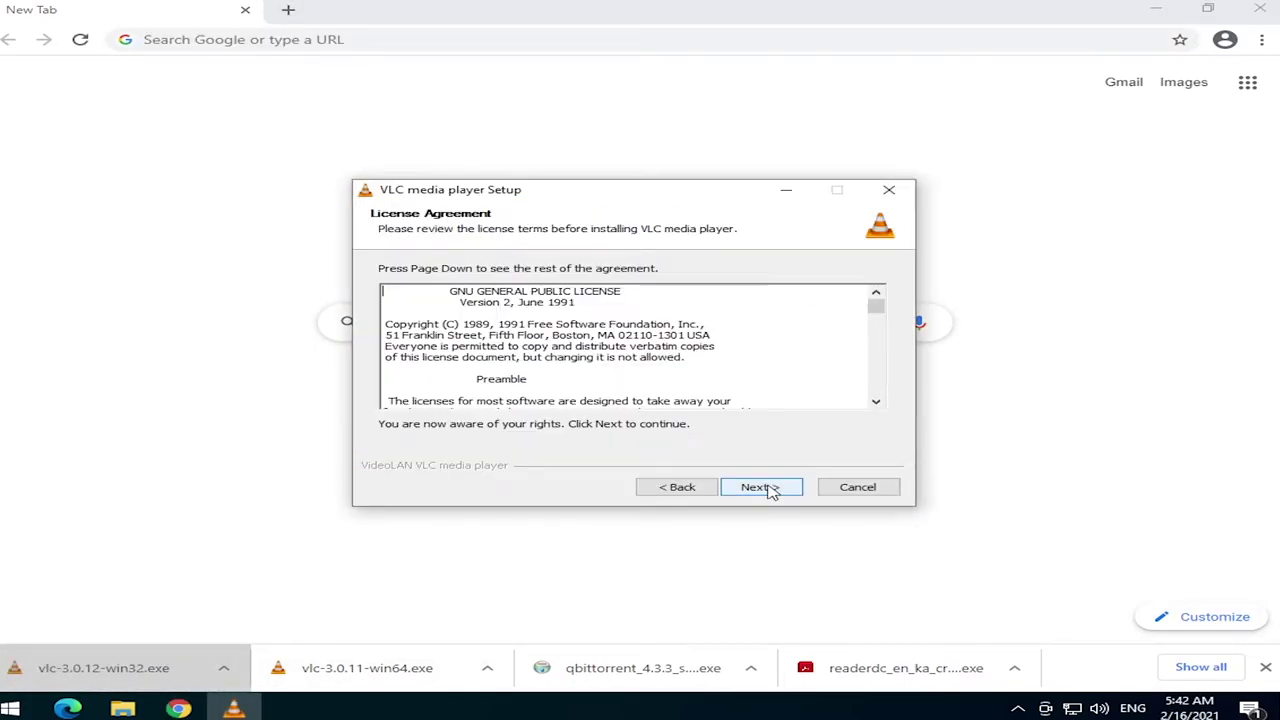
{"action": "left_click", "coordinate": [780, 488]}
{"action": "left_click", "coordinate": [780, 488]}
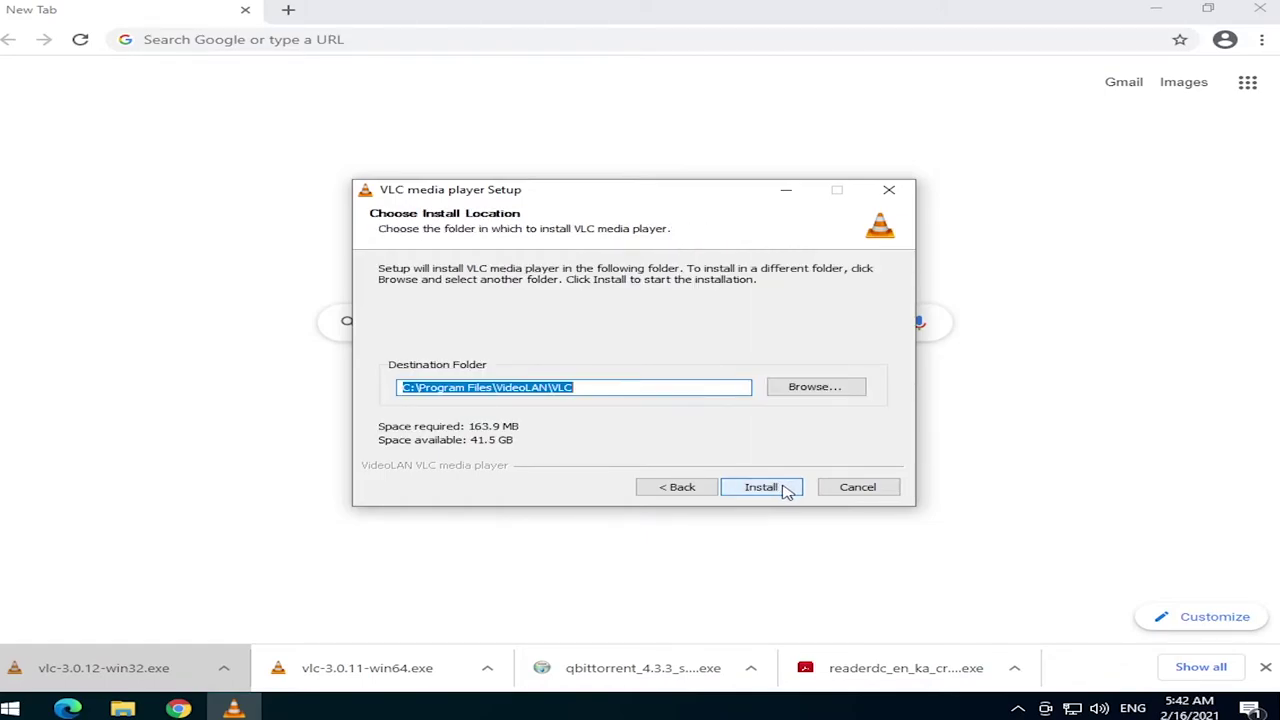
{"action": "left_click", "coordinate": [781, 488]}
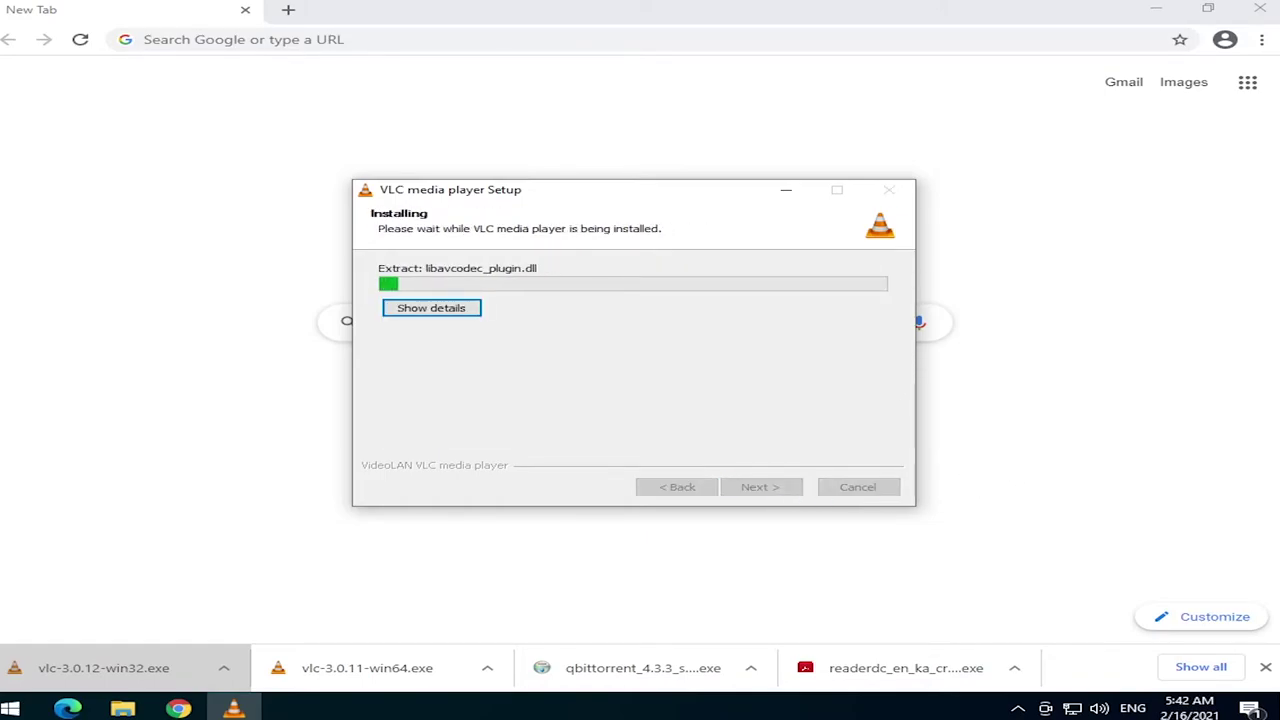
- Search Google for "wallpaper", save Pixabay's purple sunset image with the lone tree to the desktop, and close Chrome
{"action": "left_click", "coordinate": [774, 42]}
{"action": "type", "text": "wallpaper"}
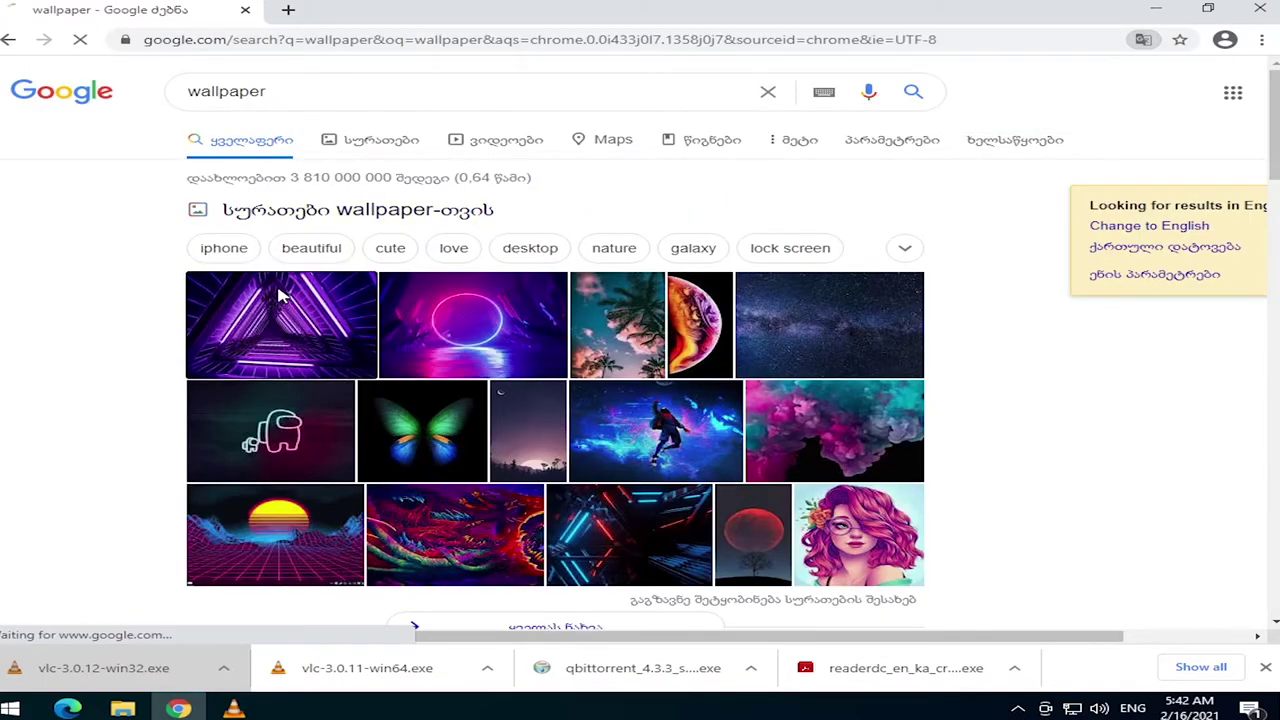
{"action": "left_click", "coordinate": [280, 295]}
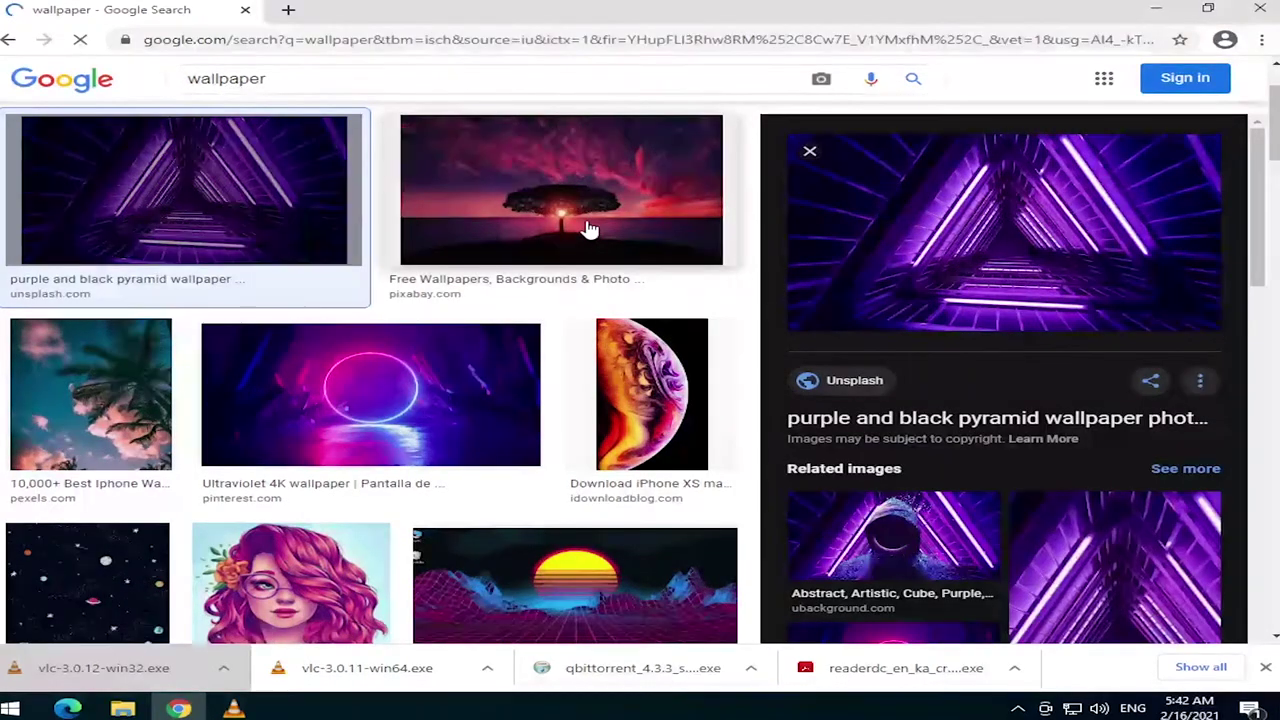
{"action": "left_click", "coordinate": [590, 229]}
{"action": "right_click", "coordinate": [942, 222]}
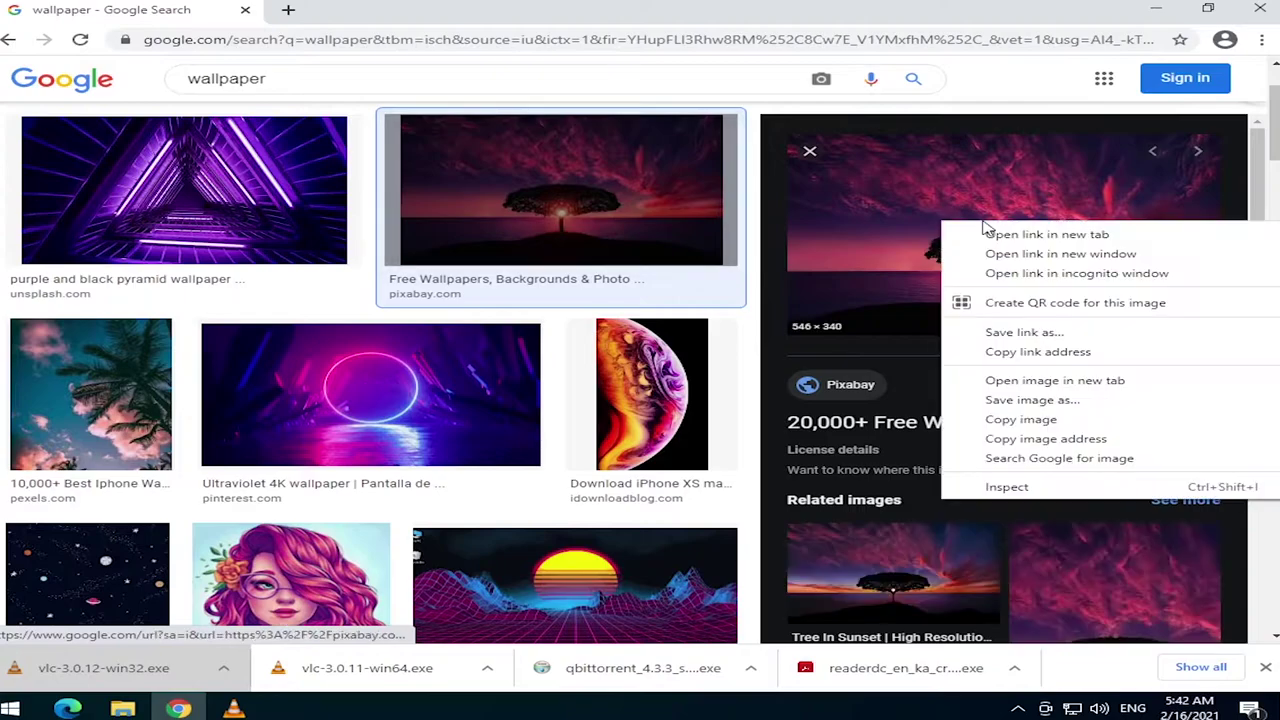
{"action": "left_click", "coordinate": [1060, 400]}
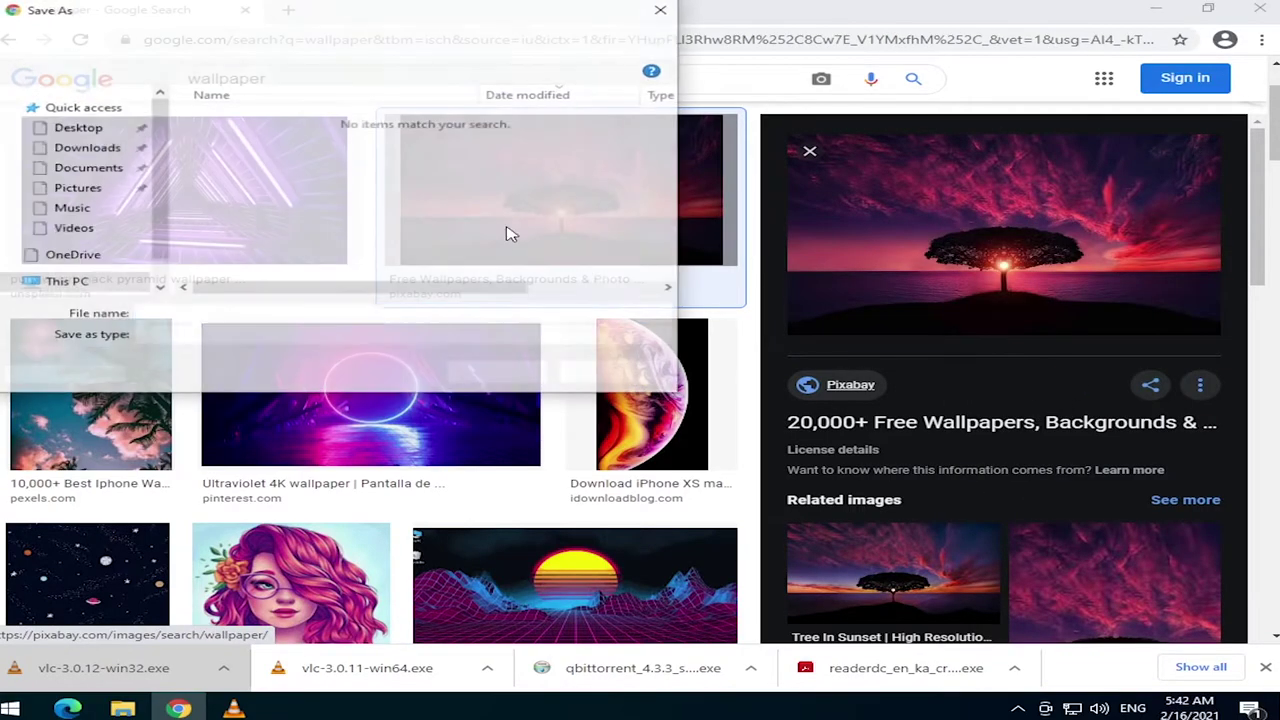
{"action": "left_click", "coordinate": [76, 127]}
{"action": "left_click", "coordinate": [500, 375]}
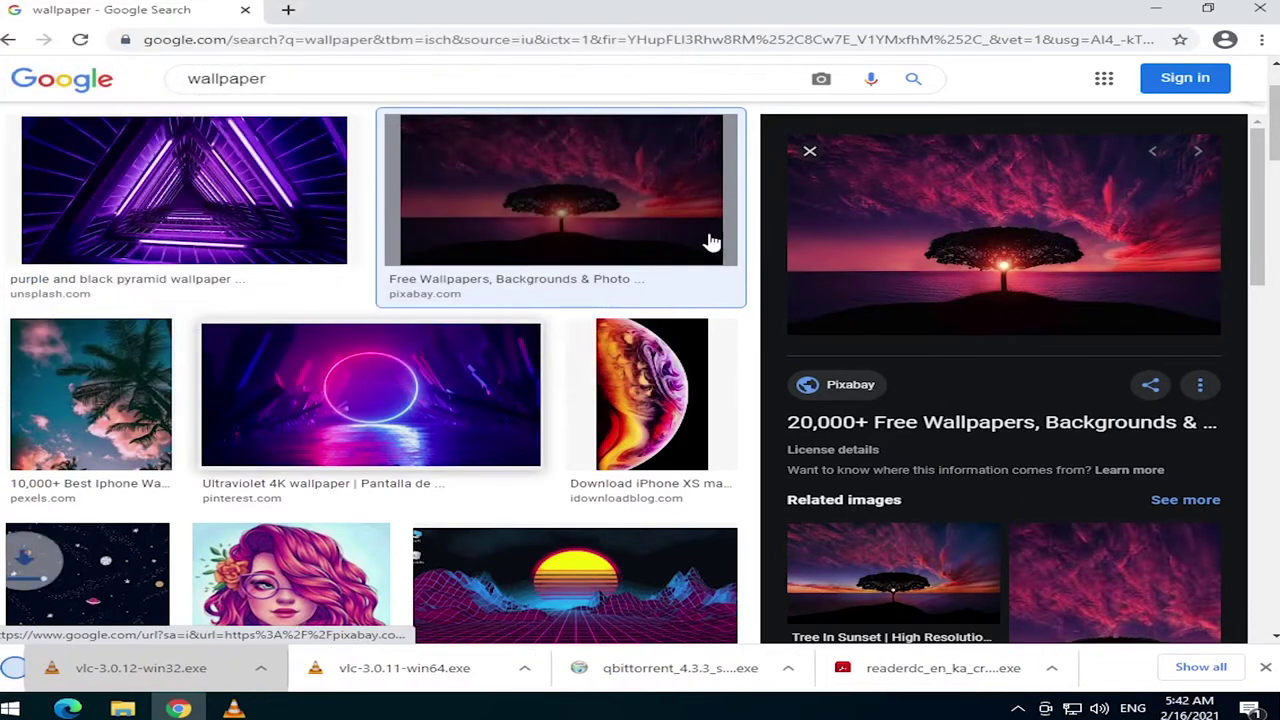
{"action": "left_click", "coordinate": [1260, 9]}
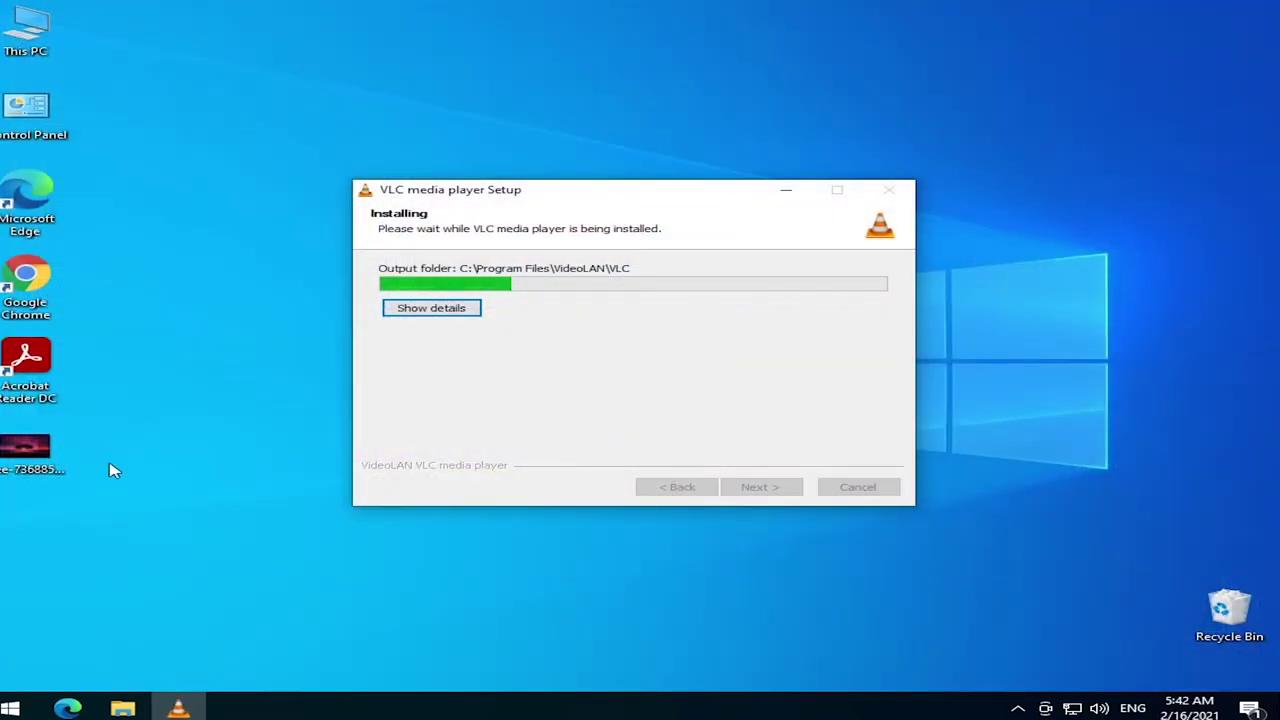
- View the saved tree wallpaper from the desktop in its default viewer, then close it
{"action": "double_click", "coordinate": [25, 450]}
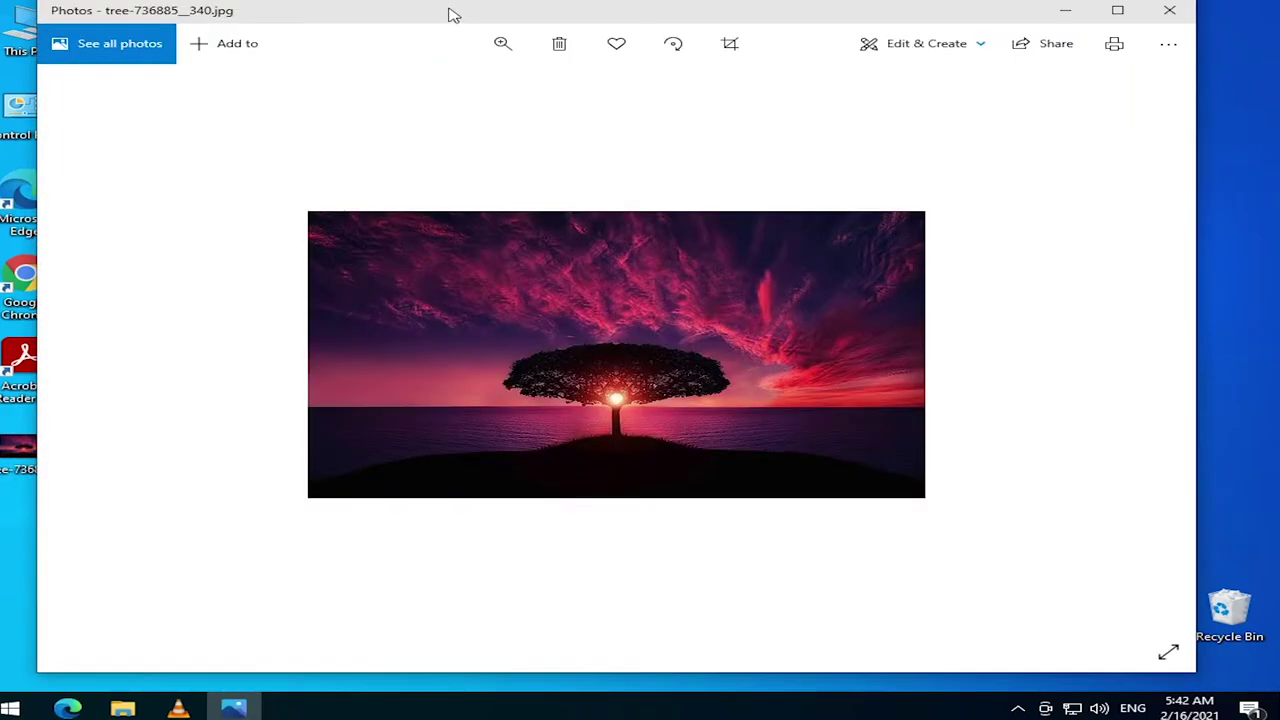
{"action": "left_click_drag", "start_coordinate": [449, 14], "coordinate": [481, 19]}
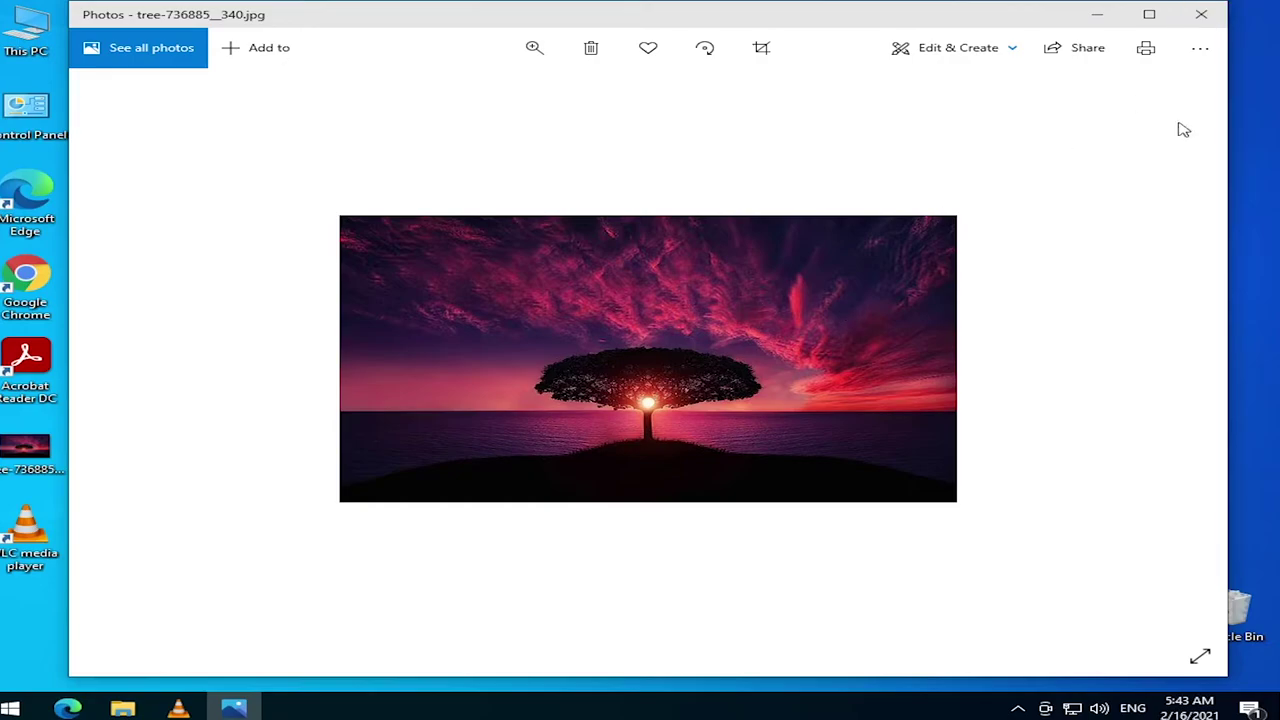
{"action": "left_click", "coordinate": [1201, 16]}
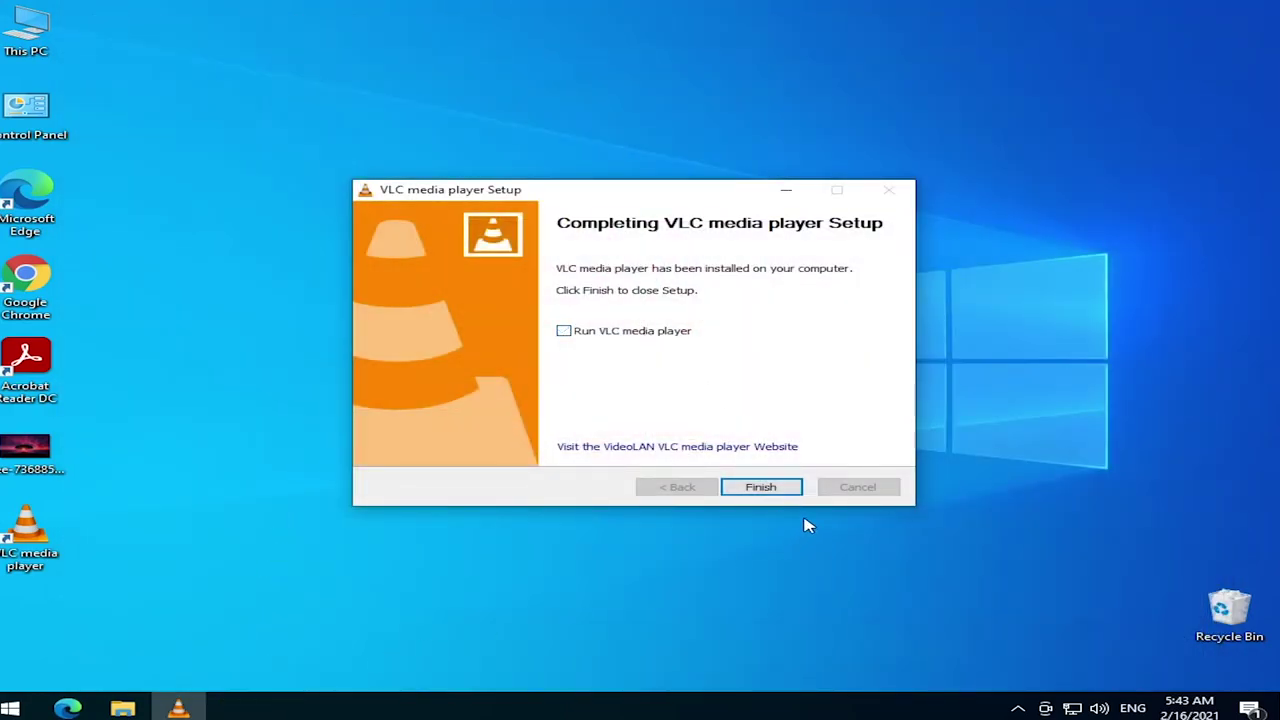
- Finish the VLC media player setup without running the player, and pin Google Chrome to the taskbar
{"action": "left_click", "coordinate": [761, 487]}
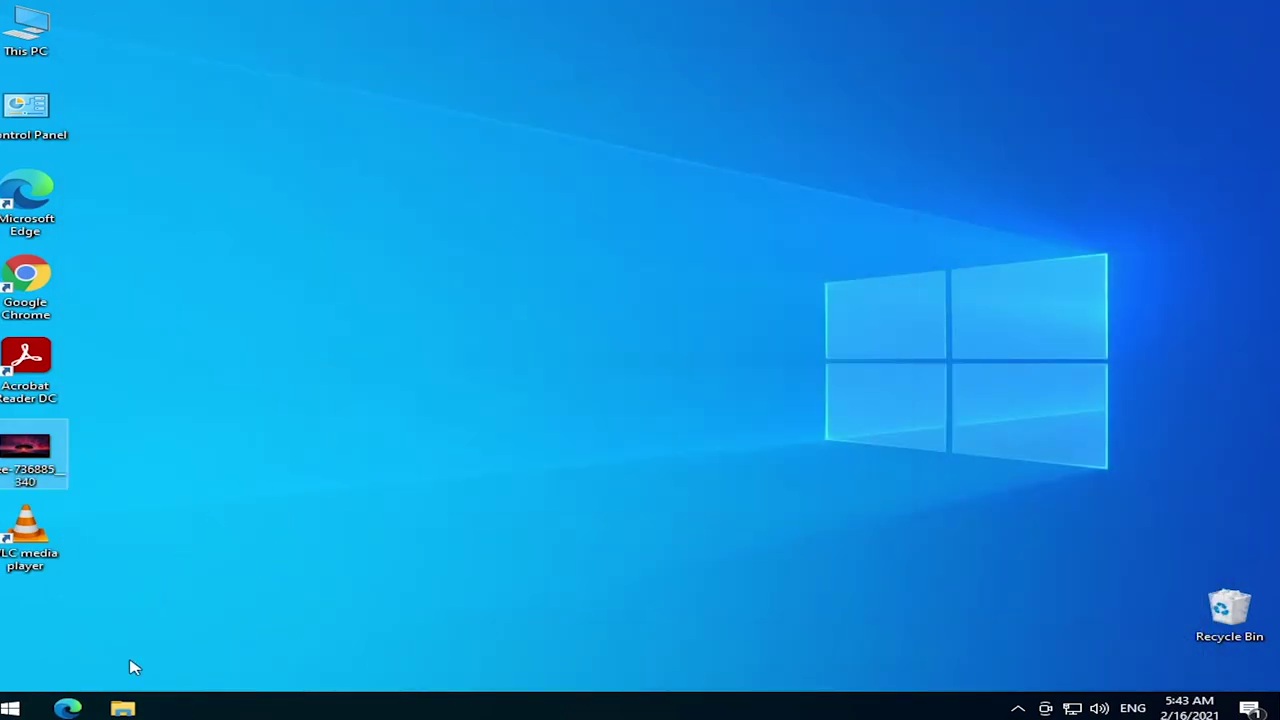
{"action": "left_click_drag", "start_coordinate": [30, 280], "coordinate": [193, 708]}
- Search Google in Chrome for "windows 7 photo viewer for windows 10", closing the Adobe extension tab that opens meanwhile
{"action": "left_click", "coordinate": [123, 708]}
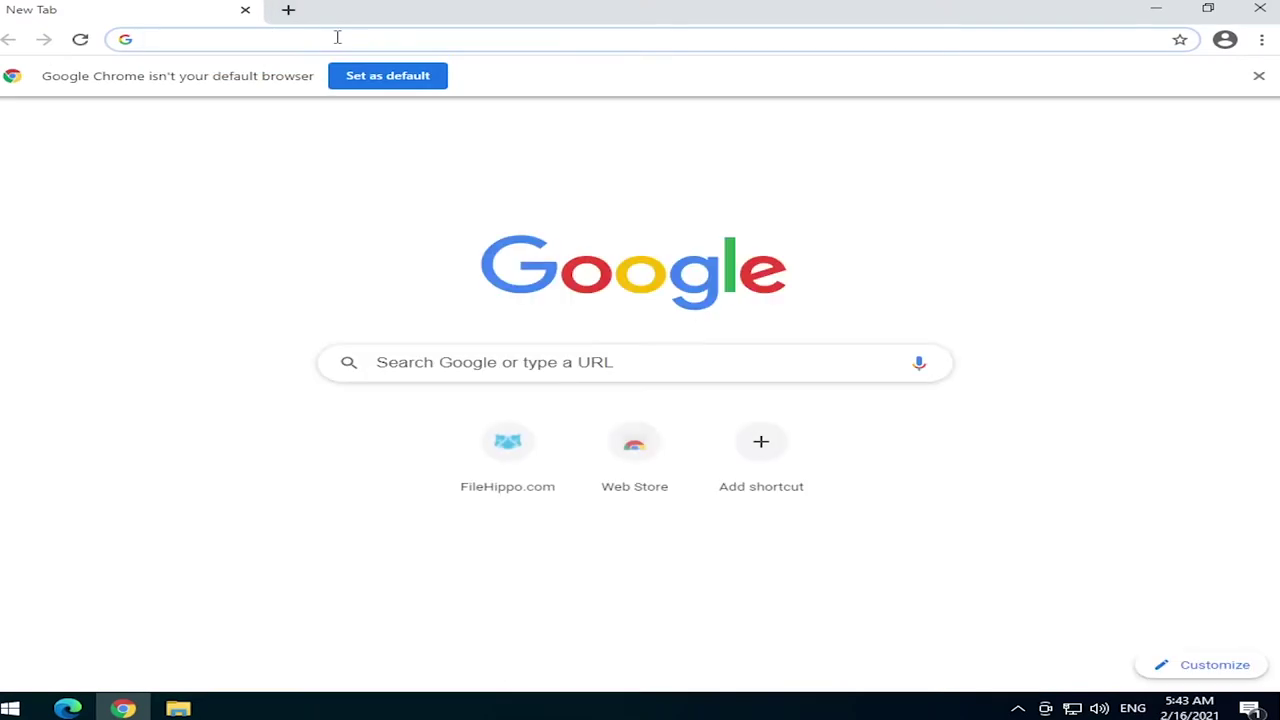
{"action": "left_click", "coordinate": [339, 38]}
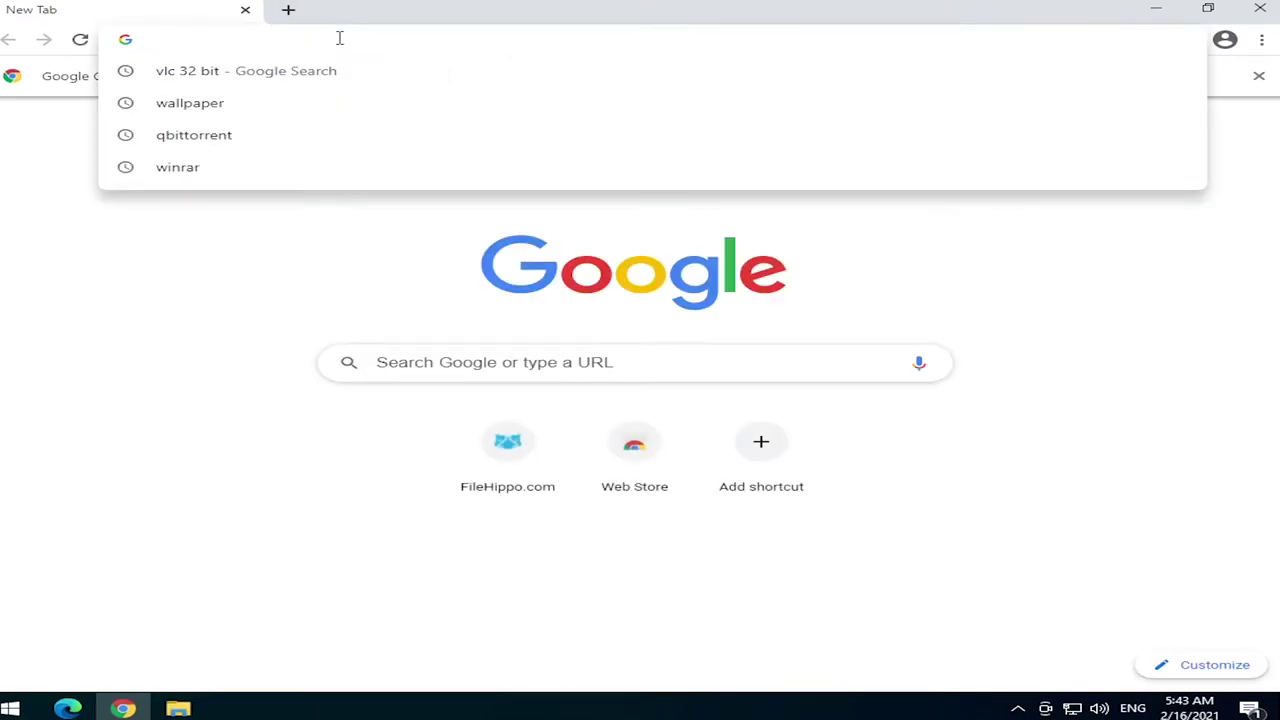
{"action": "type", "text": "windows 7 photo"}
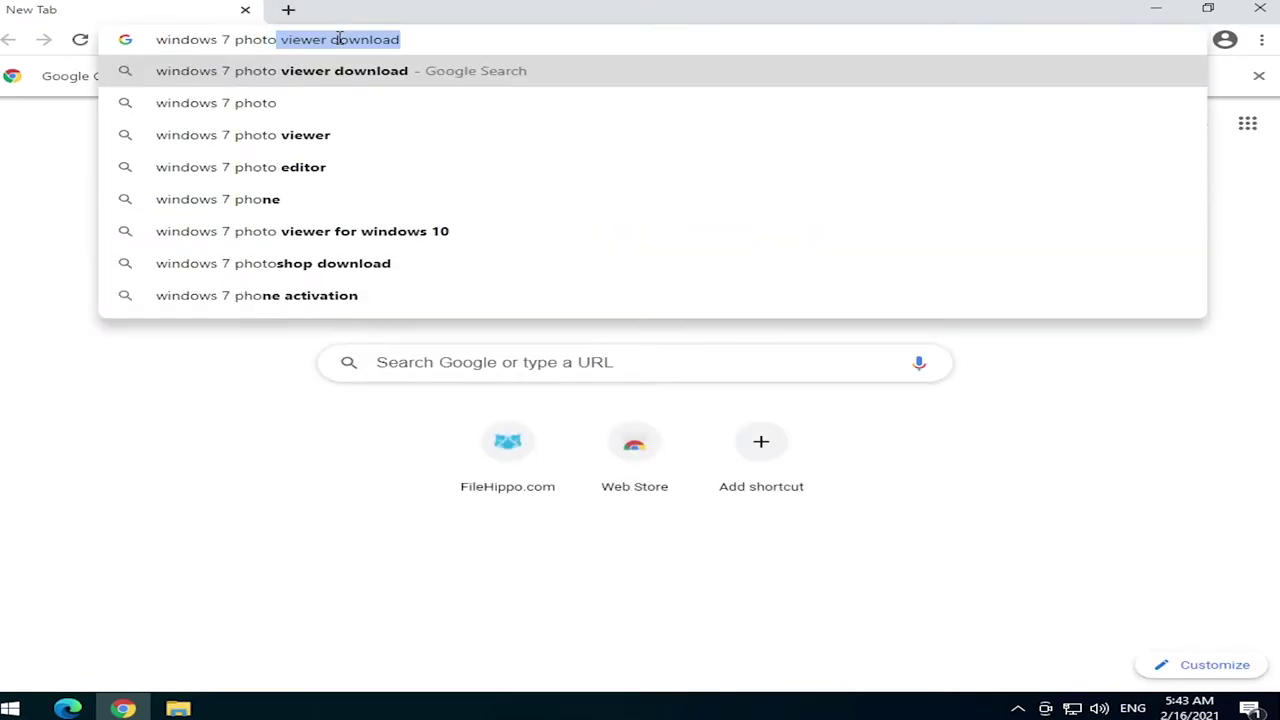
{"action": "type", "text": " view"}
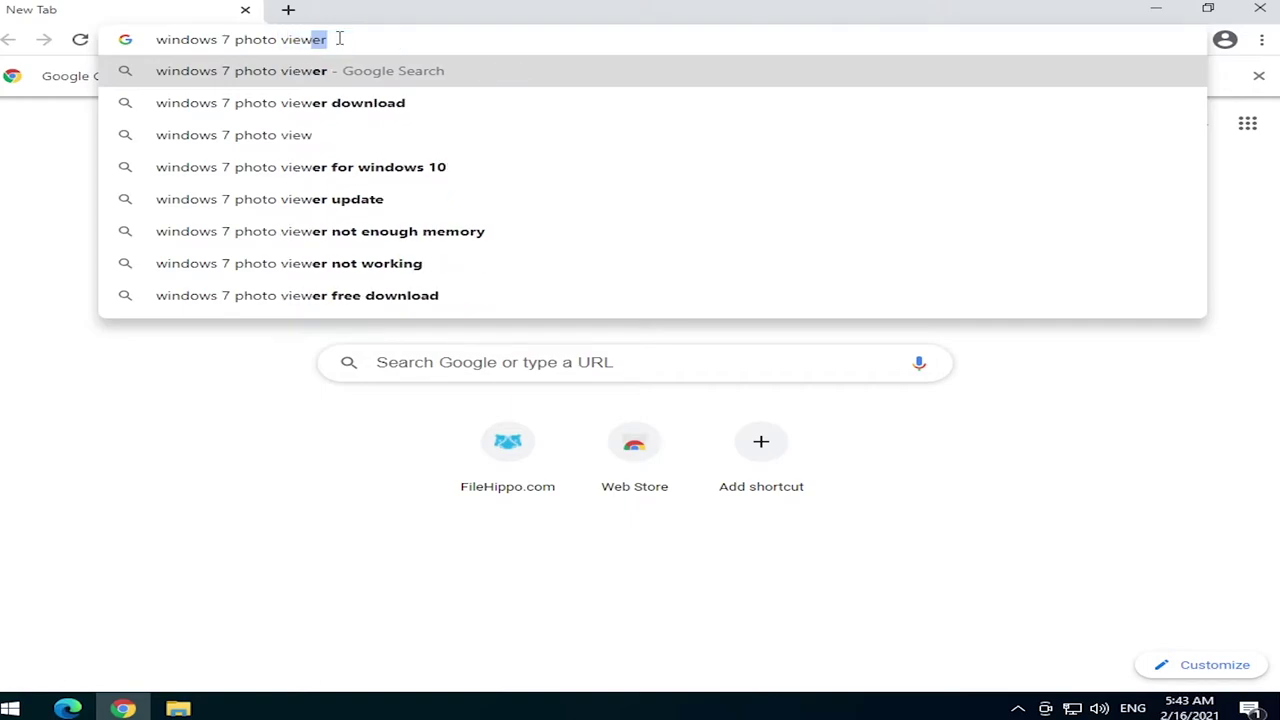
{"action": "type", "text": "er"}
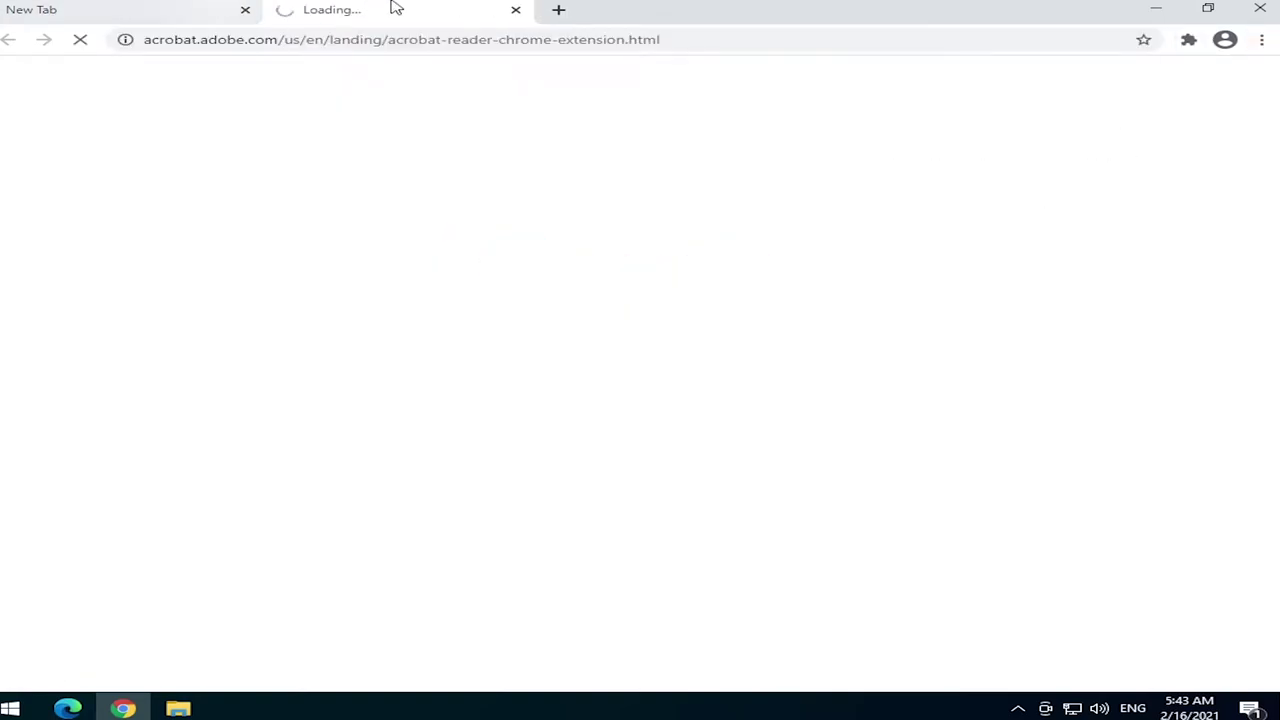
{"action": "middle_click", "coordinate": [395, 8]}
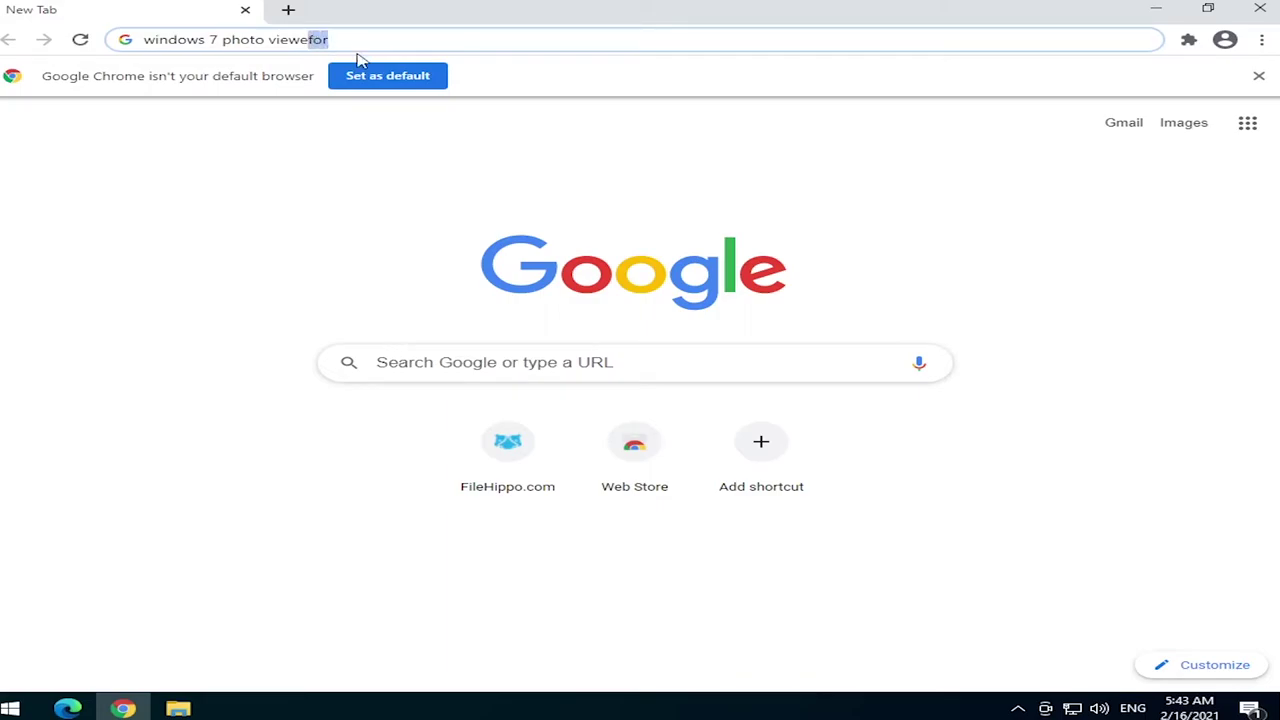
{"action": "type", "text": "er"}
{"action": "left_click_drag", "start_coordinate": [321, 42], "coordinate": [417, 40]}
{"action": "type", "text": "r for windows"}
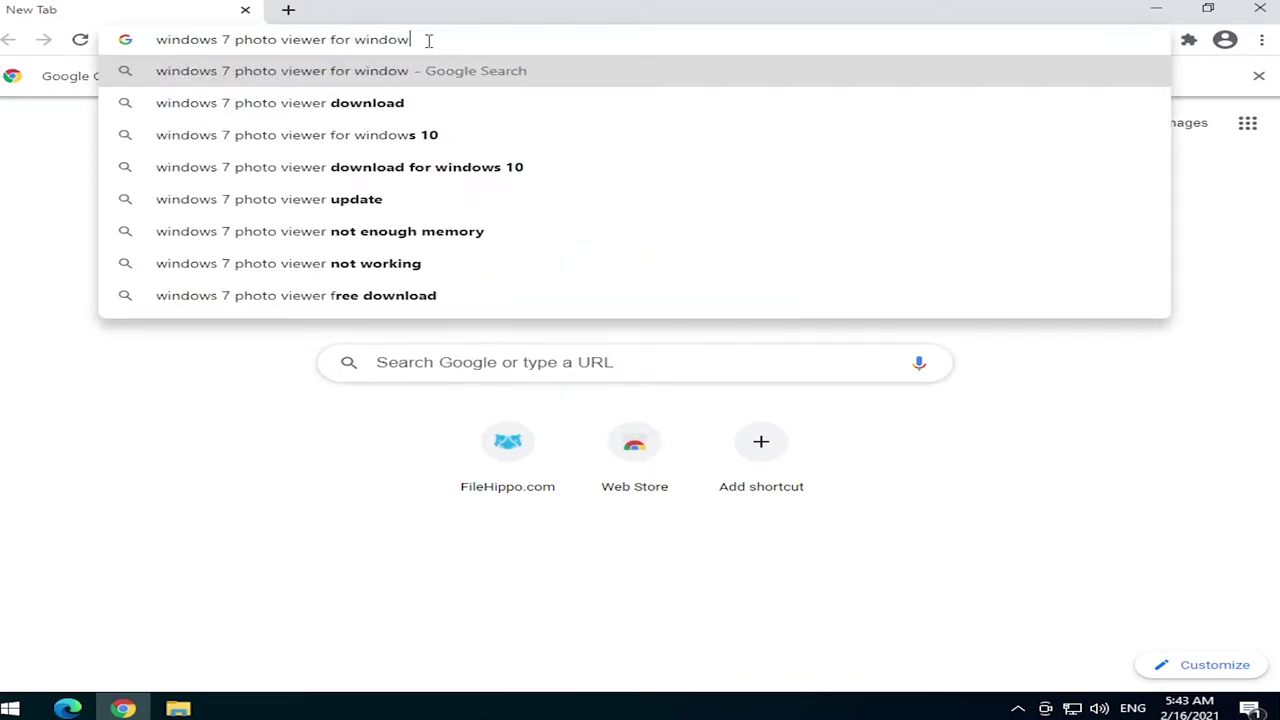
{"action": "key", "text": "Return"}
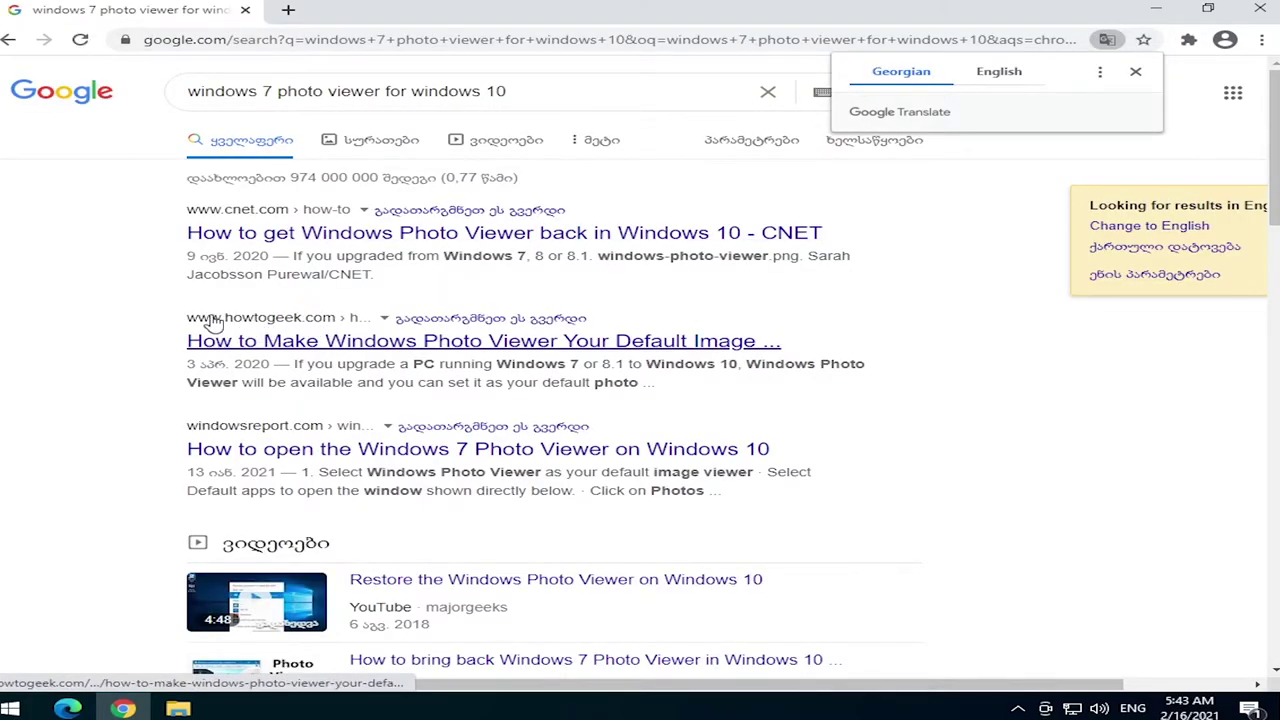
- Open the How-To Geek article on making Windows Photo Viewer the default and download its Activate-Windows-Photo-Viewer-on-Windows-10 archive
{"action": "left_click", "coordinate": [308, 344]}
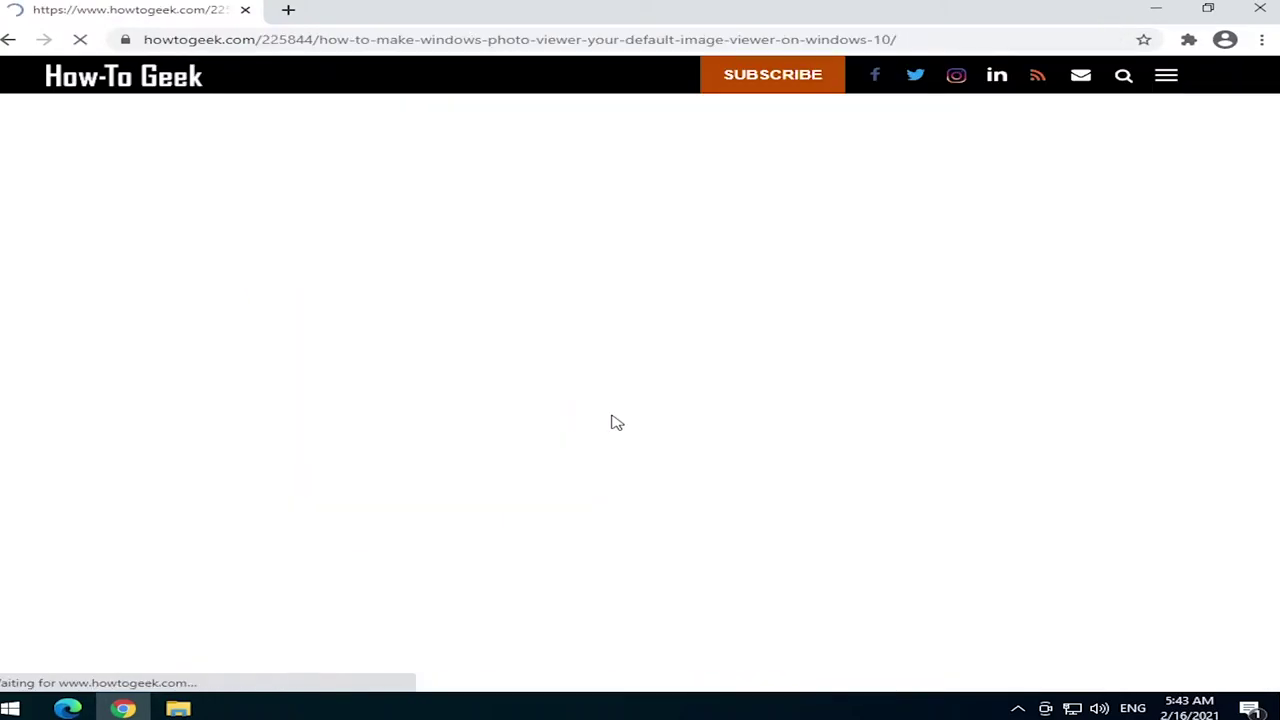
{"action": "scroll", "coordinate": [530, 280], "scroll_direction": "down", "scroll_amount": 4}
{"action": "scroll", "coordinate": [510, 350], "scroll_direction": "down", "scroll_amount": 1}
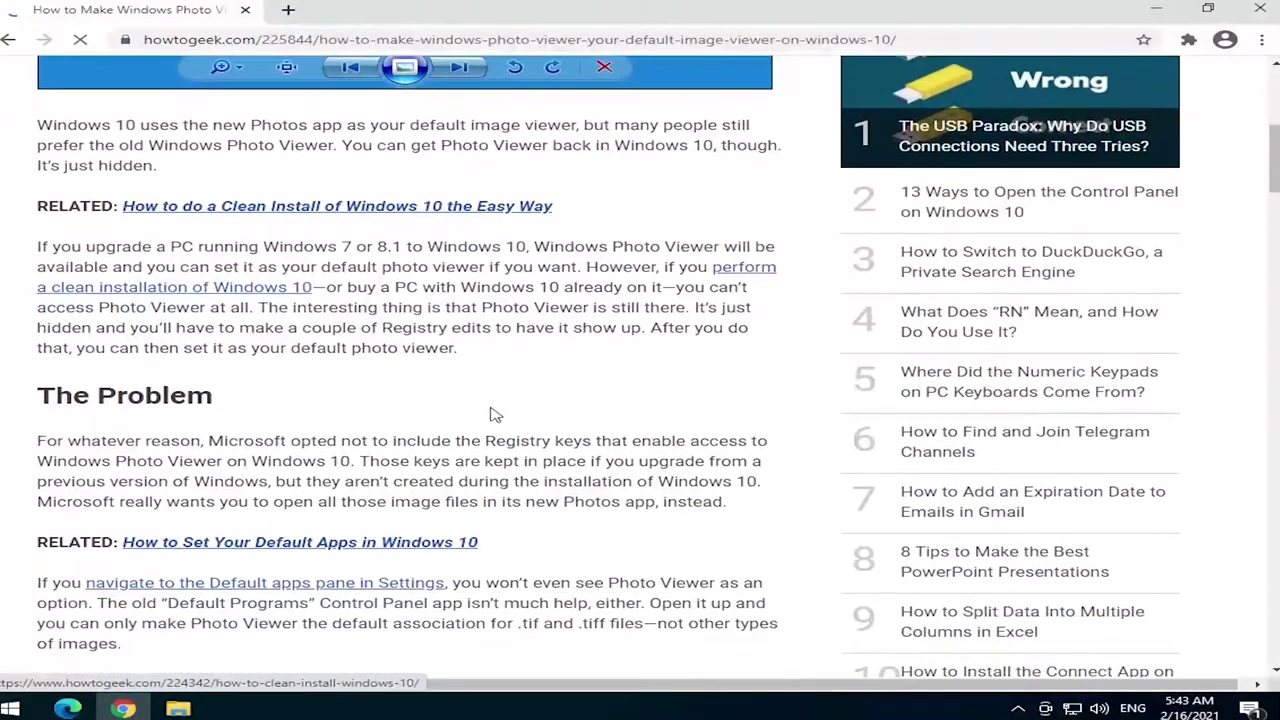
{"action": "scroll", "coordinate": [137, 315], "scroll_direction": "down", "scroll_amount": 8}
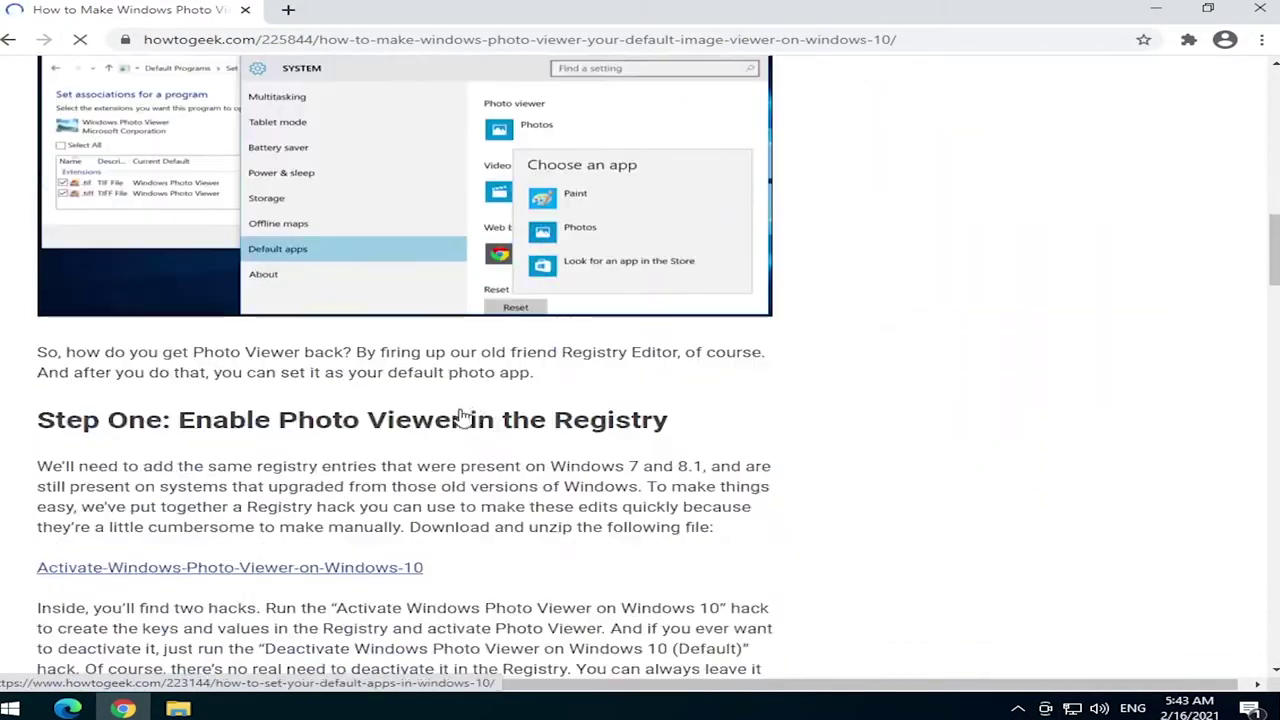
{"action": "scroll", "coordinate": [500, 440], "scroll_direction": "up", "scroll_amount": 1}
{"action": "scroll", "coordinate": [500, 440], "scroll_direction": "down", "scroll_amount": 2}
{"action": "left_click", "coordinate": [123, 400]}
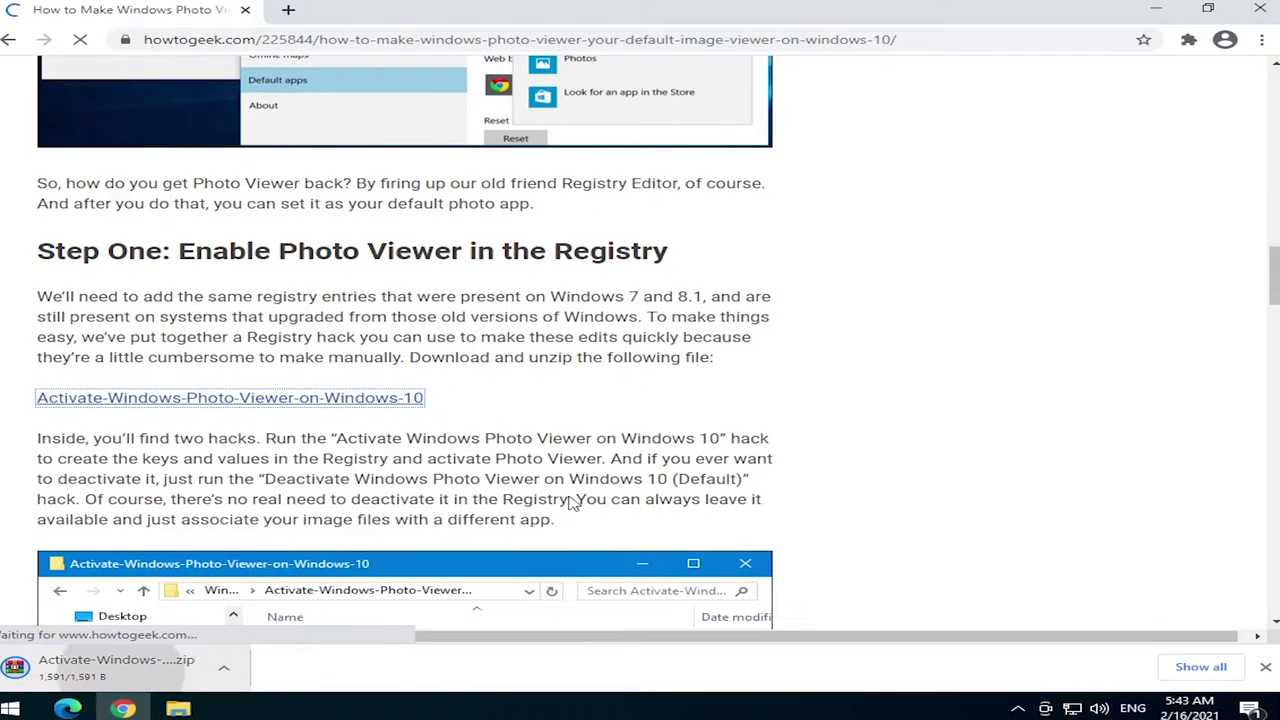
- Open the downloaded Activate-Windows-Photo-Viewer-on-Windows-10.zip in WinRAR, extract its folder to the desktop, and close the archive
{"action": "left_click", "coordinate": [1156, 9]}
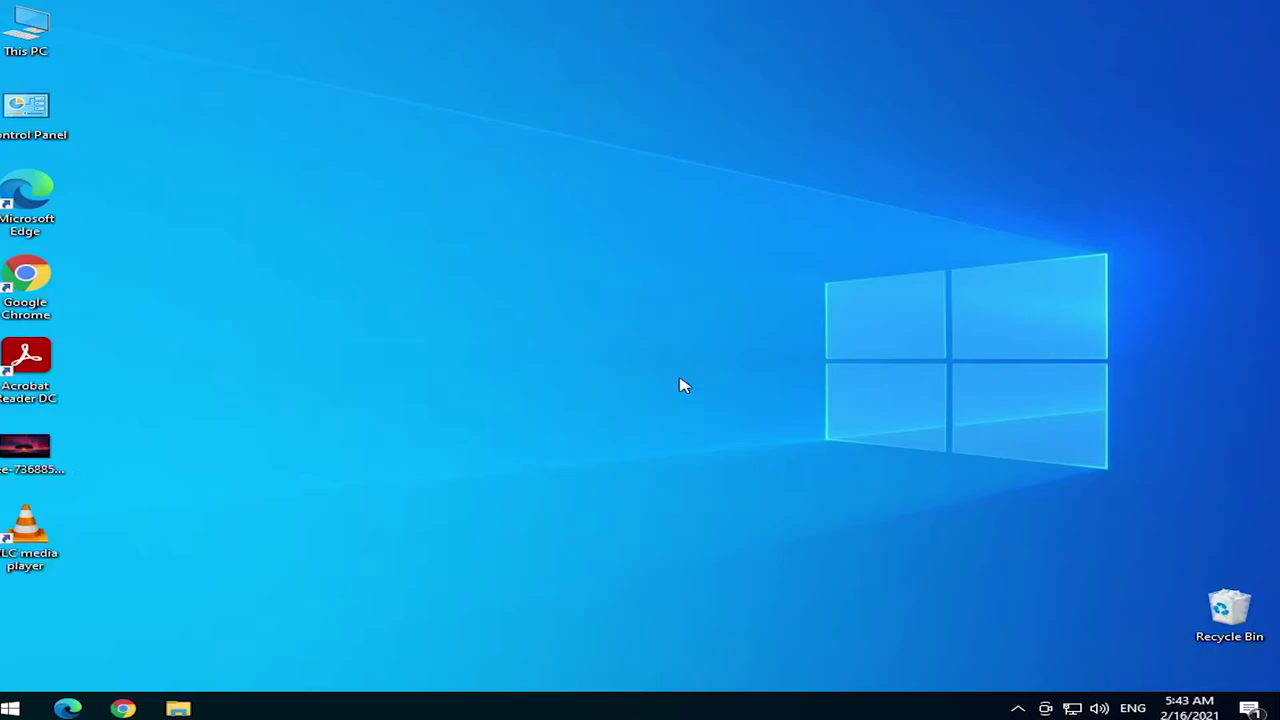
{"action": "left_click", "coordinate": [448, 513]}
{"action": "left_click", "coordinate": [709, 560]}
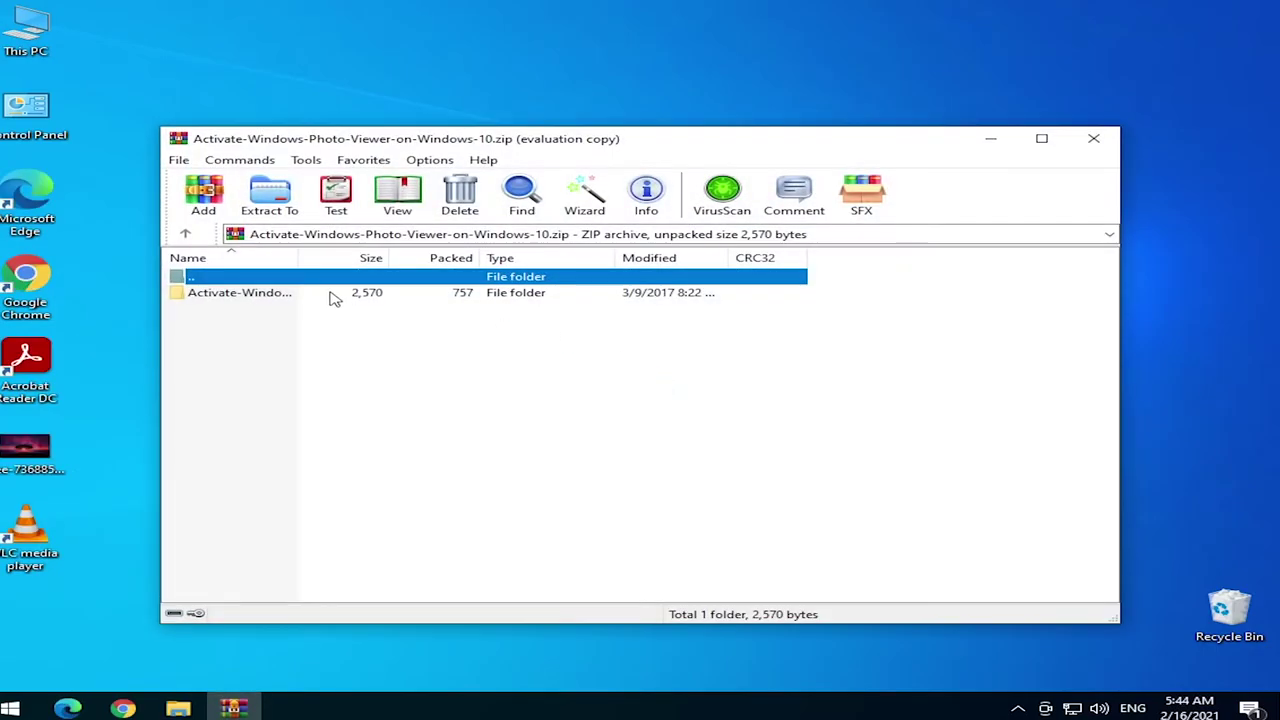
{"action": "left_click_drag", "start_coordinate": [333, 298], "coordinate": [418, 90]}
{"action": "left_click", "coordinate": [1093, 138]}
- Add the Activate Windows Photo Viewer on Windows 10 registration entries from the extracted folder to the registry, then close the folder
{"action": "double_click", "coordinate": [476, 45]}
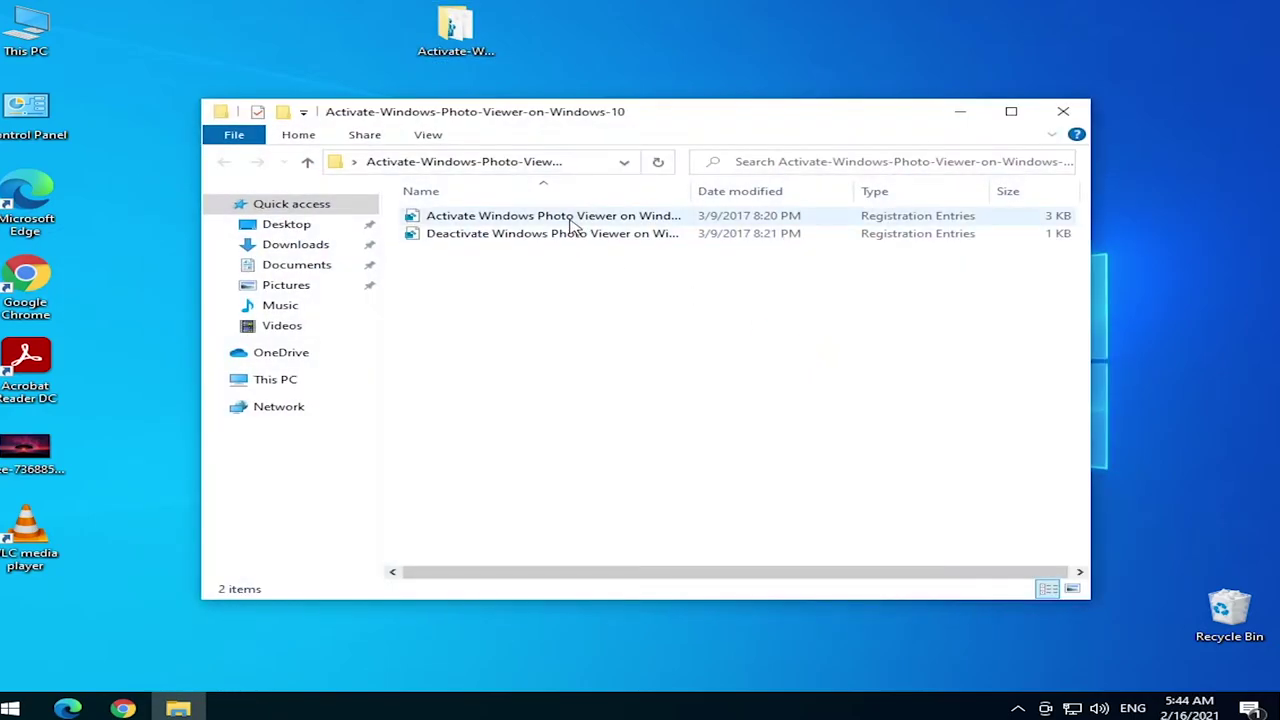
{"action": "double_click", "coordinate": [565, 220]}
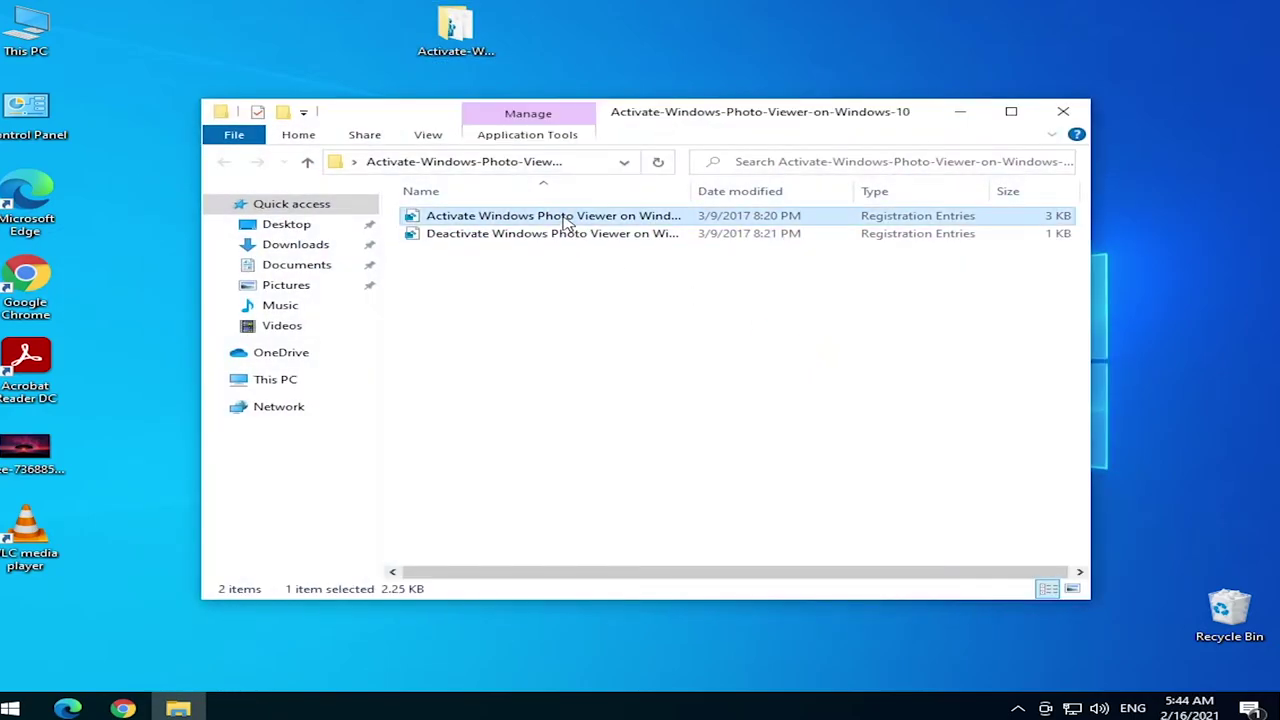
{"action": "left_click", "coordinate": [806, 378]}
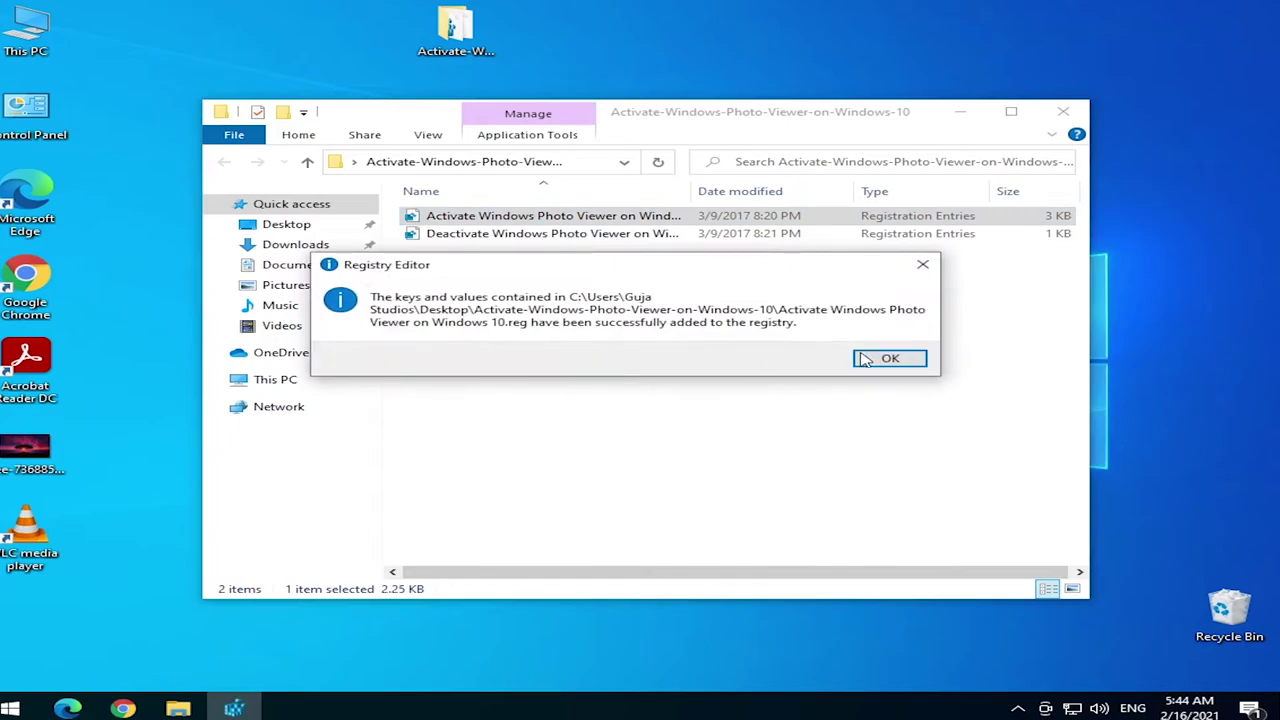
{"action": "left_click", "coordinate": [900, 357]}
{"action": "left_click_drag", "start_coordinate": [614, 311], "coordinate": [883, 442]}
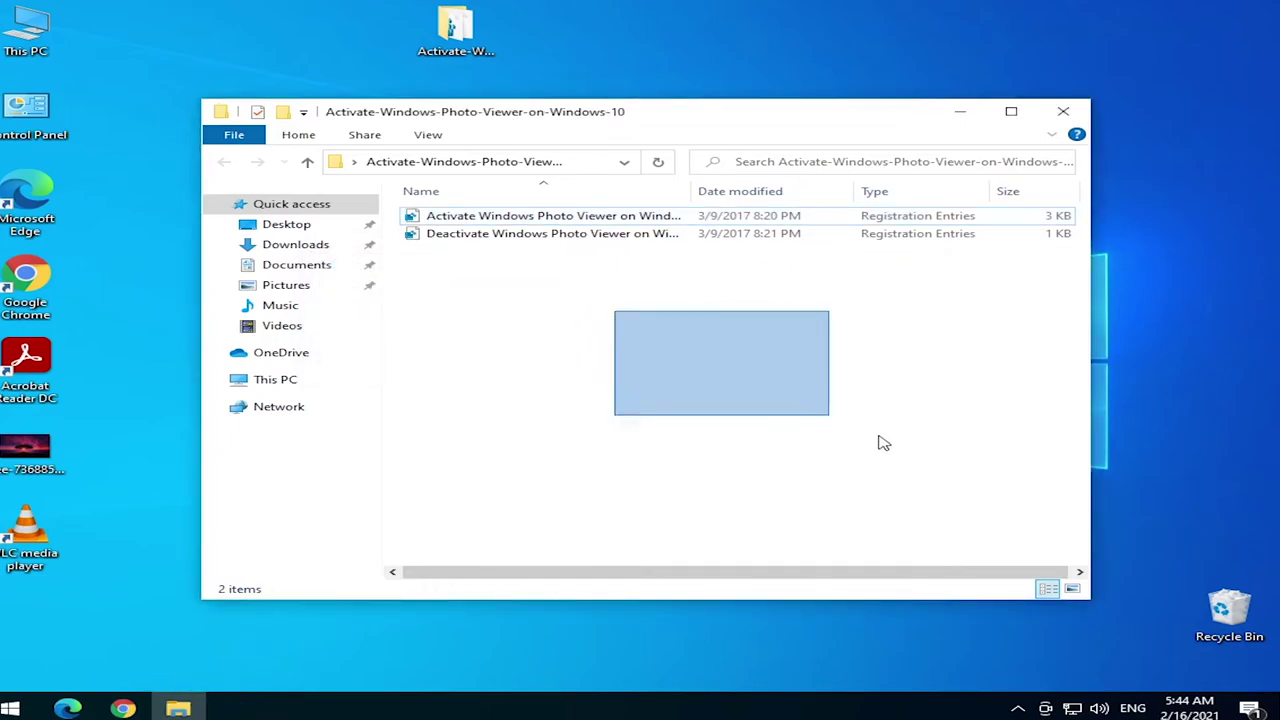
{"action": "left_click", "coordinate": [1098, 130]}
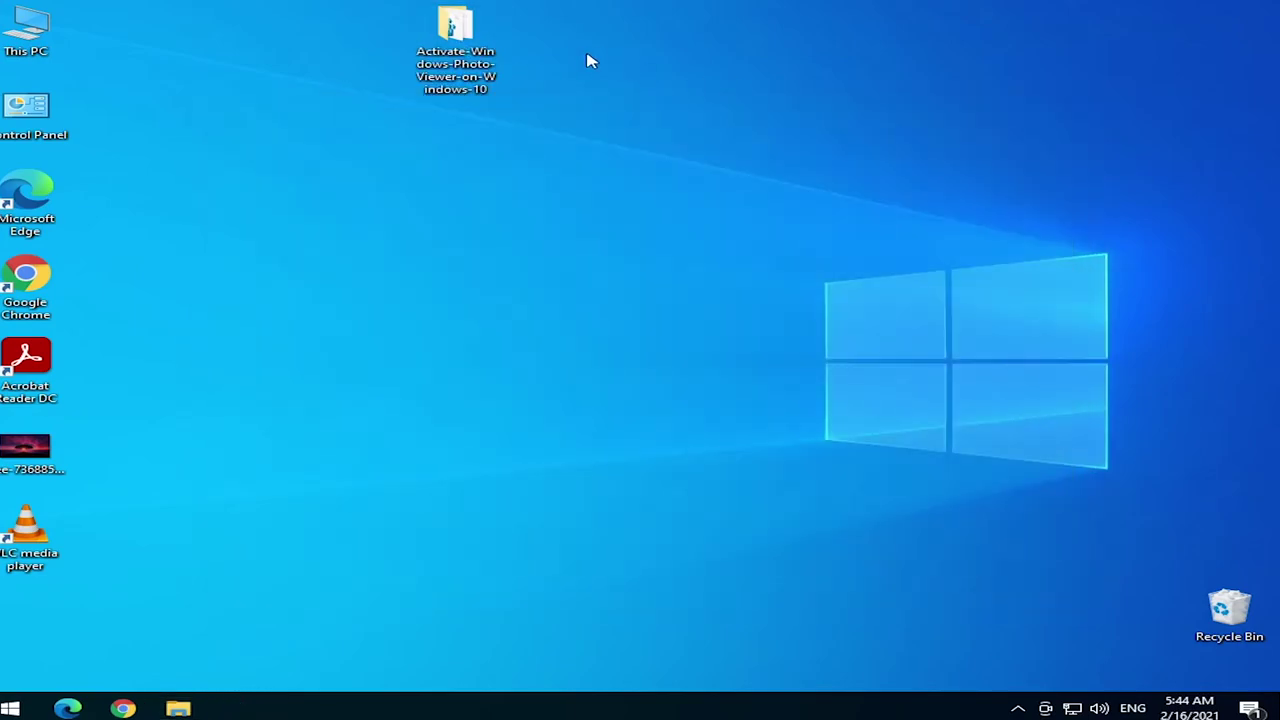
- Move the extracted Photo Viewer folder to the Recycle Bin and open the tree wallpaper from the desktop
{"action": "left_click_drag", "start_coordinate": [455, 45], "coordinate": [1225, 612]}
{"action": "double_click", "coordinate": [28, 447]}
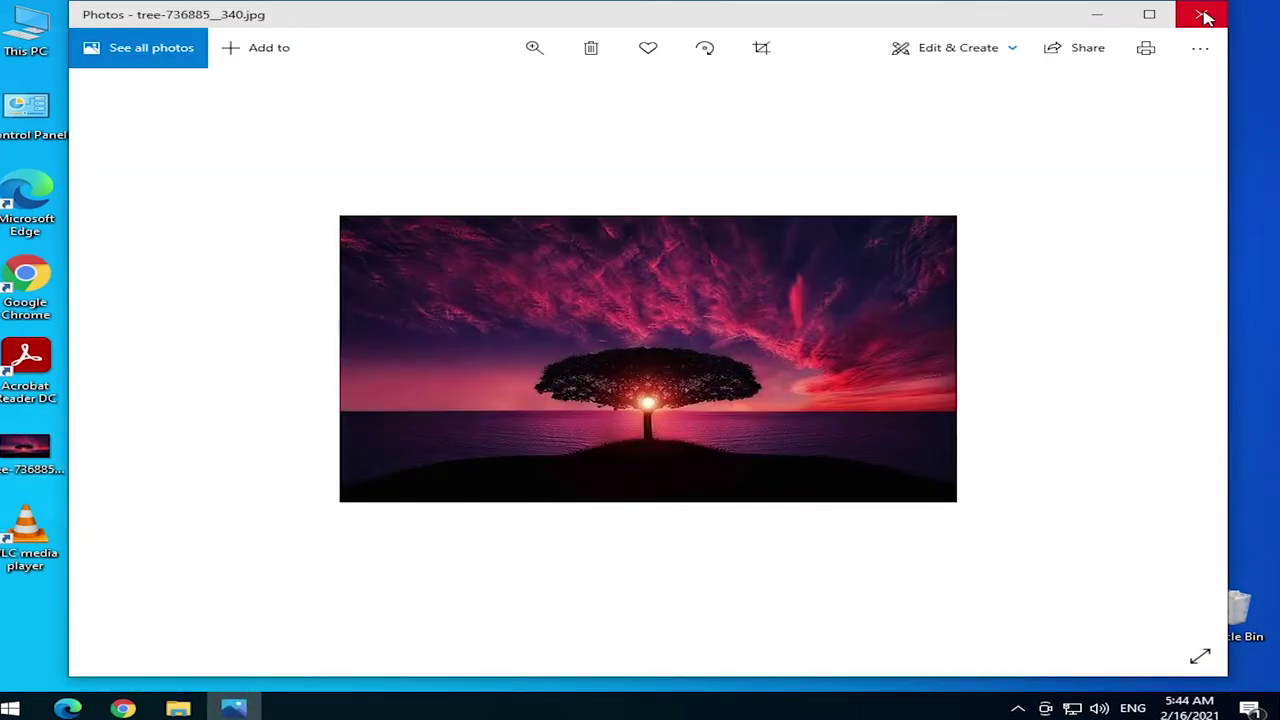
- Close the Photos window and make Windows Photo Viewer the default app for .jpg files using the desktop's tree wallpaper
{"action": "left_click", "coordinate": [1205, 17]}
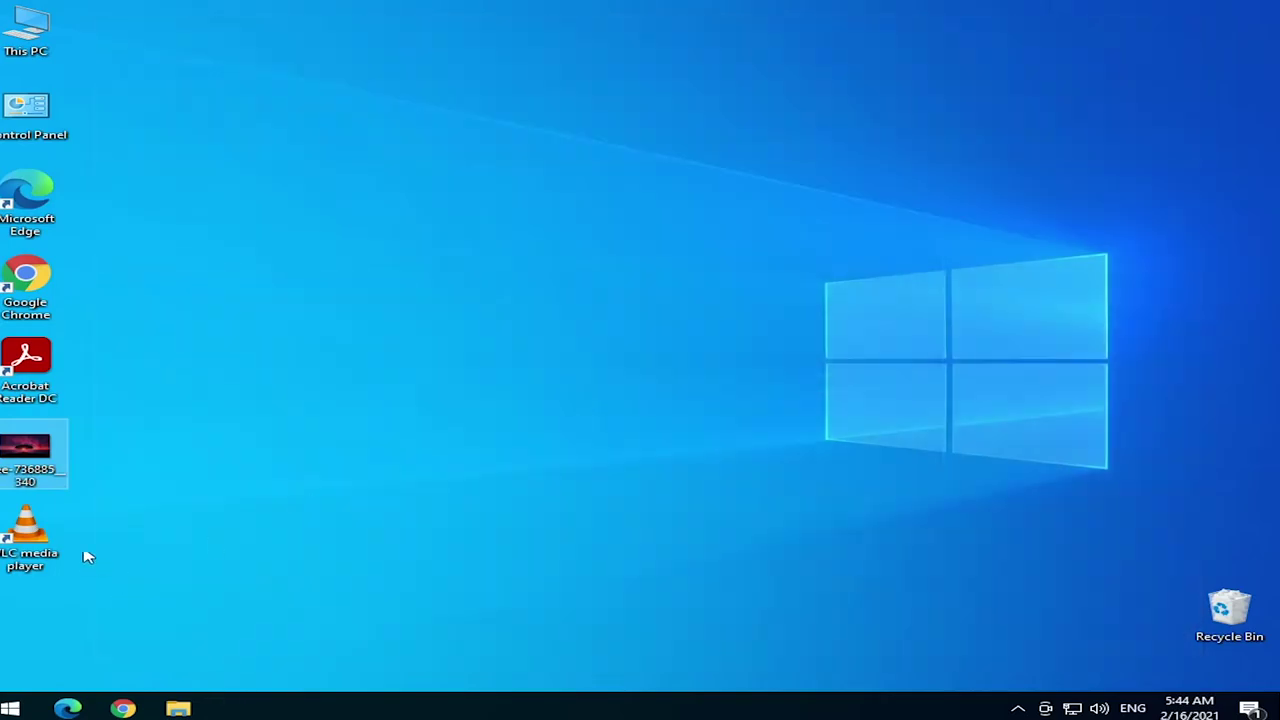
{"action": "right_click", "coordinate": [25, 455]}
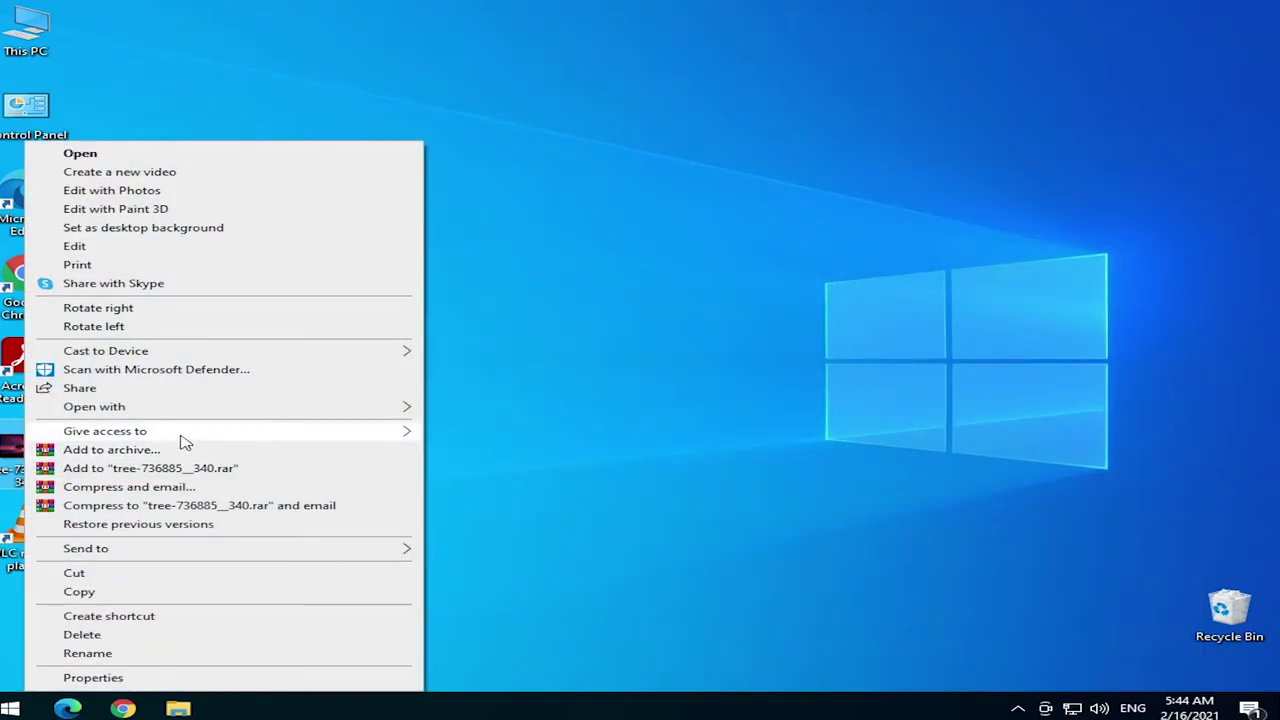
{"action": "mouse_move", "coordinate": [334, 414]}
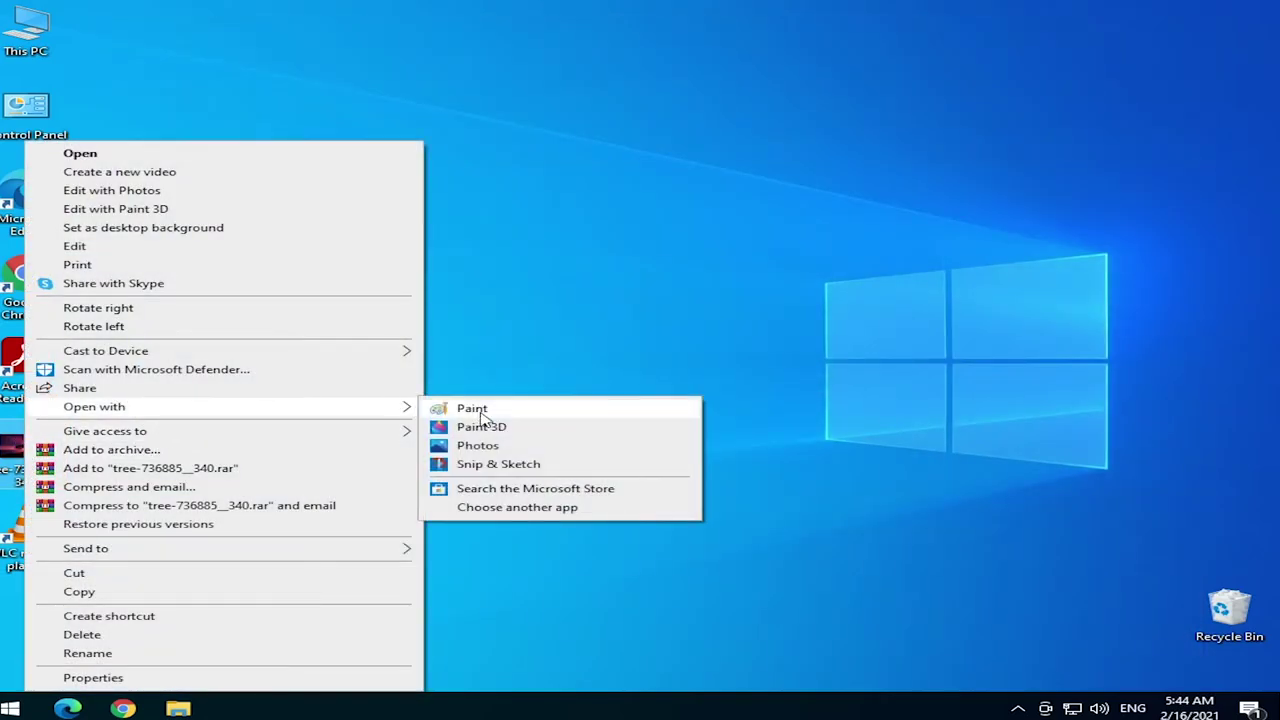
{"action": "left_click", "coordinate": [568, 510]}
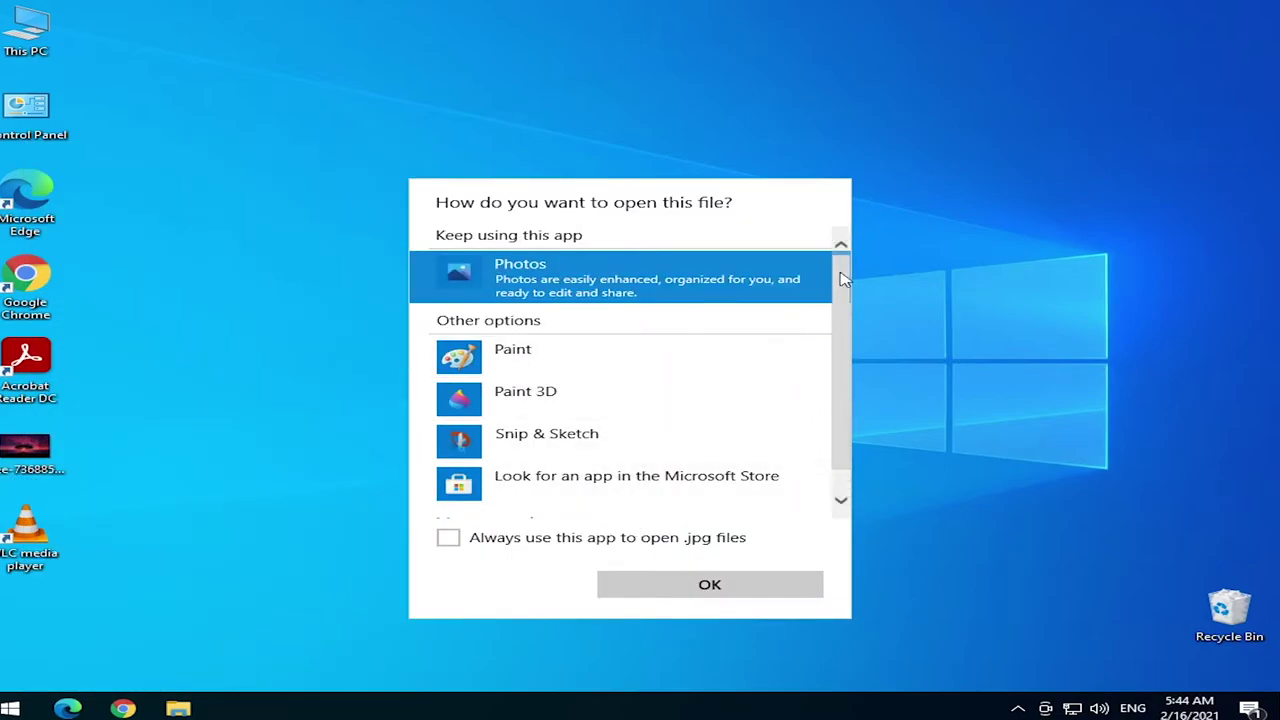
{"action": "left_click_drag", "start_coordinate": [841, 280], "coordinate": [843, 323]}
{"action": "left_click", "coordinate": [509, 501]}
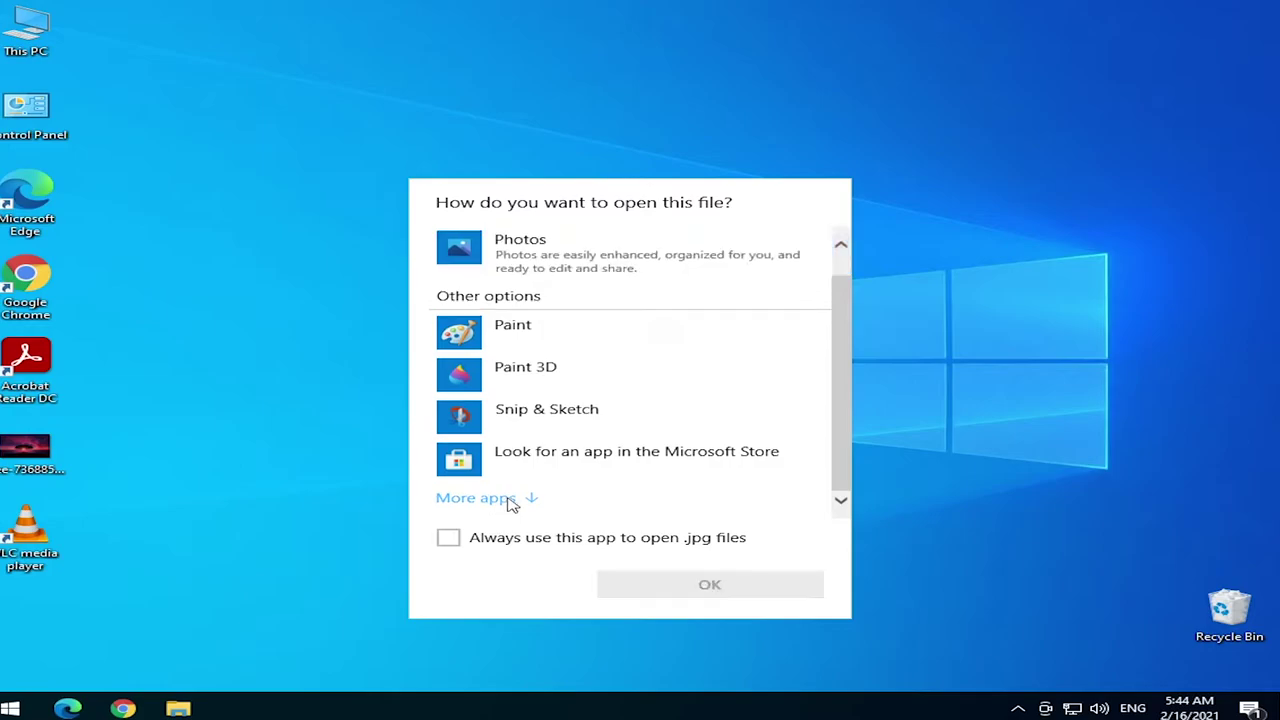
{"action": "left_click_drag", "start_coordinate": [850, 300], "coordinate": [849, 426]}
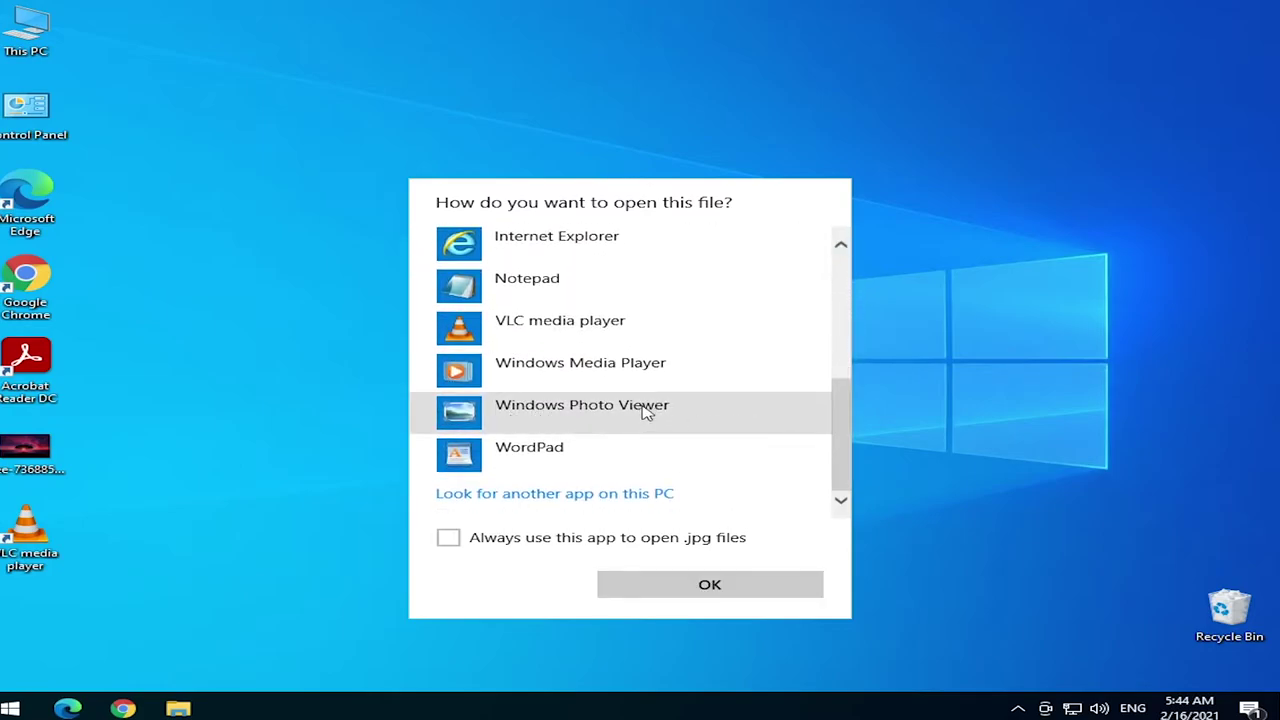
{"action": "left_click", "coordinate": [600, 420]}
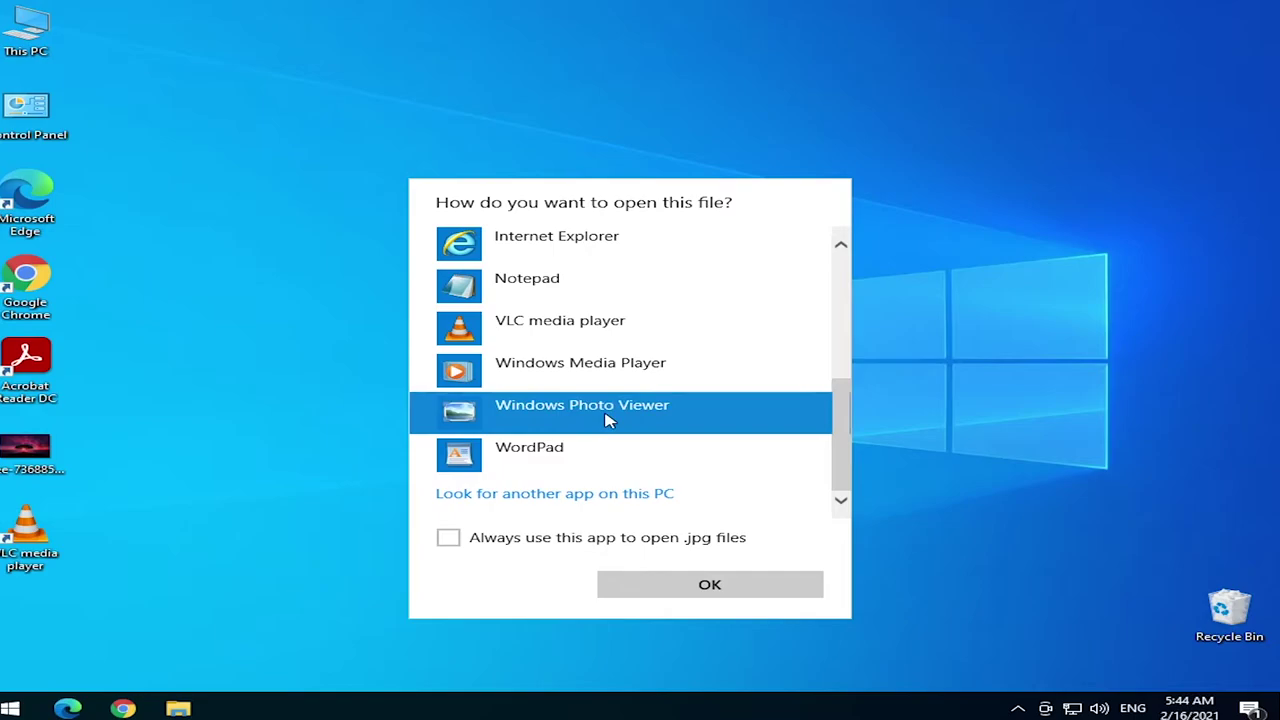
{"action": "left_click", "coordinate": [449, 540]}
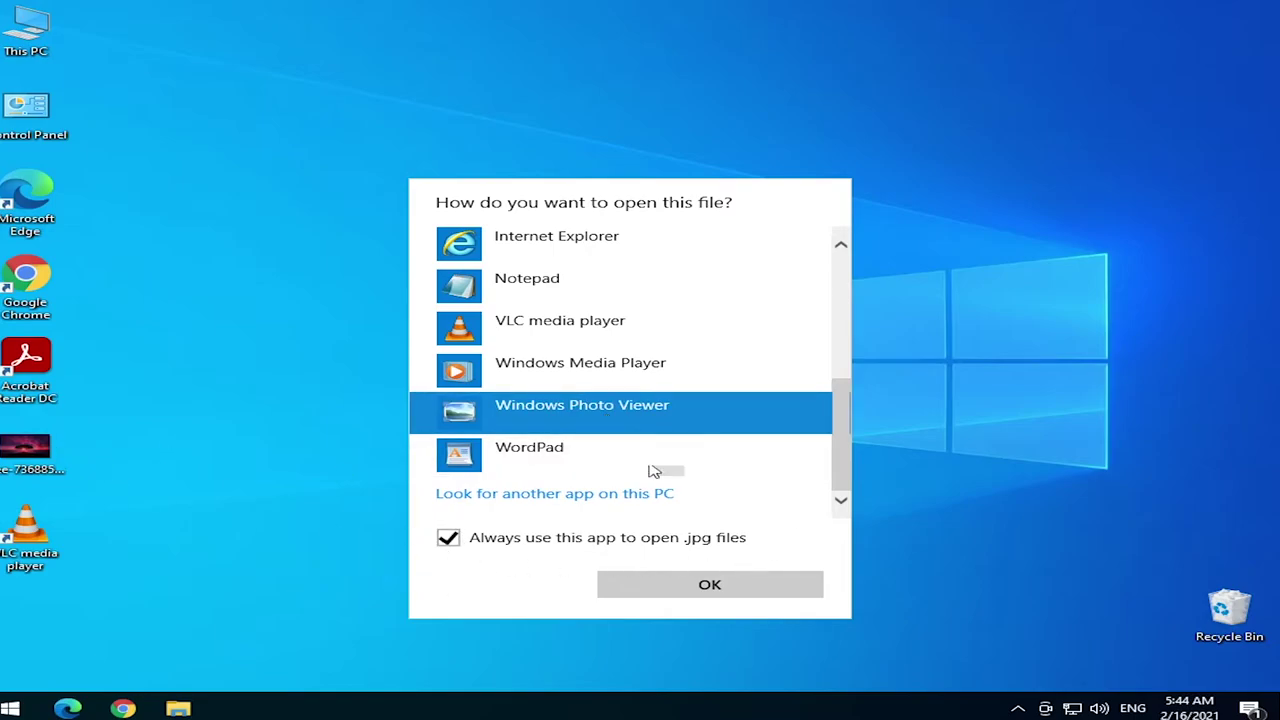
{"action": "left_click", "coordinate": [724, 590]}
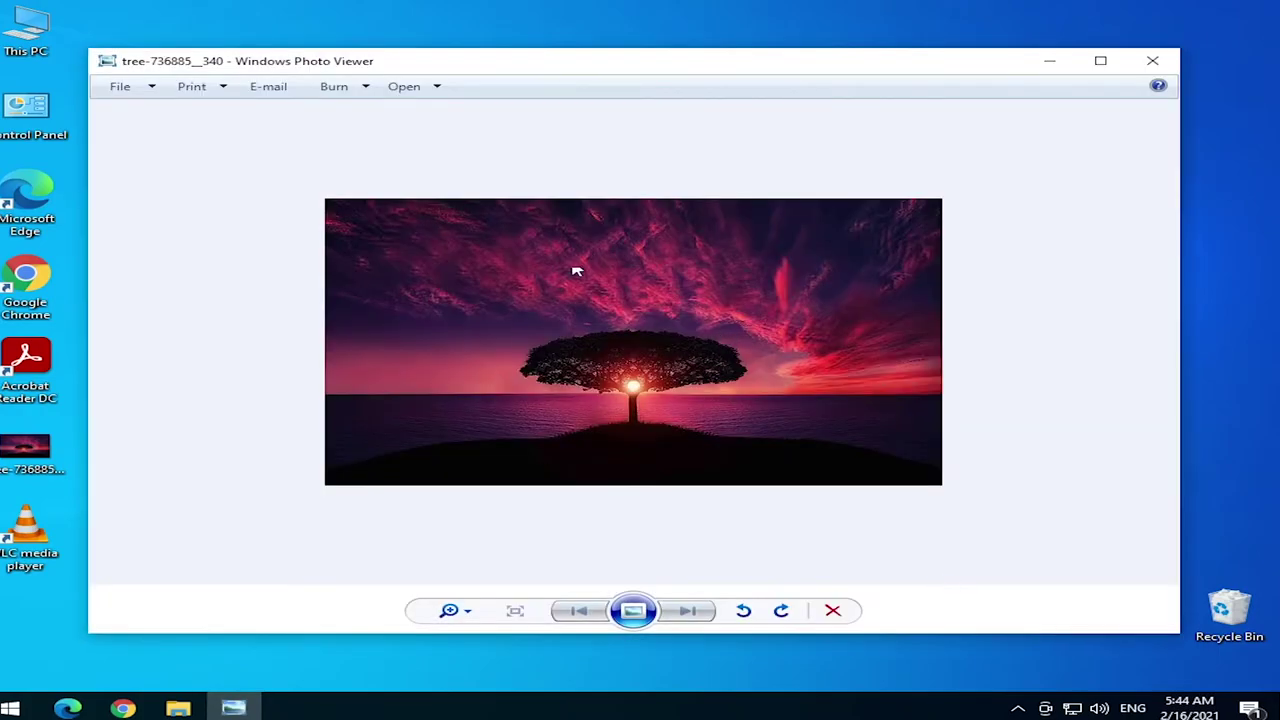
- Zoom the tree picture in and out in Windows Photo Viewer and close the viewer
{"action": "scroll", "coordinate": [641, 308], "scroll_direction": "up", "scroll_amount": 1}
{"action": "scroll", "coordinate": [632, 358], "scroll_direction": "down", "scroll_amount": 1}
{"action": "left_click", "coordinate": [1150, 60]}
{"action": "right_click", "coordinate": [287, 377]}
{"action": "left_click", "coordinate": [382, 428]}
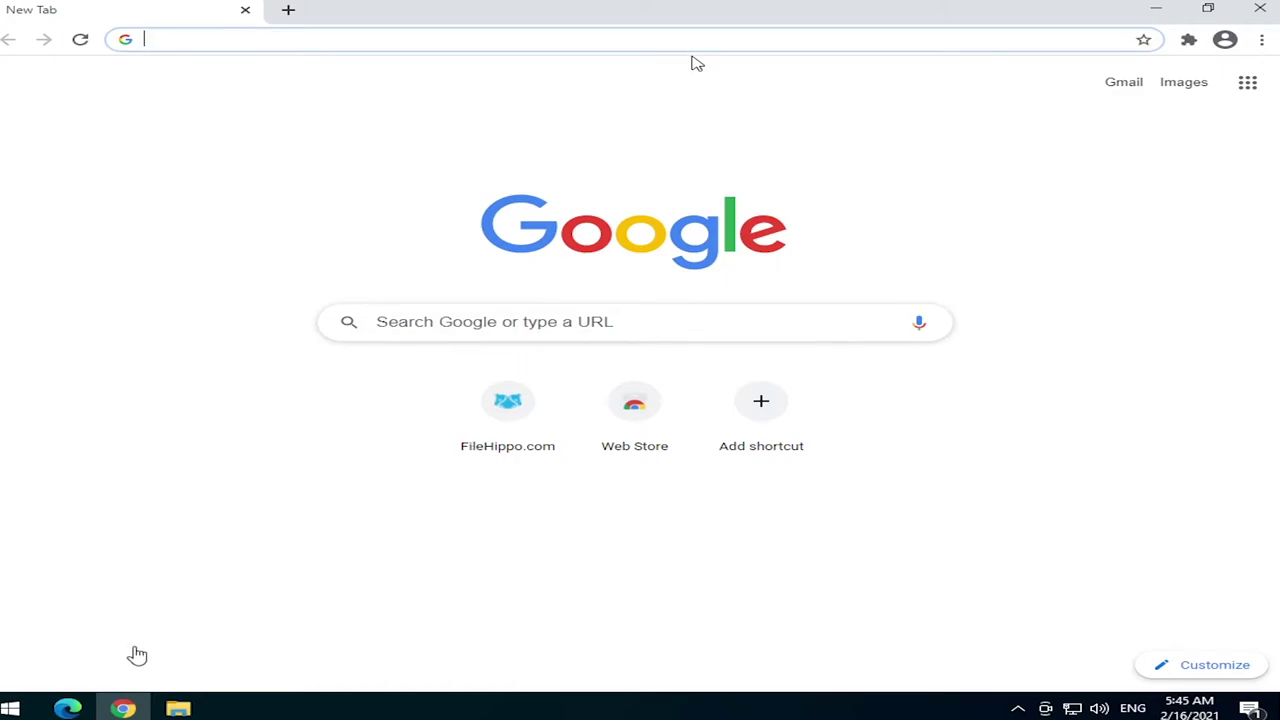
- Find and open Control Panel in a maximized window with its items displayed as large icons
{"action": "left_click", "coordinate": [28, 705]}
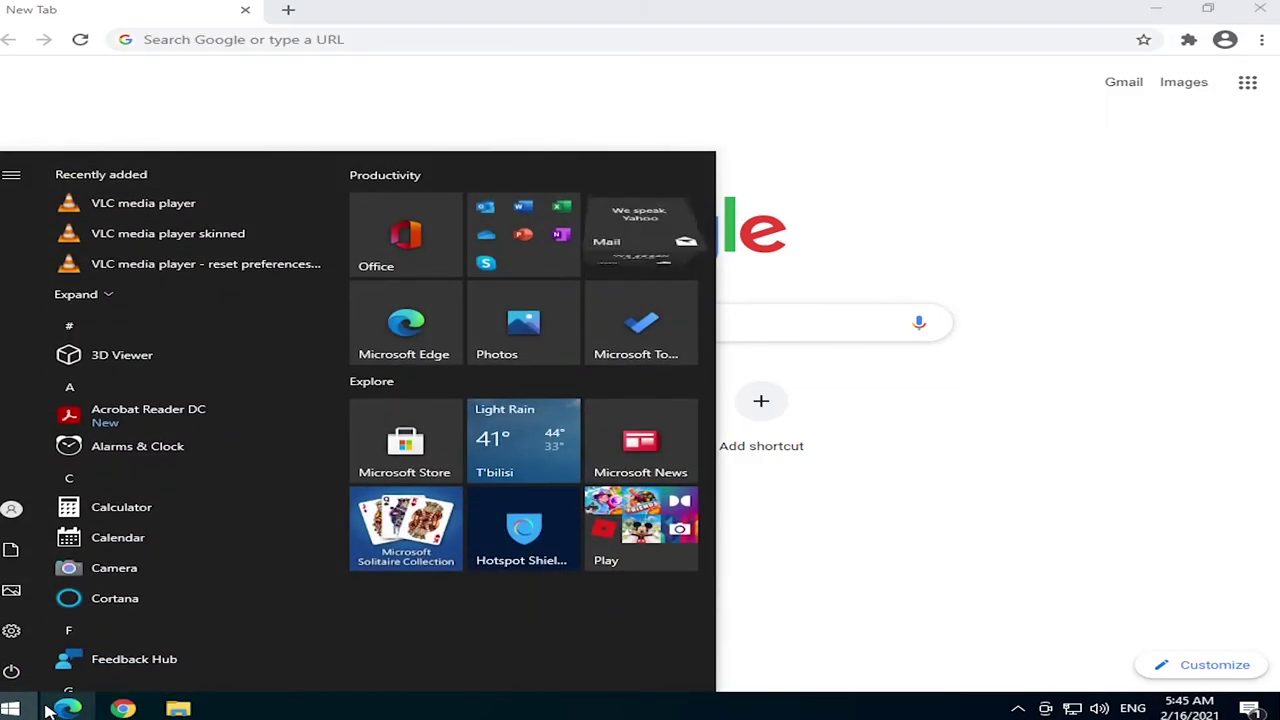
{"action": "type", "text": "control"}
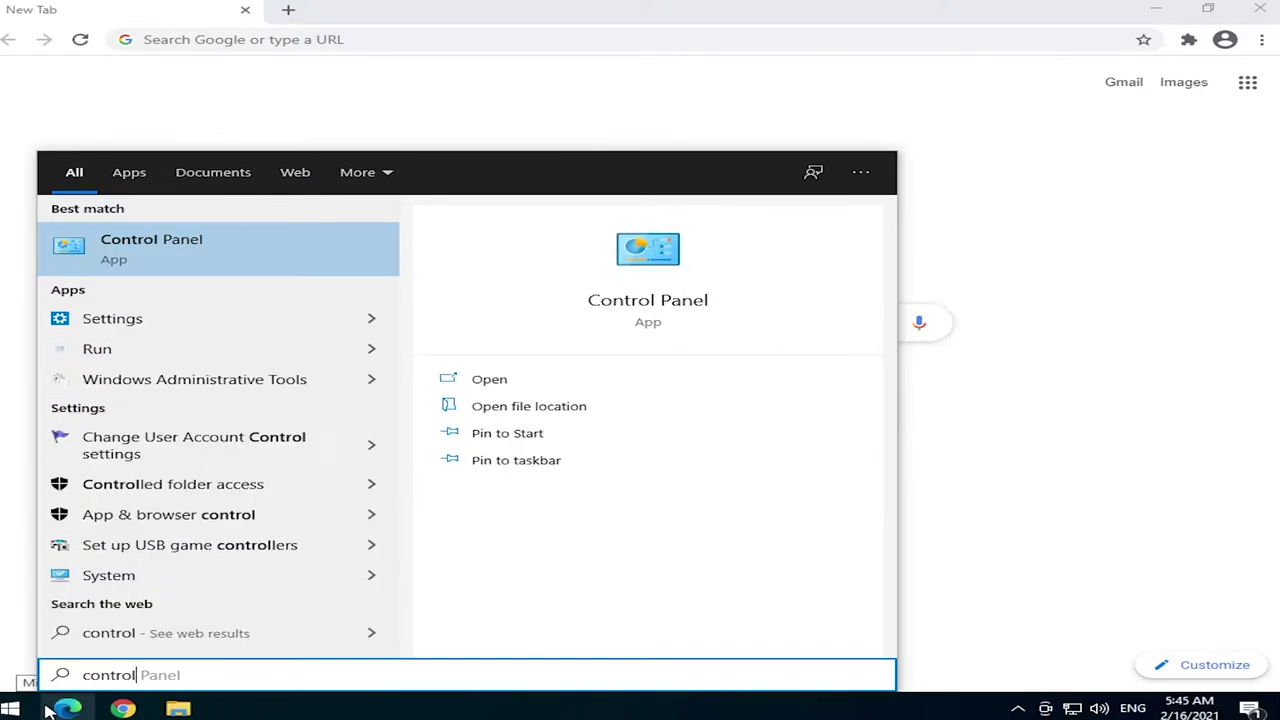
{"action": "key", "text": "Return"}
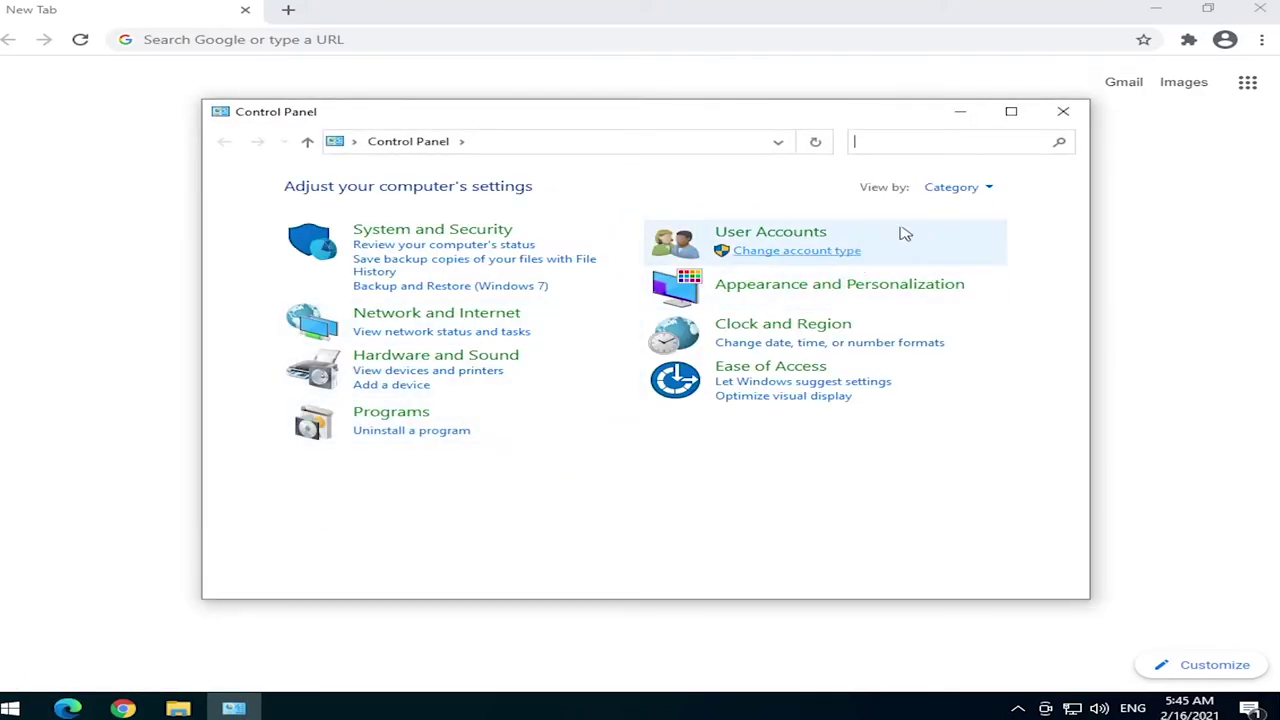
{"action": "left_click", "coordinate": [957, 190]}
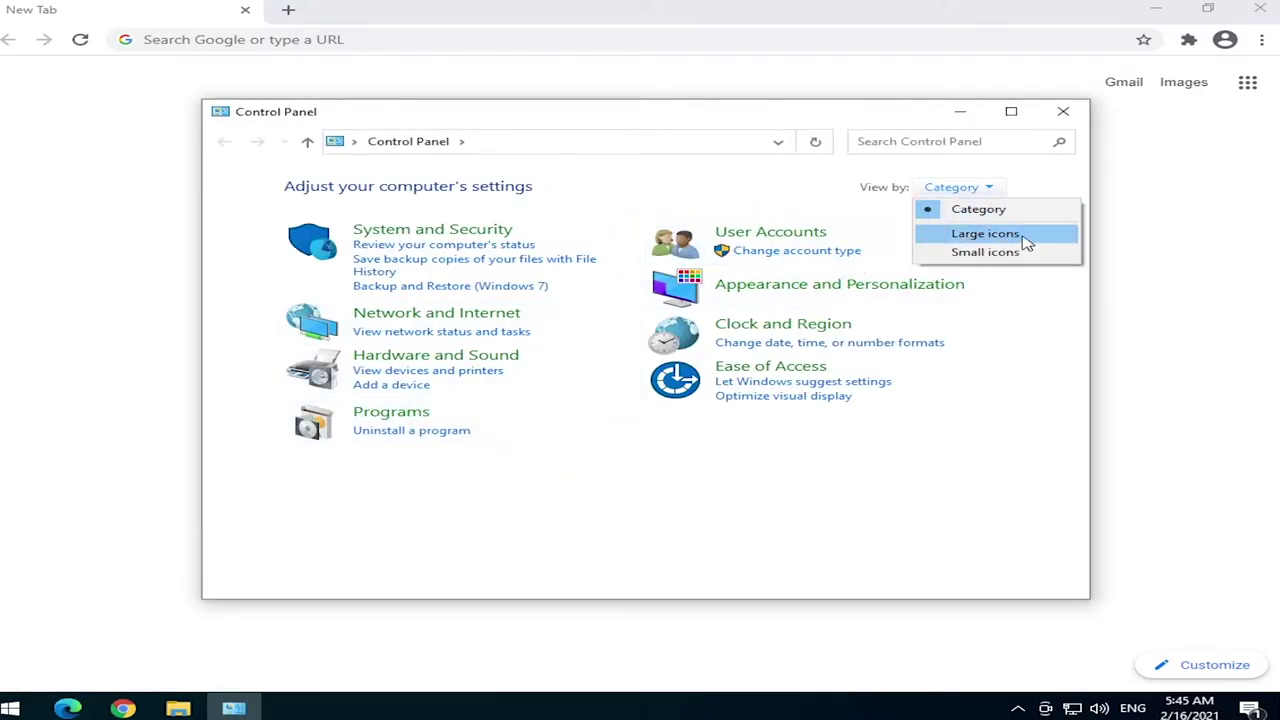
{"action": "left_click", "coordinate": [1025, 236]}
{"action": "left_click", "coordinate": [1013, 113]}
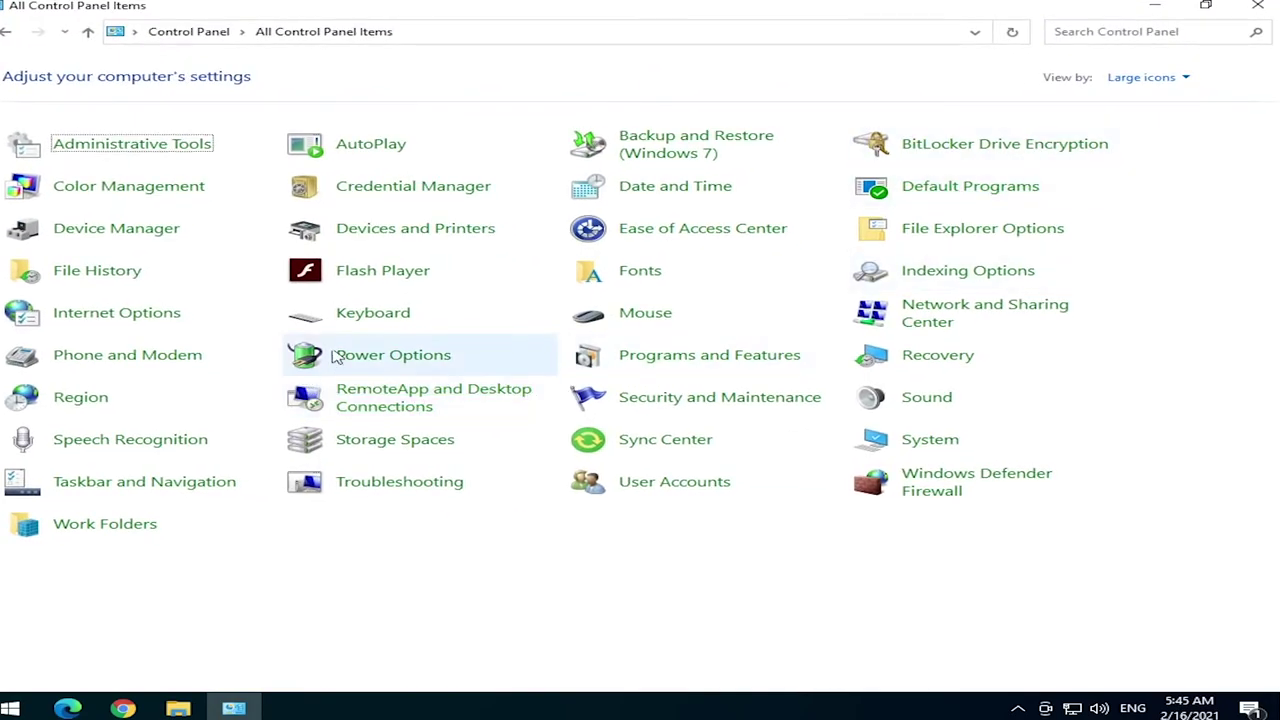
- Choose the High performance plan from the additional plans in Power Options and close the window
{"action": "left_click", "coordinate": [397, 360]}
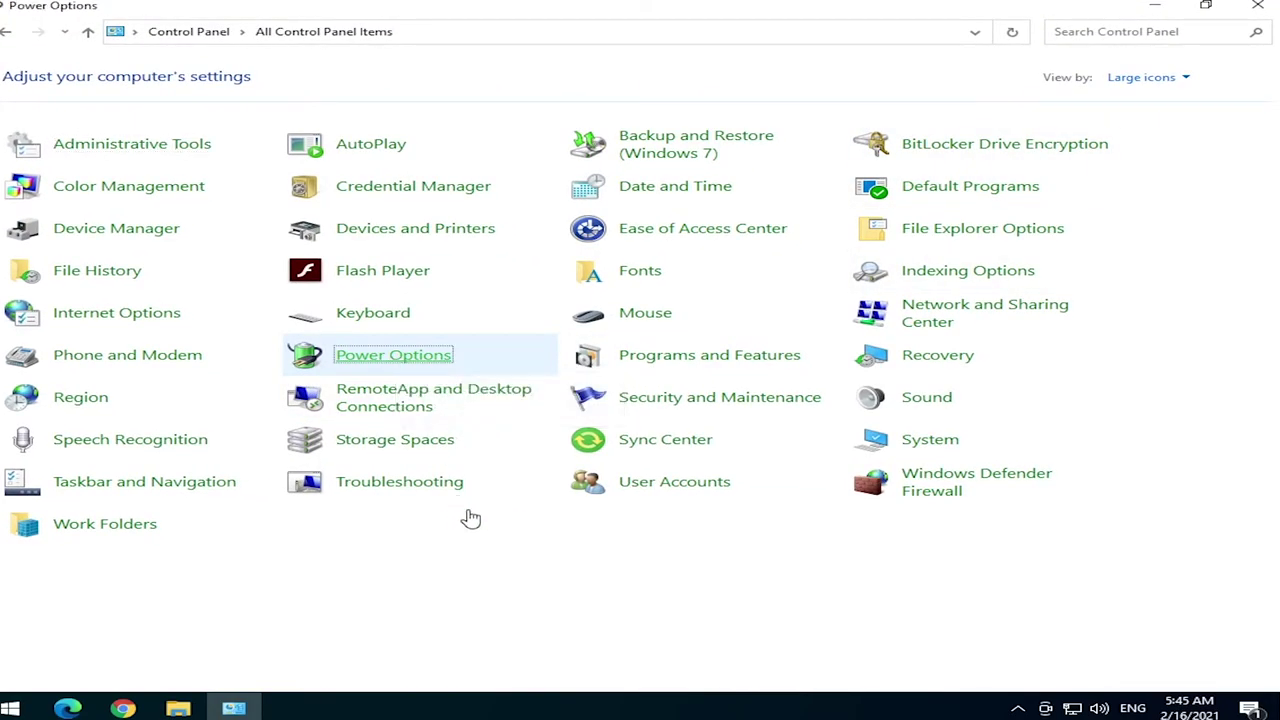
{"action": "left_click", "coordinate": [882, 250]}
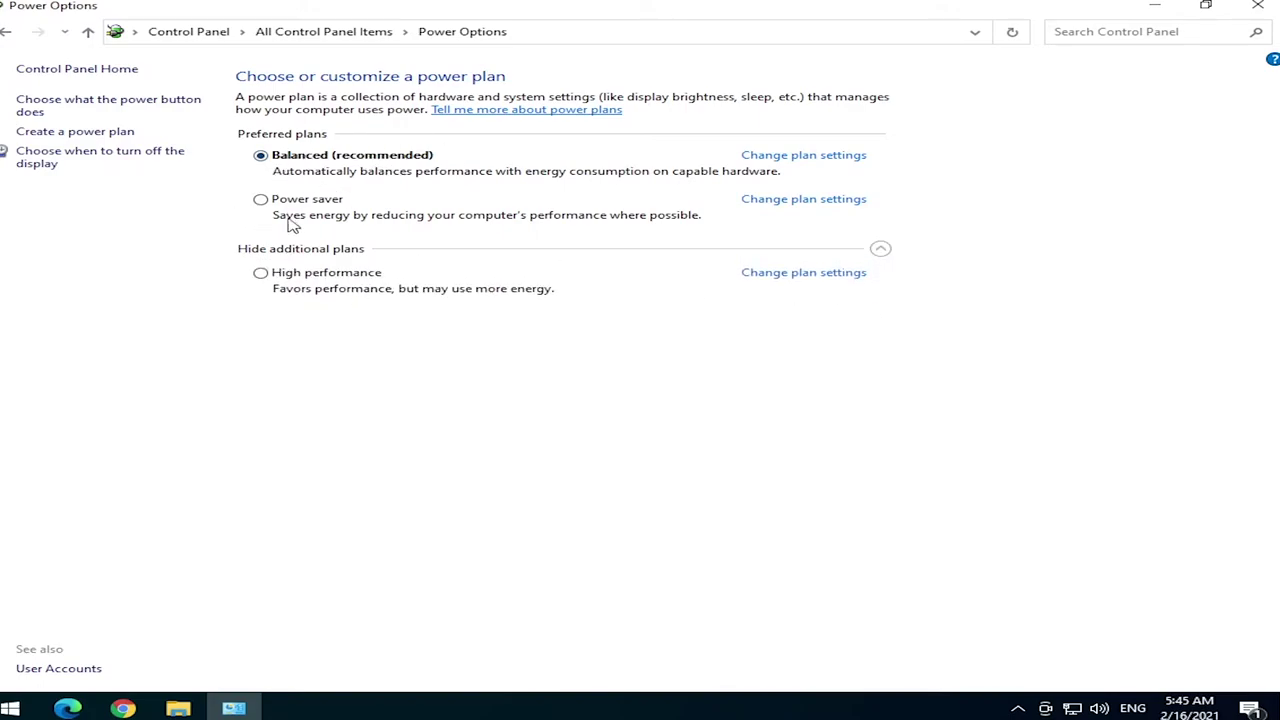
{"action": "left_click", "coordinate": [262, 273]}
{"action": "left_click", "coordinate": [1262, 12]}
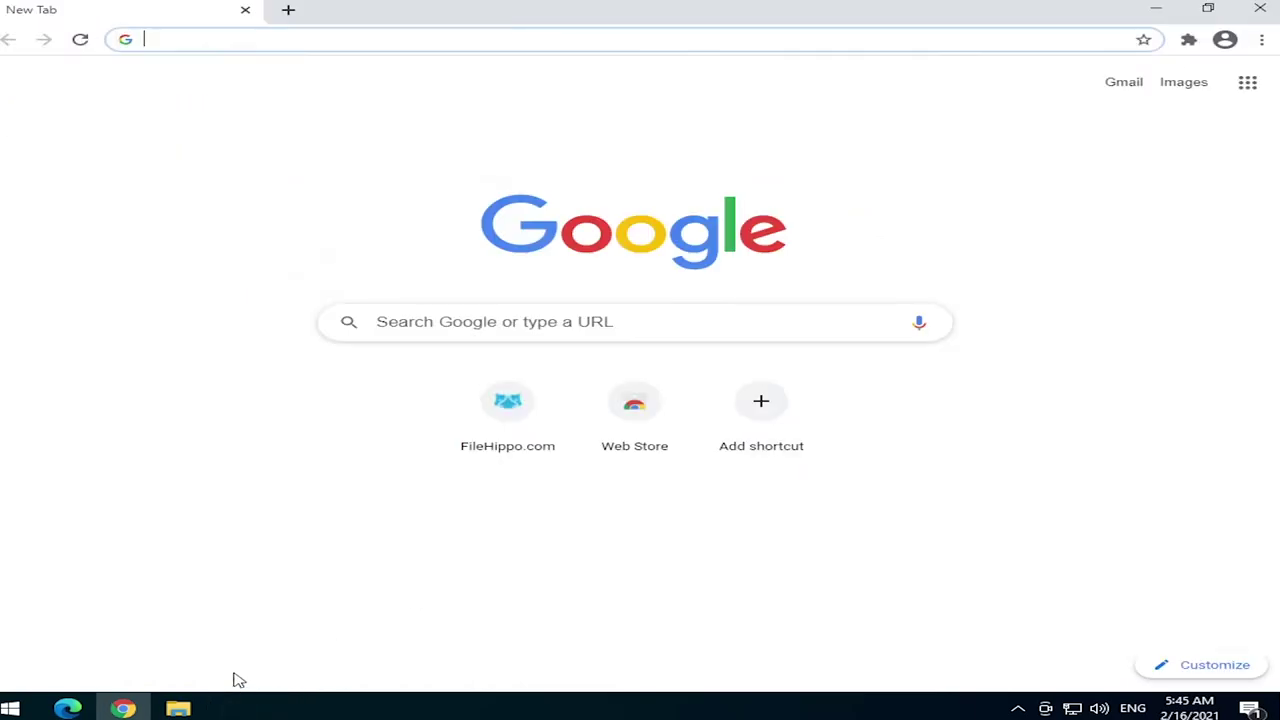
- Search Google in Chrome for "ultimate performance windows 10"
{"action": "left_click", "coordinate": [418, 41]}
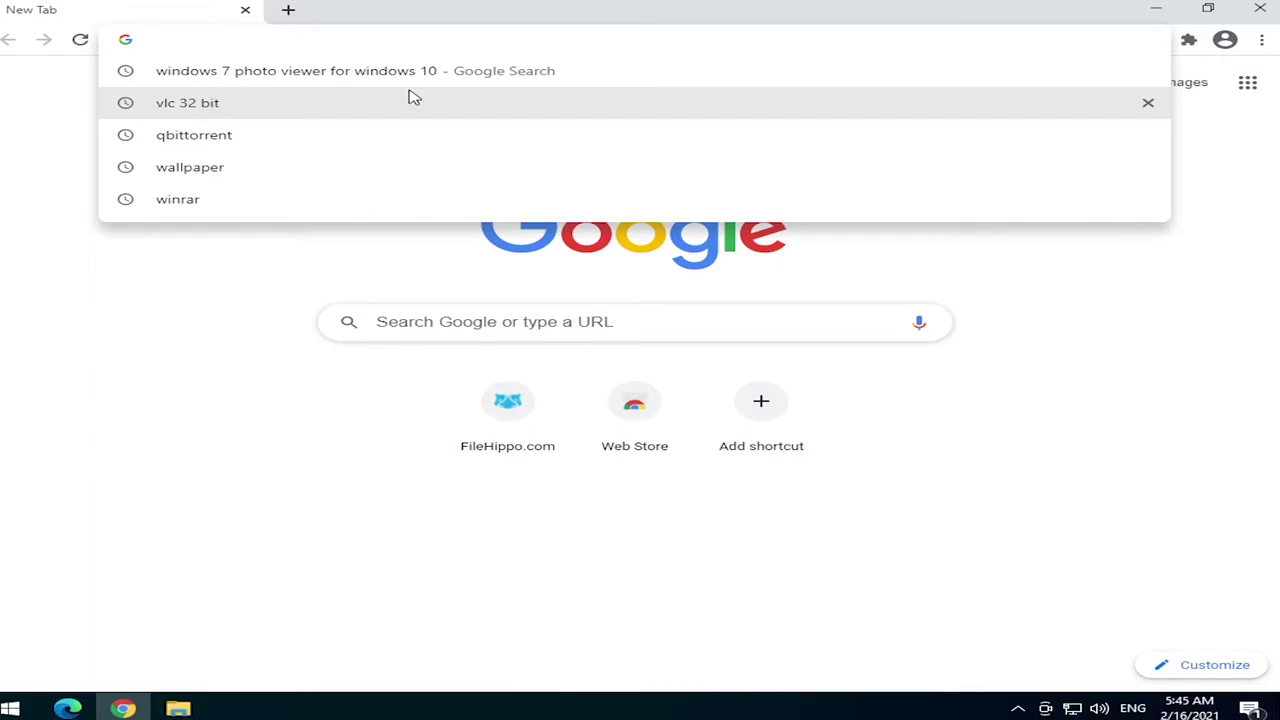
{"action": "type", "text": "ultimate "}
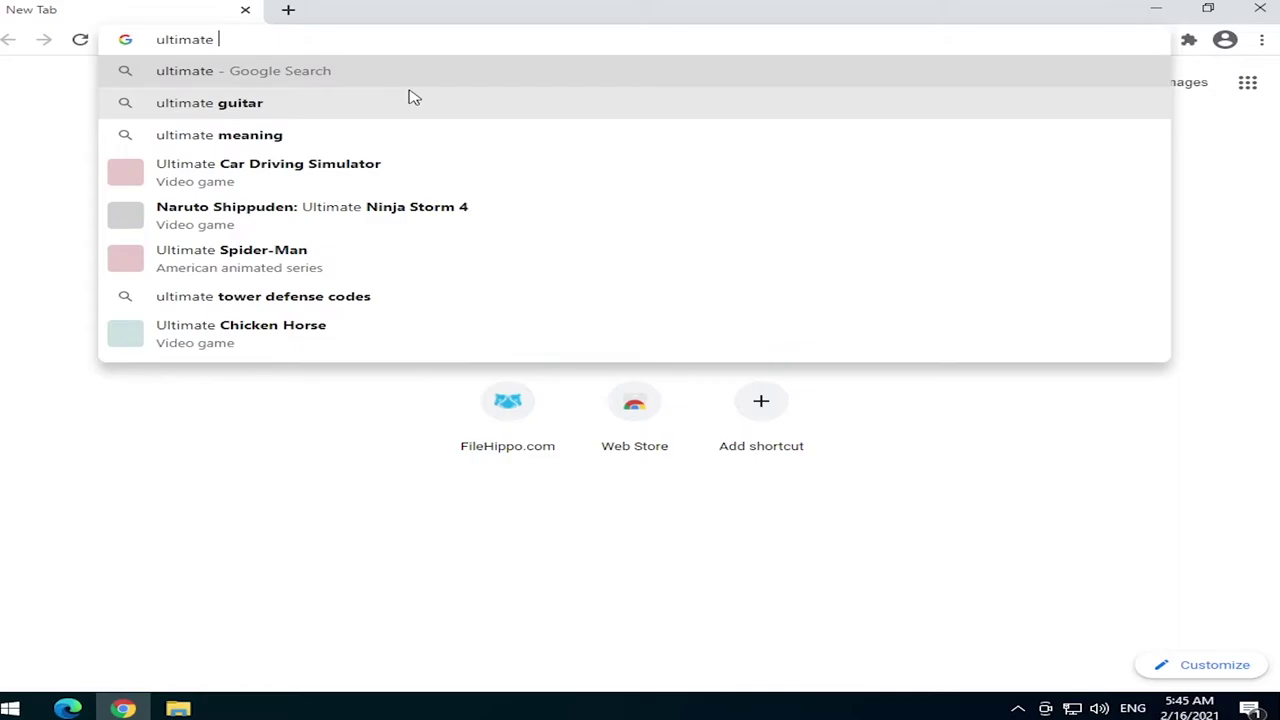
{"action": "type", "text": "performac"}
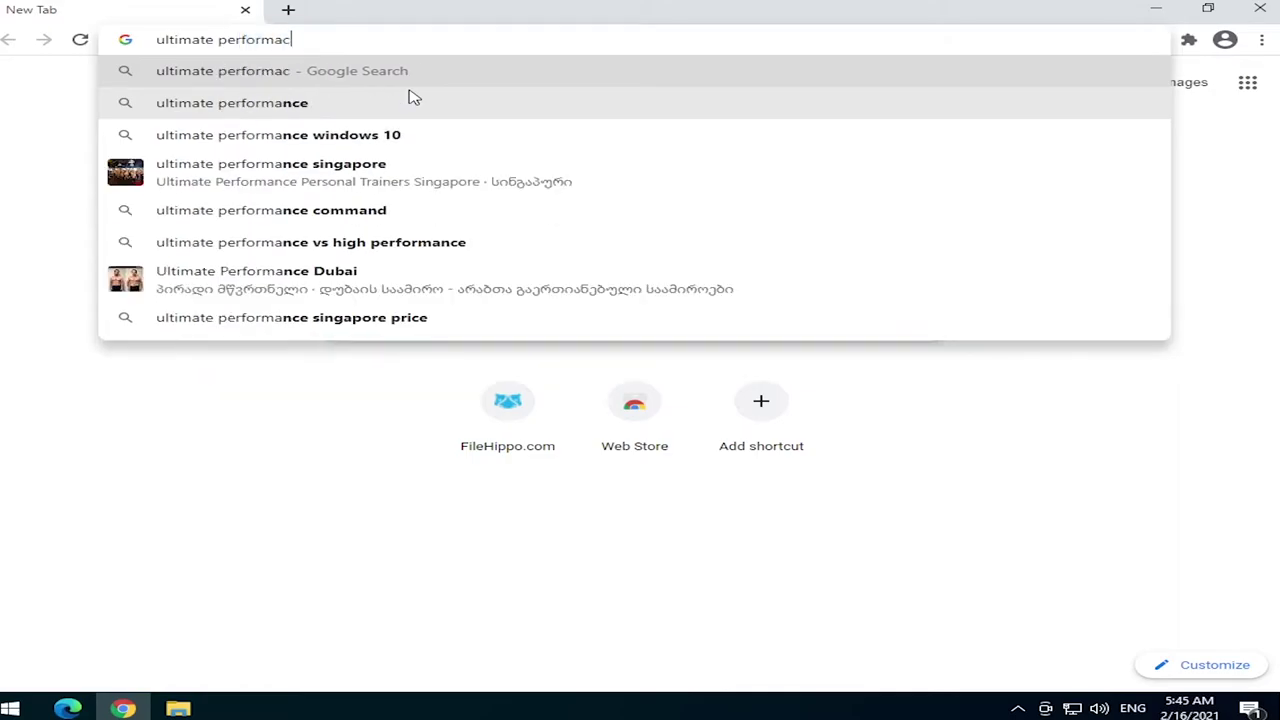
{"action": "key", "text": "BackSpace"}
{"action": "type", "text": "nce winsows"}
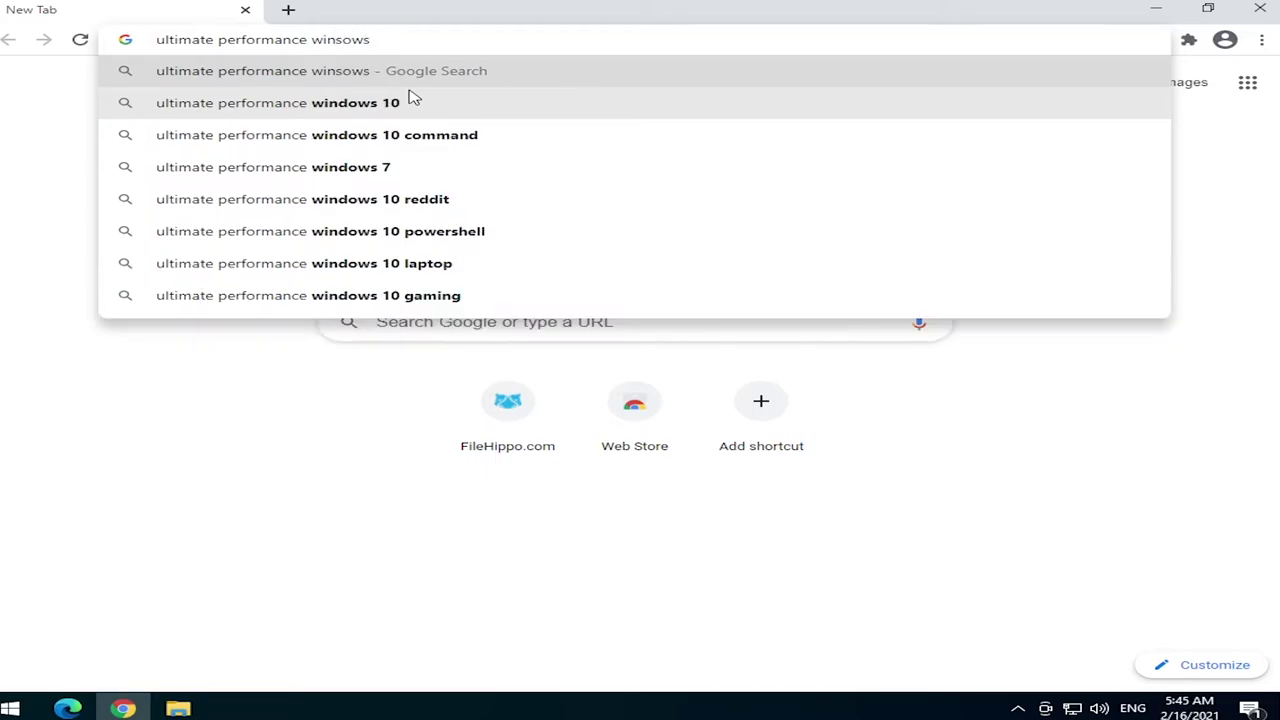
{"action": "left_click", "coordinate": [411, 100]}
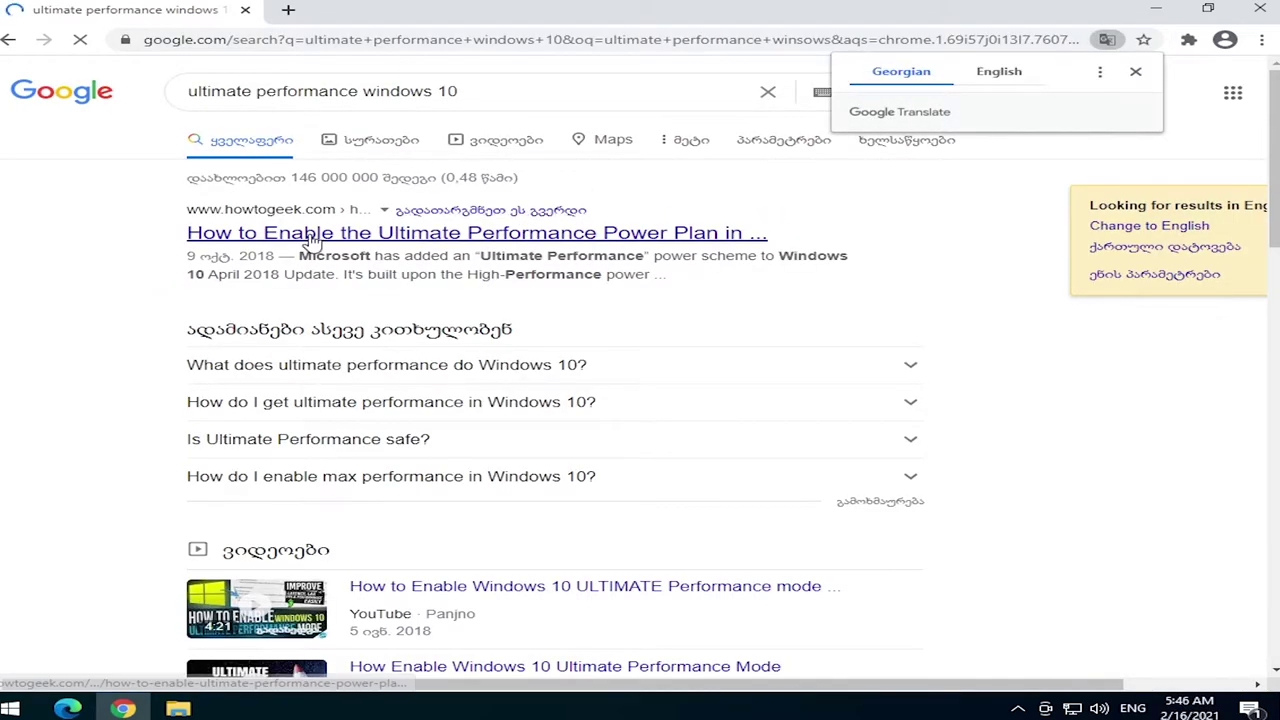
- Copy the powercfg -duplicatescheme command from How-To Geek's Ultimate Performance power plan article and close the browser
{"action": "scroll", "coordinate": [686, 374], "scroll_direction": "down", "scroll_amount": 15}
{"action": "scroll", "coordinate": [625, 362], "scroll_direction": "down", "scroll_amount": 10}
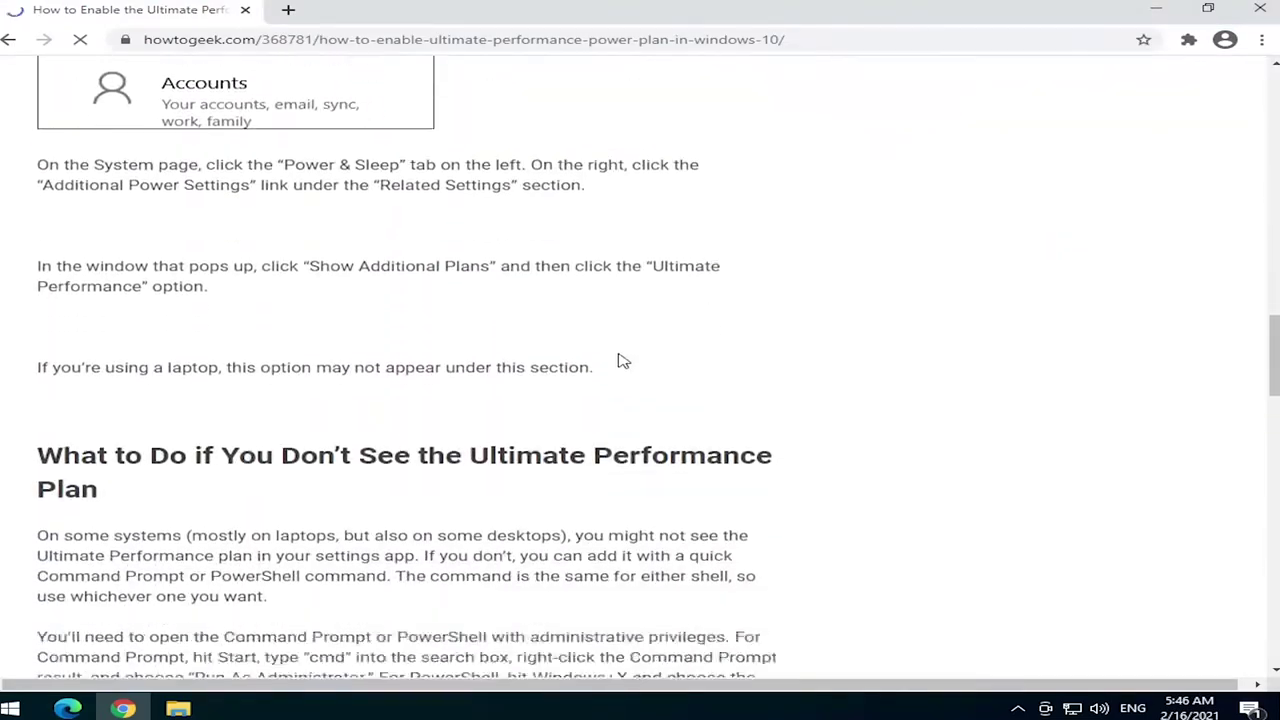
{"action": "scroll", "coordinate": [575, 357], "scroll_direction": "down", "scroll_amount": 1}
{"action": "left_click_drag", "start_coordinate": [590, 384], "coordinate": [50, 384]}
{"action": "right_click", "coordinate": [66, 382]}
{"action": "left_click", "coordinate": [178, 397]}
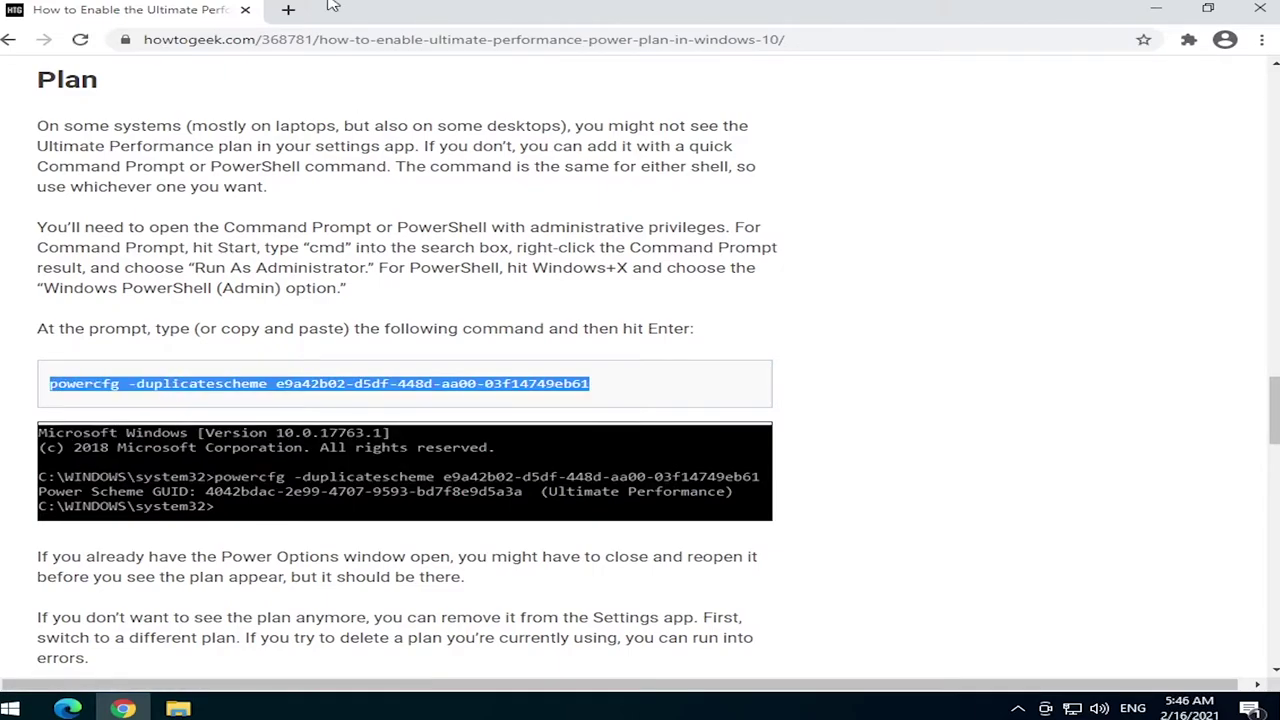
{"action": "left_click", "coordinate": [1250, 10]}
- Find Windows PowerShell and run it as administrator
{"action": "left_click", "coordinate": [12, 710]}
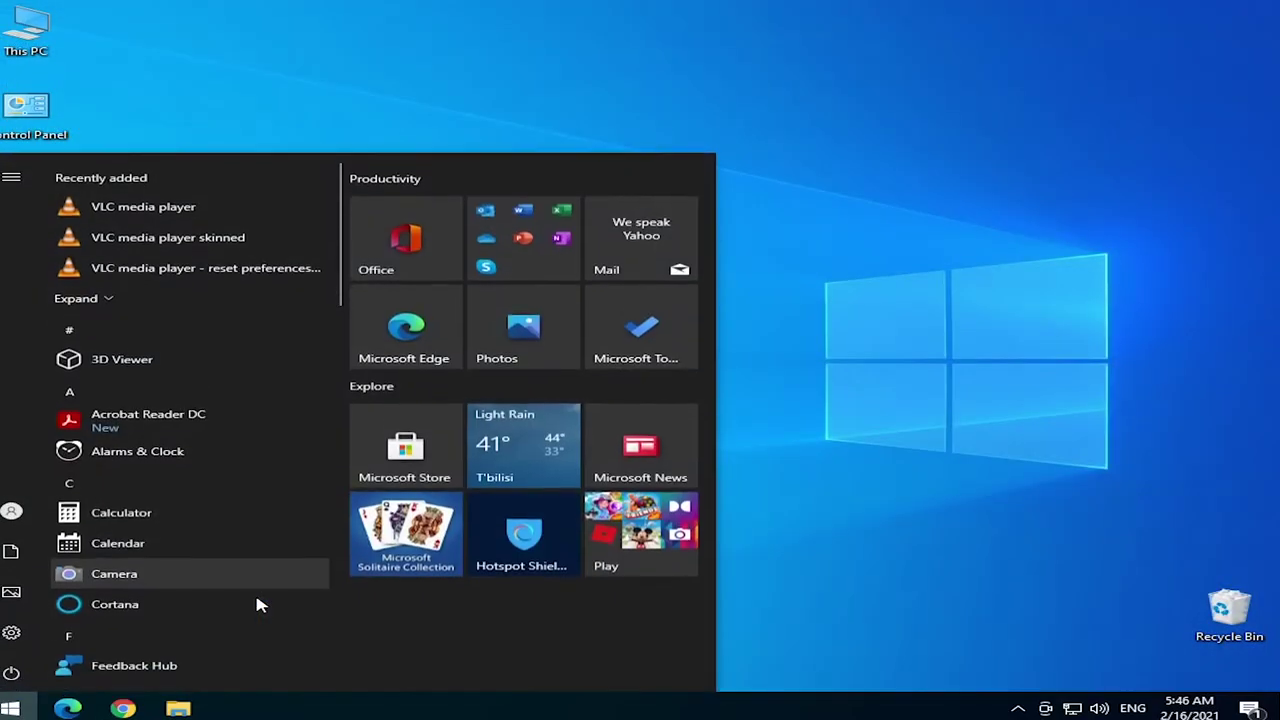
{"action": "type", "text": "powershell"}
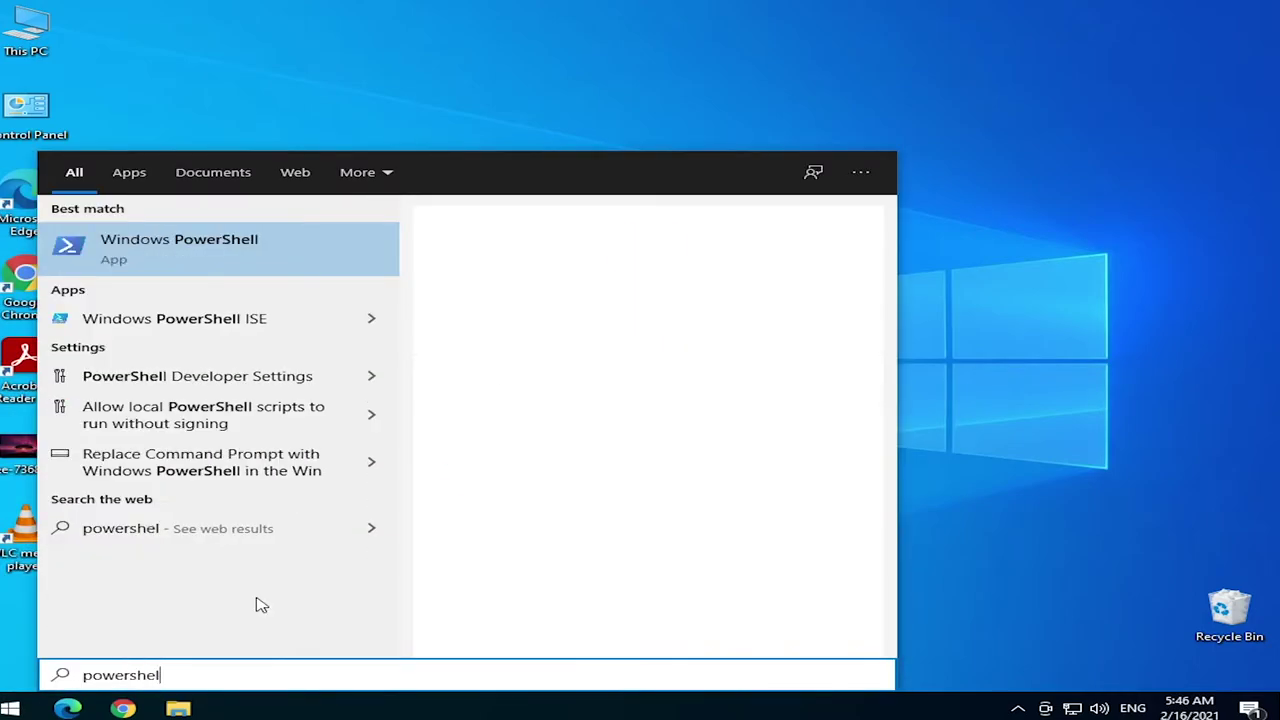
{"action": "right_click", "coordinate": [163, 250]}
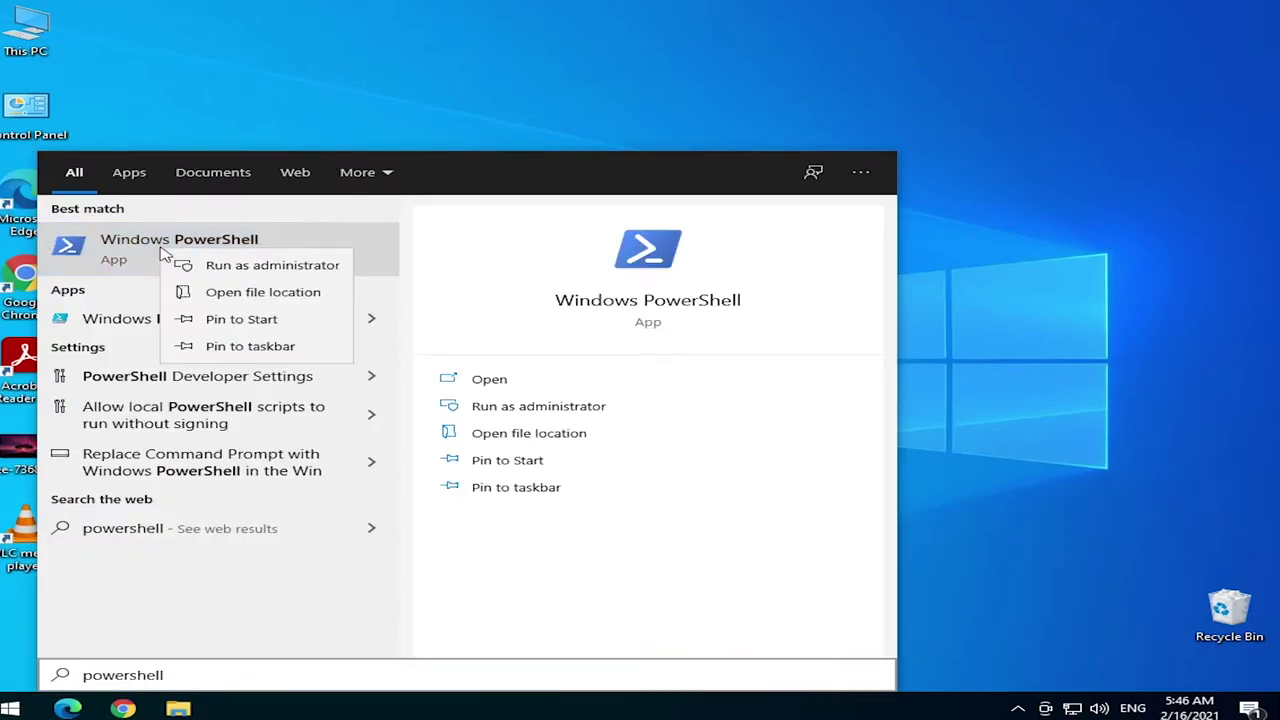
{"action": "left_click", "coordinate": [266, 265]}
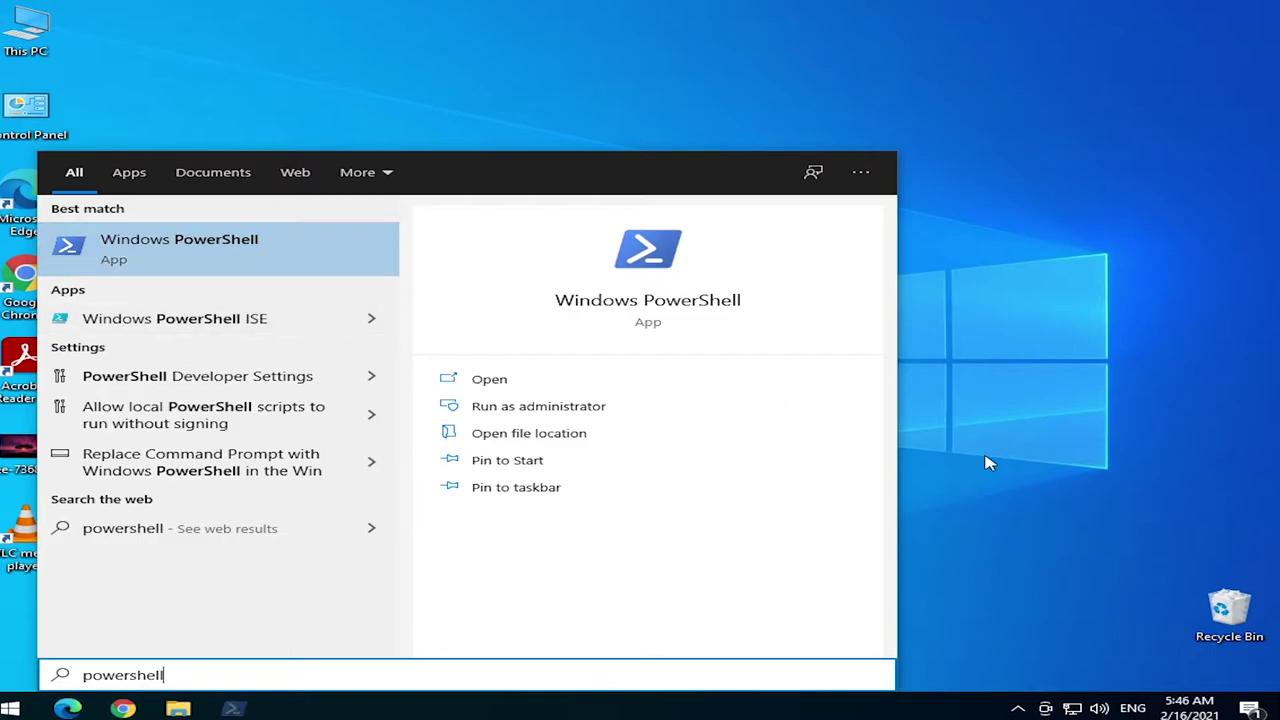
{"action": "left_click", "coordinate": [612, 82]}
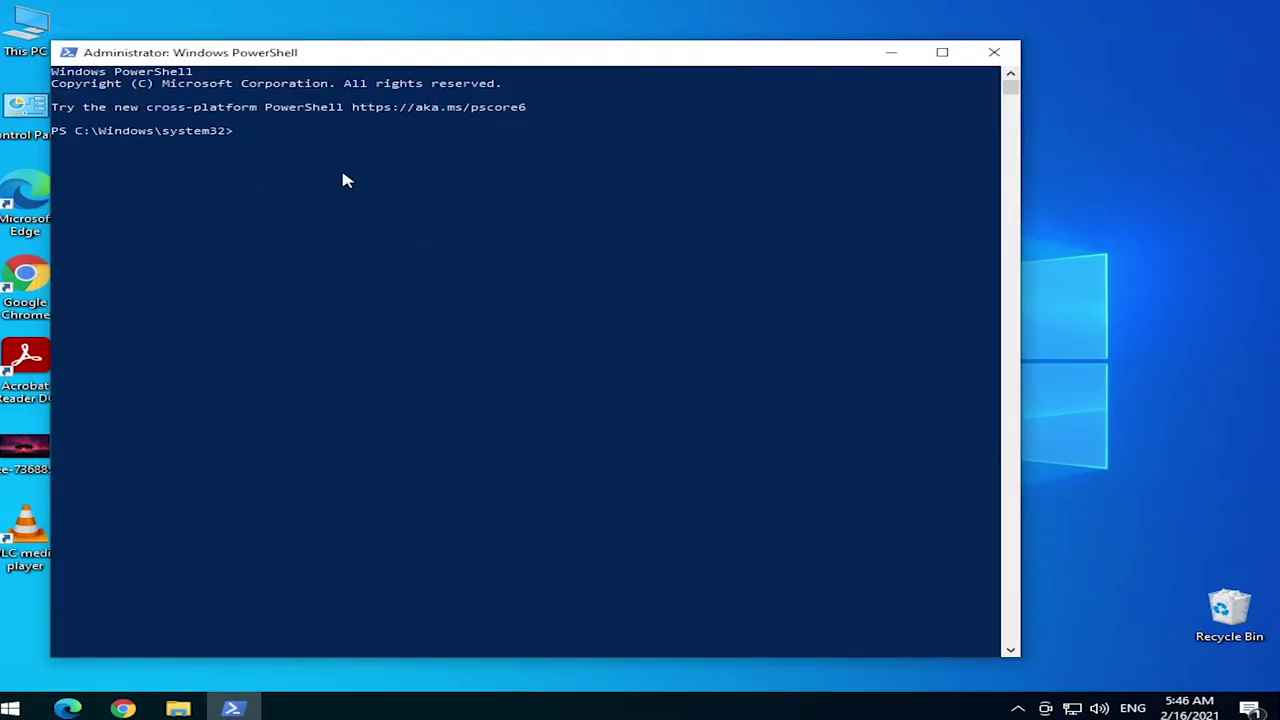
- Run powercfg -duplicatescheme e9a42b02-d5df-448d-aa00-03f14749eb61 in PowerShell and close its window
{"action": "key", "text": "ctrl+v"}
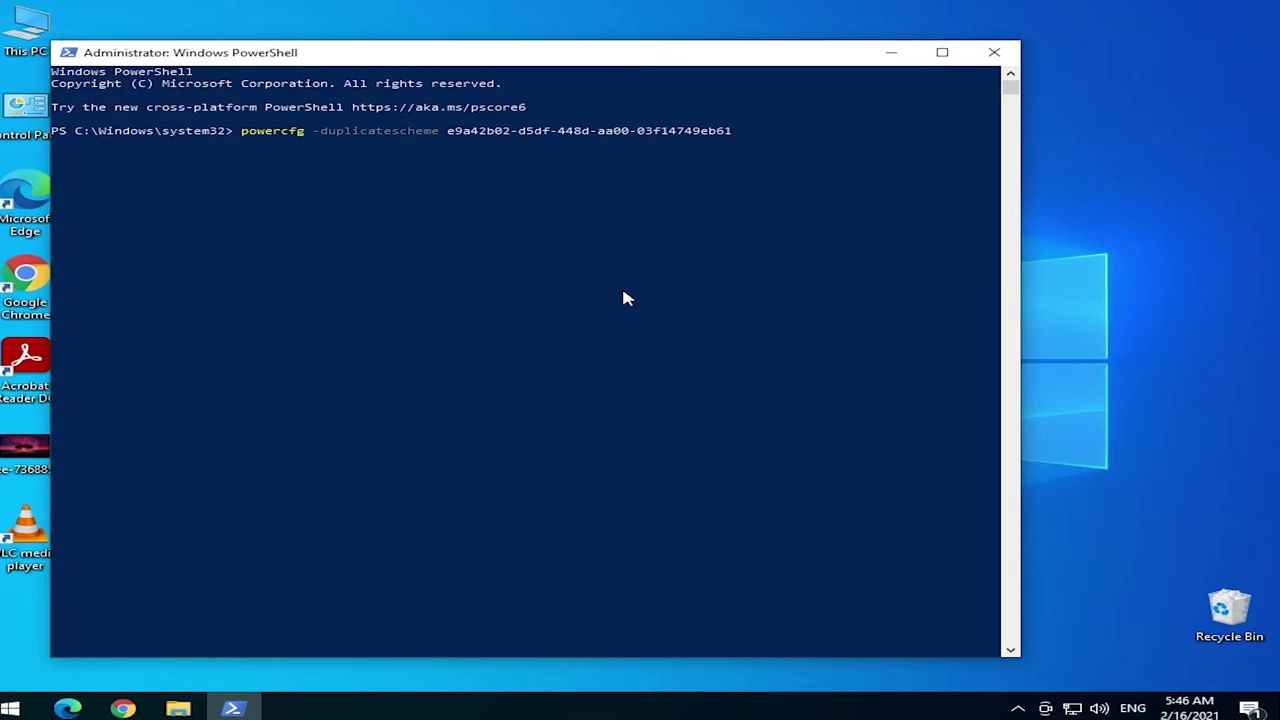
{"action": "key", "text": "Return"}
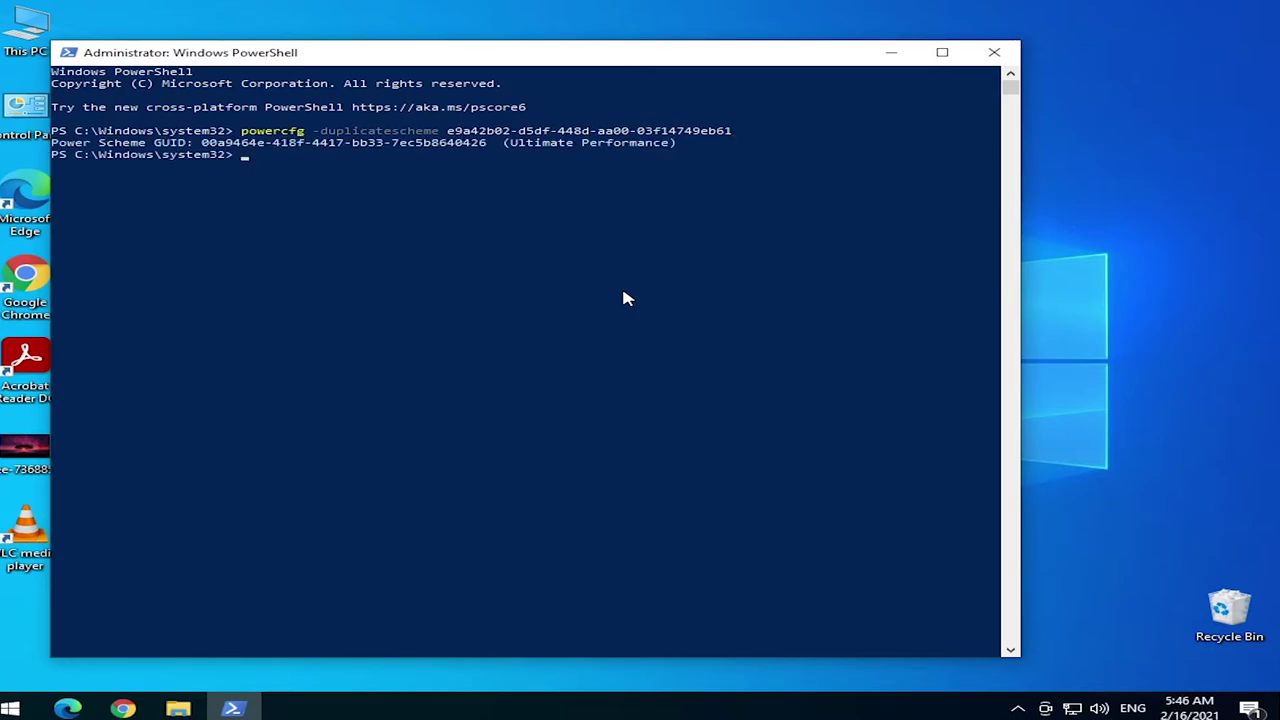
{"action": "left_click", "coordinate": [994, 52]}
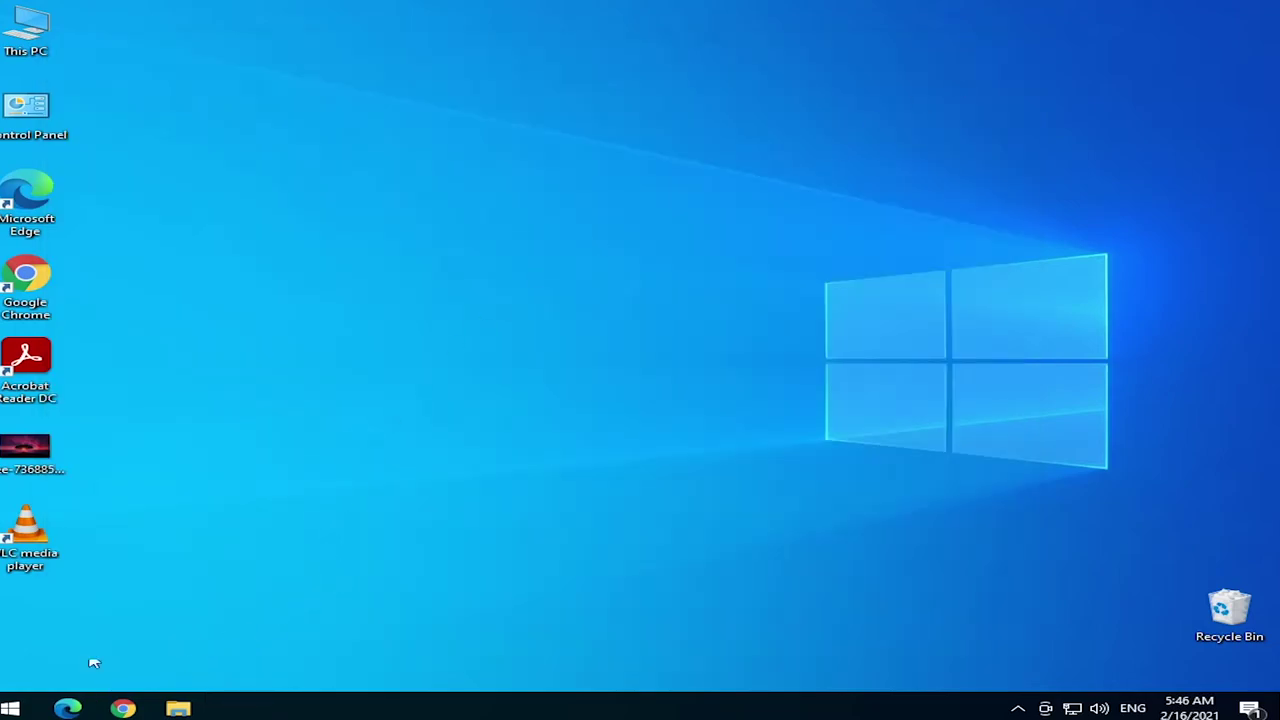
- Activate the Ultimate Performance plan in Control Panel's Power Options
{"action": "double_click", "coordinate": [5, 122]}
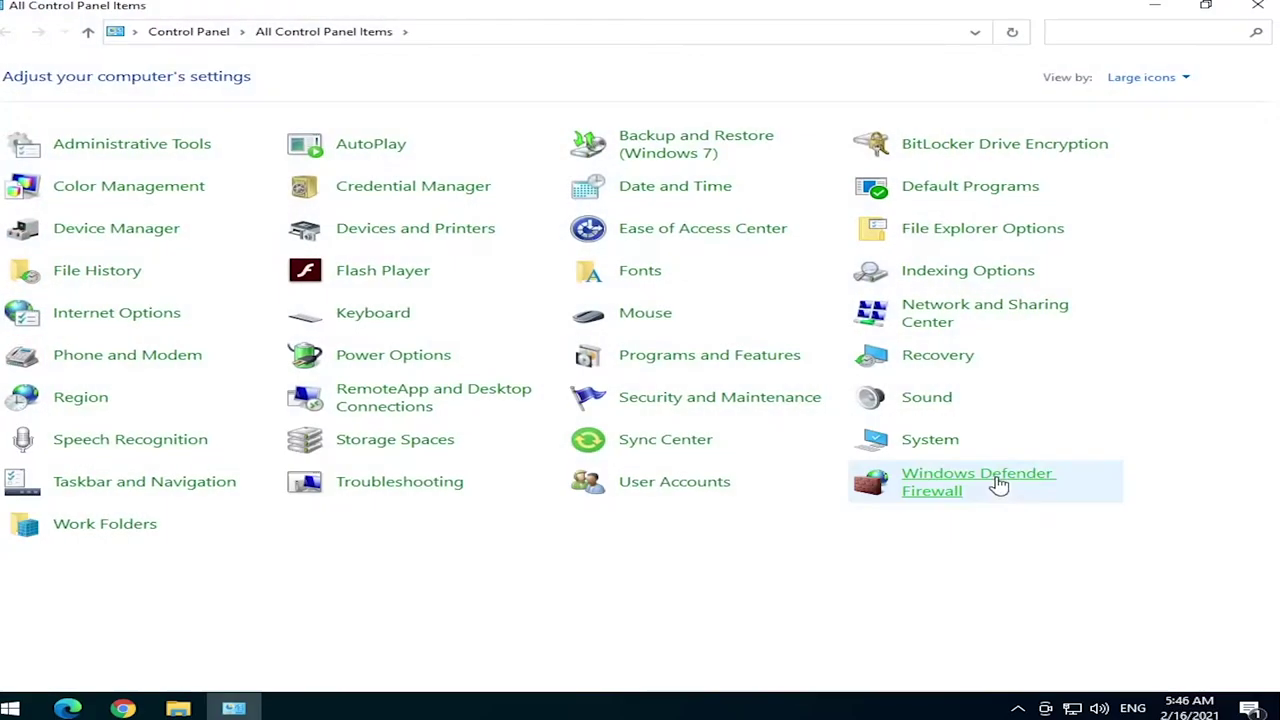
{"action": "left_click", "coordinate": [391, 362]}
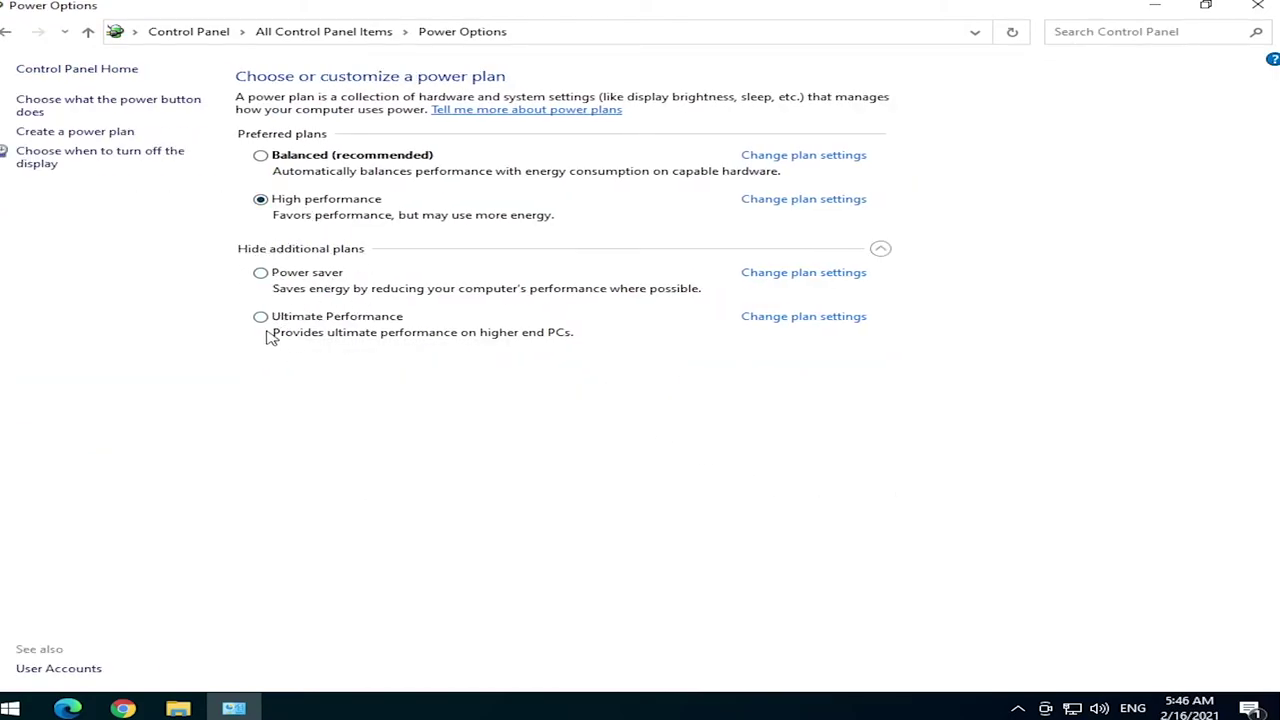
{"action": "left_click", "coordinate": [264, 336]}
- Set the Ultimate Performance plan to turn off the display after 1 hour, save the changes and close the window
{"action": "left_click", "coordinate": [792, 320]}
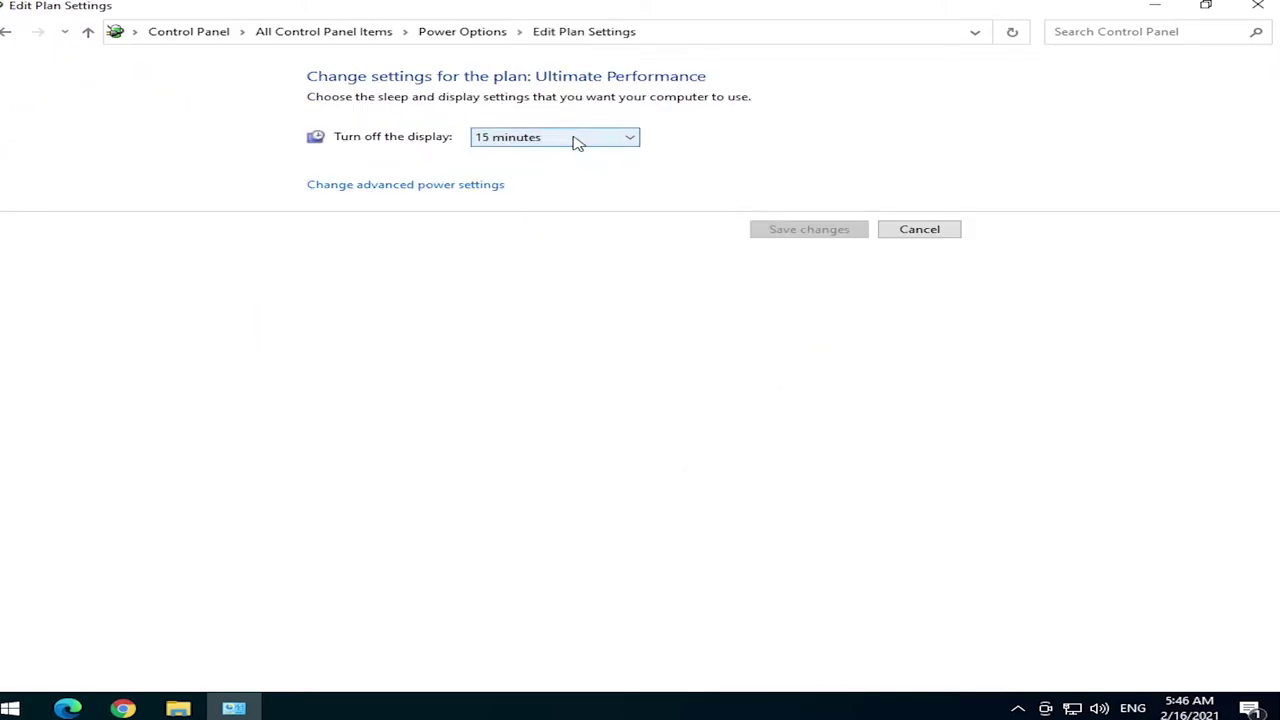
{"action": "left_click", "coordinate": [574, 139]}
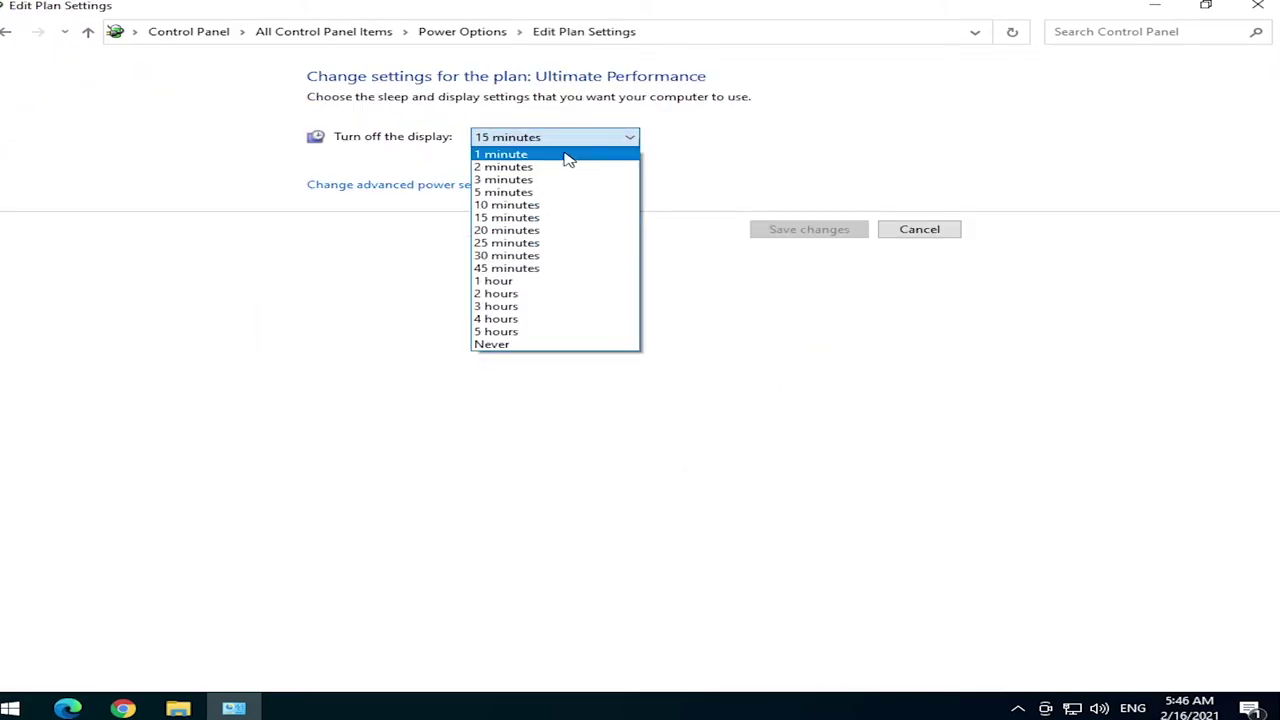
{"action": "left_click", "coordinate": [516, 282]}
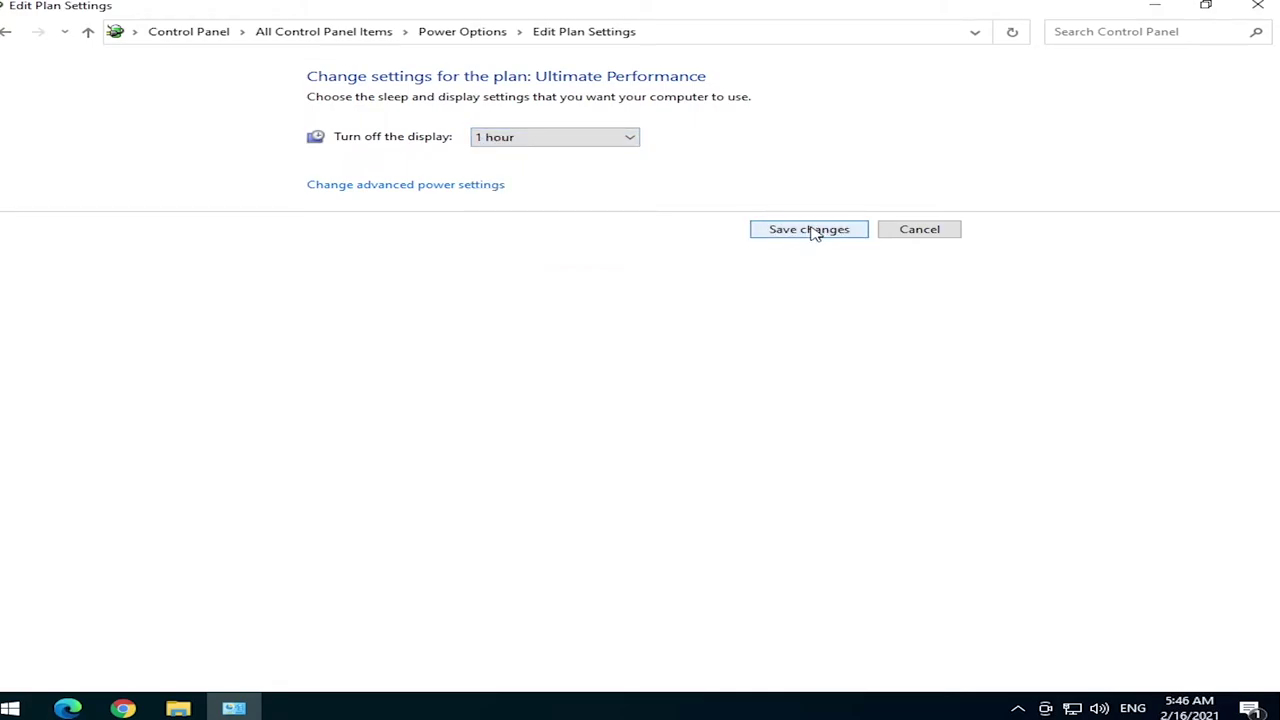
{"action": "left_click", "coordinate": [812, 230]}
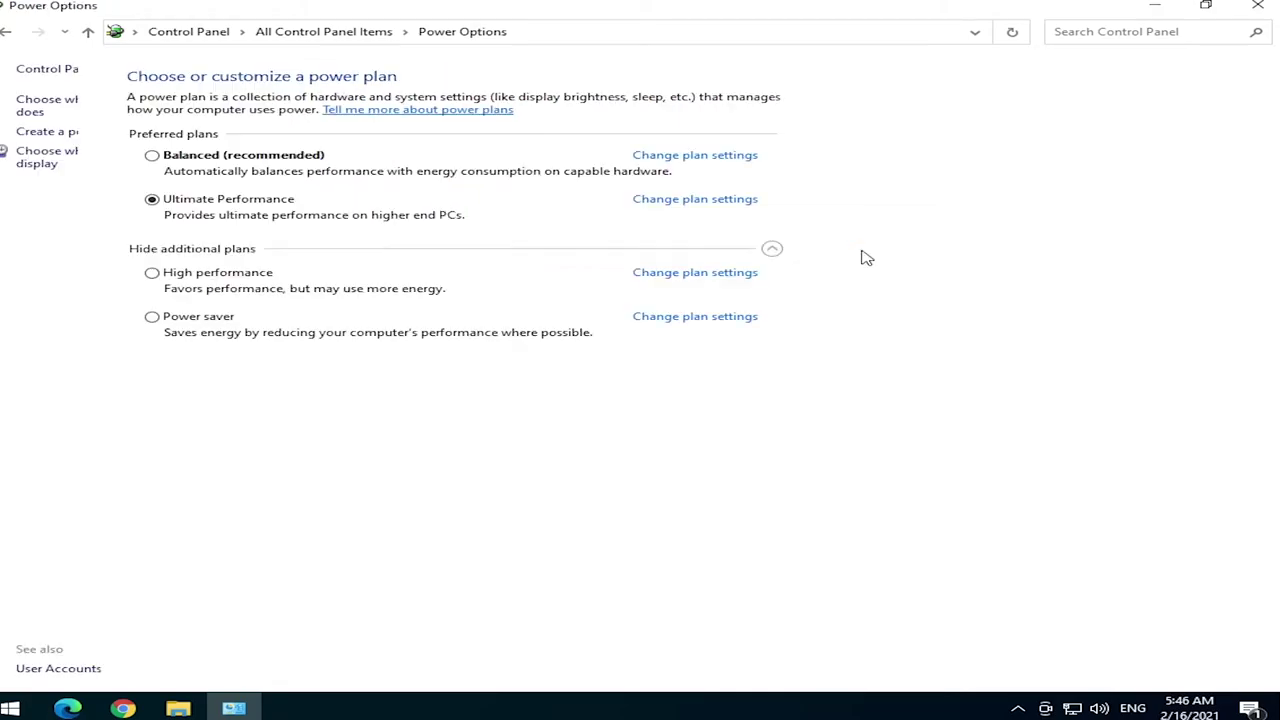
{"action": "left_click", "coordinate": [1258, 6]}
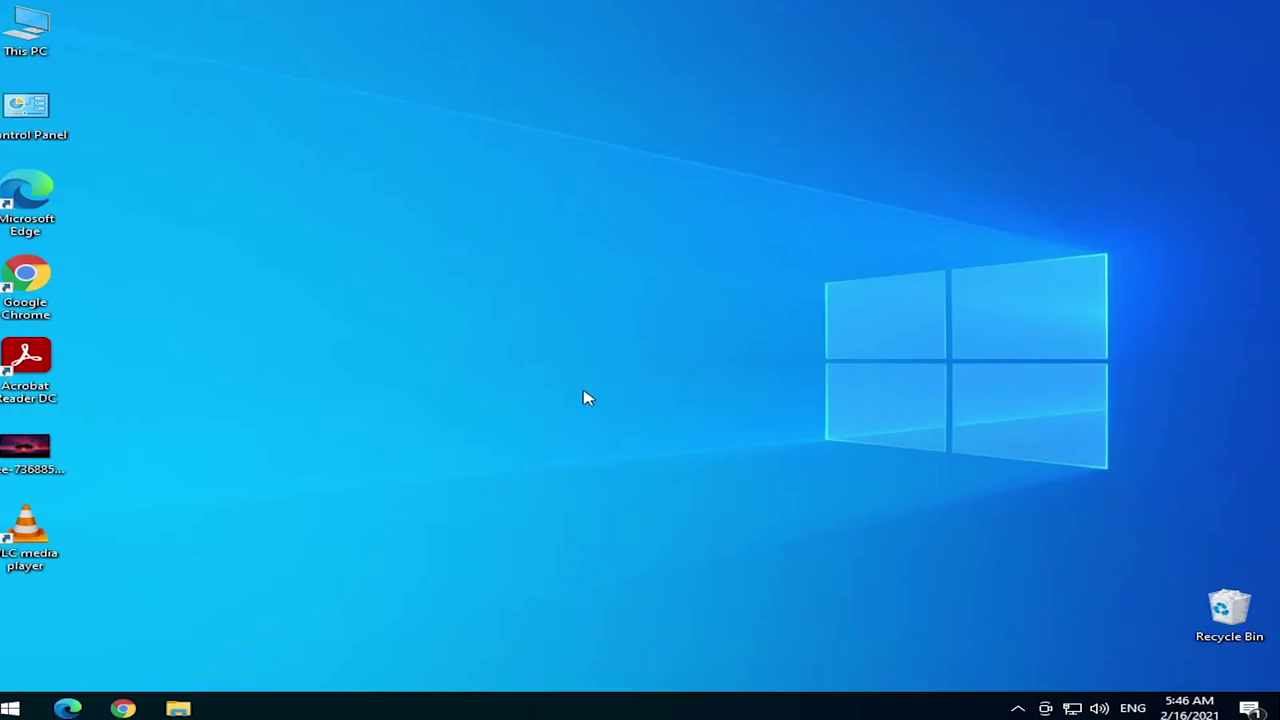
{"action": "left_click_drag", "start_coordinate": [160, 595], "coordinate": [18, 182]}
{"action": "left_click", "coordinate": [548, 464]}
{"action": "left_click", "coordinate": [10, 710]}
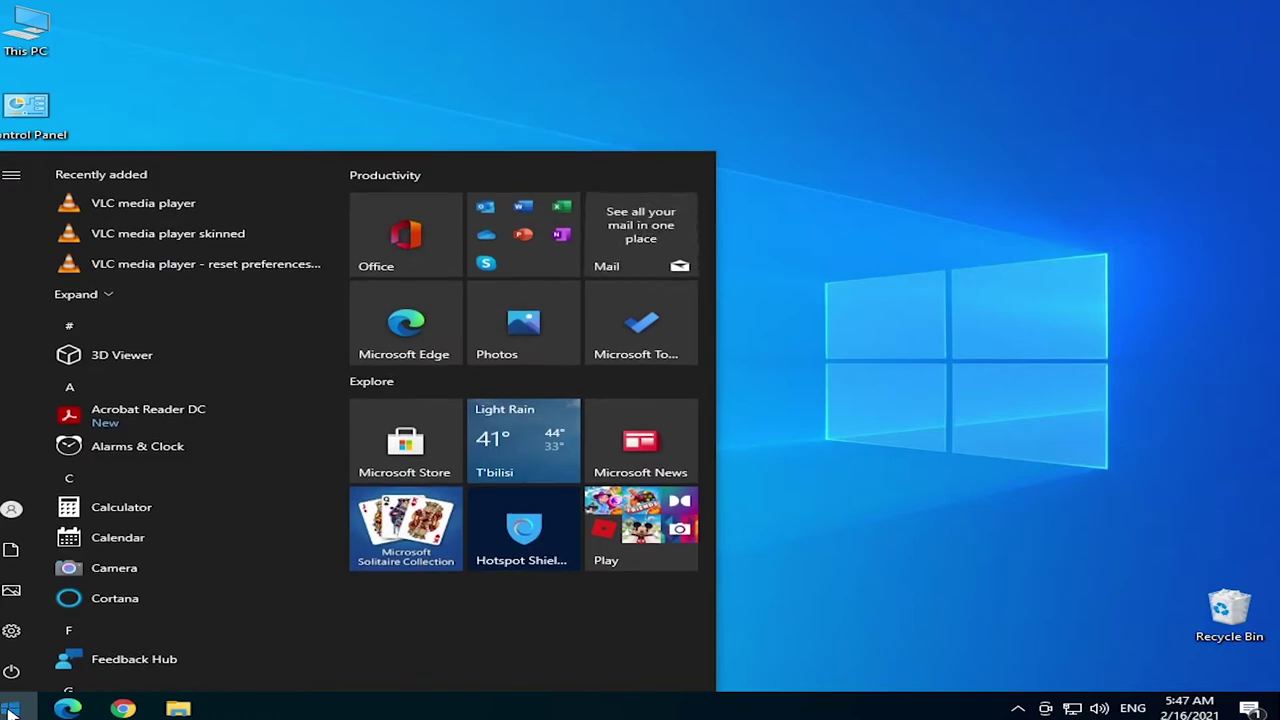
{"action": "left_click", "coordinate": [10, 710]}
{"action": "left_click", "coordinate": [168, 709]}
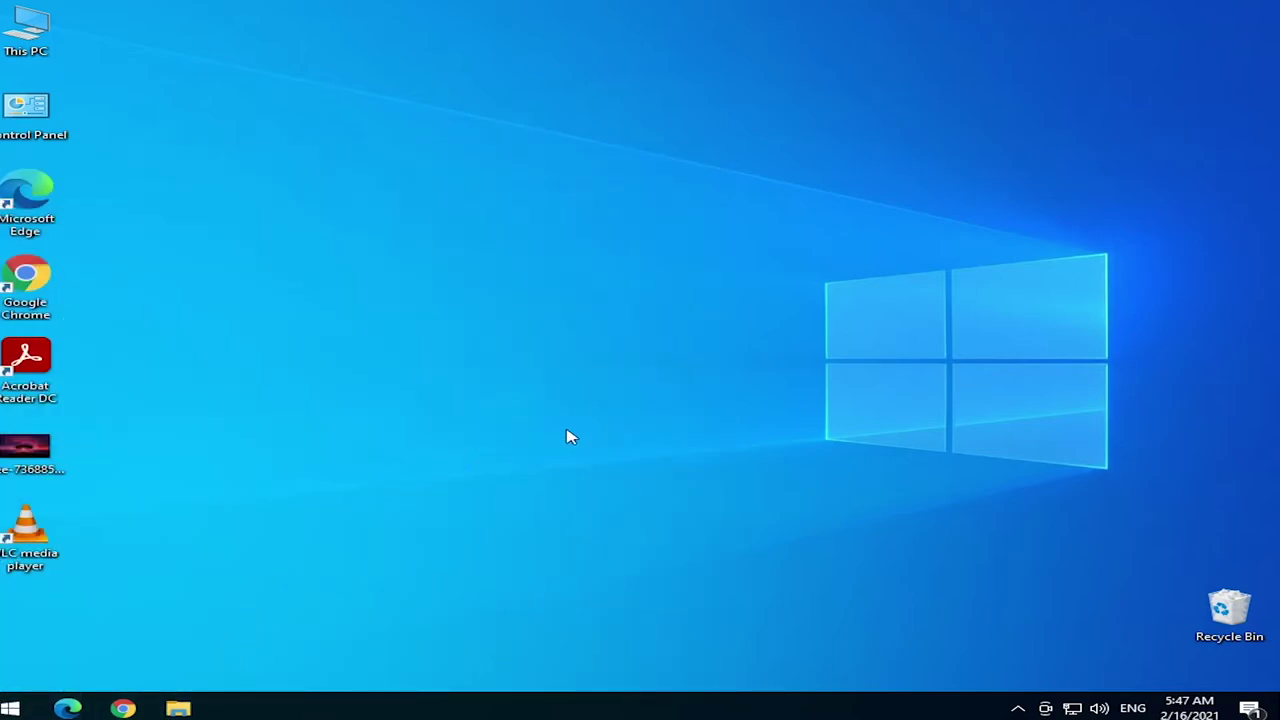
{"action": "left_click", "coordinate": [1063, 112]}
{"action": "right_click", "coordinate": [468, 320]}
{"action": "left_click", "coordinate": [560, 368]}
- Open This PC's system properties and bring up the Performance Options from the advanced system settings
{"action": "double_click", "coordinate": [30, 26]}
{"action": "right_click", "coordinate": [28, 20]}
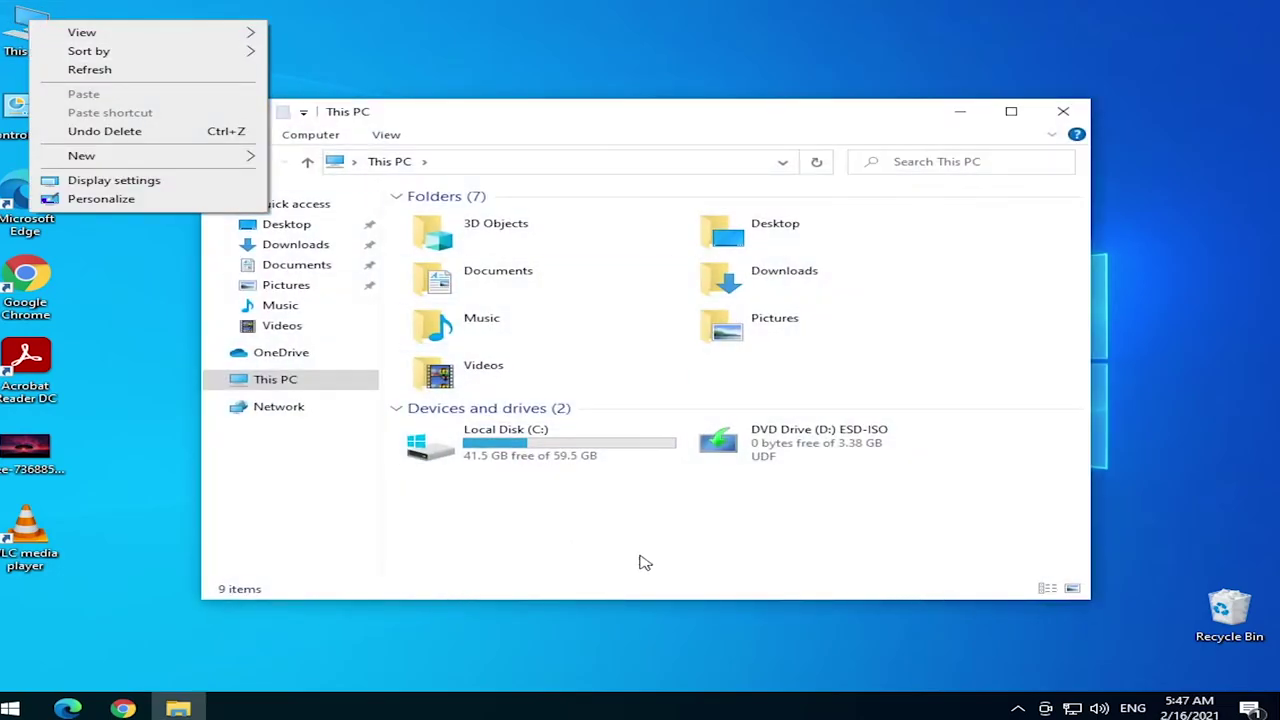
{"action": "left_click", "coordinate": [100, 70]}
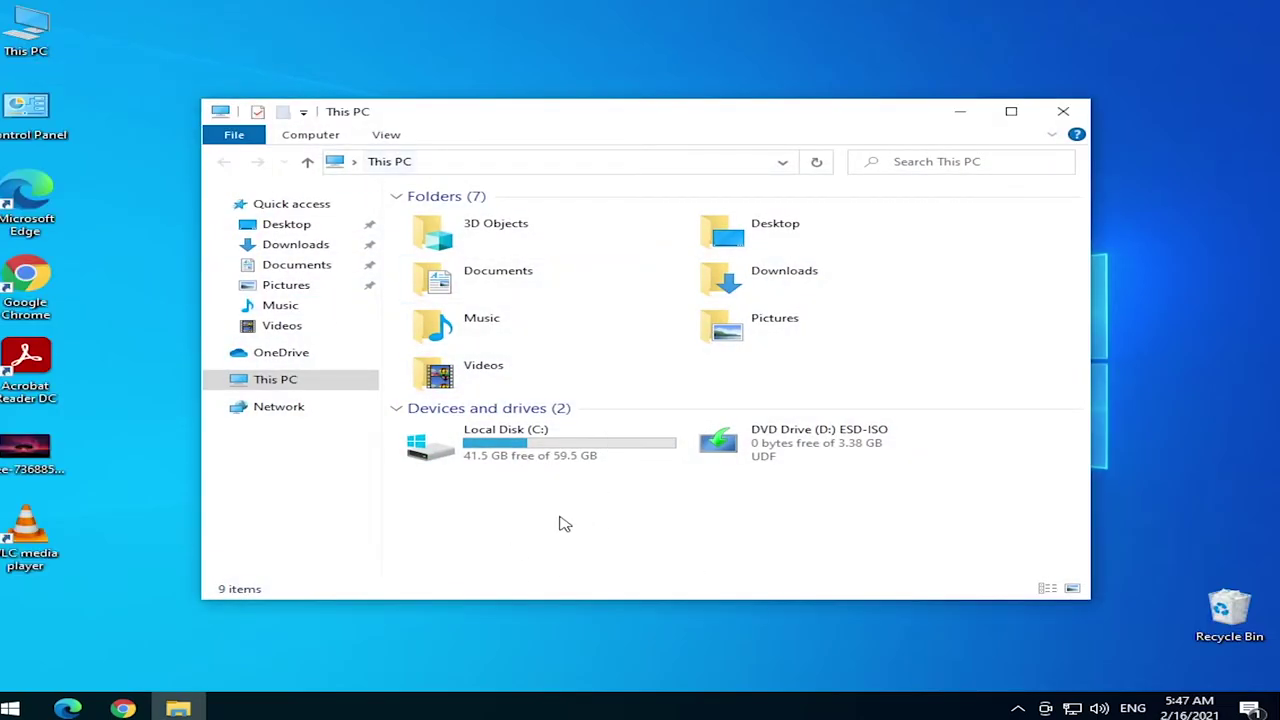
{"action": "right_click", "coordinate": [565, 535]}
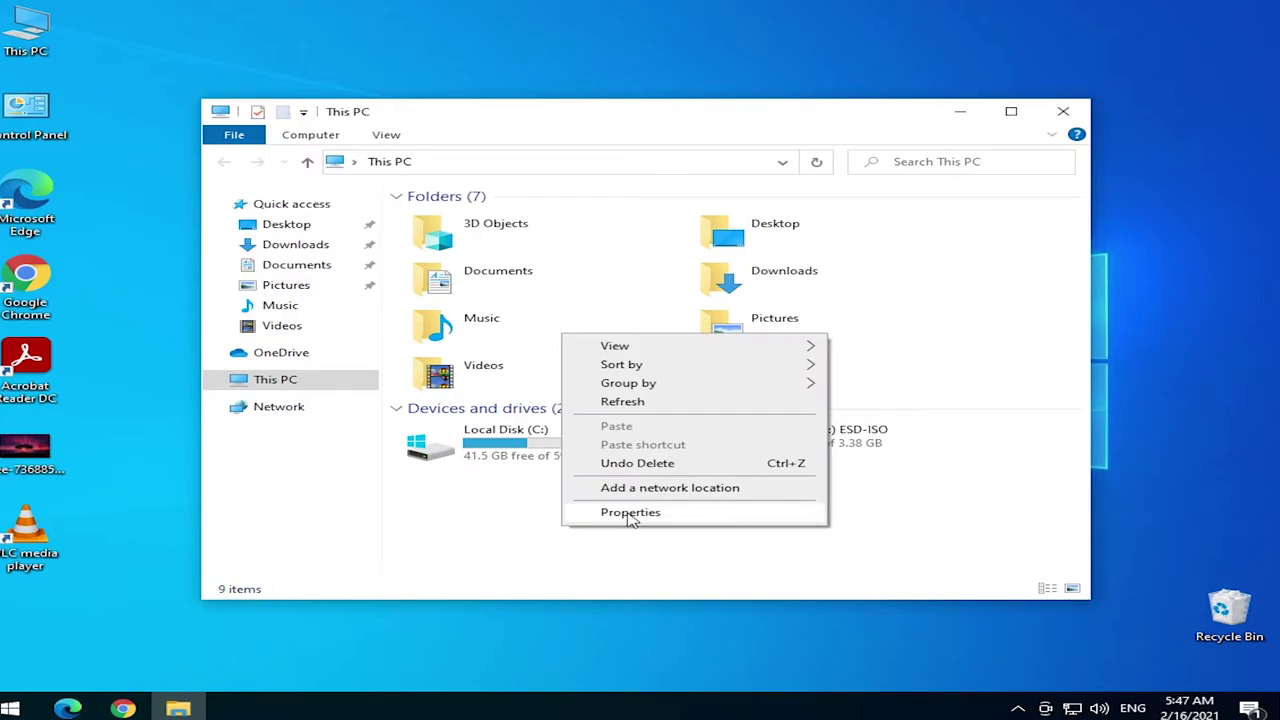
{"action": "left_click", "coordinate": [638, 516]}
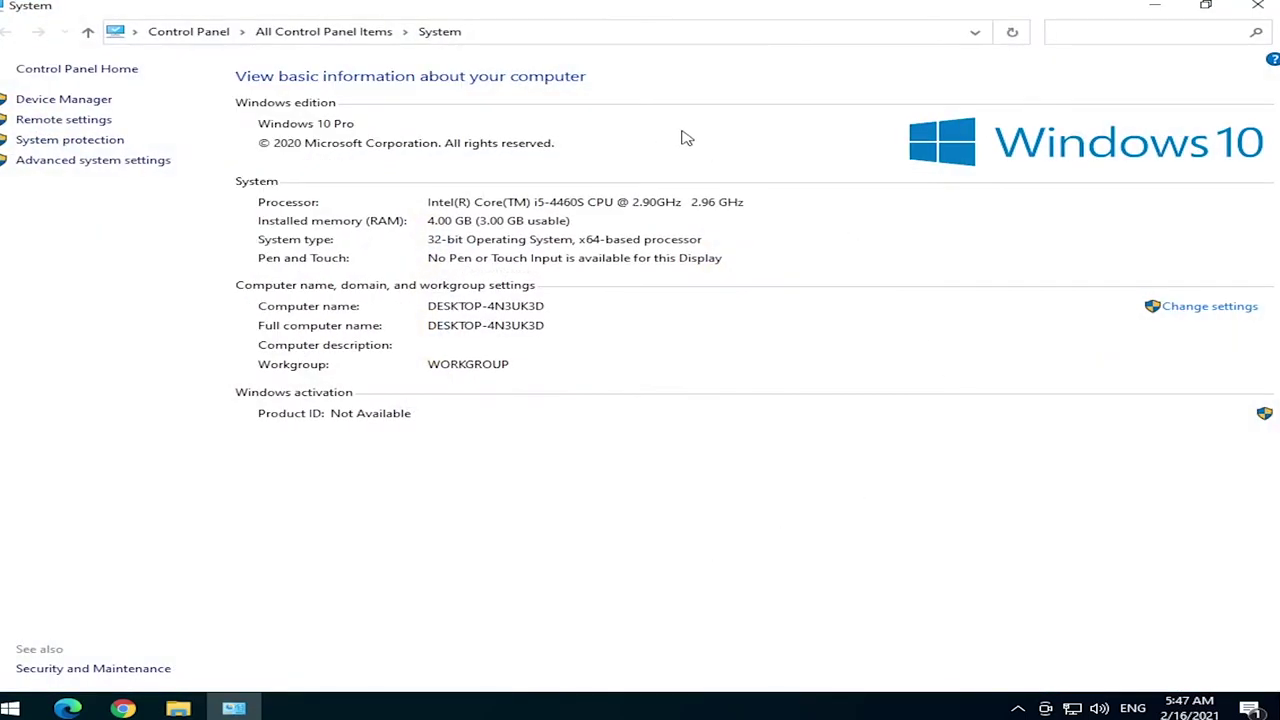
{"action": "left_click", "coordinate": [130, 161]}
{"action": "left_click", "coordinate": [463, 198]}
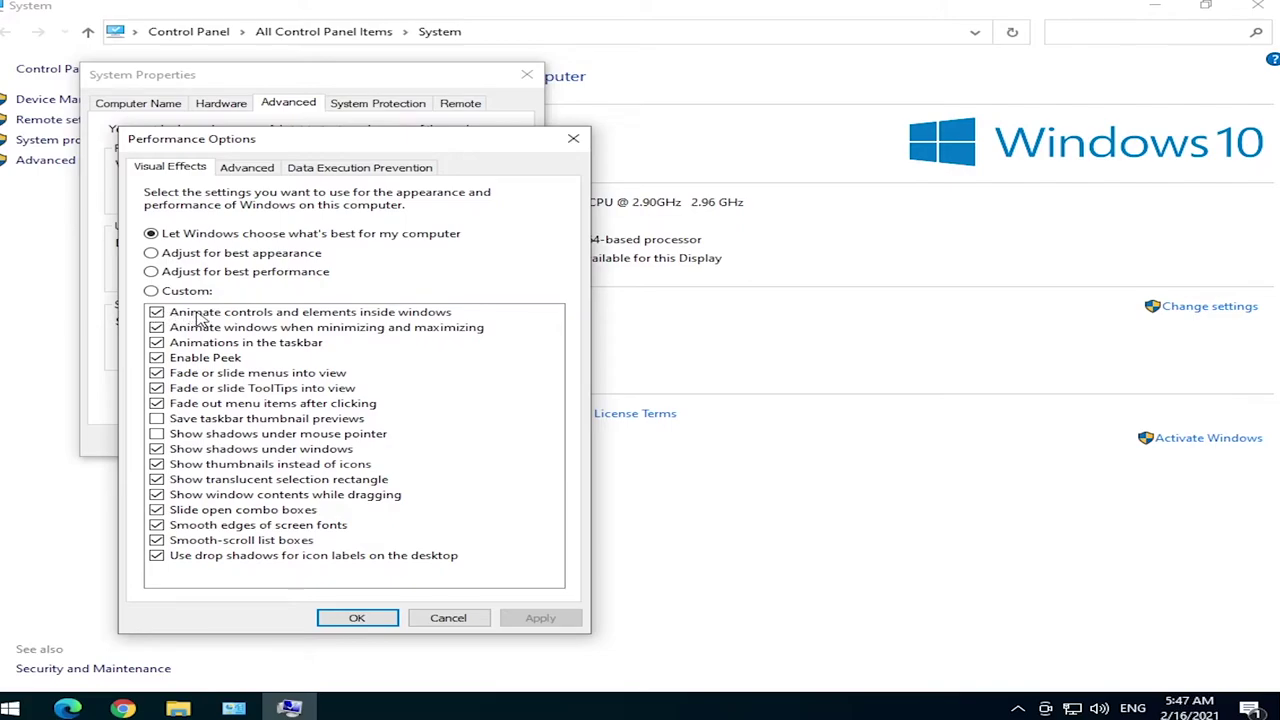
- Disable the three animation effects and the fade effects for menus, ToolTips and clicked menu items, apply them and close the system windows
{"action": "left_click", "coordinate": [157, 312]}
{"action": "left_click", "coordinate": [156, 327]}
{"action": "left_click", "coordinate": [156, 342]}
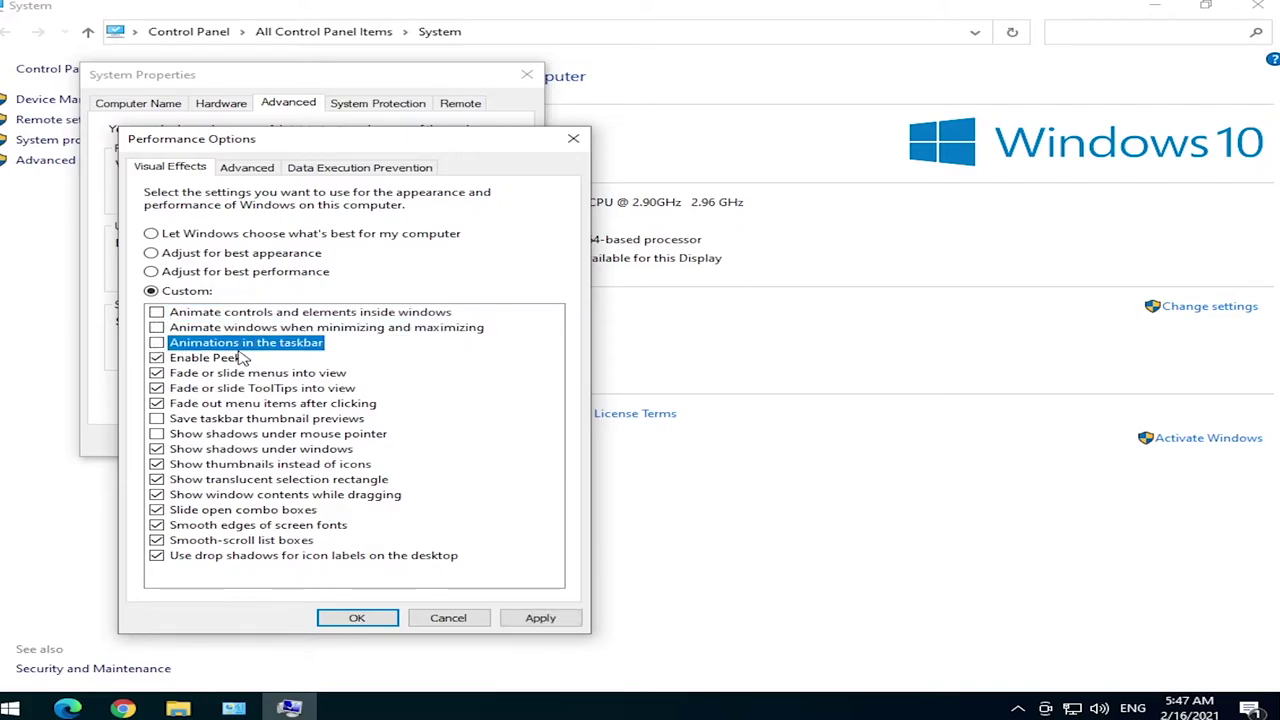
{"action": "left_click", "coordinate": [156, 373]}
{"action": "left_click", "coordinate": [156, 388]}
{"action": "left_click", "coordinate": [156, 403]}
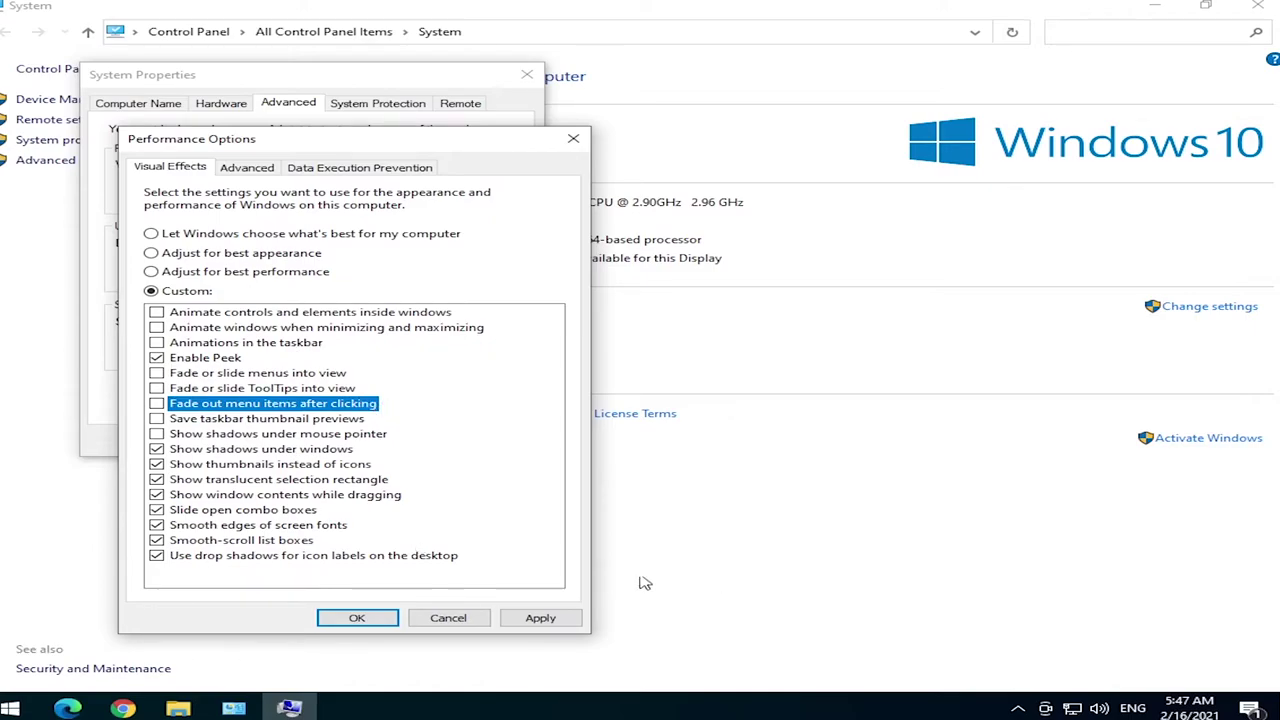
{"action": "left_click", "coordinate": [545, 617]}
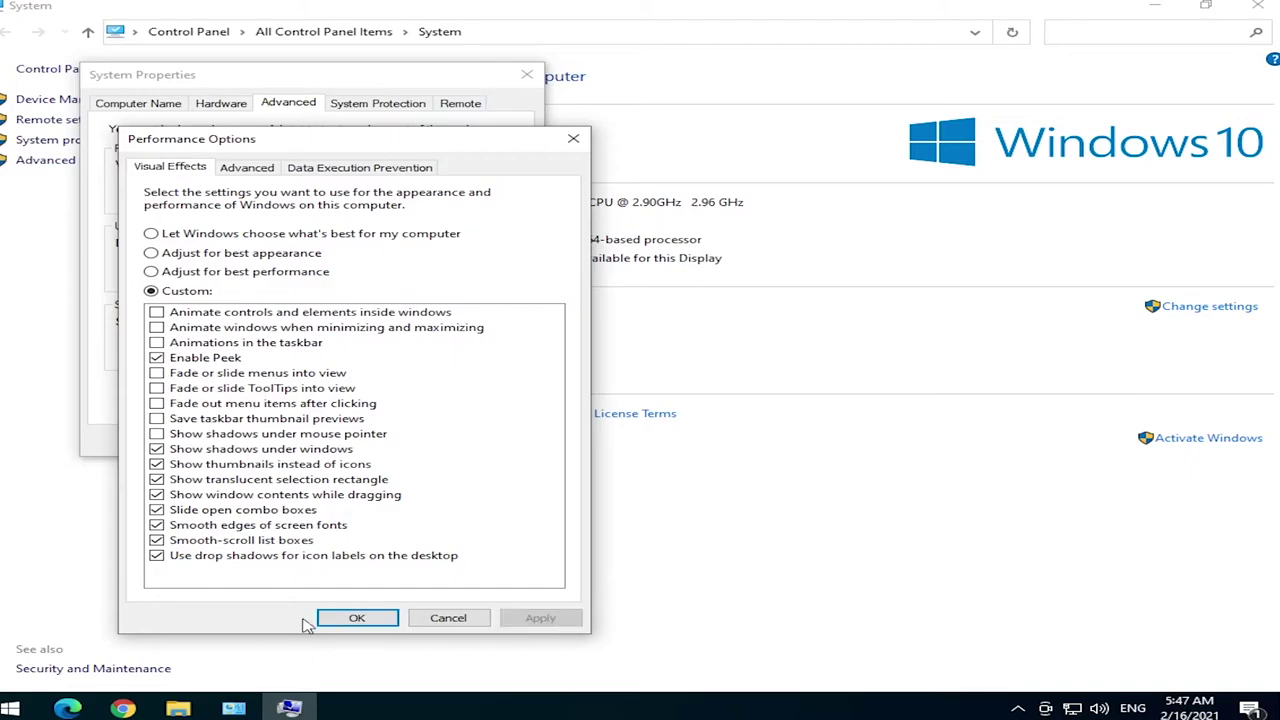
{"action": "left_click", "coordinate": [365, 617]}
{"action": "left_click", "coordinate": [329, 441]}
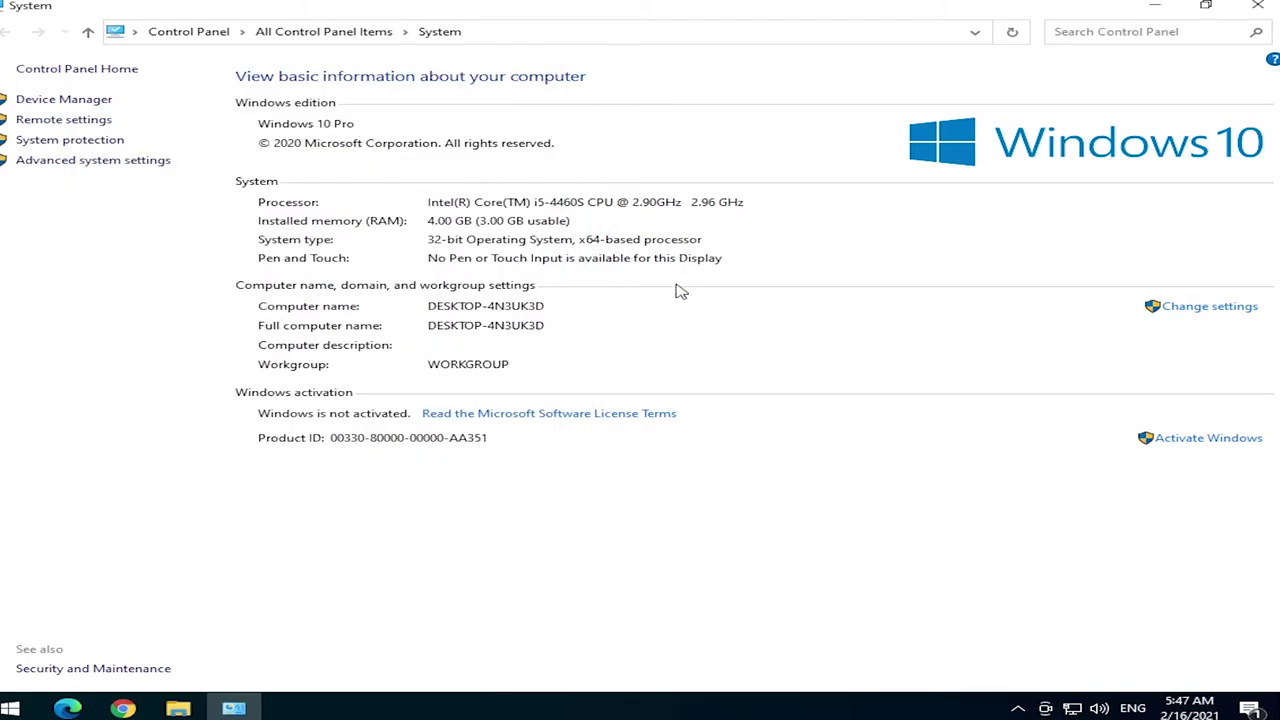
{"action": "left_click", "coordinate": [1257, 6]}
{"action": "left_click", "coordinate": [10, 710]}
{"action": "left_click", "coordinate": [10, 710]}
{"action": "left_click", "coordinate": [10, 710]}
{"action": "left_click", "coordinate": [10, 710]}
{"action": "left_click", "coordinate": [10, 710]}
{"action": "left_click", "coordinate": [10, 710]}
{"action": "left_click", "coordinate": [1063, 111]}
{"action": "right_click", "coordinate": [748, 232]}
{"action": "left_click", "coordinate": [815, 287]}
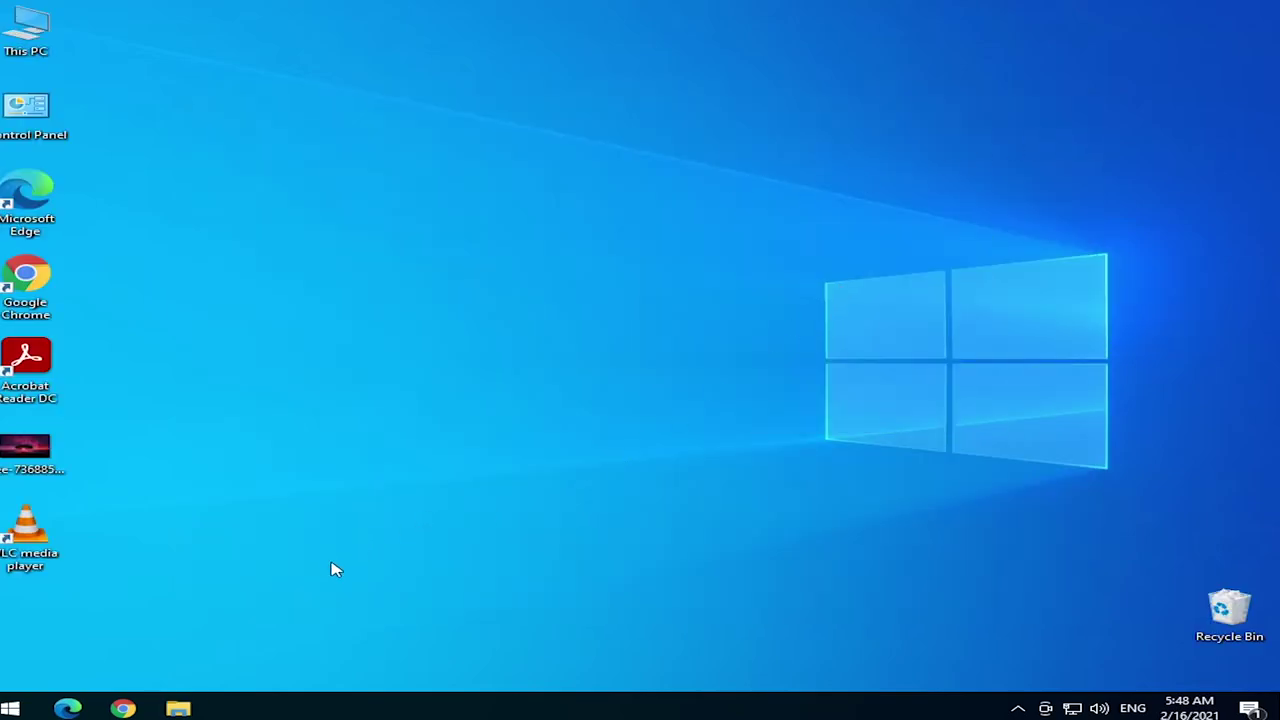
{"action": "left_click", "coordinate": [10, 710]}
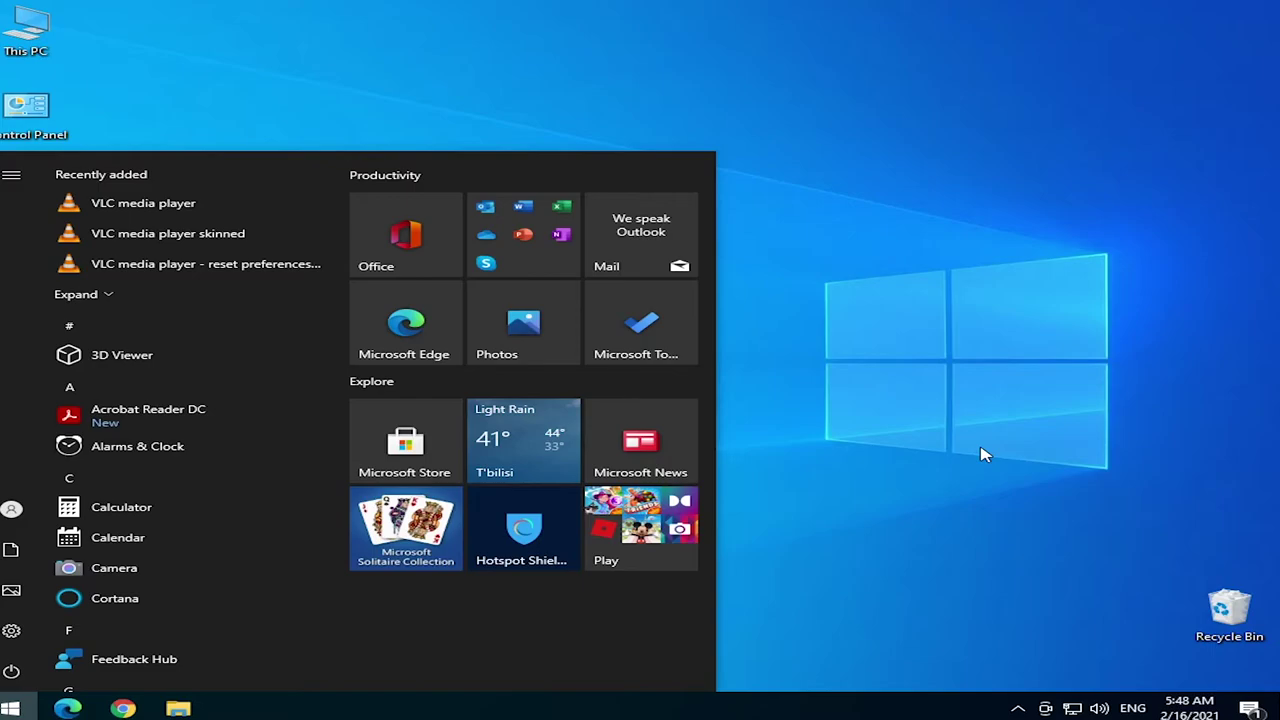
{"action": "left_click", "coordinate": [873, 376]}
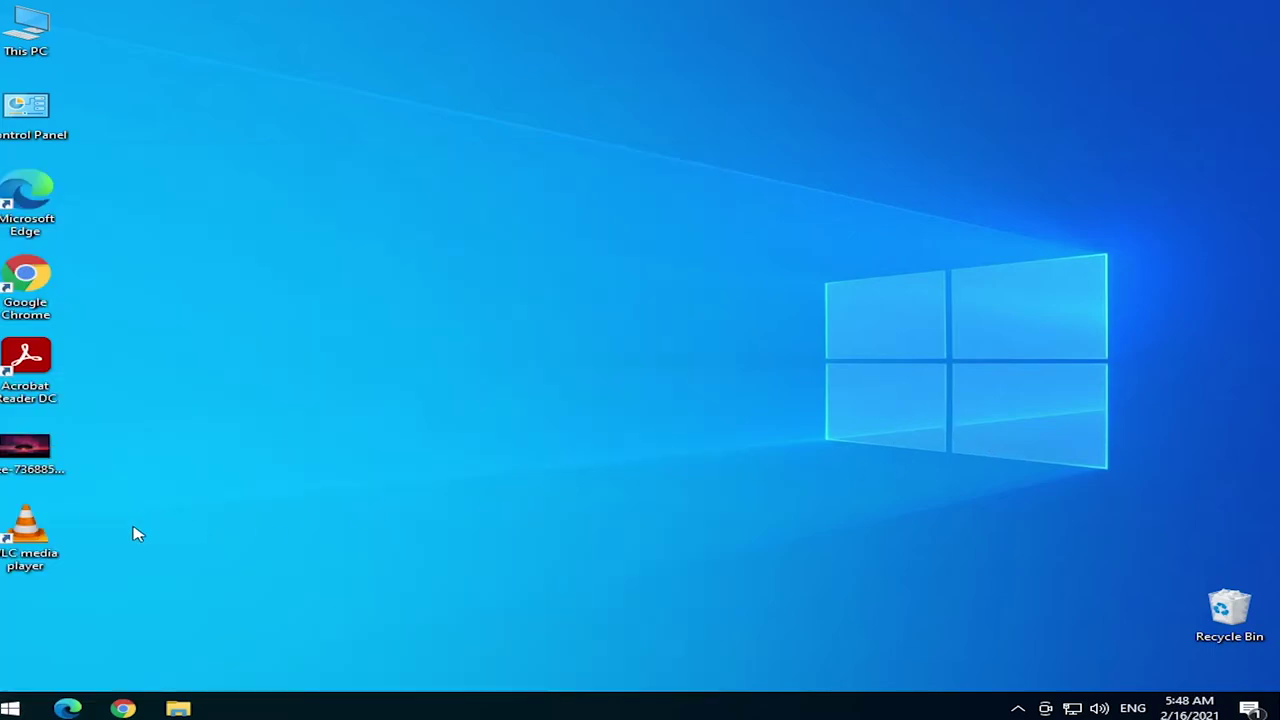
{"action": "left_click", "coordinate": [6, 700]}
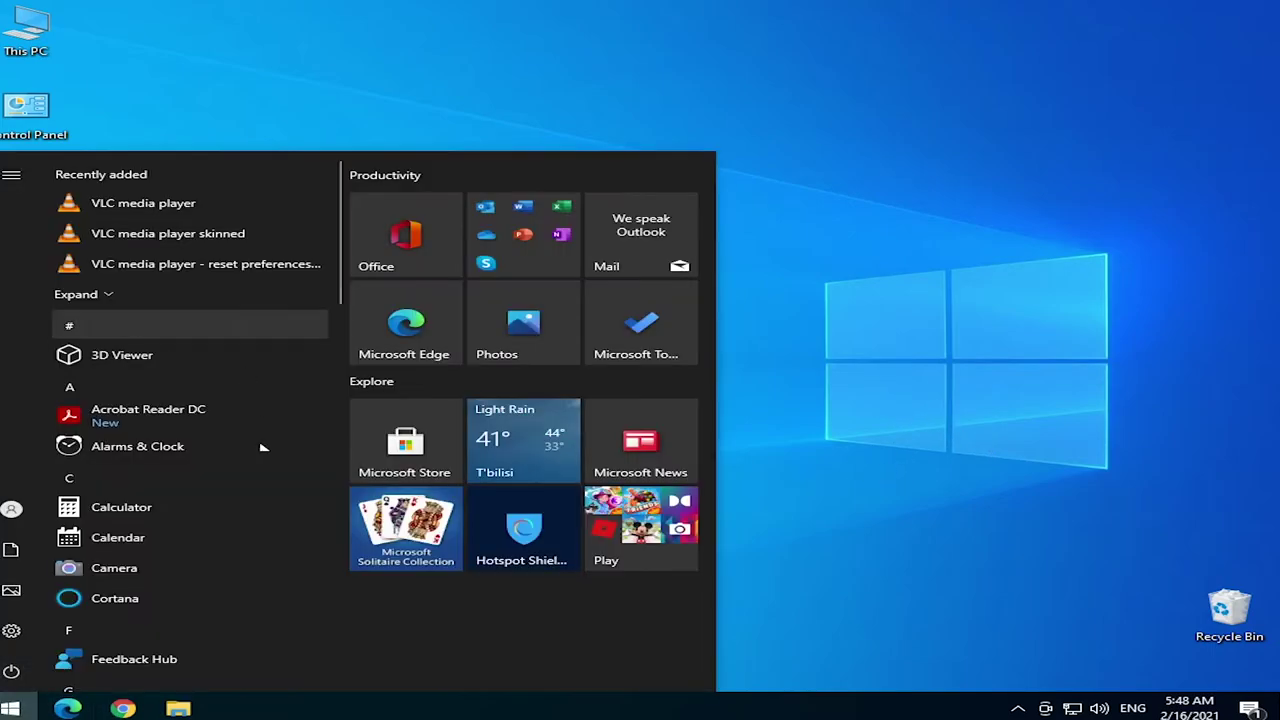
{"action": "left_click", "coordinate": [973, 434]}
- Search Google in Chrome for "classic shell"
{"action": "left_click", "coordinate": [122, 708]}
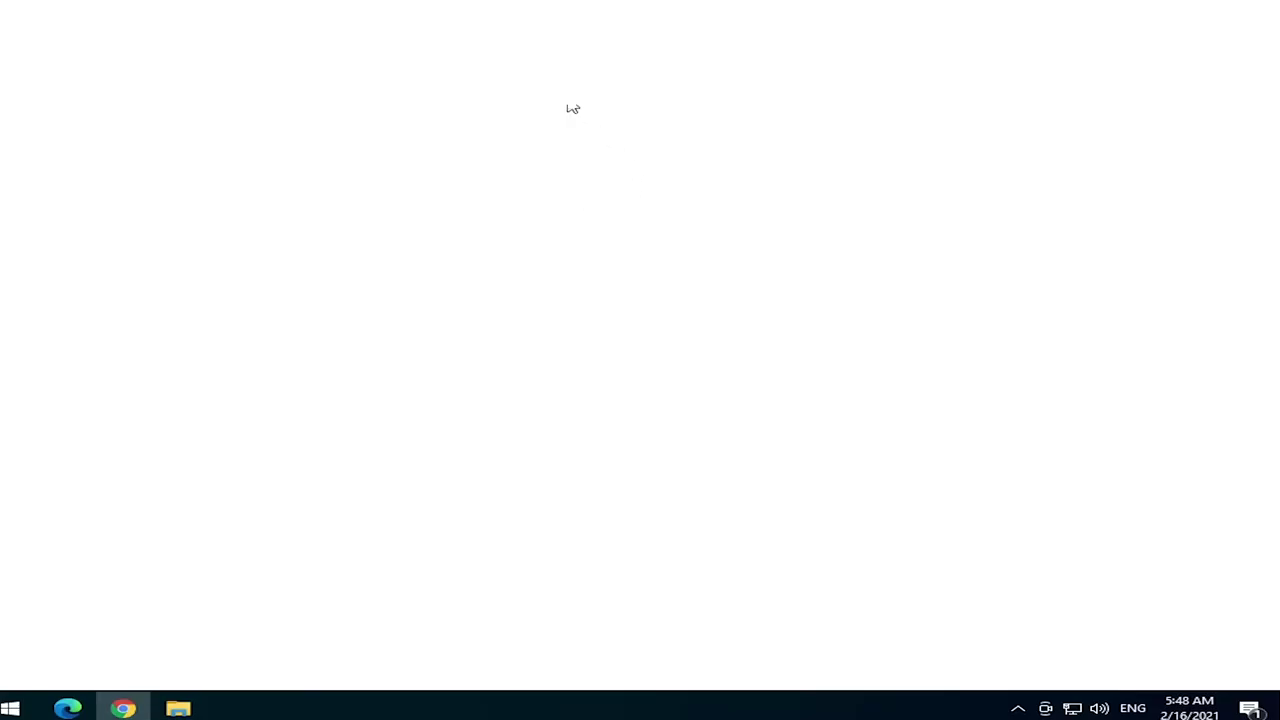
{"action": "type", "text": "classi"}
{"action": "key", "text": "BackSpace"}
{"action": "key", "text": "BackSpace"}
{"action": "type", "text": "ic "}
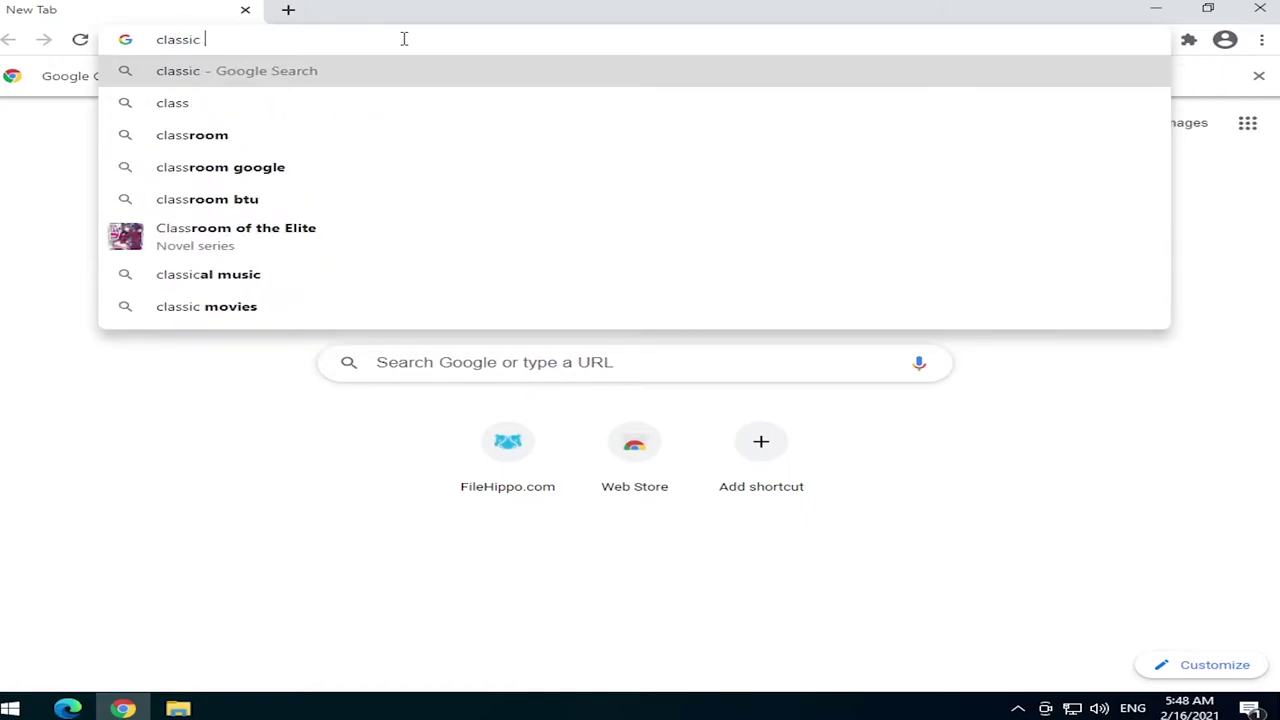
{"action": "type", "text": "shell"}
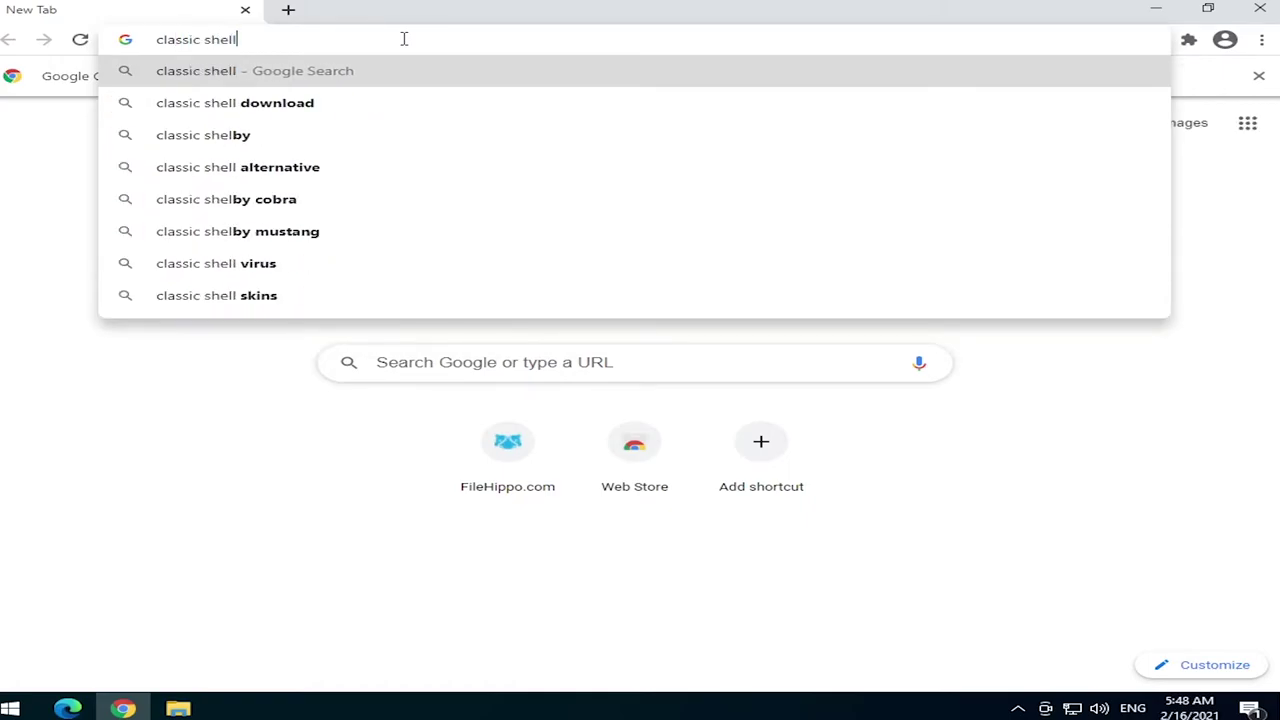
{"action": "key", "text": "Return"}
- Download the English Windows installer of Classic Shell 4.3.1 through the classicshell.net site
{"action": "left_click", "coordinate": [372, 288]}
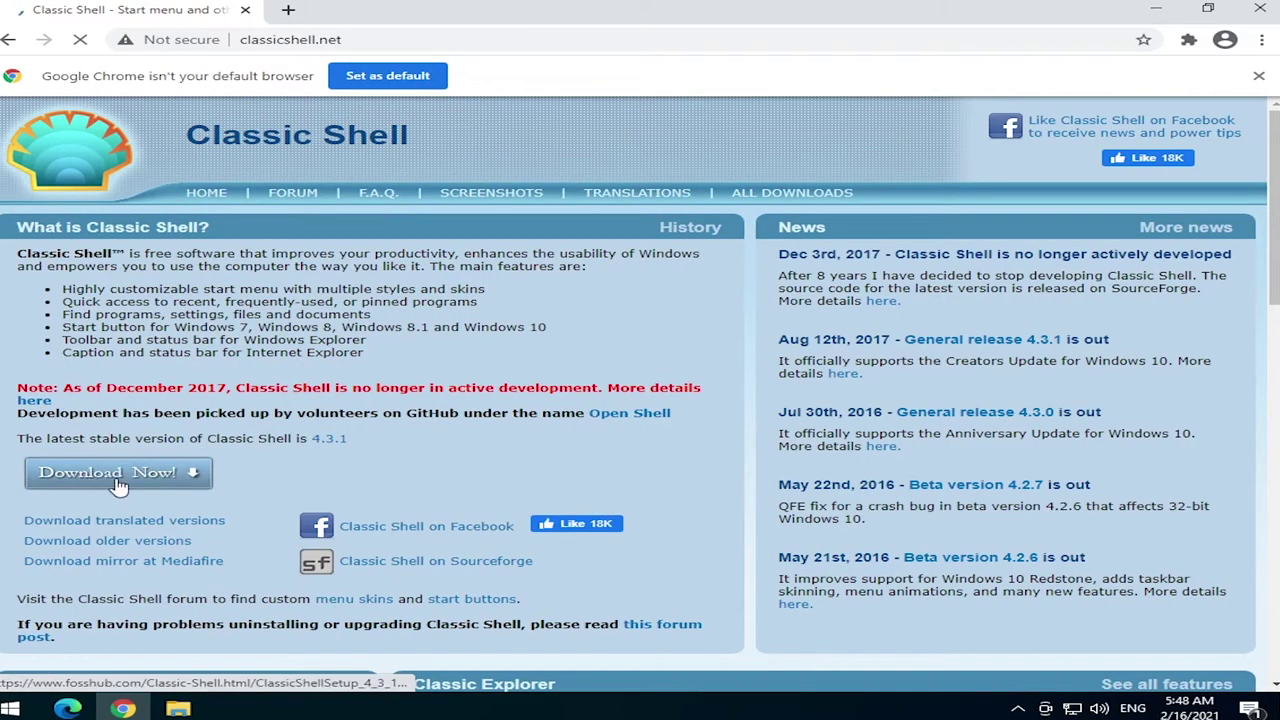
{"action": "left_click", "coordinate": [118, 478]}
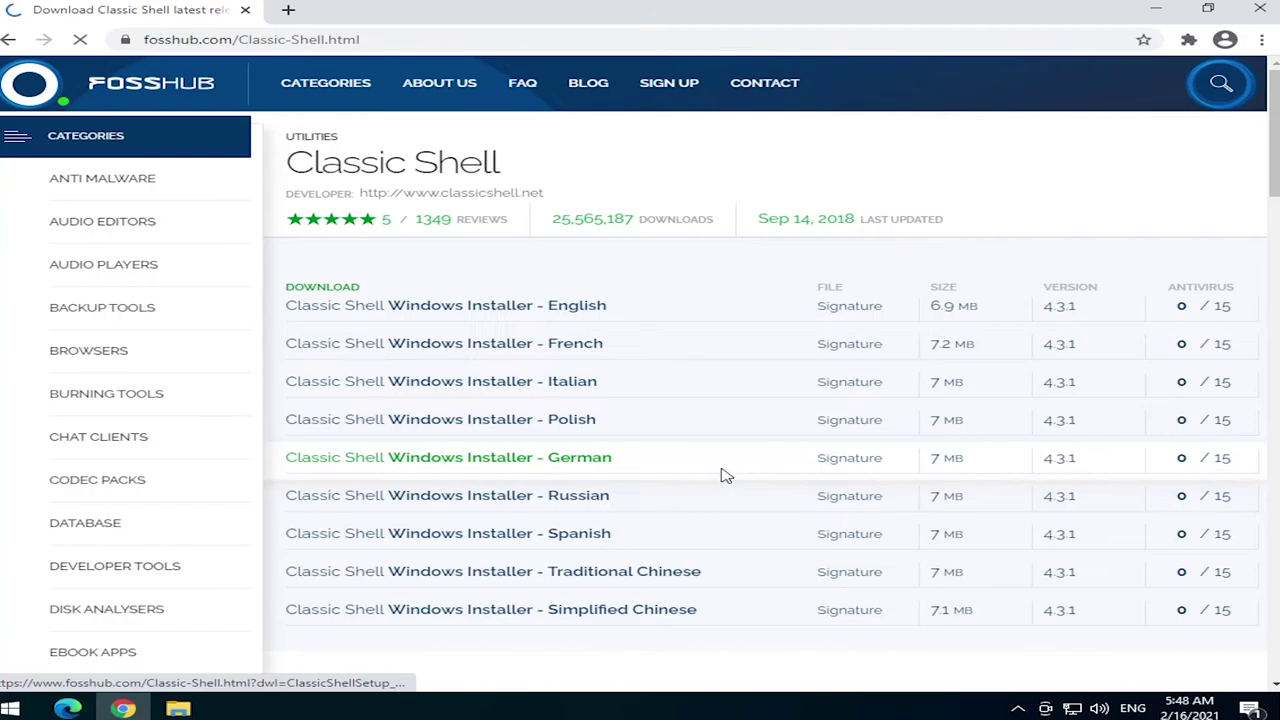
{"action": "scroll", "coordinate": [594, 324], "scroll_direction": "down", "scroll_amount": 3}
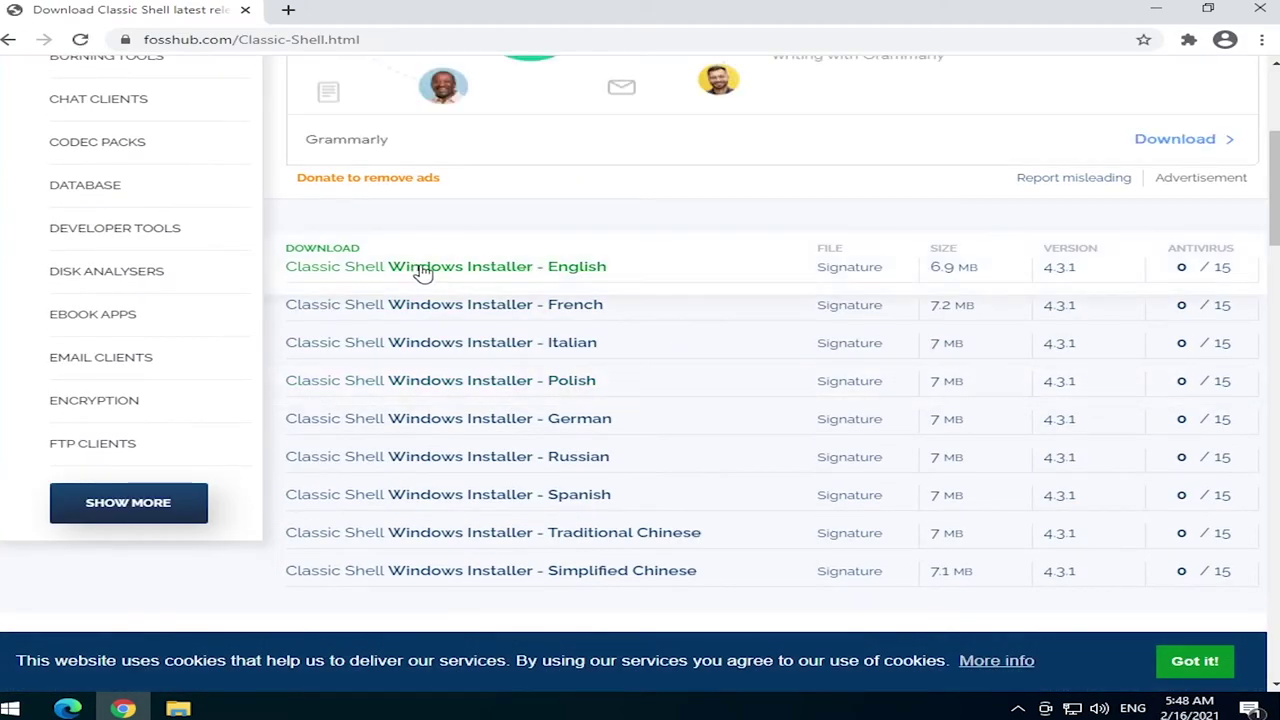
{"action": "left_click", "coordinate": [568, 270]}
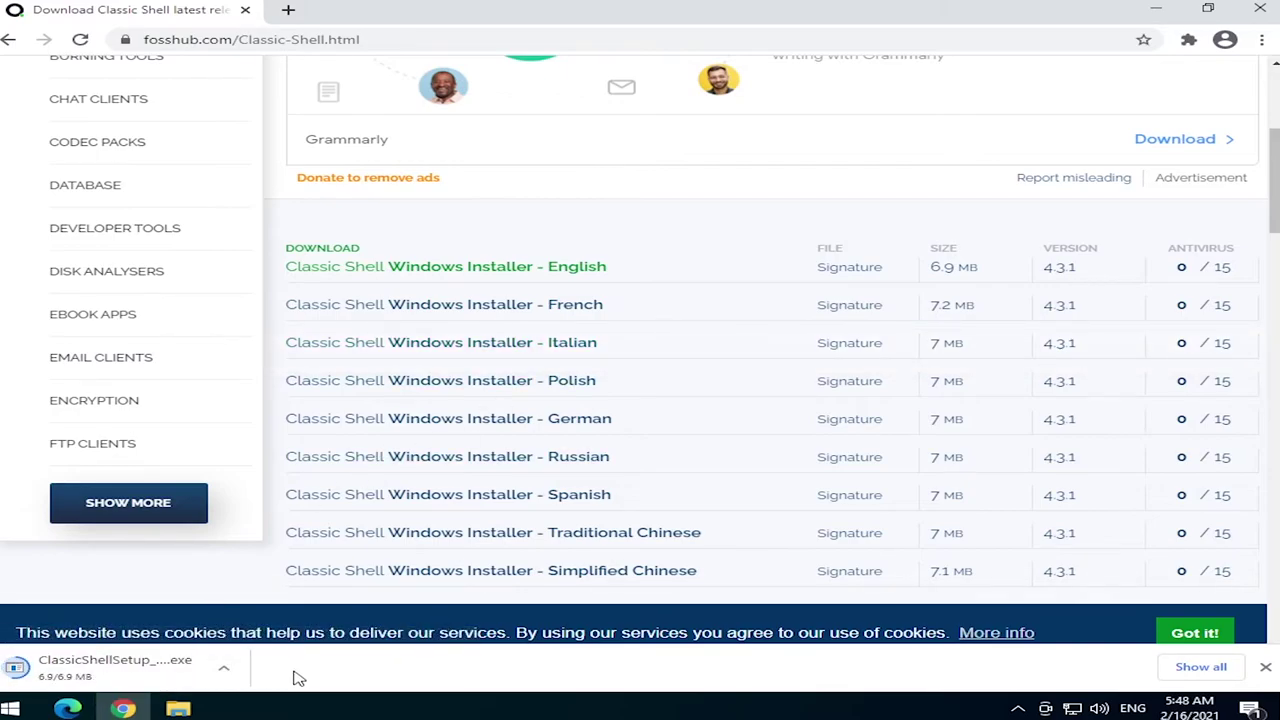
- Install Classic Shell with its default features, accepting the license agreement and skipping the Readme file at the end
{"action": "left_click", "coordinate": [112, 668]}
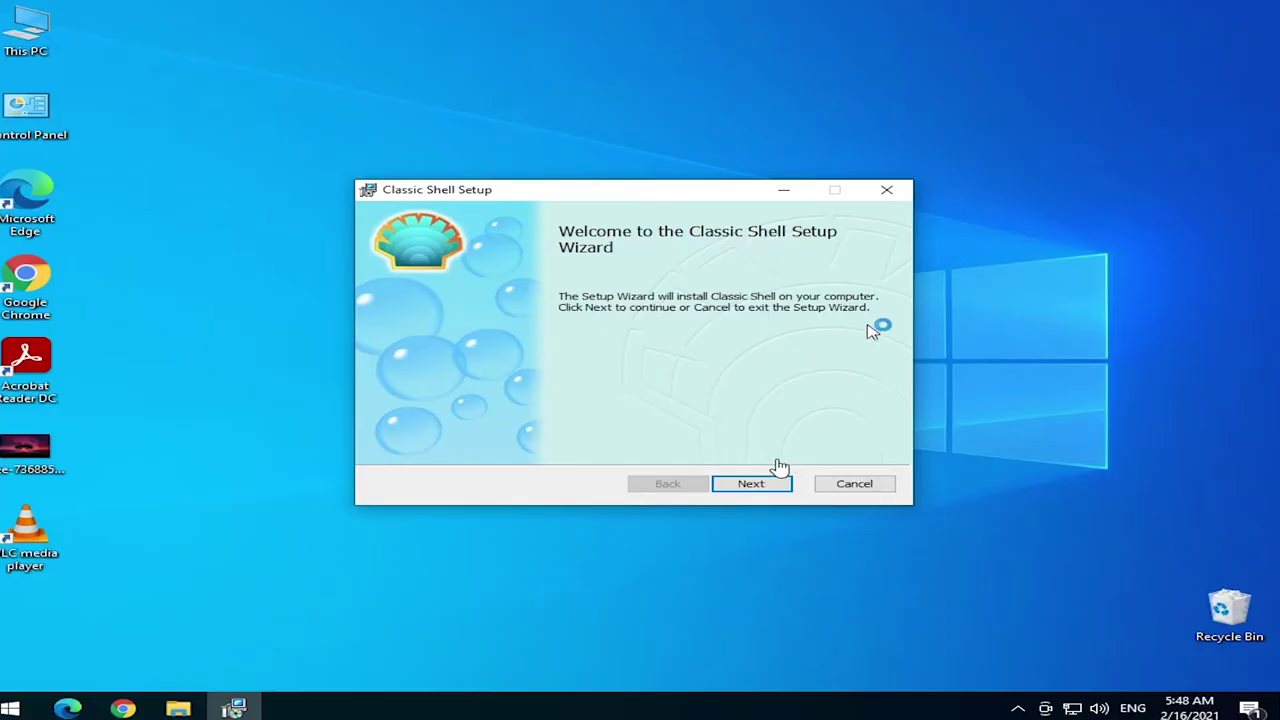
{"action": "left_click", "coordinate": [751, 483]}
{"action": "left_click", "coordinate": [424, 444]}
{"action": "left_click", "coordinate": [752, 483]}
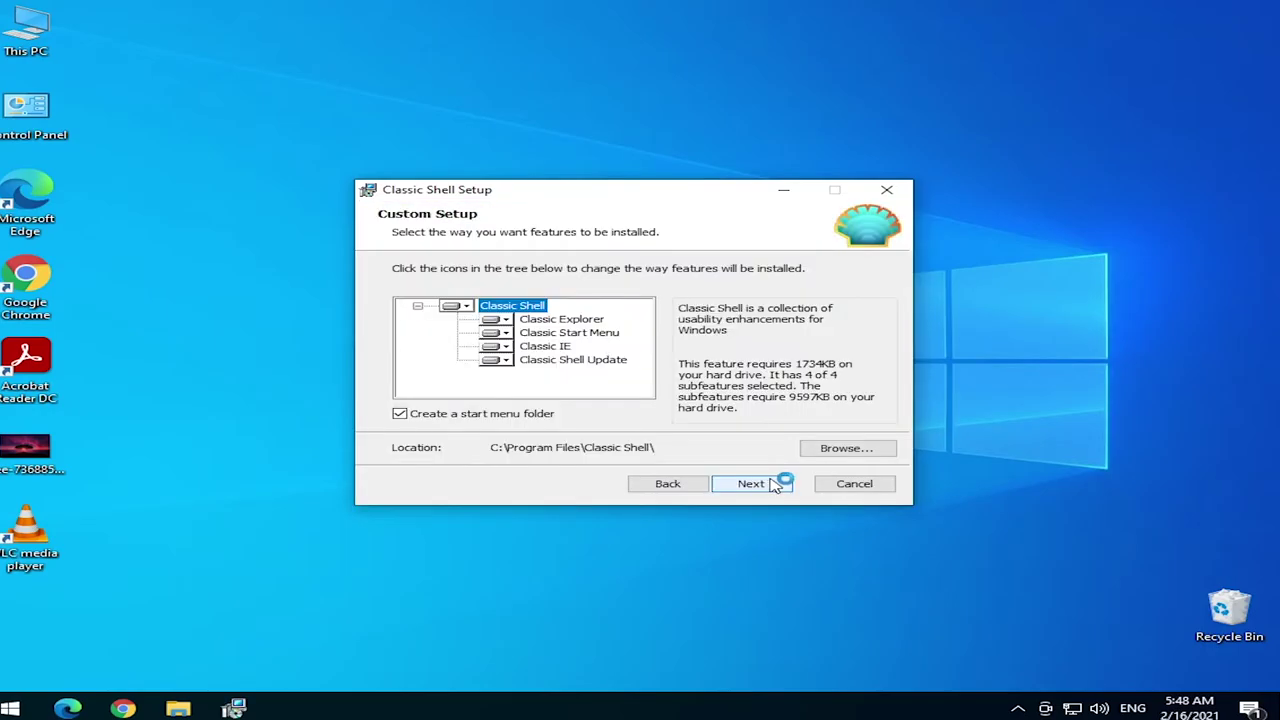
{"action": "left_click", "coordinate": [766, 483]}
{"action": "left_click", "coordinate": [776, 485]}
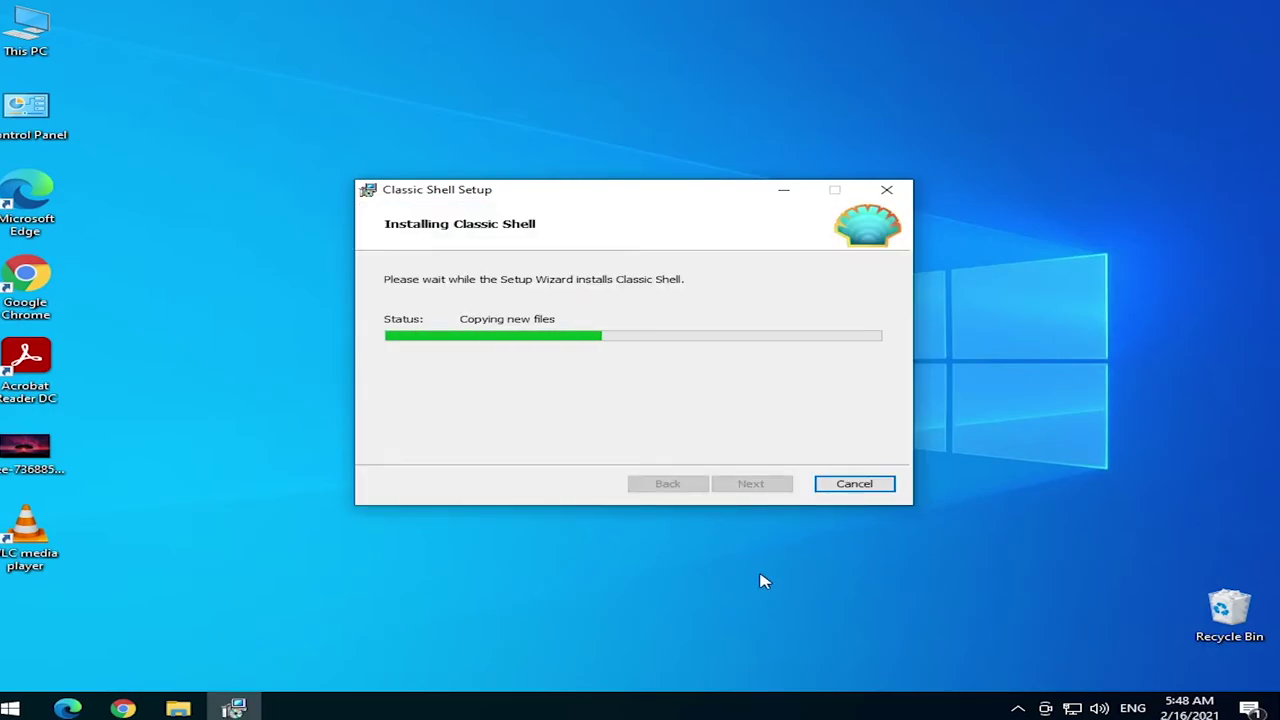
{"action": "left_click", "coordinate": [645, 455]}
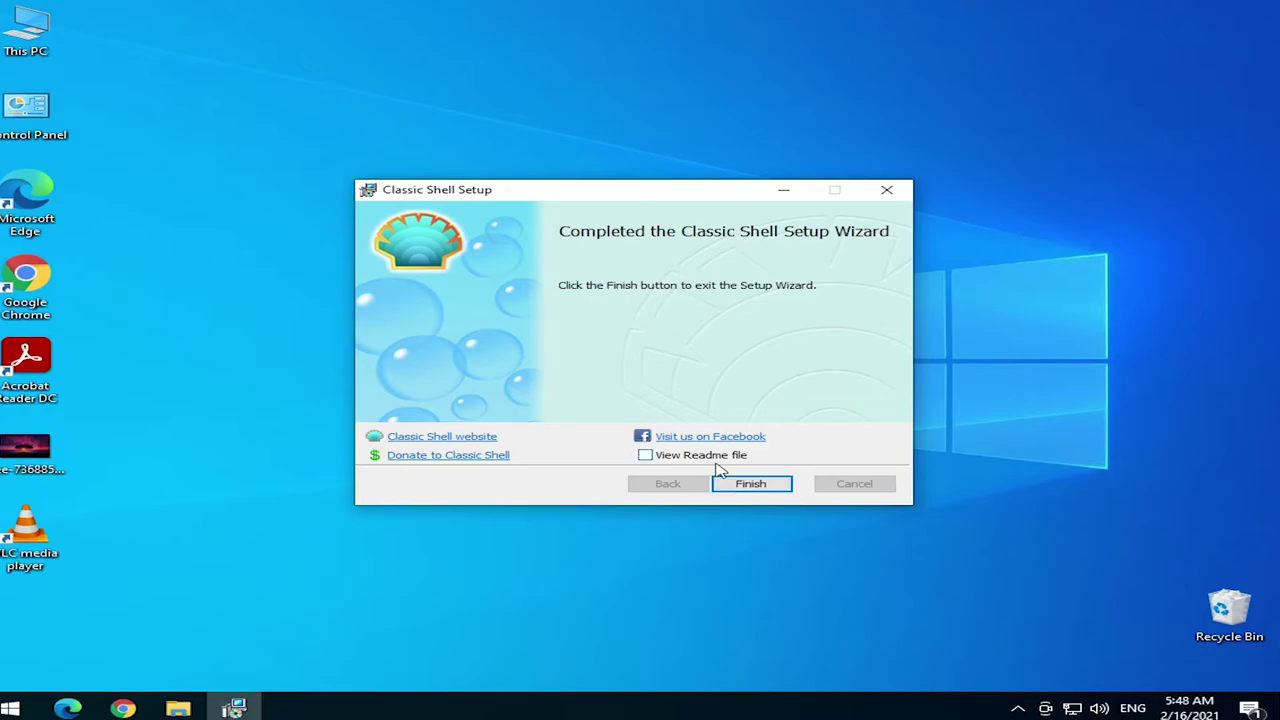
{"action": "left_click", "coordinate": [755, 487]}
{"action": "right_click", "coordinate": [425, 360]}
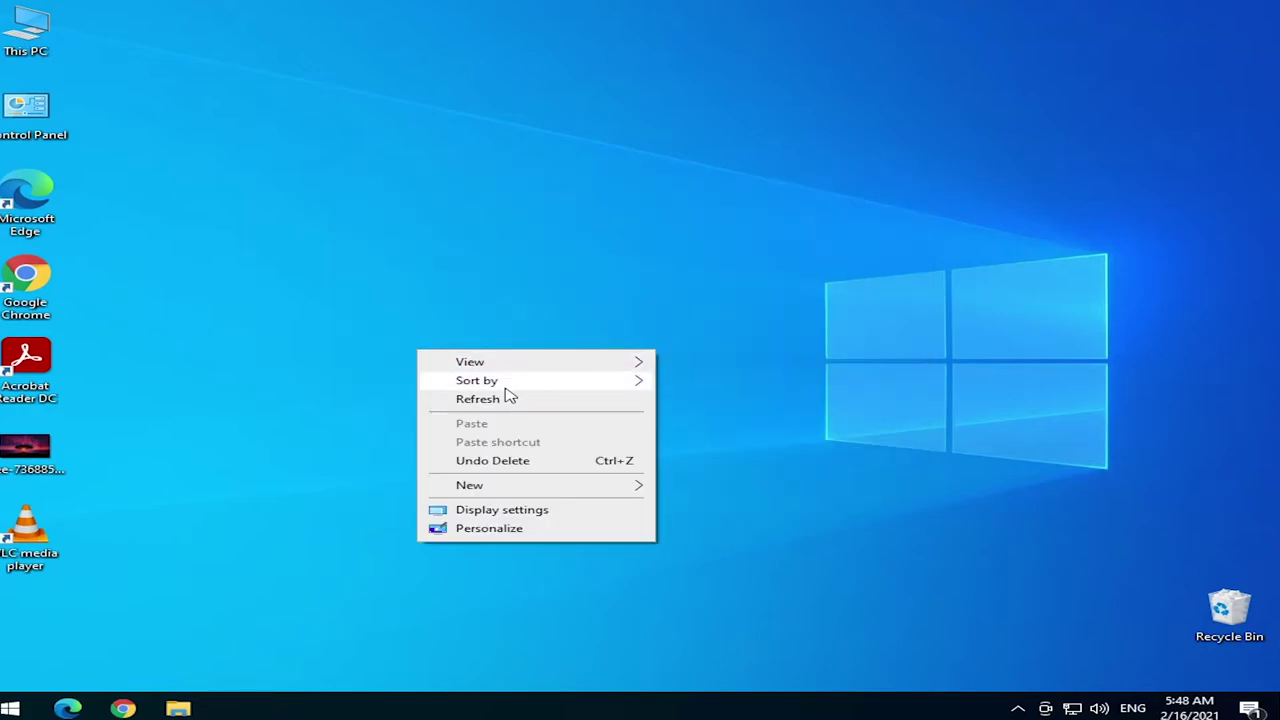
{"action": "left_click", "coordinate": [517, 400]}
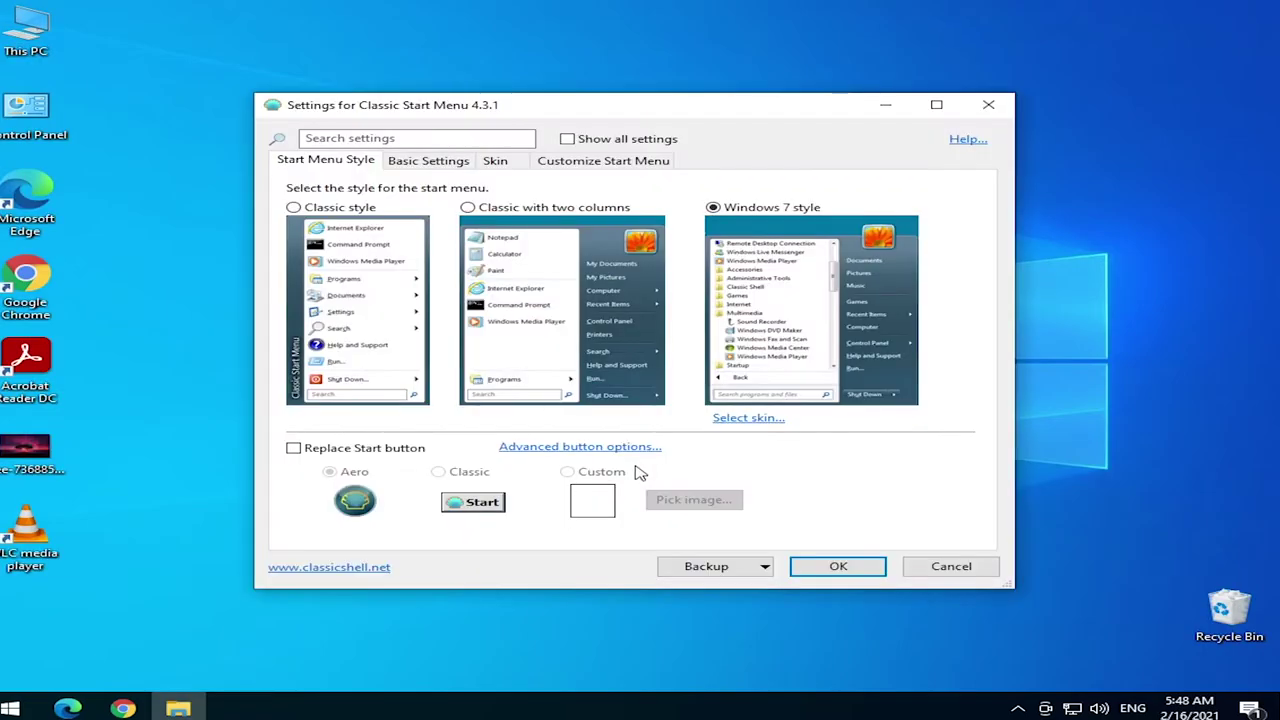
- Confirm the Windows 7 style for the start menu and try out its program list
{"action": "left_click", "coordinate": [826, 566]}
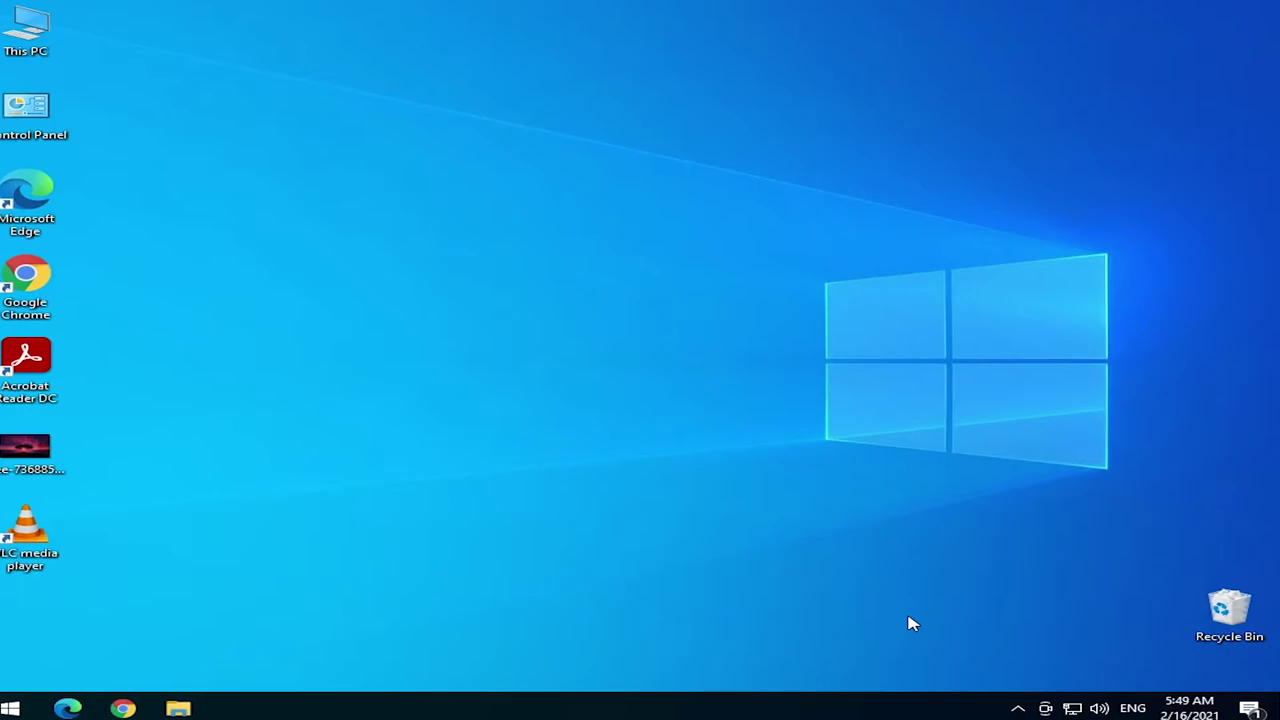
{"action": "key", "text": "super"}
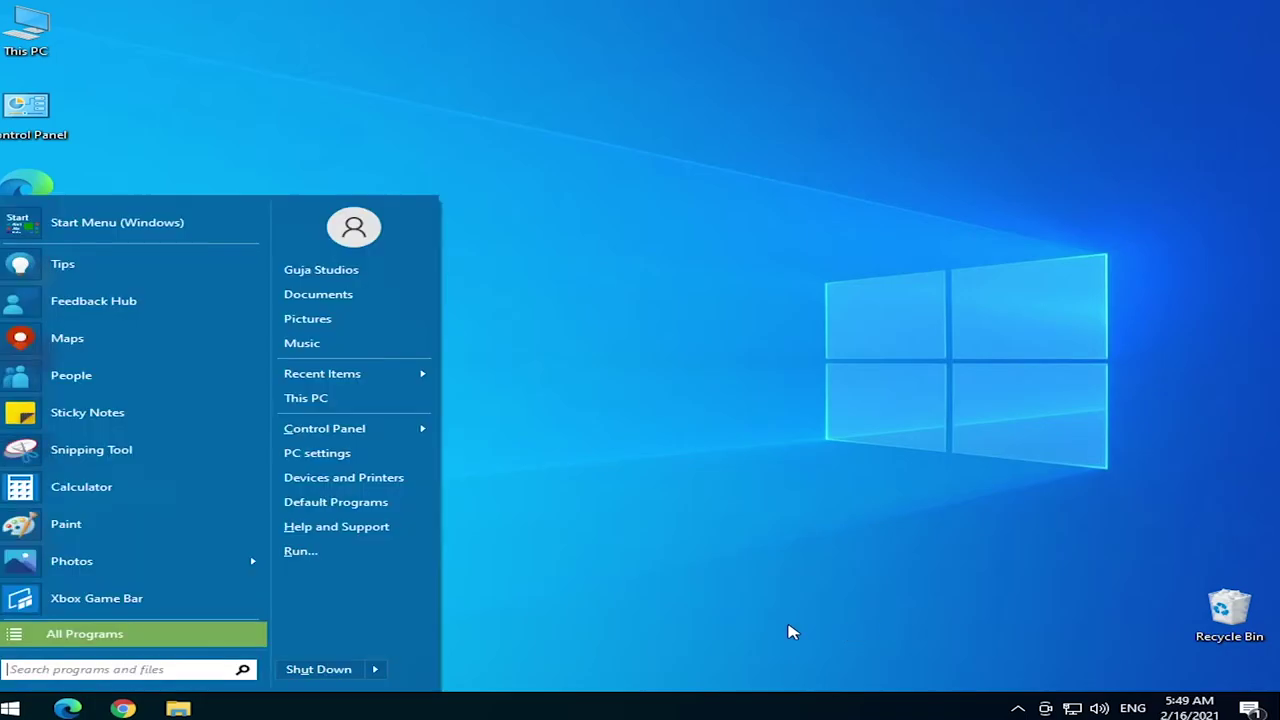
{"action": "left_click", "coordinate": [96, 640]}
{"action": "left_click", "coordinate": [677, 363]}
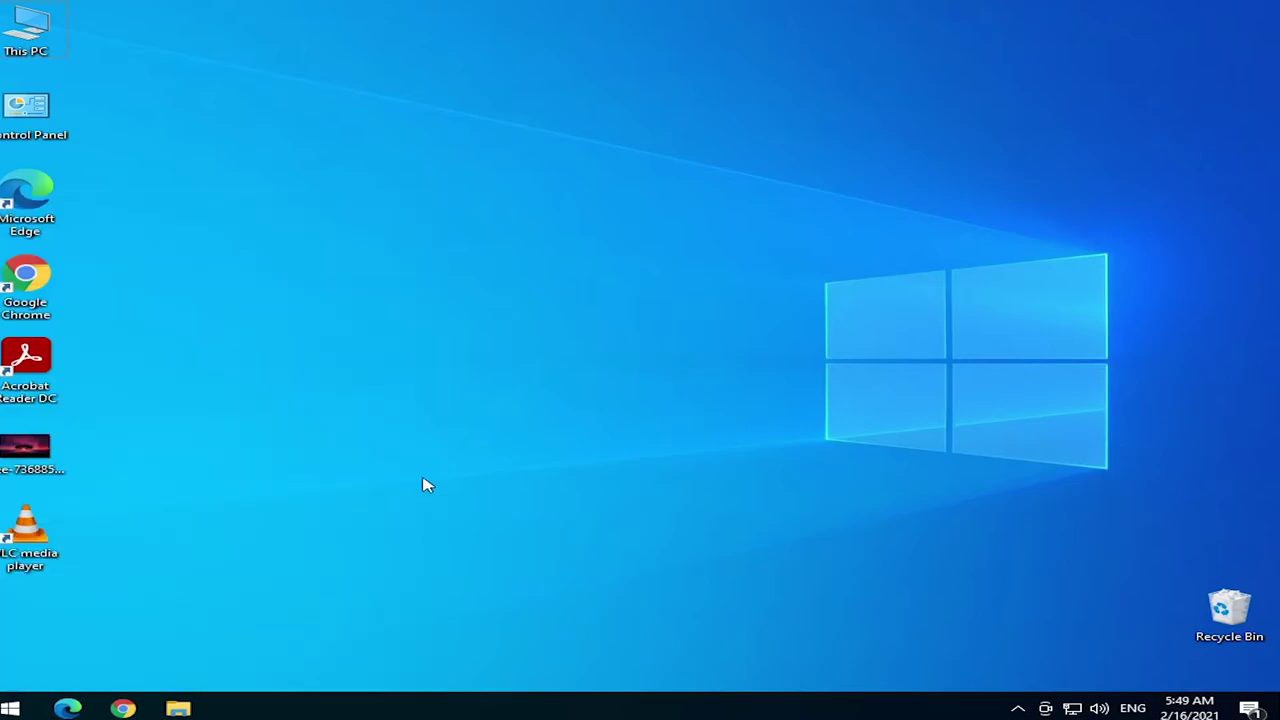
- Show all Classic Start Menu settings, examine the Main Menu and Windows 10 Settings options, and cancel the dialog
{"action": "key", "text": "super"}
{"action": "left_click", "coordinate": [8, 709]}
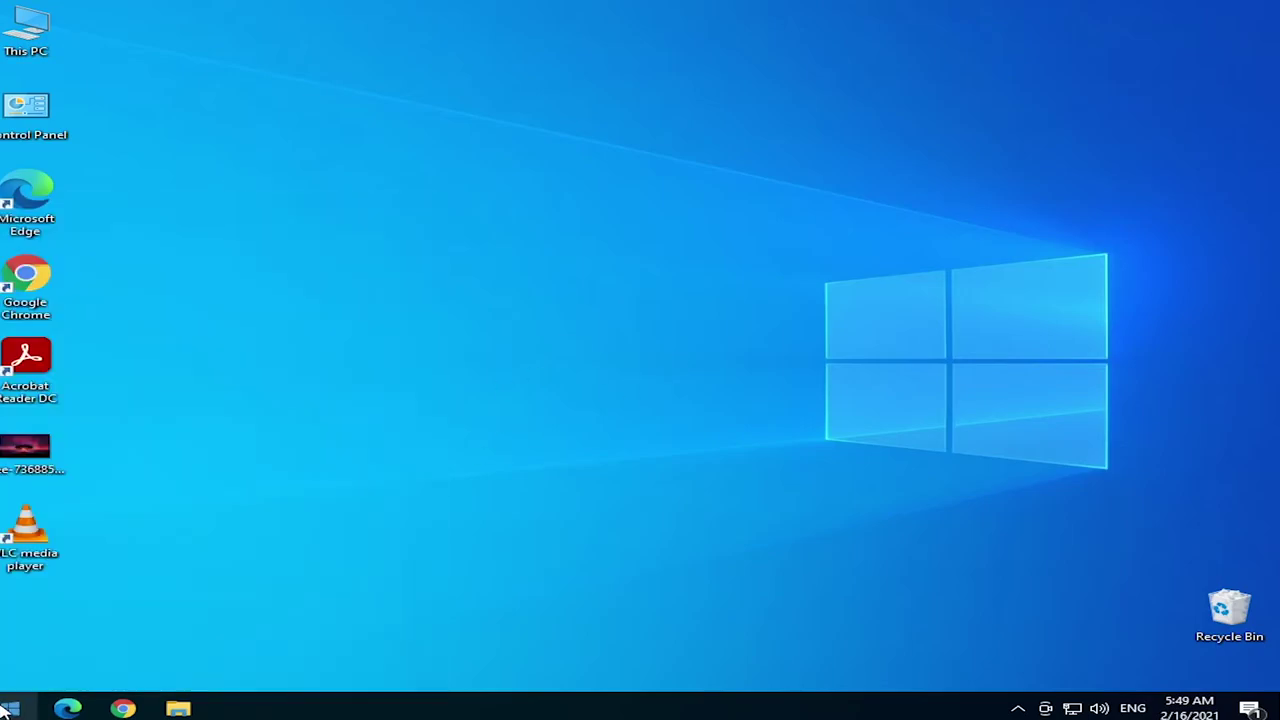
{"action": "right_click", "coordinate": [8, 709]}
{"action": "left_click", "coordinate": [97, 657]}
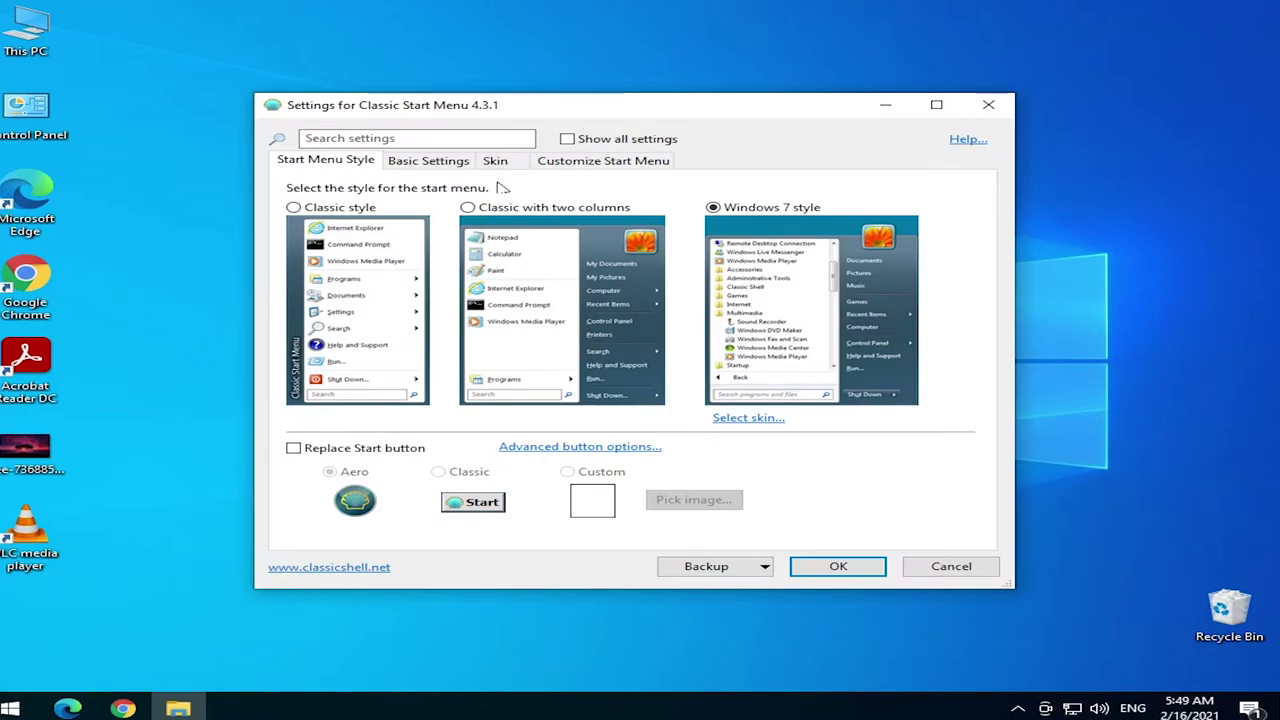
{"action": "left_click", "coordinate": [567, 138]}
{"action": "left_click", "coordinate": [540, 178]}
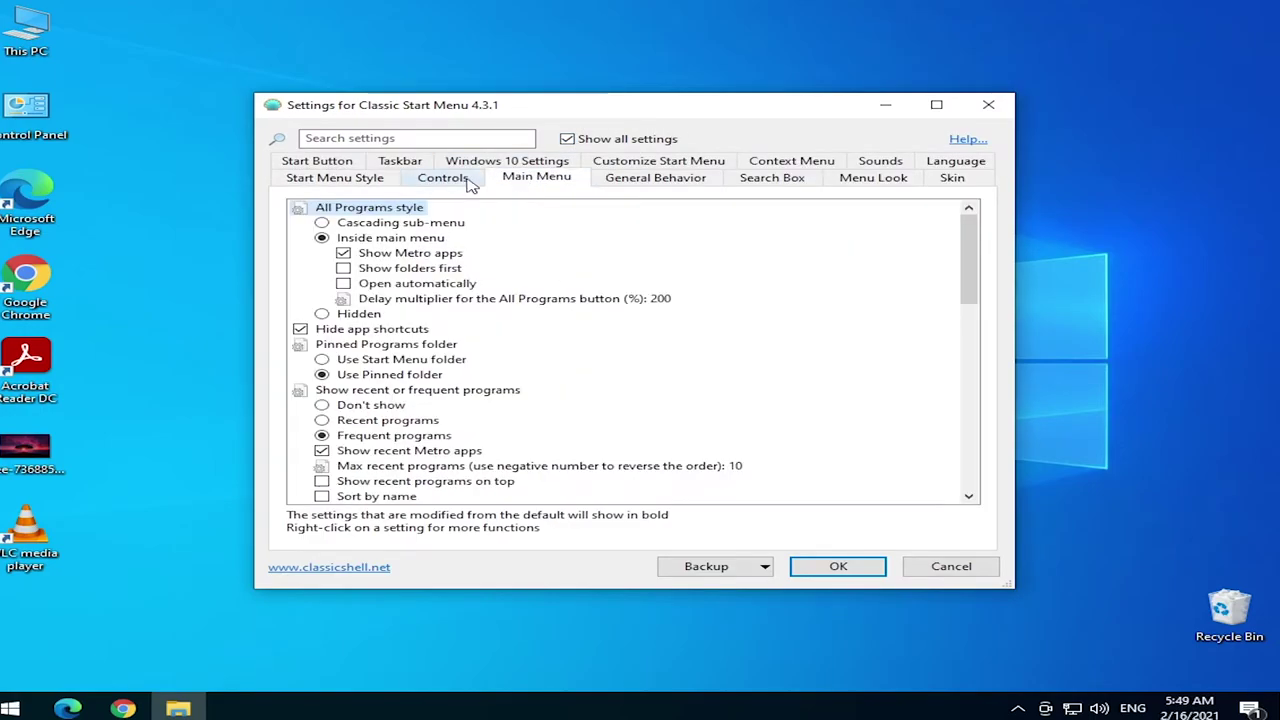
{"action": "left_click", "coordinate": [535, 162]}
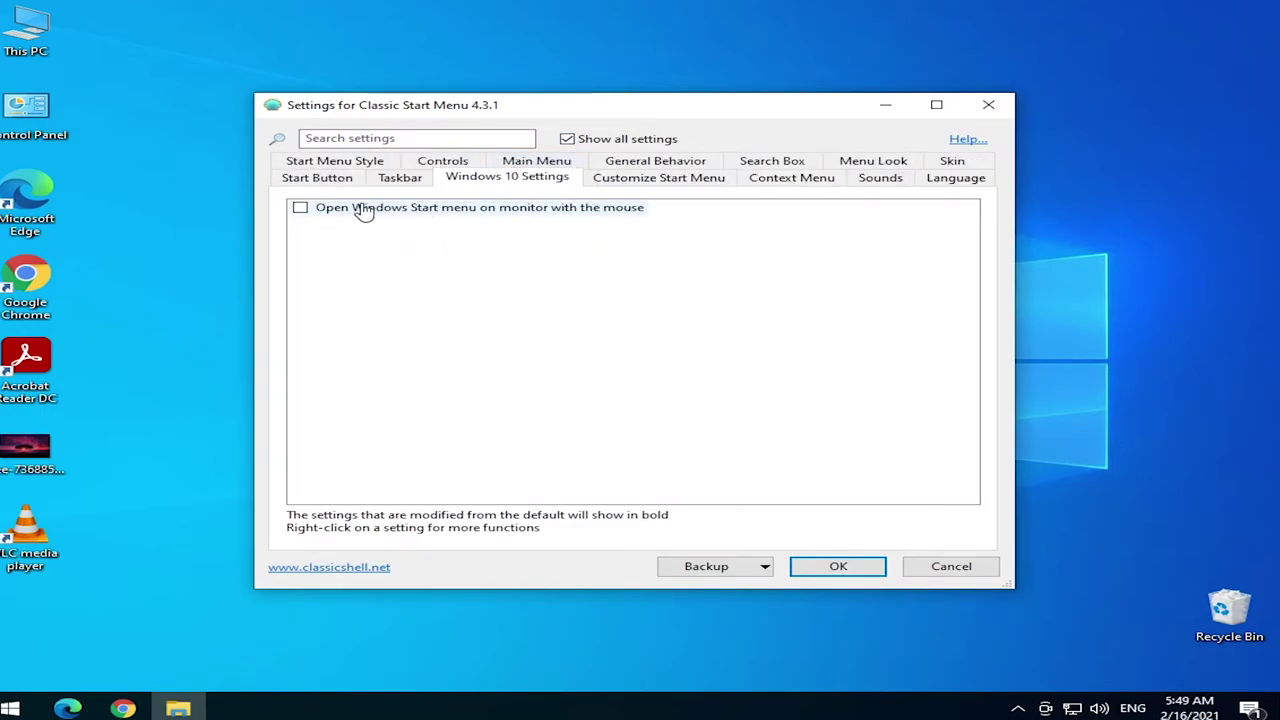
{"action": "left_click", "coordinate": [908, 570]}
{"action": "right_click", "coordinate": [401, 345]}
{"action": "left_click", "coordinate": [511, 396]}
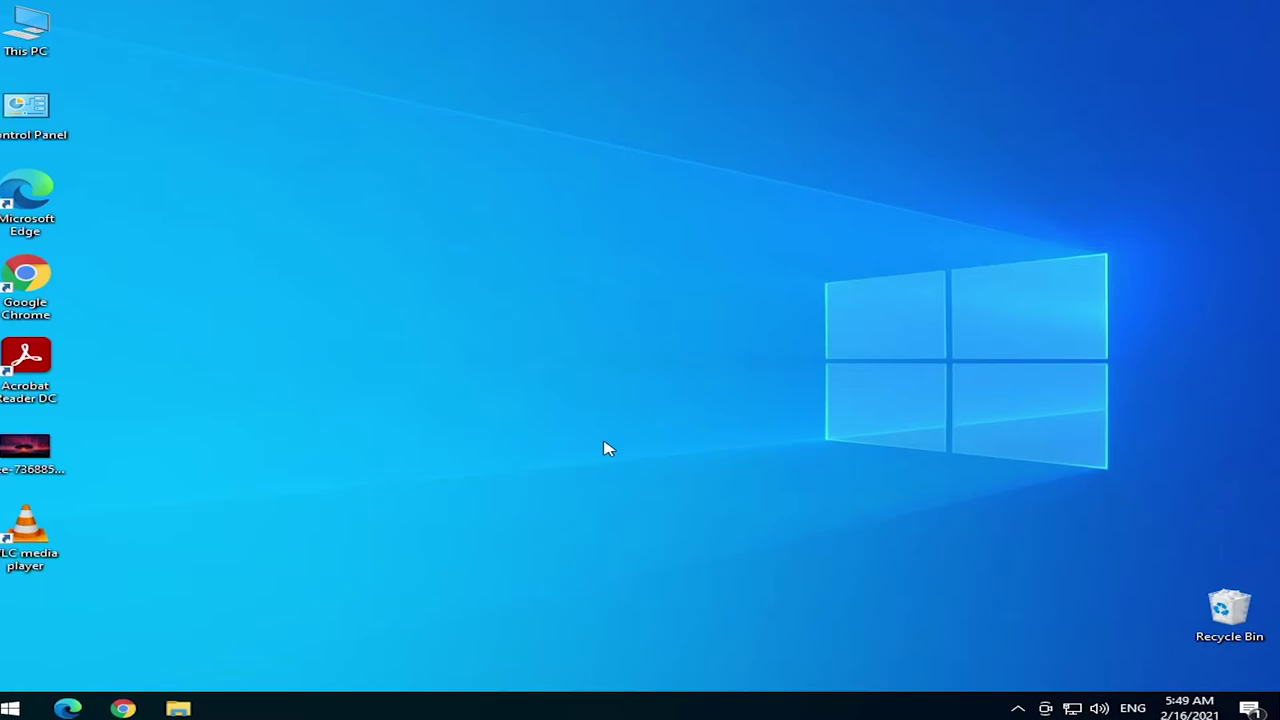
- In the Windows privacy settings, turn off language list access for websites, app launch tracking and suggested content in Settings
{"action": "left_click", "coordinate": [10, 708]}
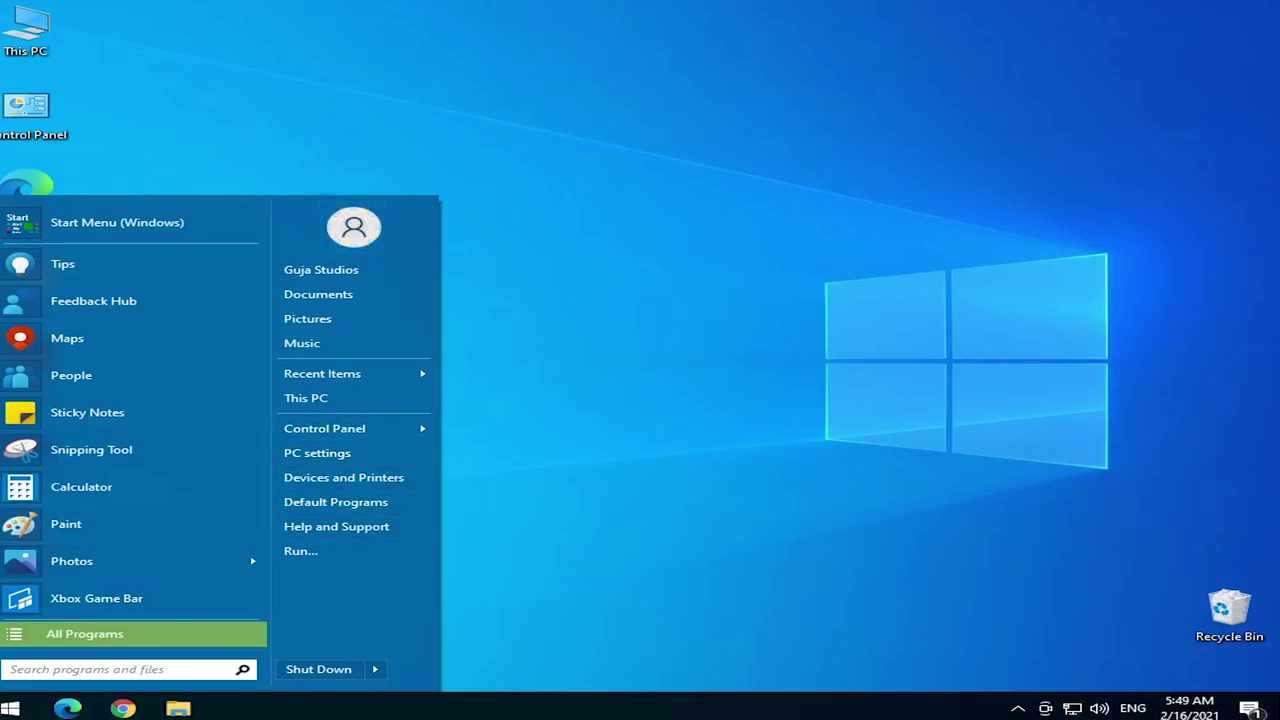
{"action": "left_click", "coordinate": [117, 226]}
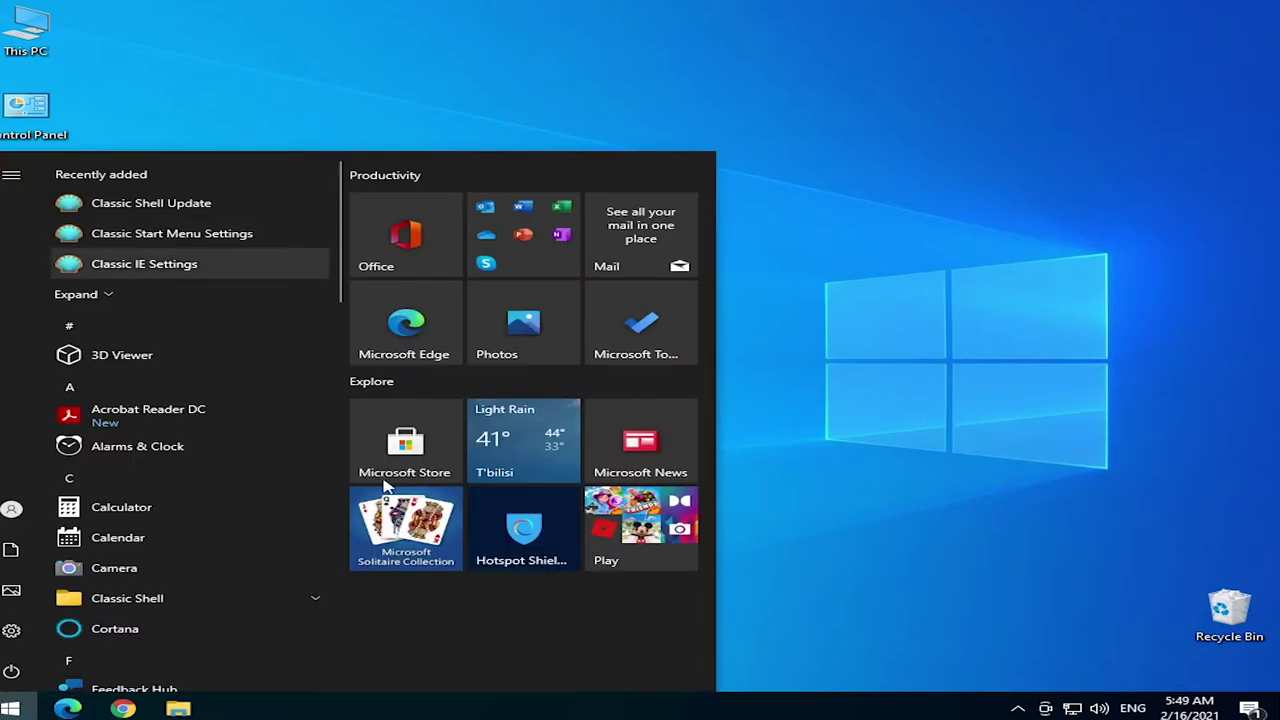
{"action": "left_click", "coordinate": [11, 631]}
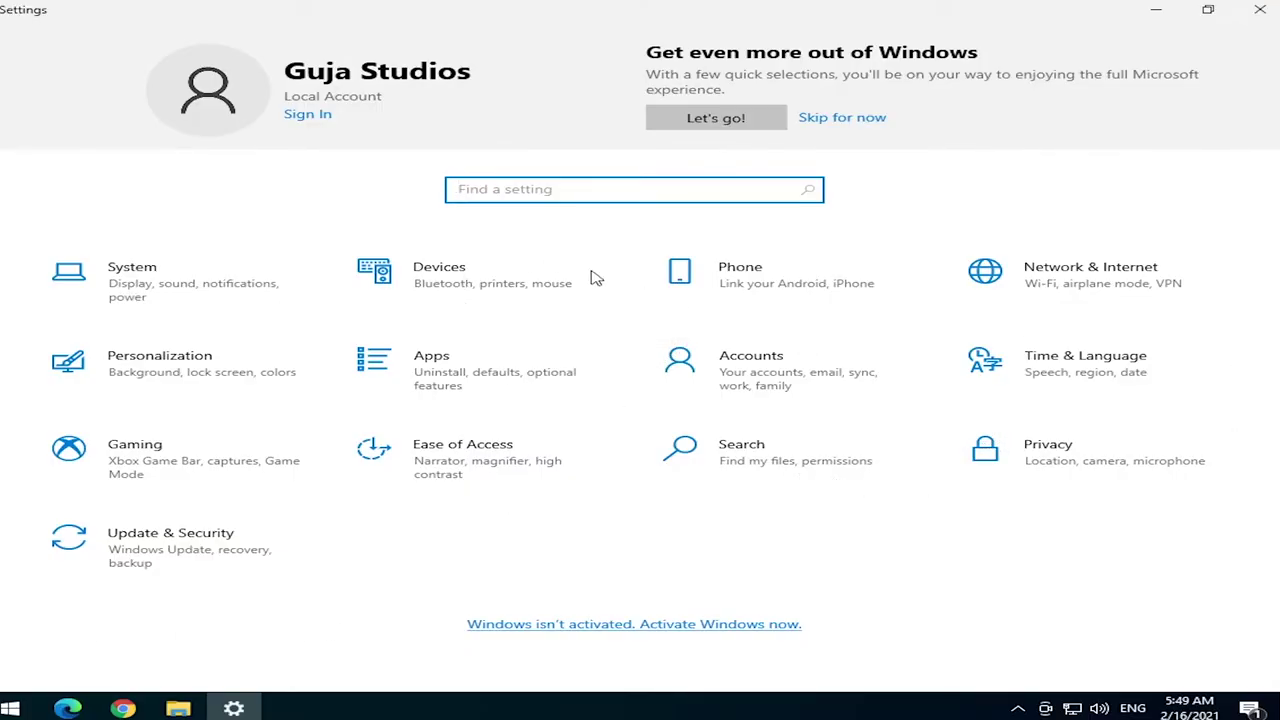
{"action": "left_click", "coordinate": [1070, 462]}
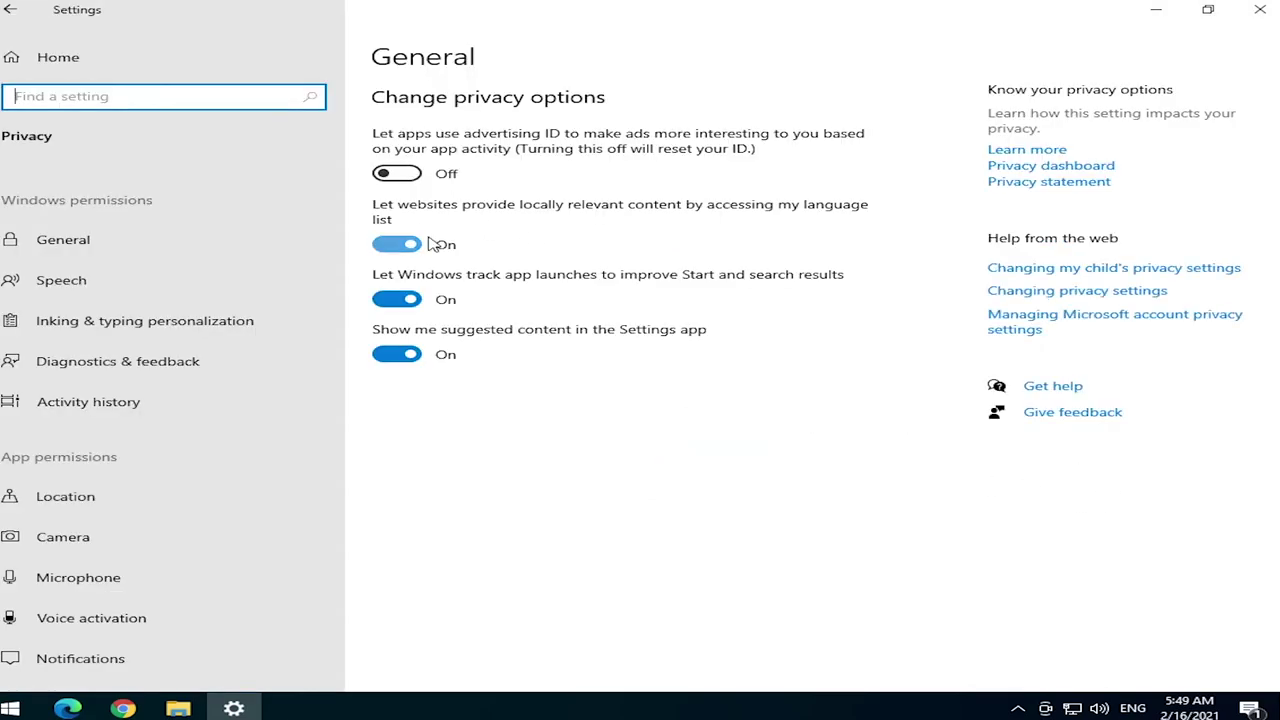
{"action": "left_click", "coordinate": [397, 244]}
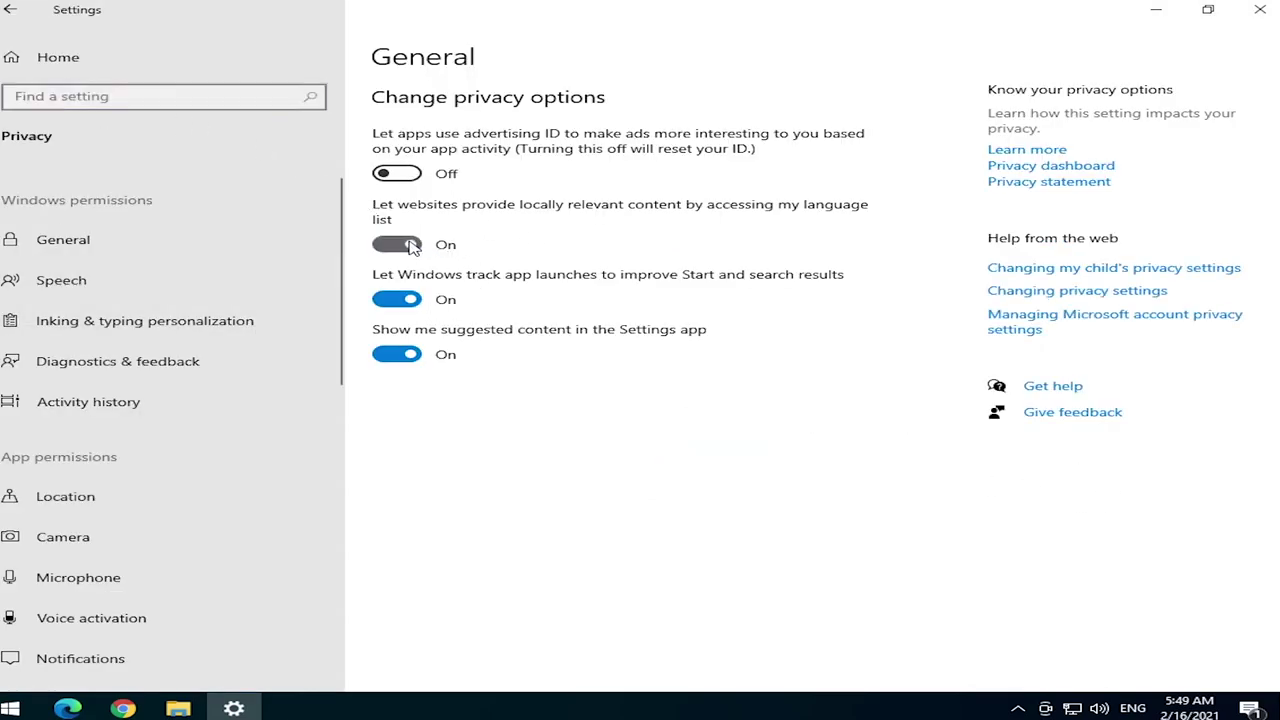
{"action": "left_click", "coordinate": [405, 352]}
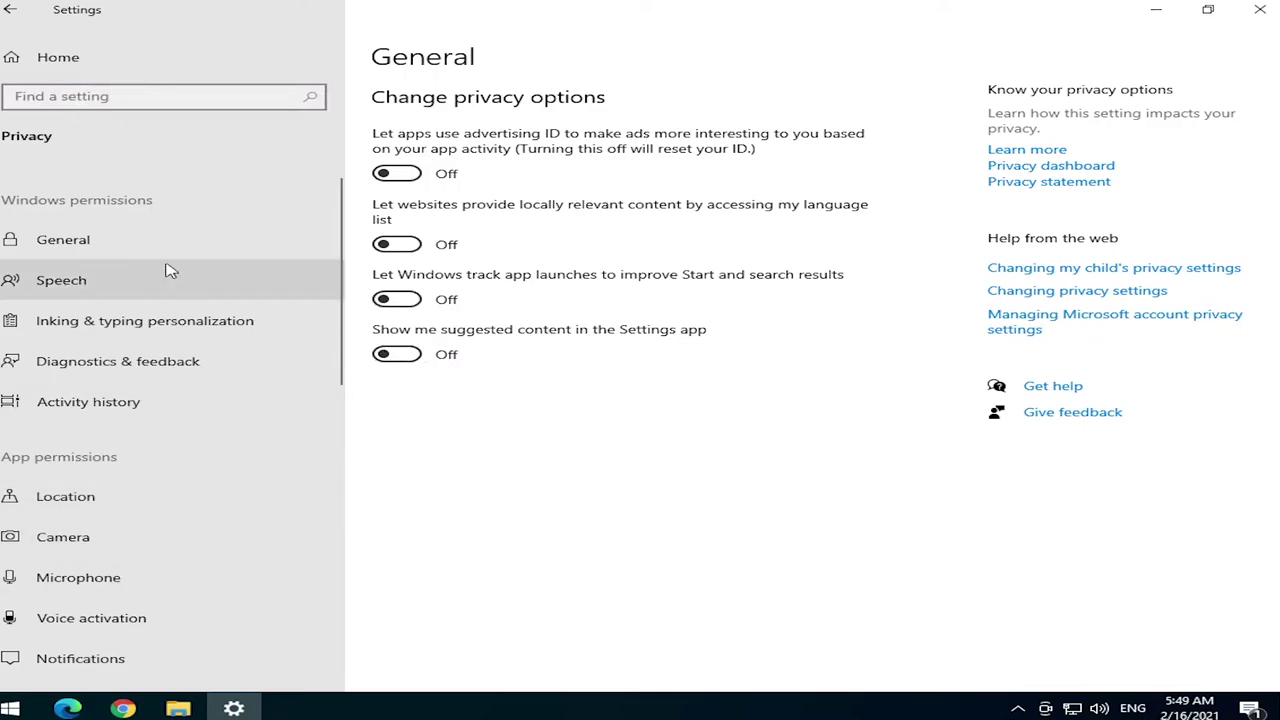
- Switch the inking and typing personalization option and check the Speech and Diagnostics & feedback privacy settings
{"action": "left_click", "coordinate": [80, 280]}
{"action": "left_click", "coordinate": [294, 322]}
{"action": "left_click", "coordinate": [397, 242]}
{"action": "left_click", "coordinate": [160, 366]}
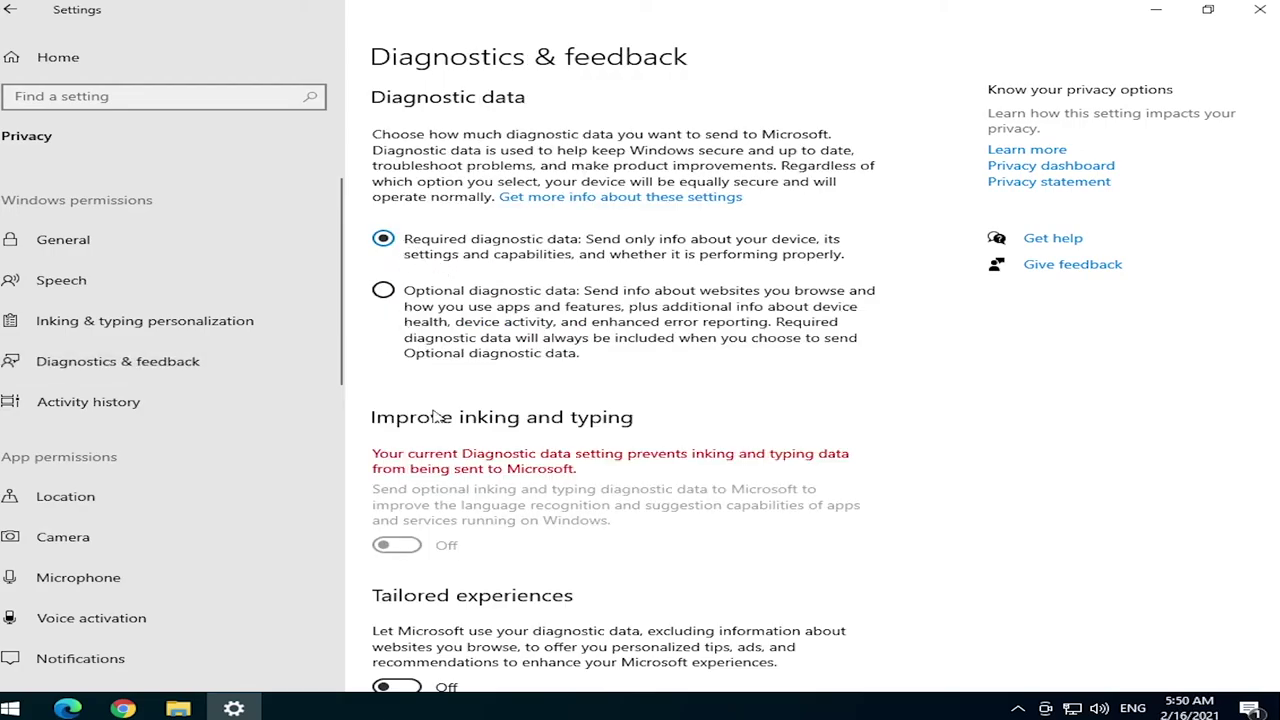
{"action": "scroll", "coordinate": [437, 387], "scroll_direction": "down", "scroll_amount": 5}
- Clear the activity history and check the location permissions
{"action": "left_click", "coordinate": [118, 404]}
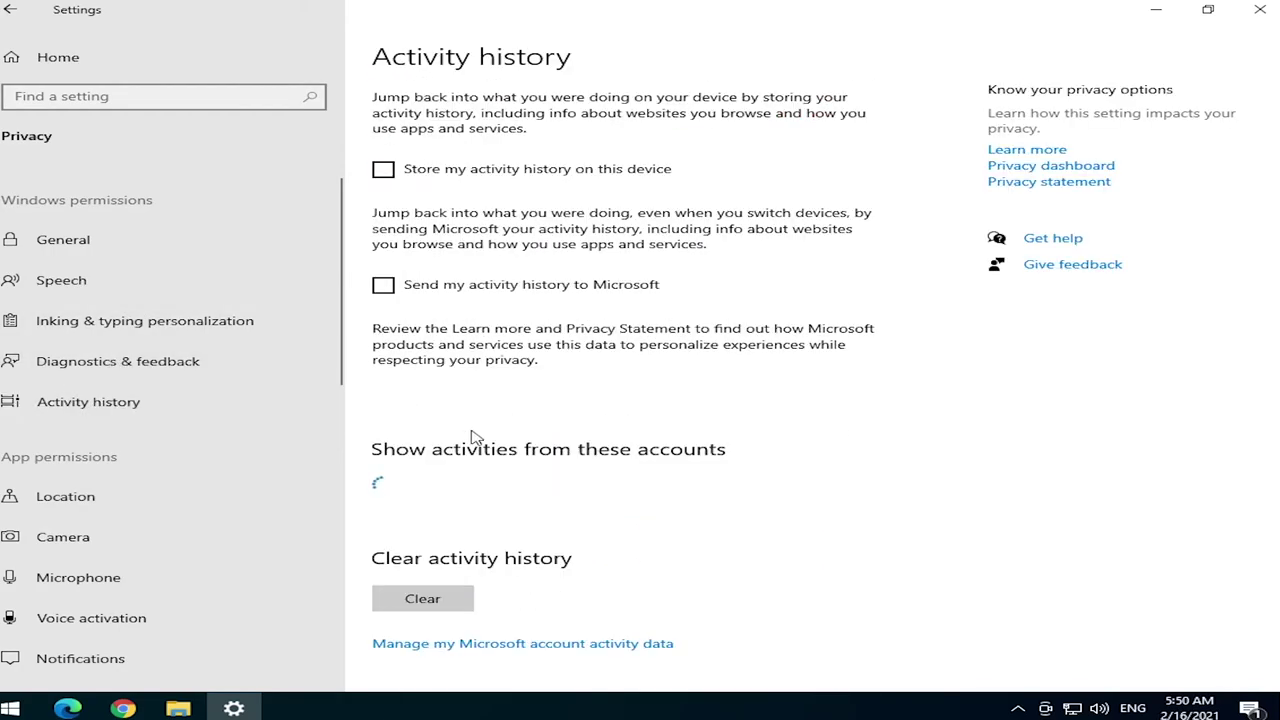
{"action": "left_click", "coordinate": [422, 598]}
{"action": "left_click", "coordinate": [343, 557]}
{"action": "left_click", "coordinate": [110, 496]}
{"action": "scroll", "coordinate": [210, 363], "scroll_direction": "down", "scroll_amount": 3}
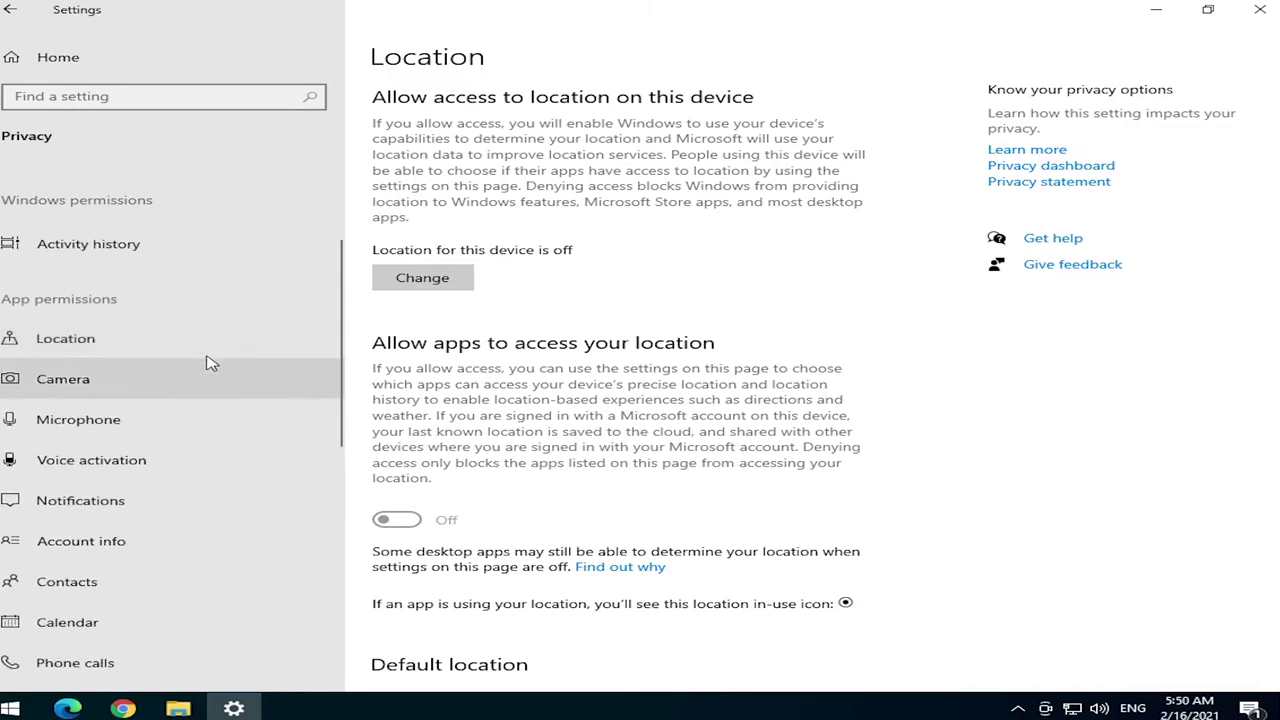
- Turn microphone access for this device off and back on
{"action": "left_click", "coordinate": [200, 419]}
{"action": "left_click", "coordinate": [422, 230]}
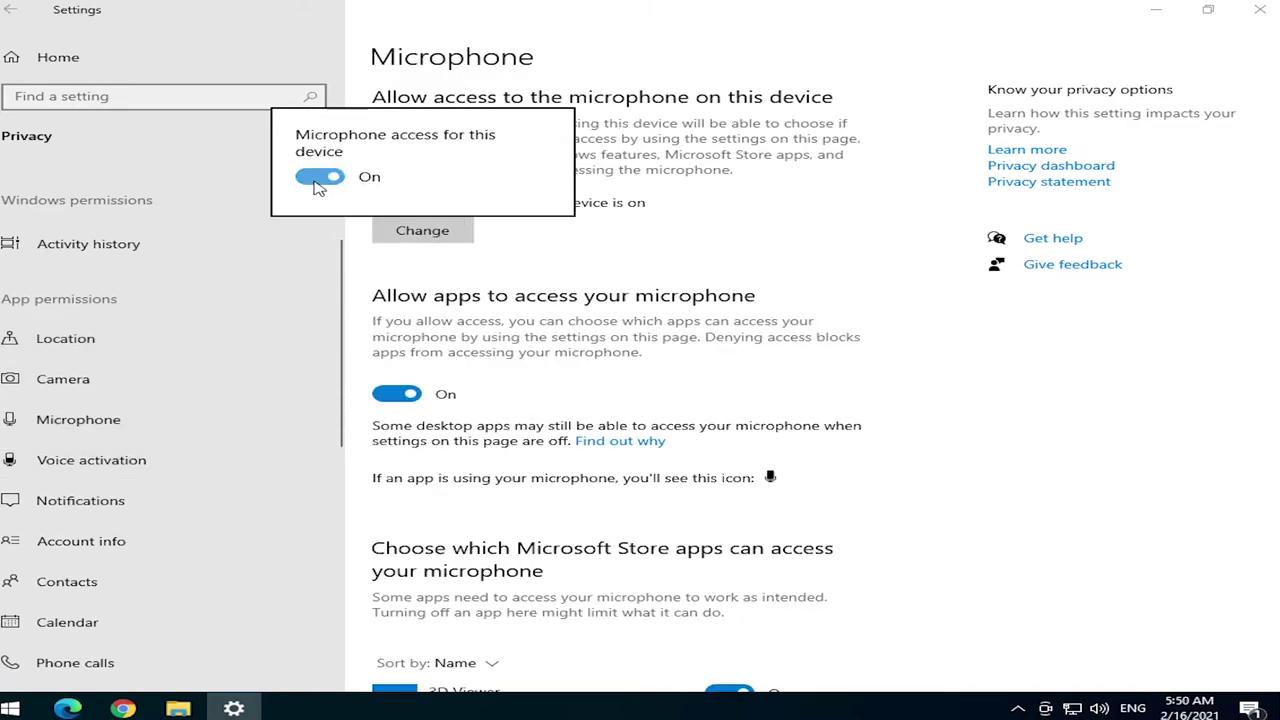
{"action": "left_click", "coordinate": [318, 180]}
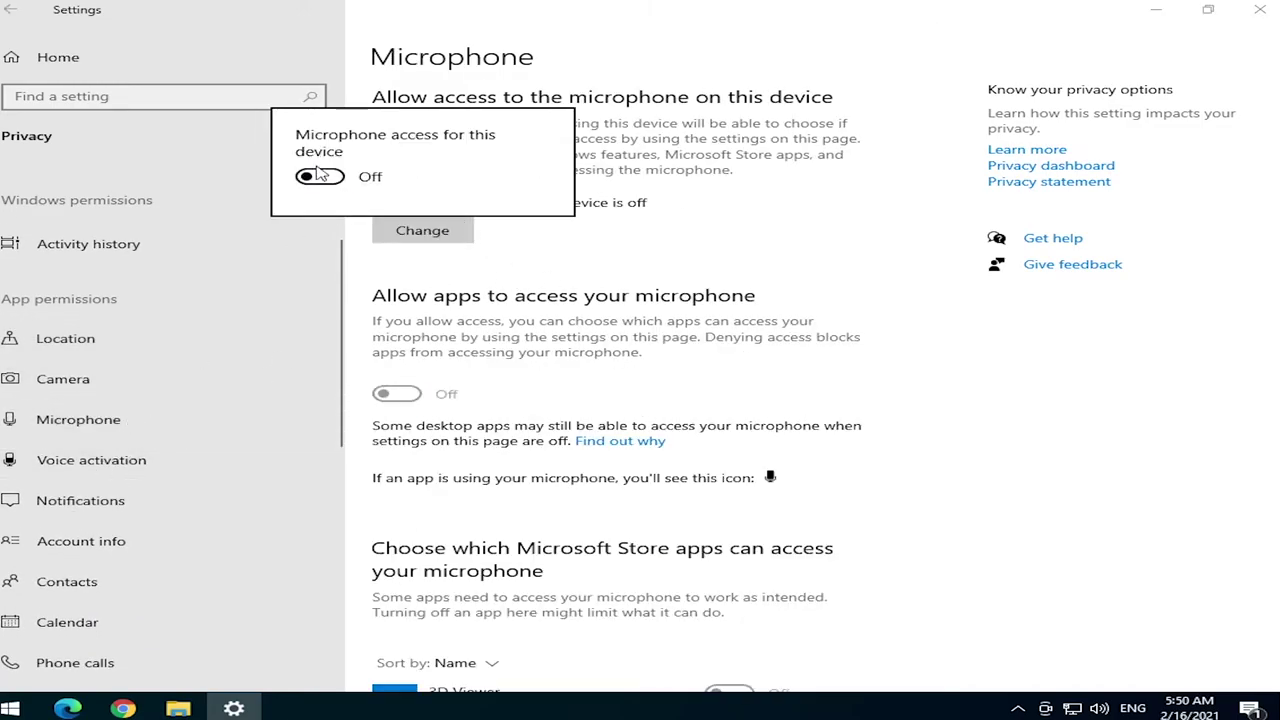
{"action": "left_click", "coordinate": [316, 180]}
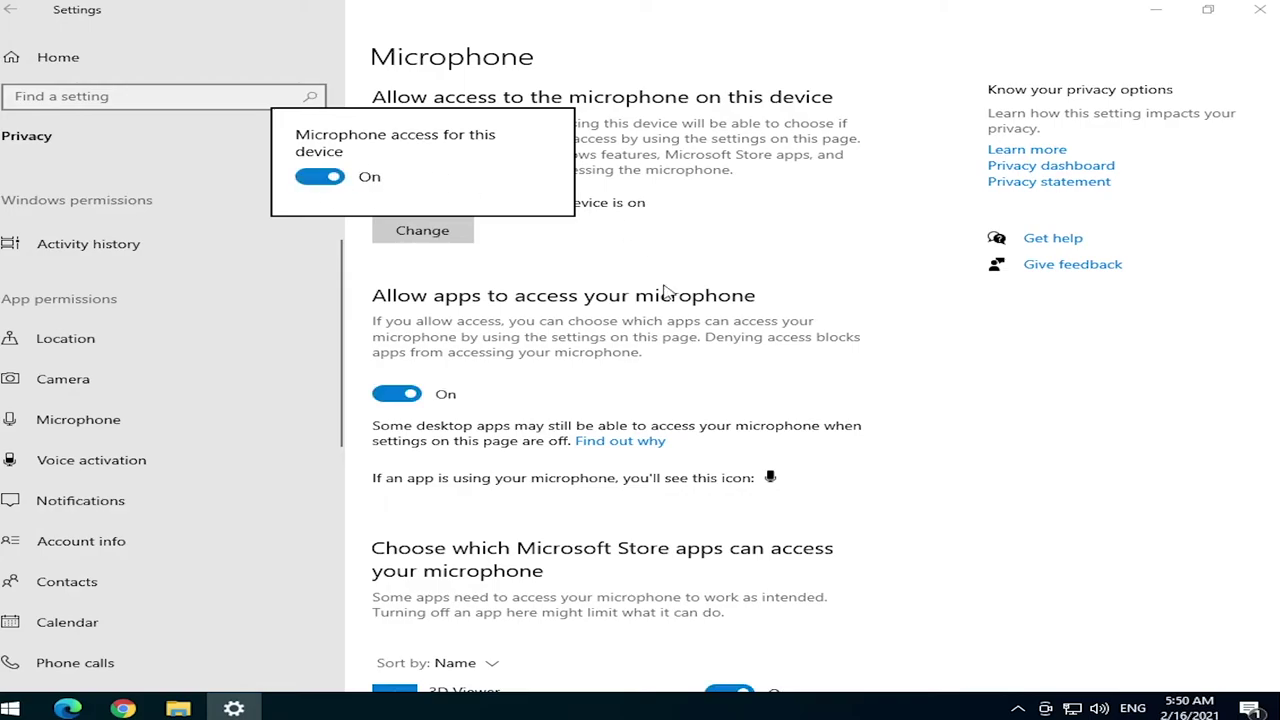
{"action": "left_click", "coordinate": [578, 348]}
- Turn off voice activation for apps and user notification access for this device
{"action": "left_click", "coordinate": [106, 488]}
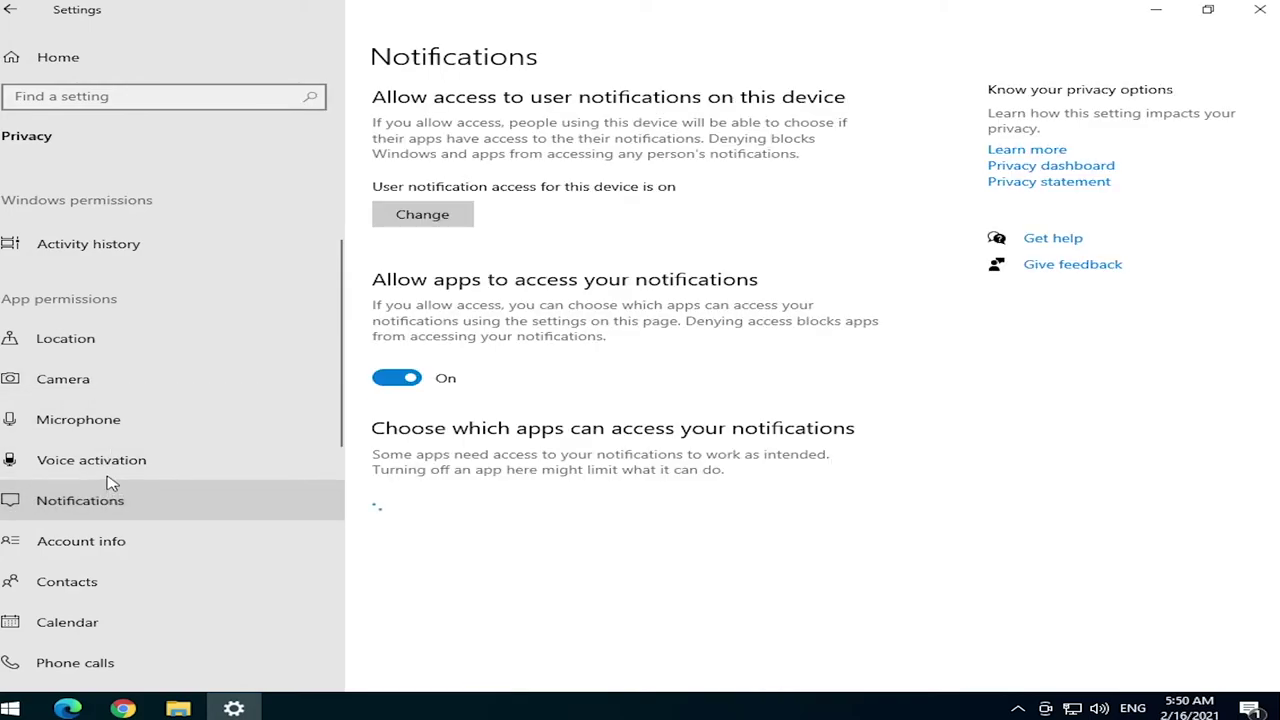
{"action": "left_click", "coordinate": [181, 463]}
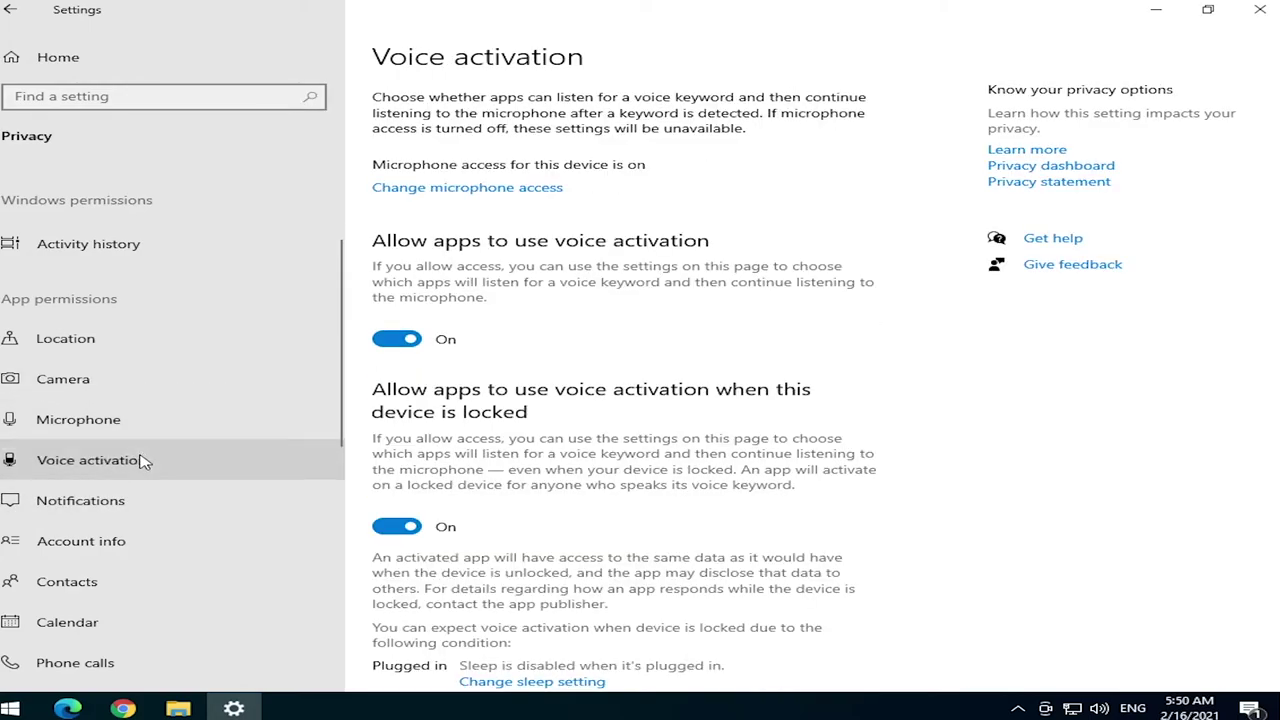
{"action": "left_click", "coordinate": [397, 339]}
{"action": "left_click", "coordinate": [86, 498]}
{"action": "left_click", "coordinate": [430, 215]}
{"action": "left_click", "coordinate": [322, 161]}
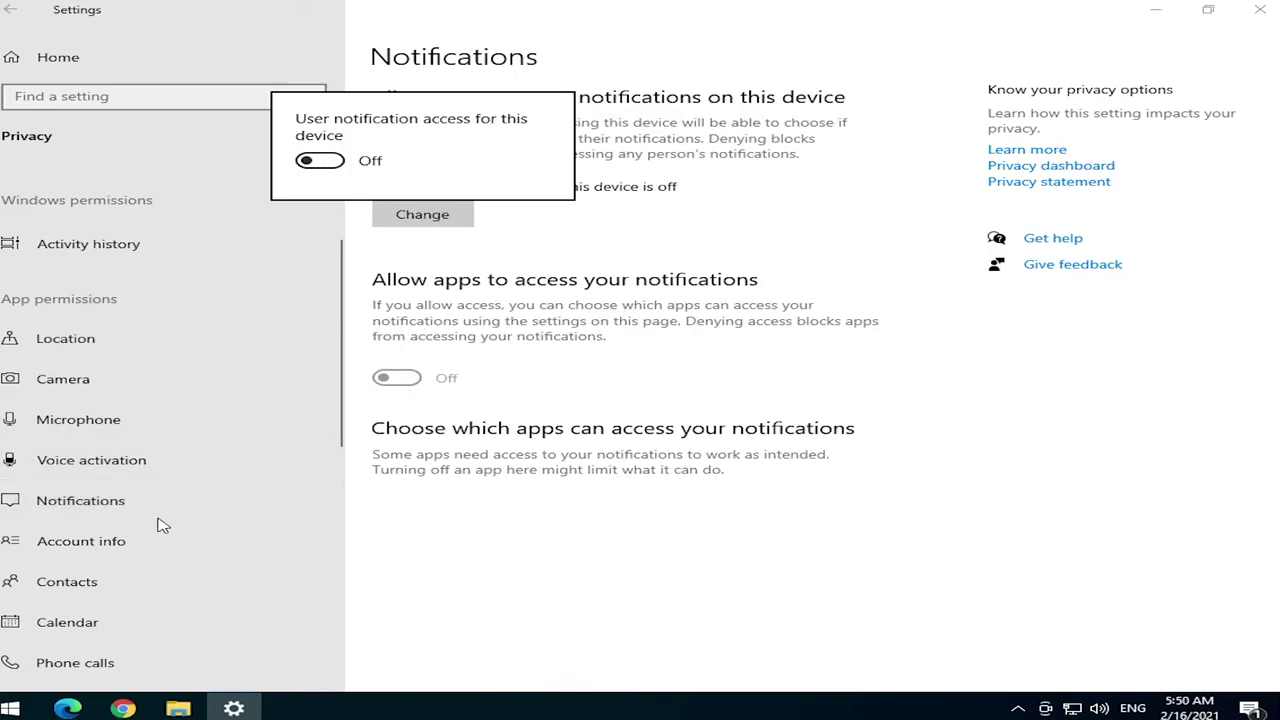
- Turn off account info access and calendar access for this device
{"action": "left_click", "coordinate": [146, 548]}
{"action": "left_click", "coordinate": [432, 234]}
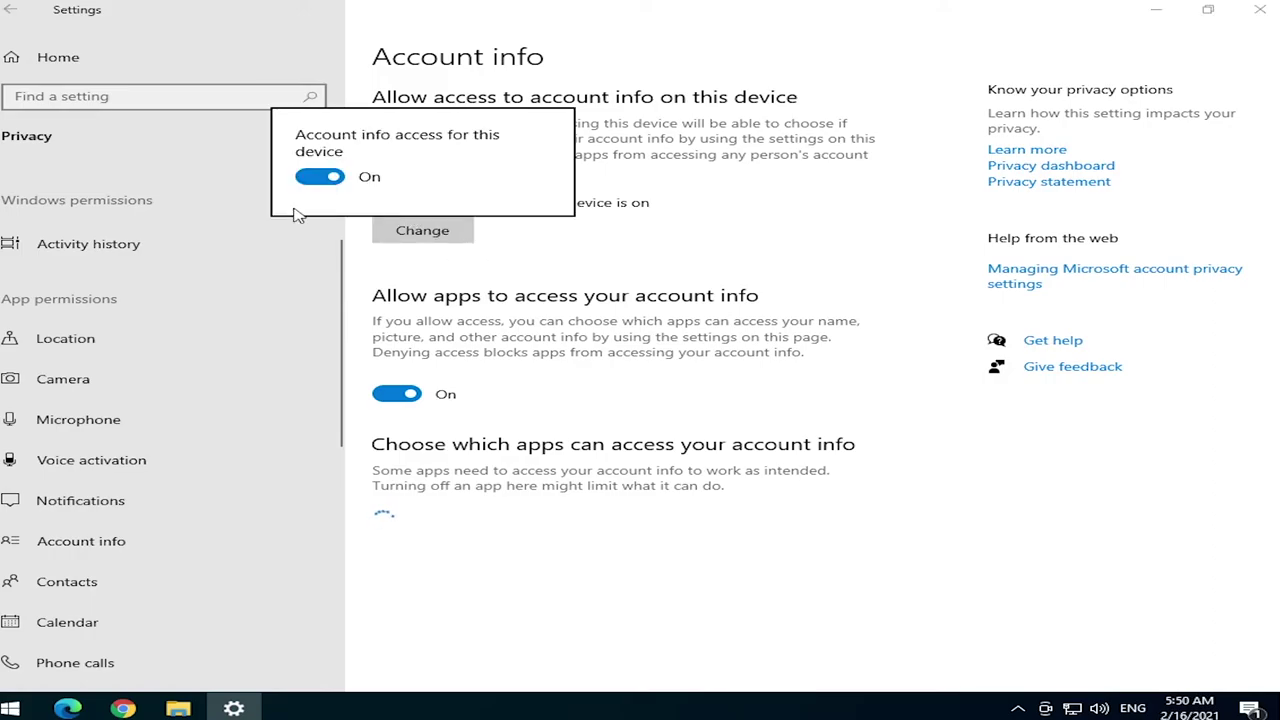
{"action": "left_click", "coordinate": [312, 174]}
{"action": "left_click", "coordinate": [120, 581]}
{"action": "left_click", "coordinate": [67, 622]}
{"action": "left_click", "coordinate": [422, 214]}
{"action": "left_click", "coordinate": [320, 161]}
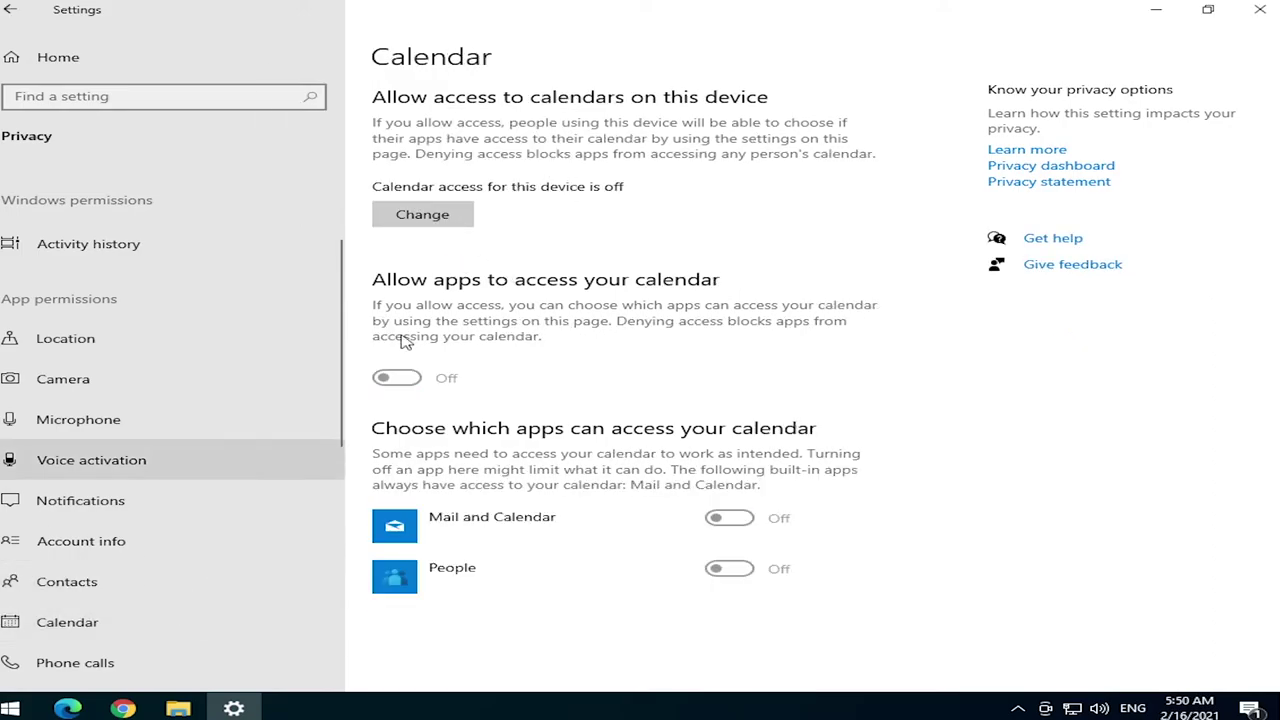
- Turn off phone call access for this device and go through the call history, email and tasks permissions
{"action": "scroll", "coordinate": [143, 400], "scroll_direction": "down", "scroll_amount": 3}
{"action": "left_click", "coordinate": [140, 359]}
{"action": "left_click", "coordinate": [422, 261]}
{"action": "left_click", "coordinate": [320, 207]}
{"action": "left_click", "coordinate": [75, 400]}
{"action": "left_click", "coordinate": [420, 226]}
{"action": "left_click", "coordinate": [54, 440]}
{"action": "left_click", "coordinate": [55, 481]}
- Turn off messaging access for this device and check the permissions for radios, other devices and background apps
{"action": "left_click", "coordinate": [73, 521]}
{"action": "left_click", "coordinate": [422, 230]}
{"action": "left_click", "coordinate": [320, 177]}
{"action": "left_click", "coordinate": [134, 560]}
{"action": "left_click", "coordinate": [151, 617]}
{"action": "left_click", "coordinate": [120, 643]}
- Turn off app diagnostics access for this device and open the documents and pictures library access options
{"action": "scroll", "coordinate": [337, 534], "scroll_direction": "down", "scroll_amount": 5}
{"action": "left_click", "coordinate": [93, 398]}
{"action": "left_click", "coordinate": [422, 231]}
{"action": "left_click", "coordinate": [320, 177]}
{"action": "left_click", "coordinate": [97, 525]}
{"action": "left_click", "coordinate": [75, 479]}
{"action": "left_click", "coordinate": [422, 246]}
{"action": "left_click", "coordinate": [62, 520]}
{"action": "left_click", "coordinate": [422, 246]}
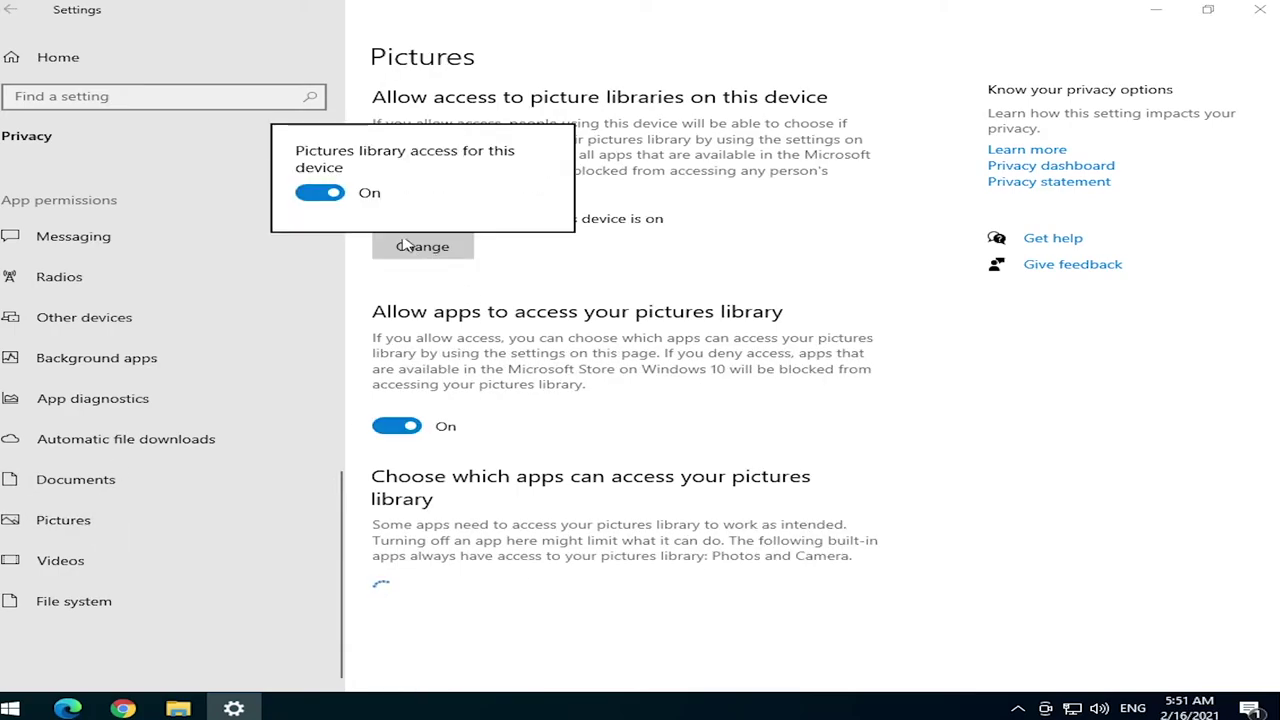
- Turn off file system access for this device and close Settings
{"action": "left_click", "coordinate": [60, 560]}
{"action": "left_click", "coordinate": [74, 601]}
{"action": "left_click", "coordinate": [422, 230]}
{"action": "left_click", "coordinate": [320, 177]}
{"action": "left_click", "coordinate": [1260, 9]}
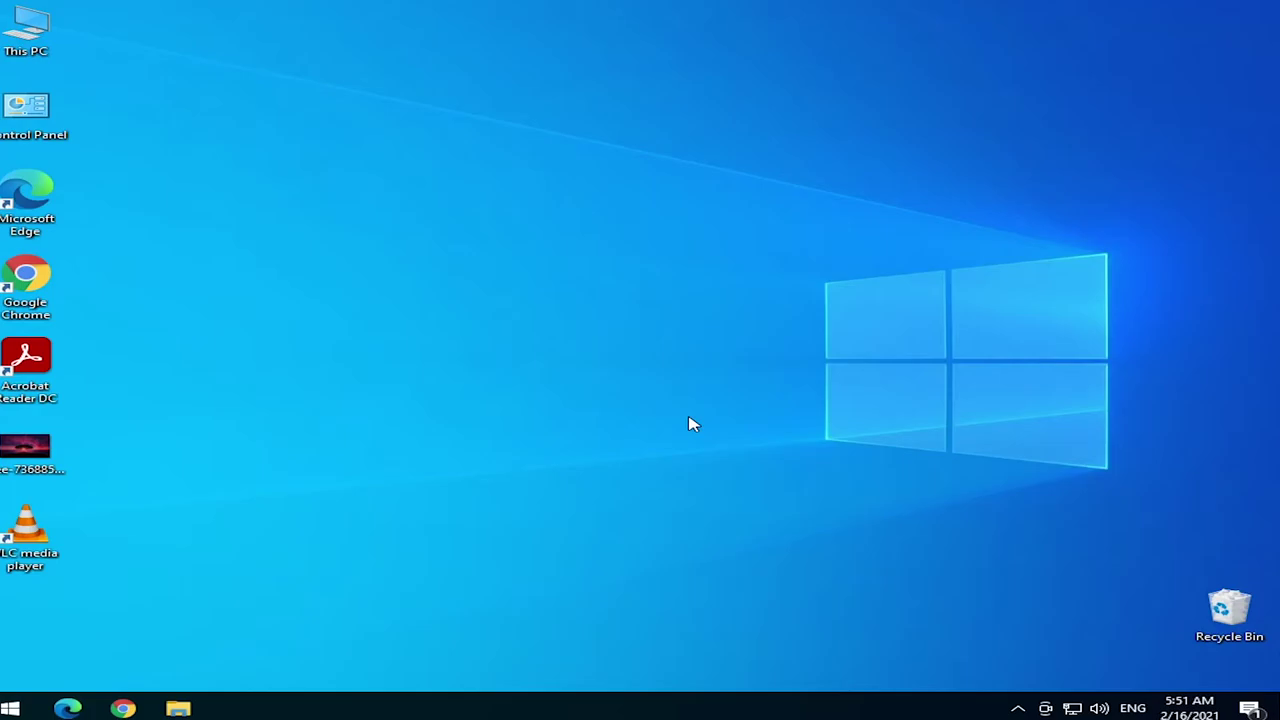
- Pause Windows updates for 7 days in the Update & Security settings
{"action": "key", "text": "super"}
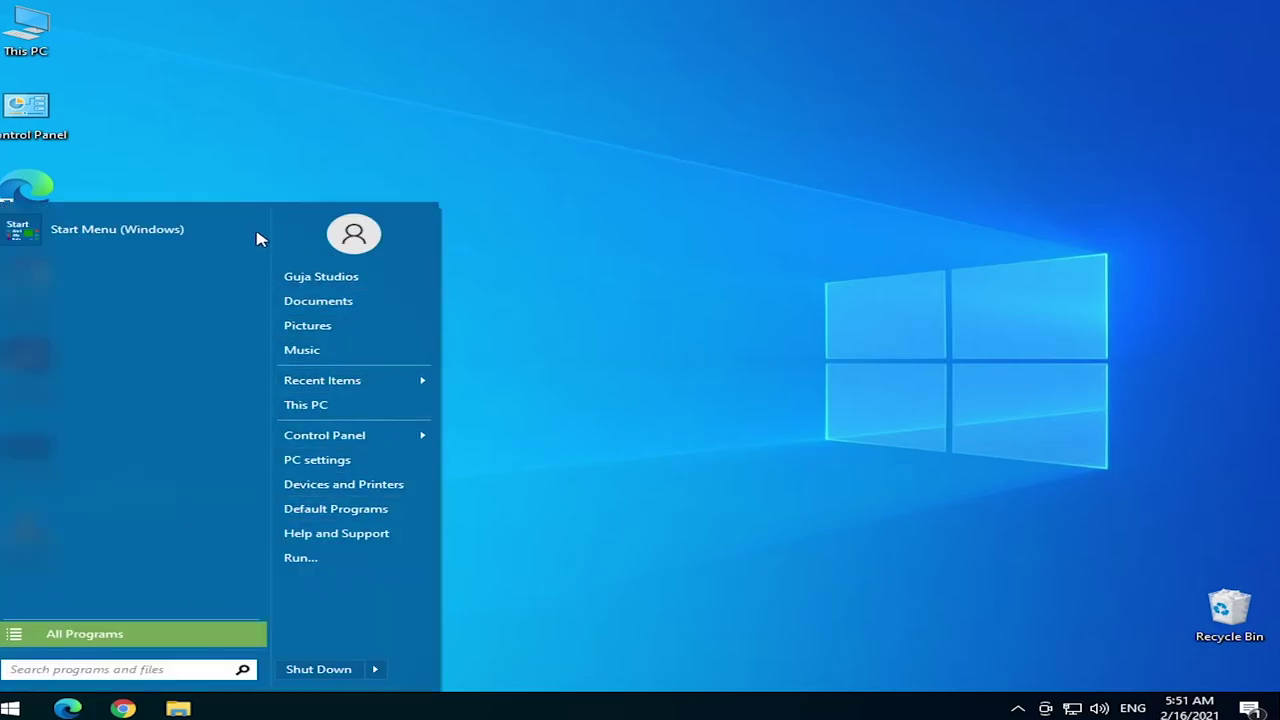
{"action": "key", "text": "Escape"}
{"action": "left_click", "coordinate": [10, 708], "text": "shift"}
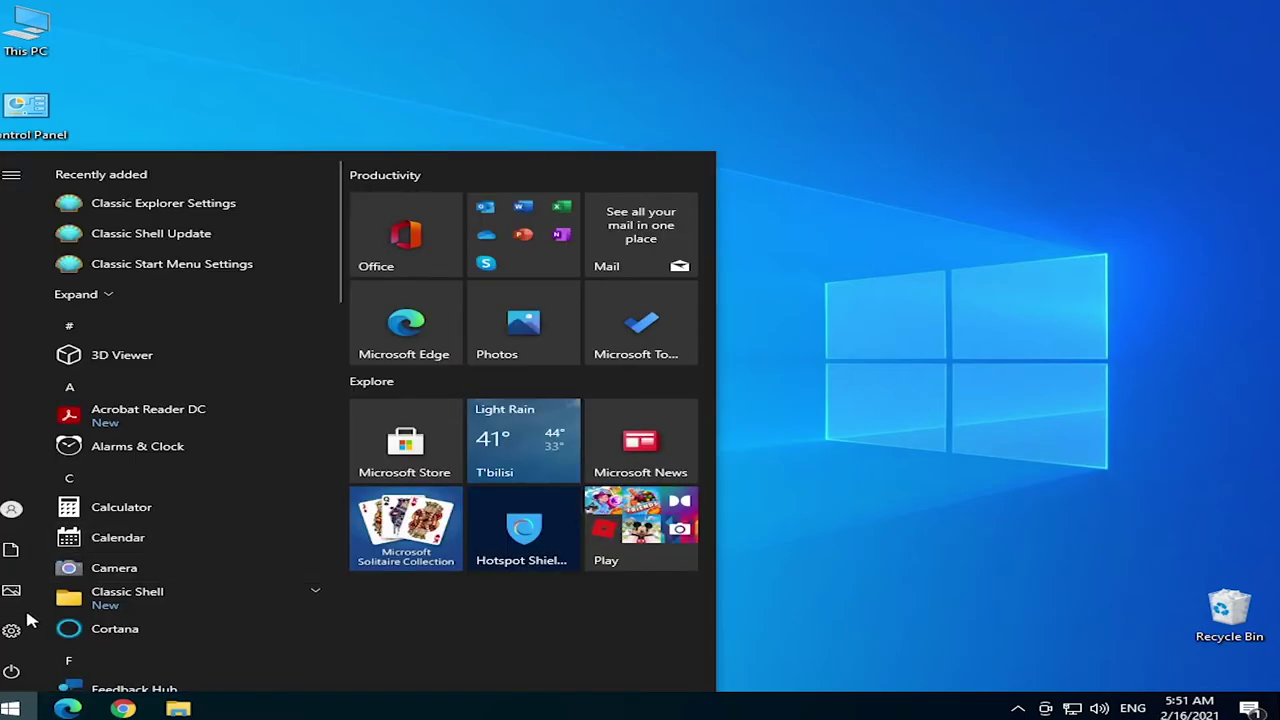
{"action": "left_click", "coordinate": [18, 645]}
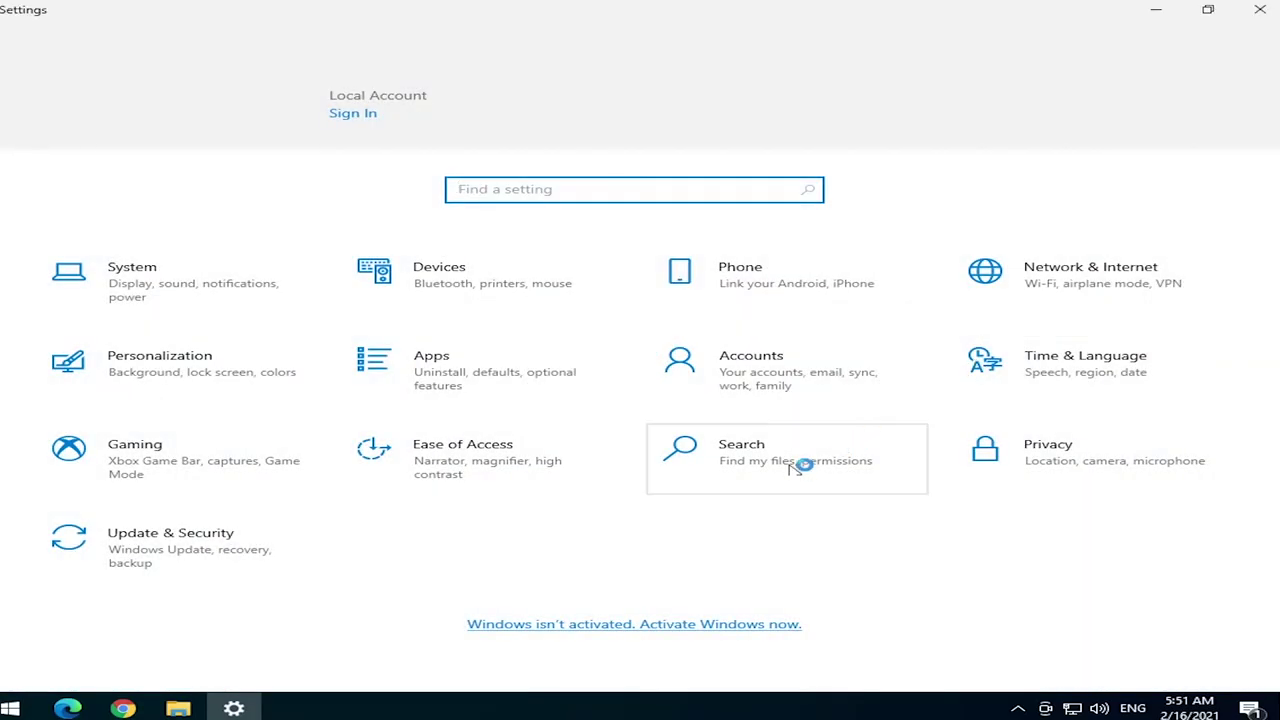
{"action": "left_click", "coordinate": [195, 560]}
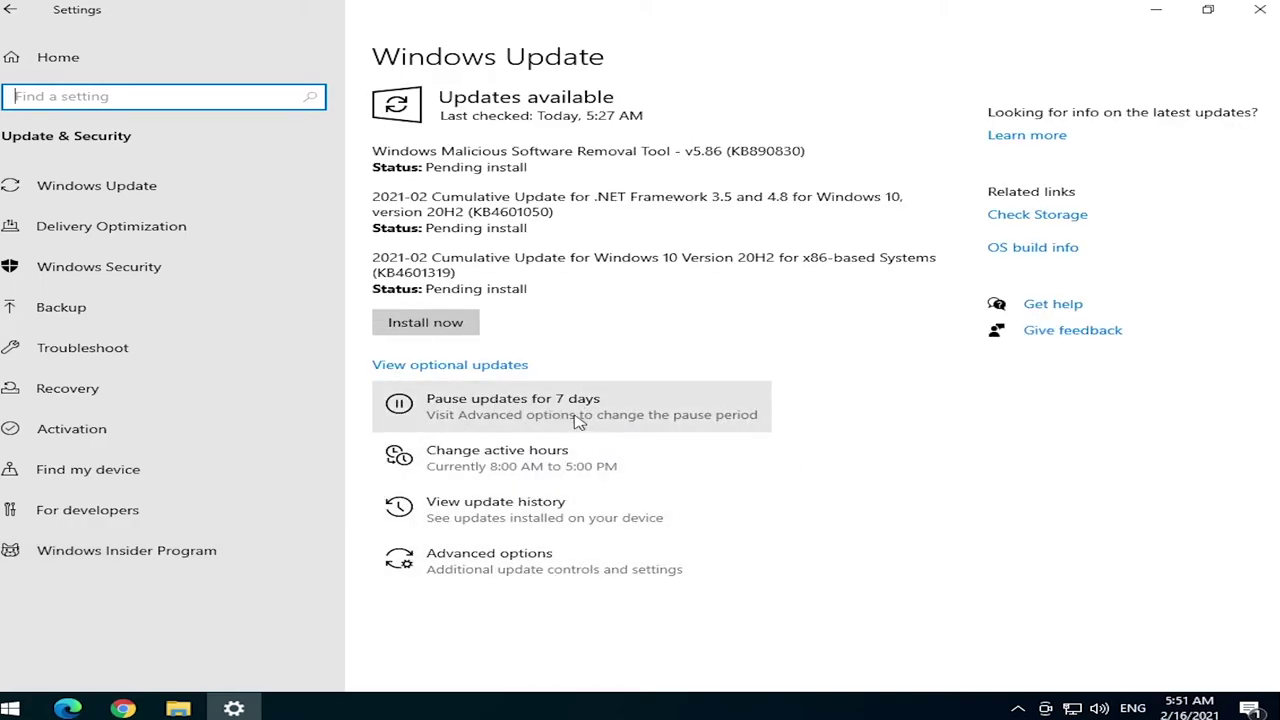
{"action": "left_click", "coordinate": [578, 421]}
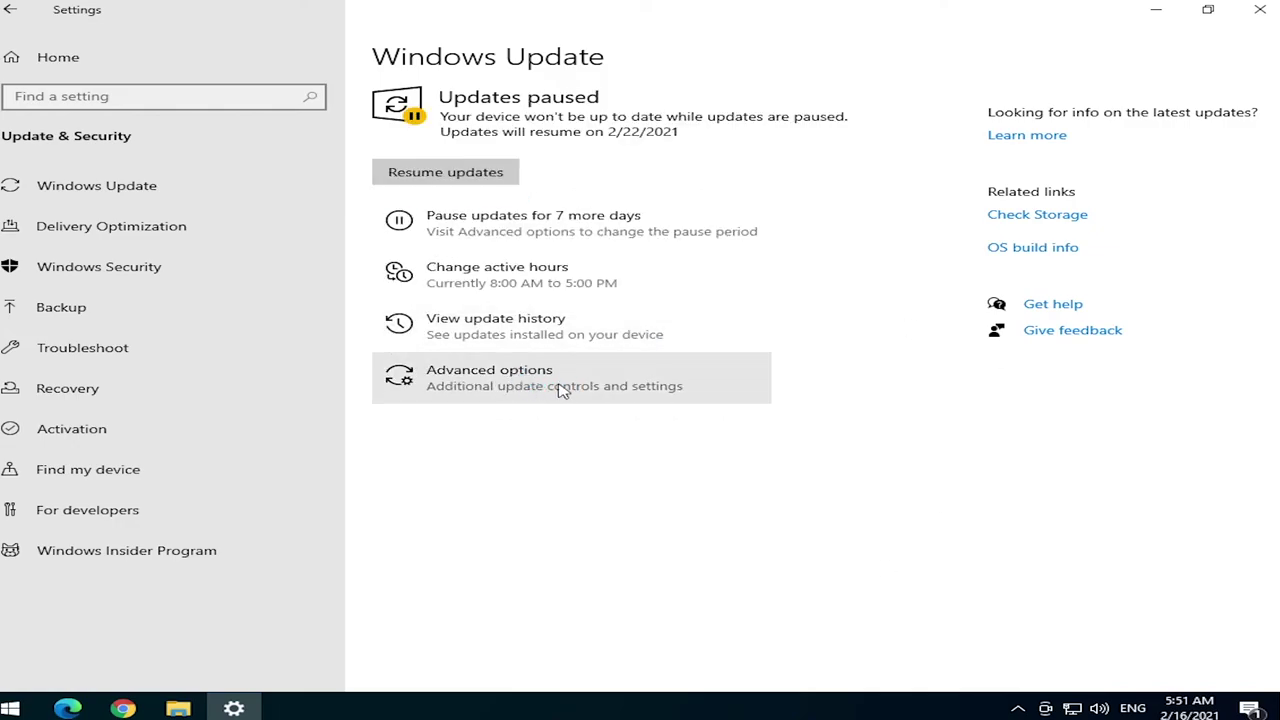
- Turn off downloads from other PCs in the Delivery Optimization settings of Windows Update
{"action": "left_click", "coordinate": [579, 386]}
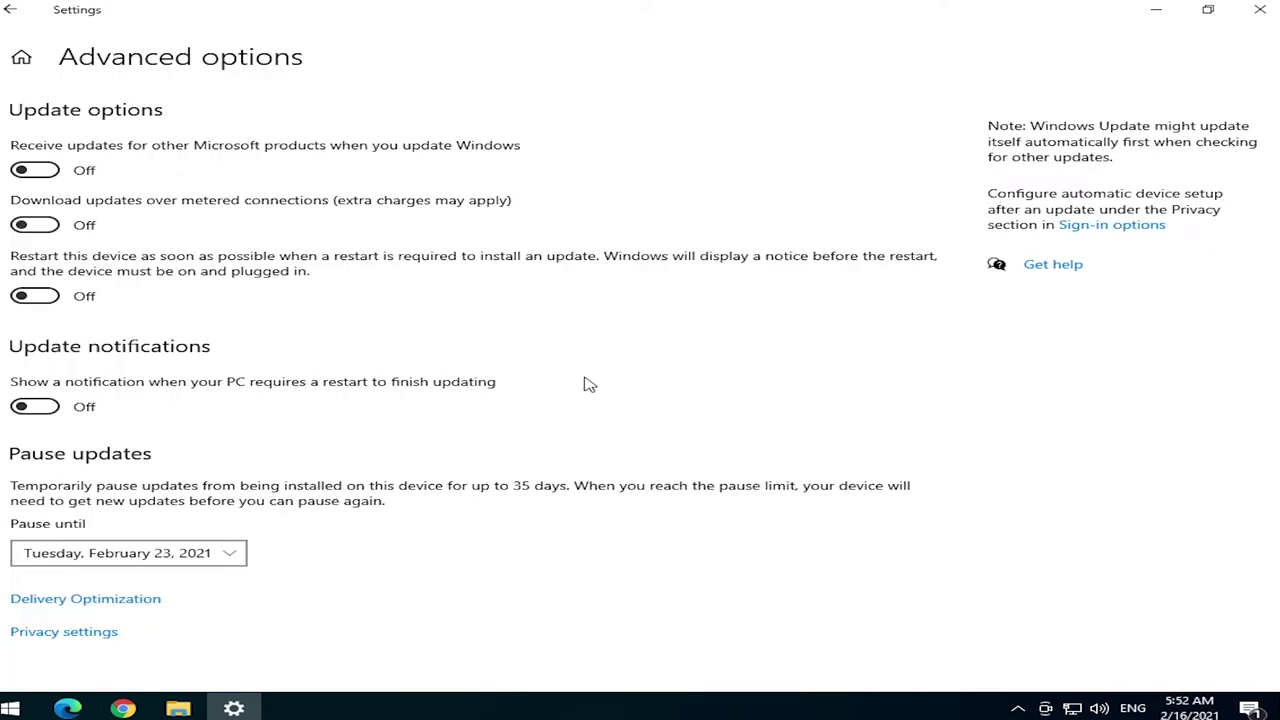
{"action": "left_click", "coordinate": [121, 600]}
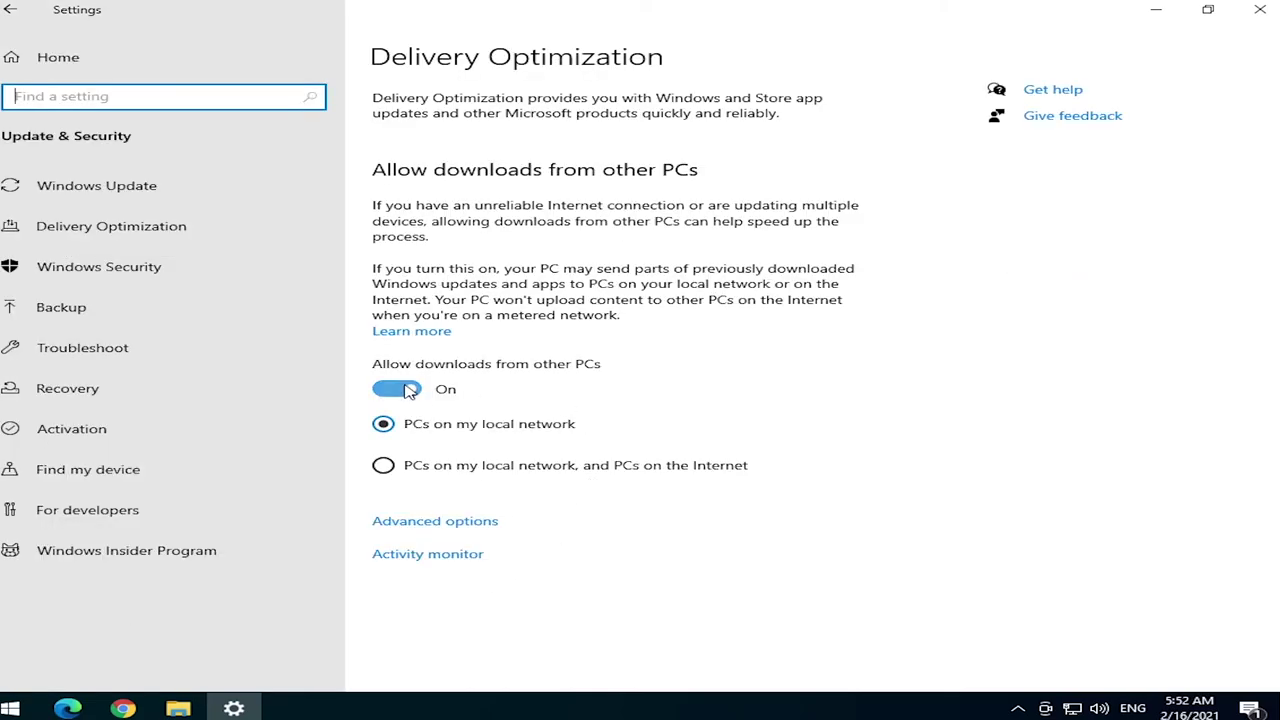
{"action": "left_click", "coordinate": [408, 390]}
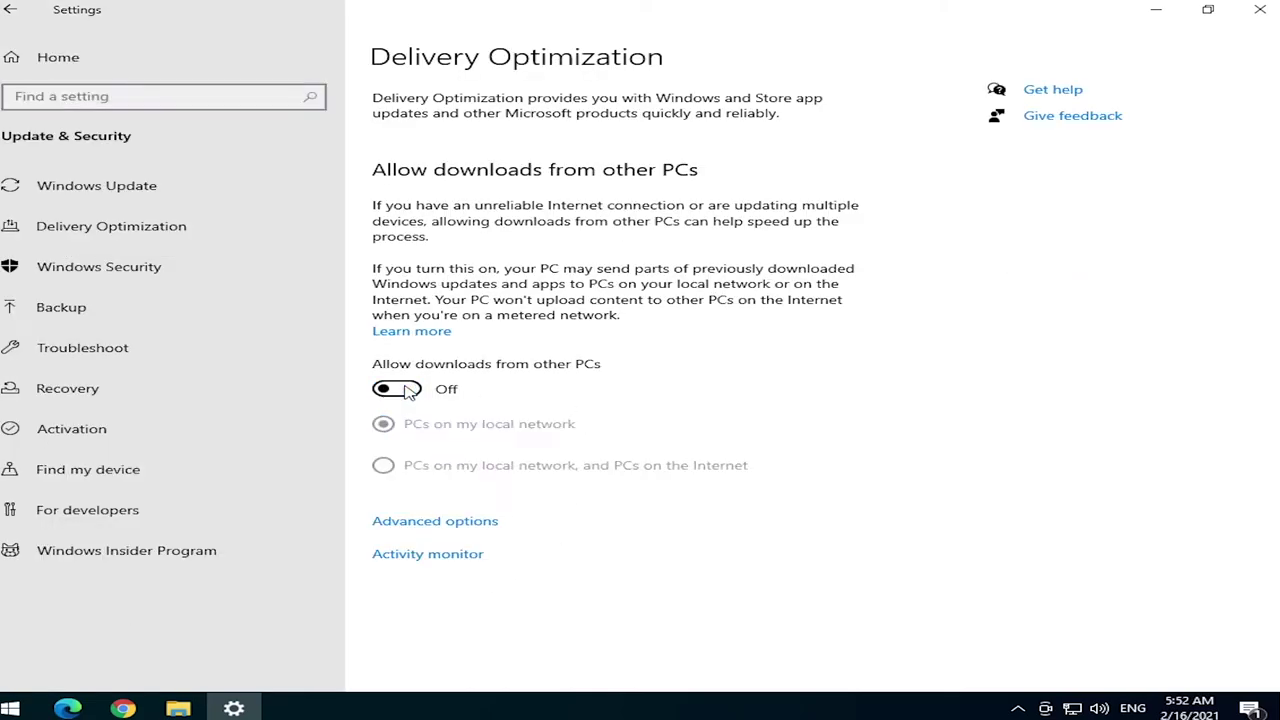
- In the Delivery Optimization advanced options, limit background and foreground download bandwidth to 5% each as a percentage of measured bandwidth
{"action": "left_click", "coordinate": [466, 523]}
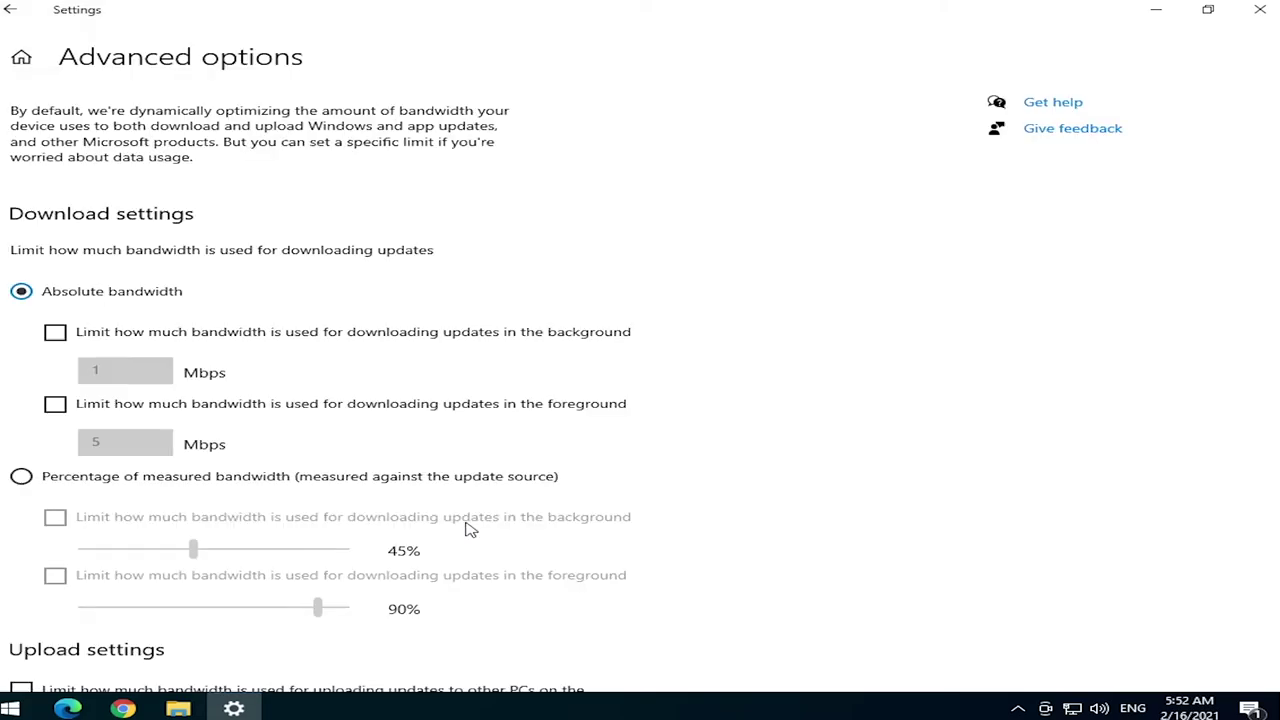
{"action": "scroll", "coordinate": [60, 230], "scroll_direction": "down", "scroll_amount": 2}
{"action": "left_click", "coordinate": [54, 115]}
{"action": "left_click", "coordinate": [20, 292]}
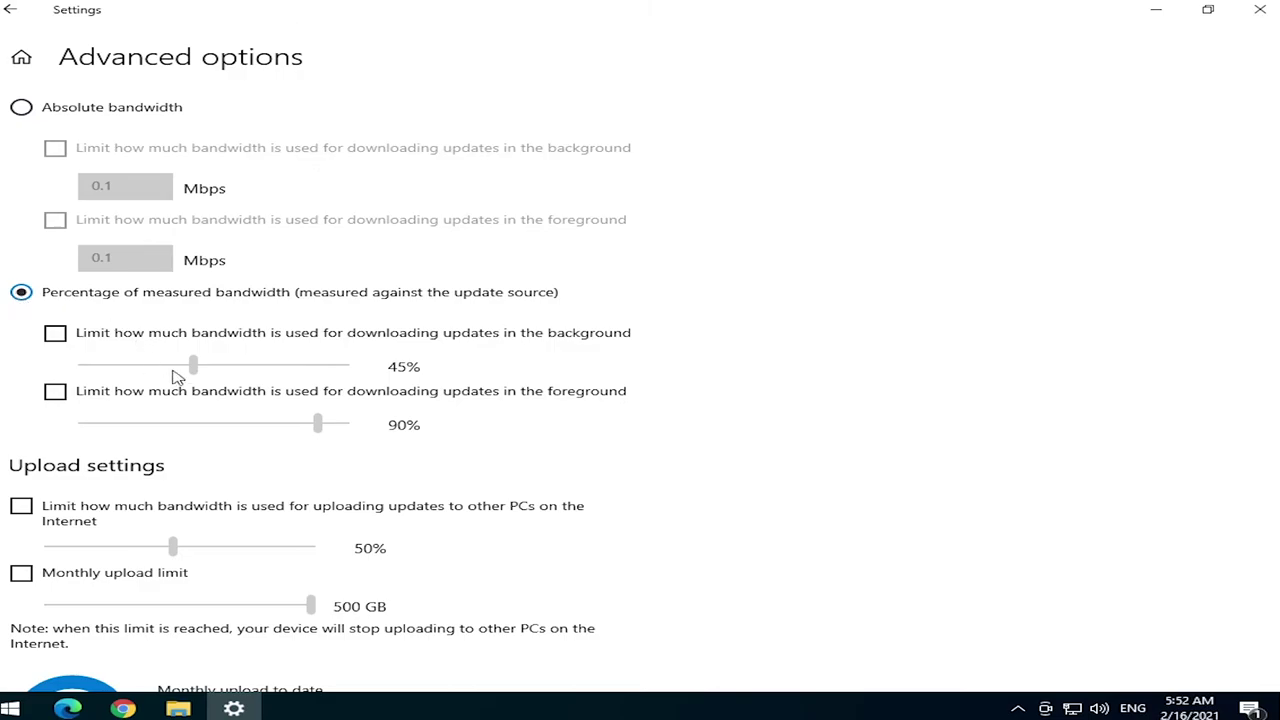
{"action": "left_click", "coordinate": [55, 334]}
{"action": "left_click", "coordinate": [55, 392]}
{"action": "left_click_drag", "start_coordinate": [193, 366], "coordinate": [14, 368]}
{"action": "left_click_drag", "start_coordinate": [318, 425], "coordinate": [40, 422]}
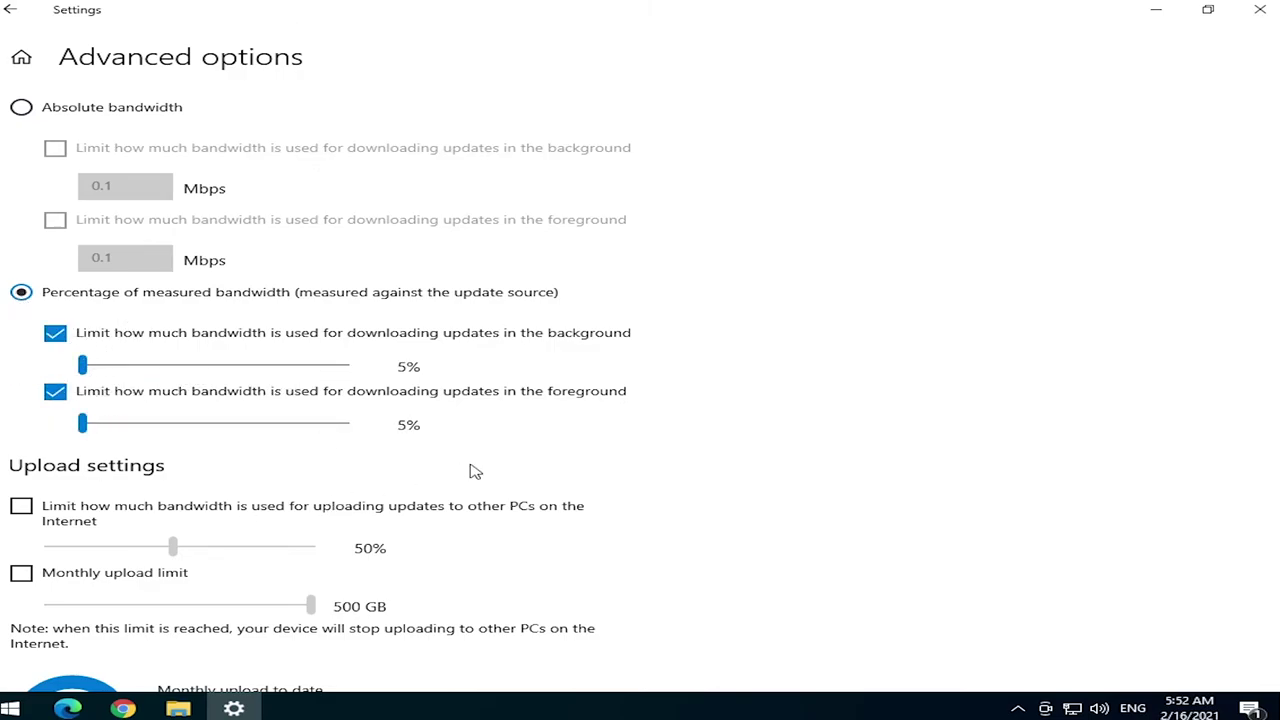
- Limit the upload bandwidth to other PCs to 5% and the monthly upload to 5 GB, and return to Delivery Optimization
{"action": "scroll", "coordinate": [343, 486], "scroll_direction": "down", "scroll_amount": 2}
{"action": "left_click", "coordinate": [49, 415]}
{"action": "left_click", "coordinate": [24, 467]}
{"action": "left_click_drag", "start_coordinate": [197, 442], "coordinate": [48, 442]}
{"action": "left_click_drag", "start_coordinate": [260, 499], "coordinate": [46, 499]}
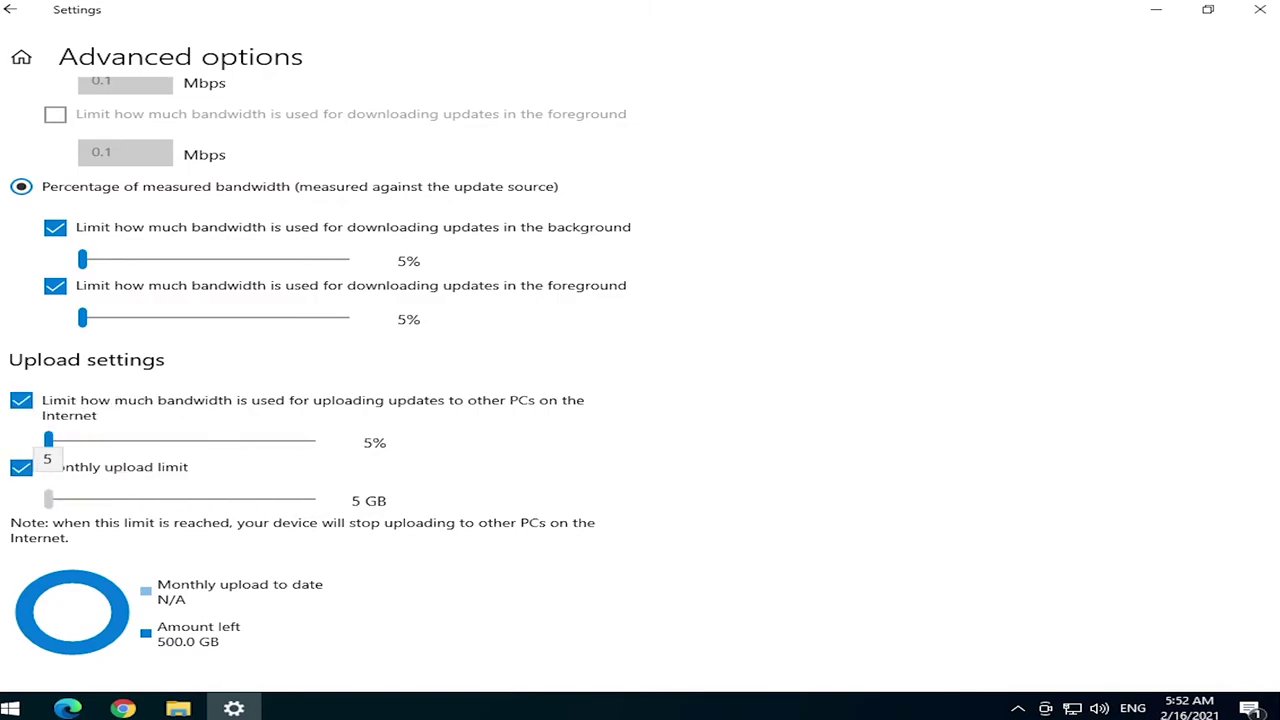
{"action": "scroll", "coordinate": [409, 267], "scroll_direction": "up", "scroll_amount": 5}
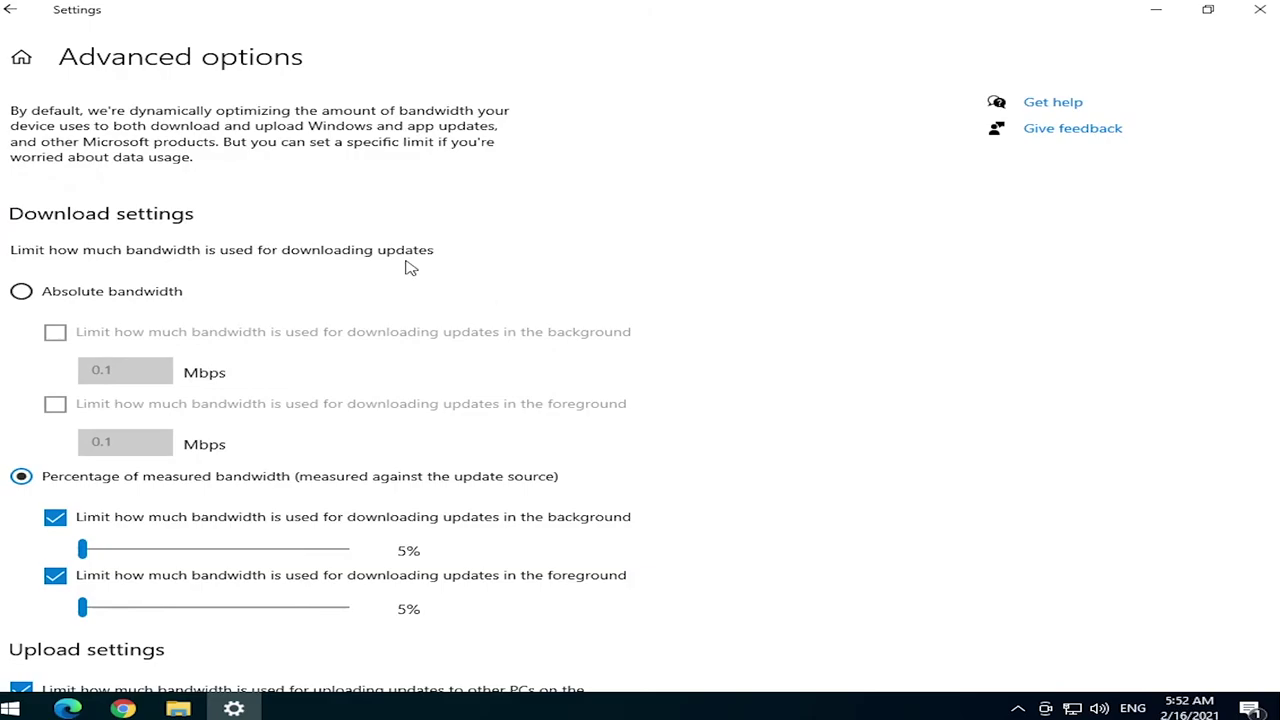
{"action": "left_click", "coordinate": [10, 9]}
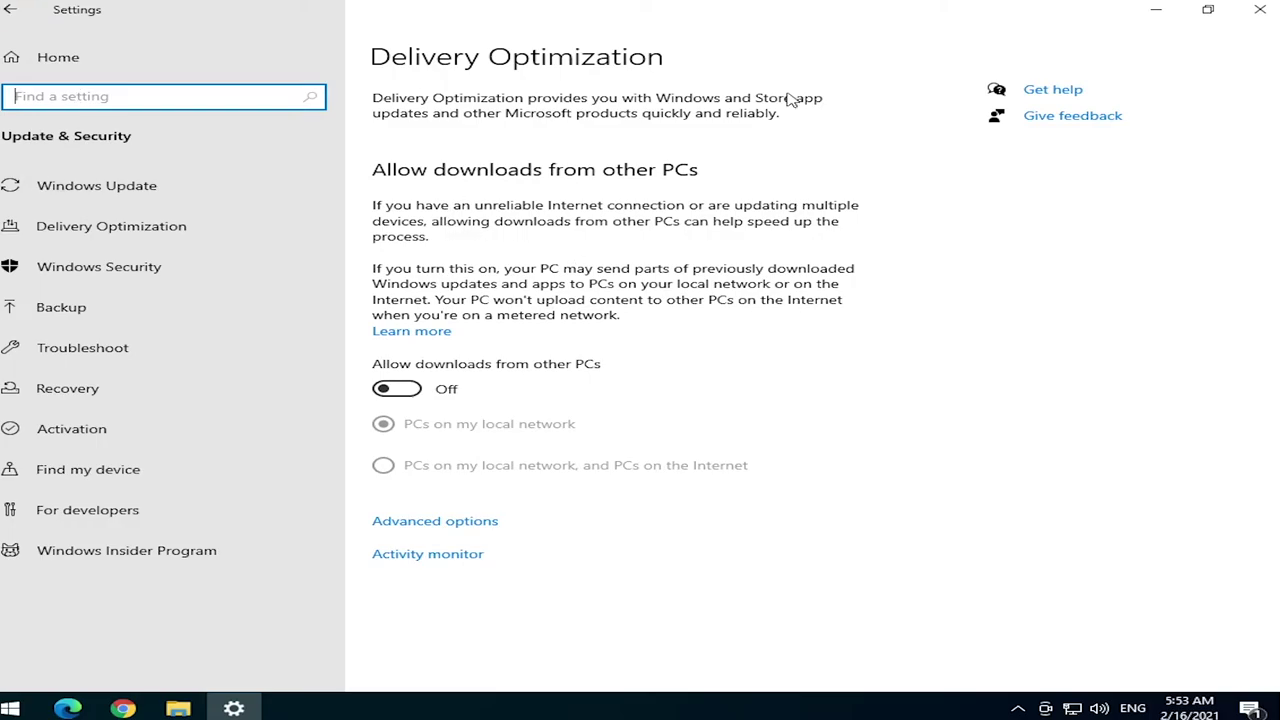
- Close Settings, search for "services" and open the Services console in a maximized window
{"action": "left_click", "coordinate": [1260, 9]}
{"action": "left_click", "coordinate": [10, 708]}
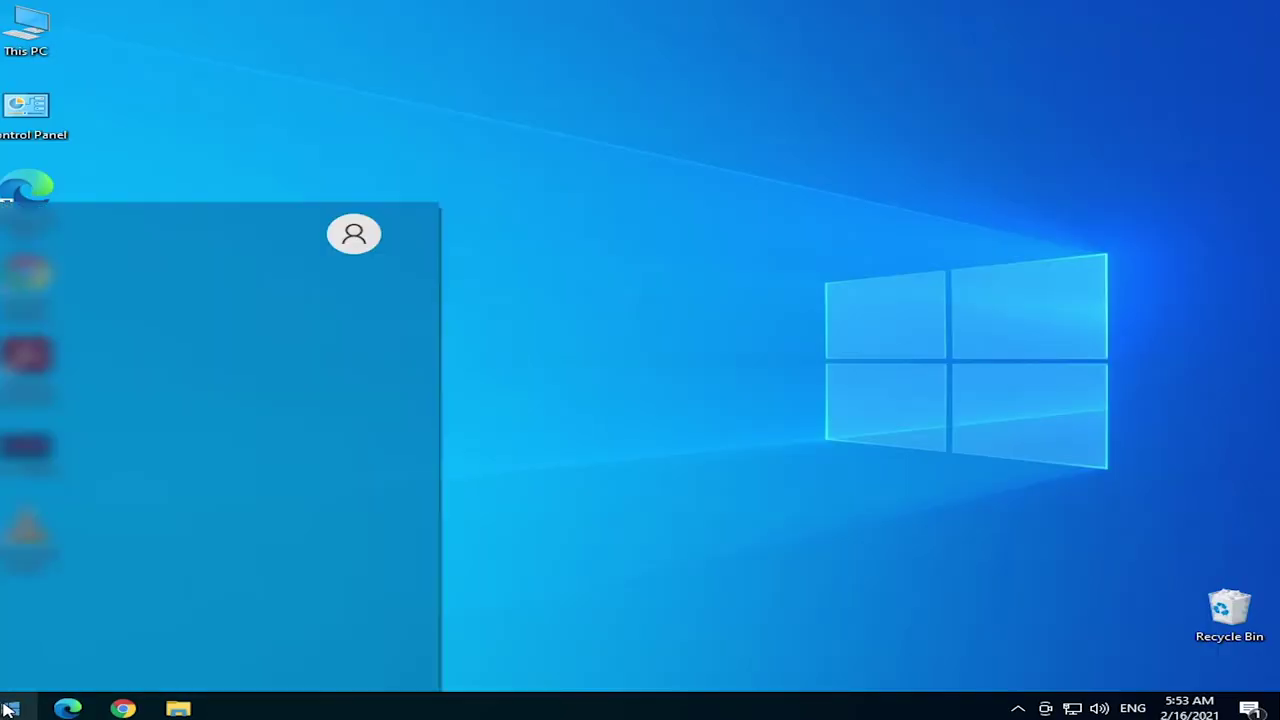
{"action": "type", "text": "services"}
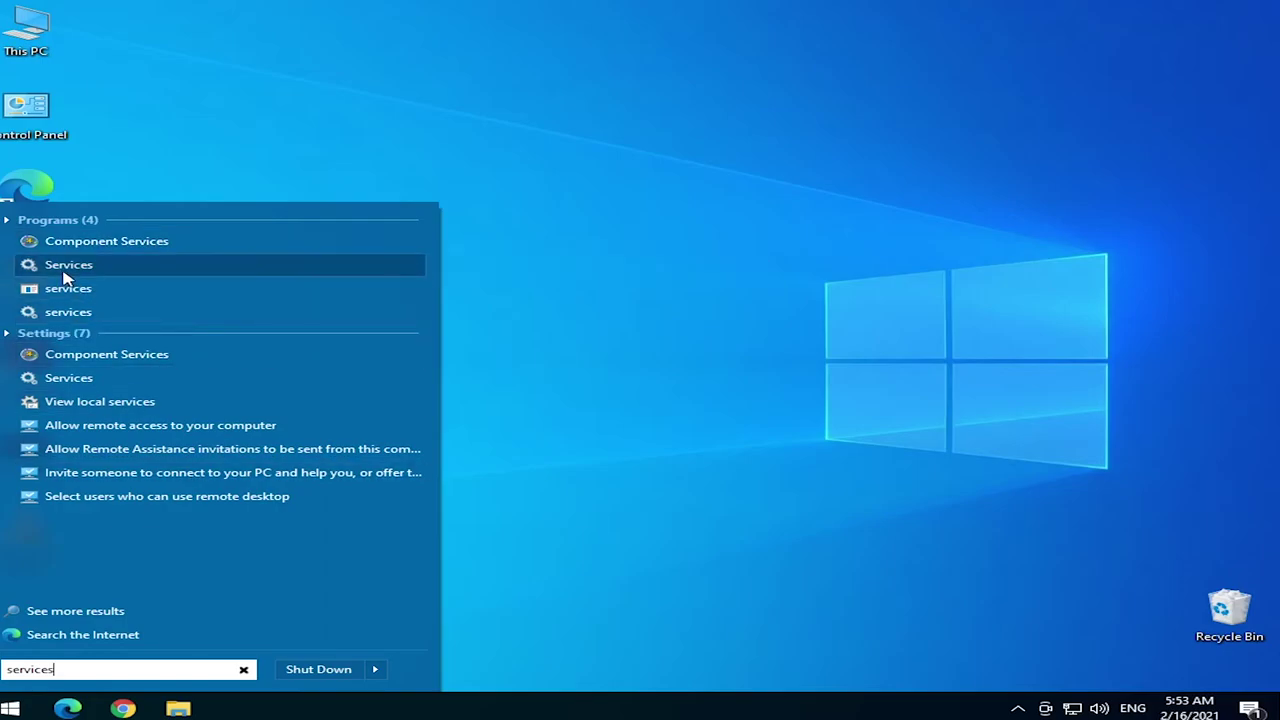
{"action": "left_click", "coordinate": [113, 272]}
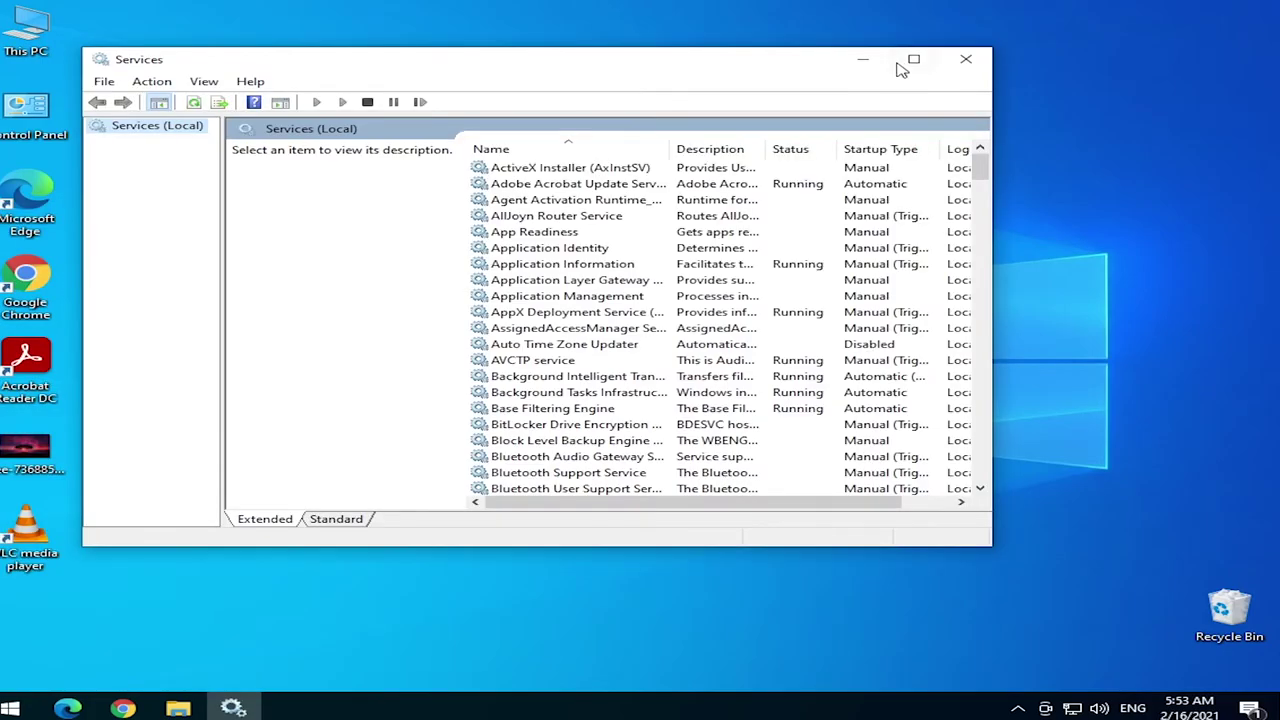
{"action": "left_click", "coordinate": [900, 64]}
- Find the Windows Update service in the list and open its properties
{"action": "left_click", "coordinate": [594, 288]}
{"action": "type", "text": "windows"}
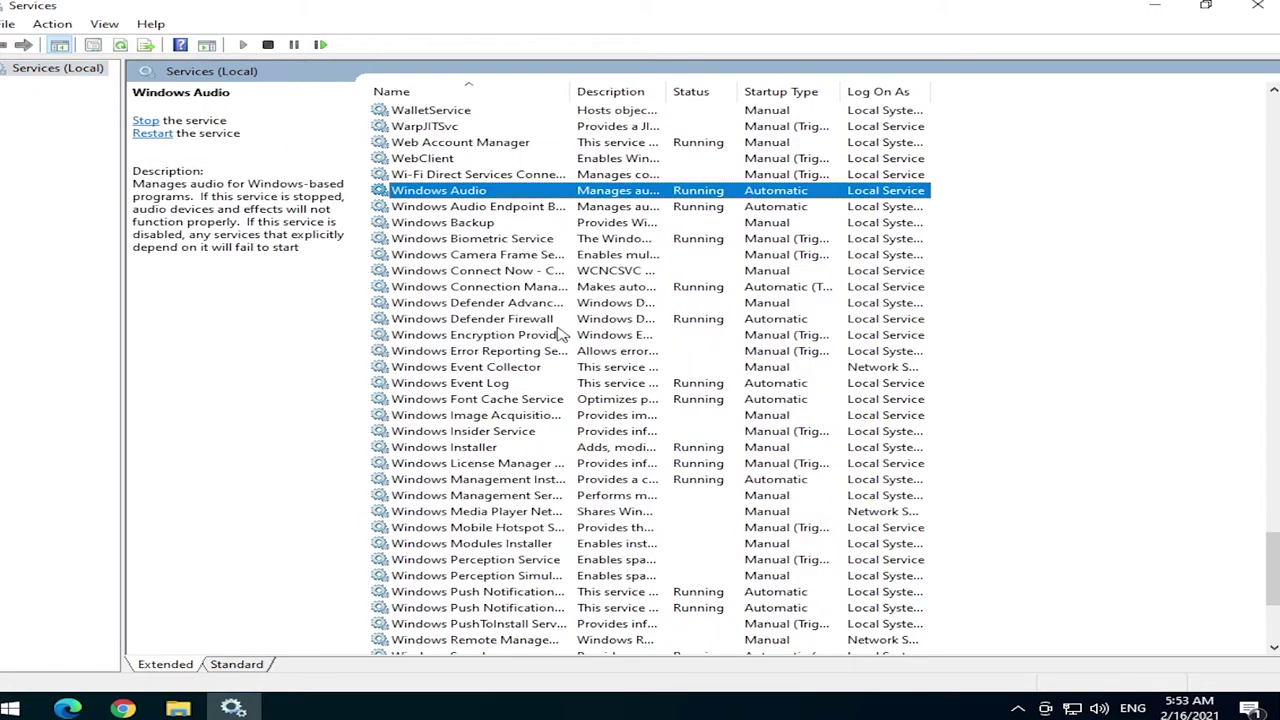
{"action": "scroll", "coordinate": [504, 437], "scroll_direction": "down", "scroll_amount": 5}
{"action": "left_click", "coordinate": [461, 447]}
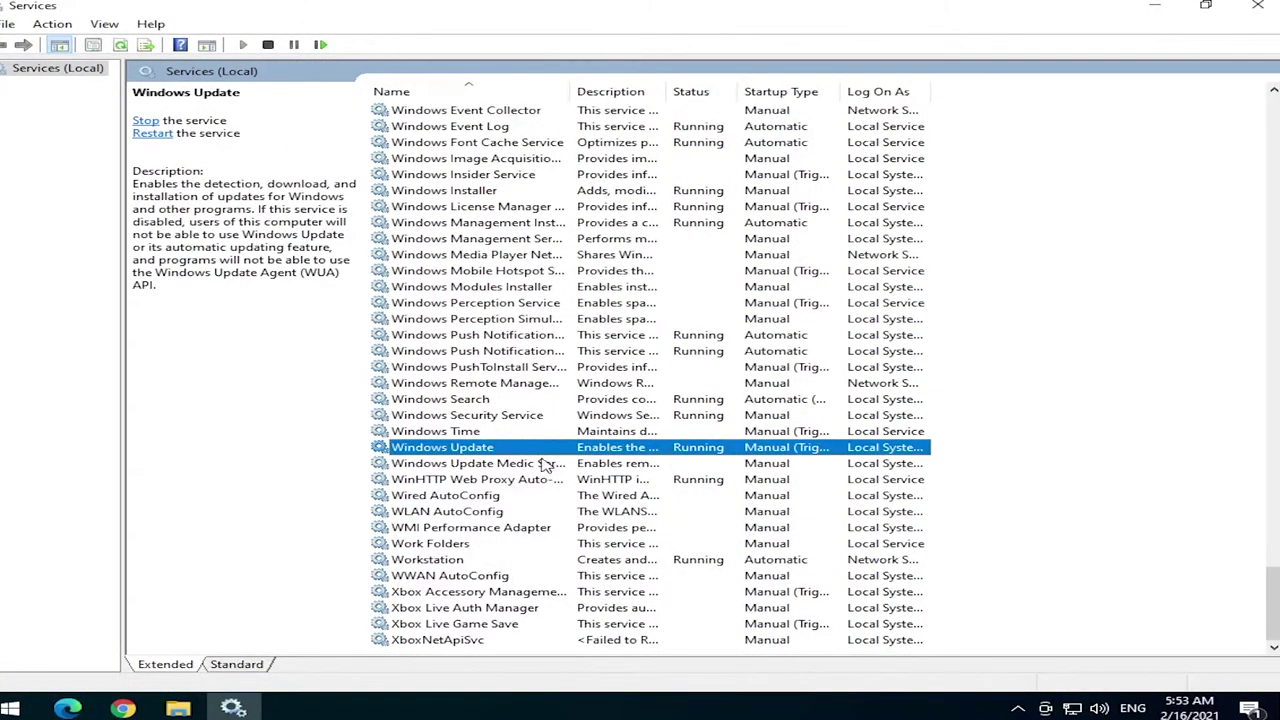
{"action": "right_click", "coordinate": [503, 452]}
{"action": "left_click", "coordinate": [535, 604]}
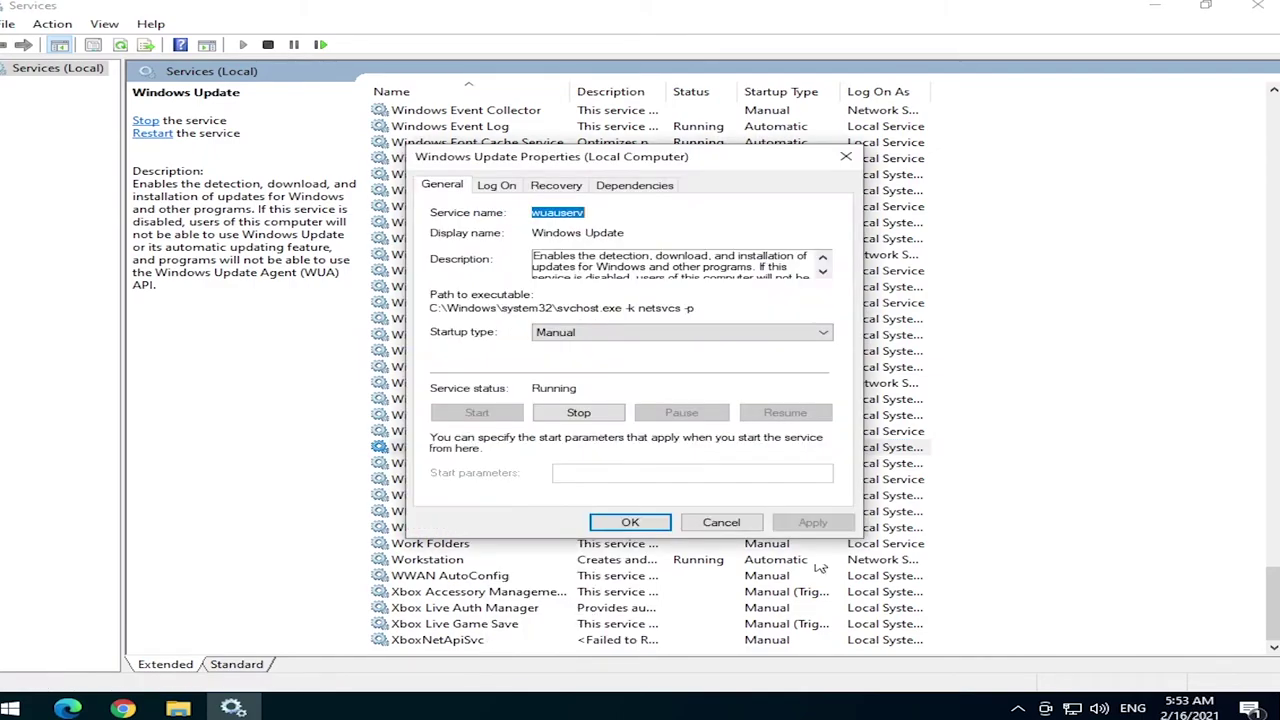
- Stop the Windows Update service, set its startup type to Disabled, apply the change and close Services
{"action": "left_click", "coordinate": [594, 416]}
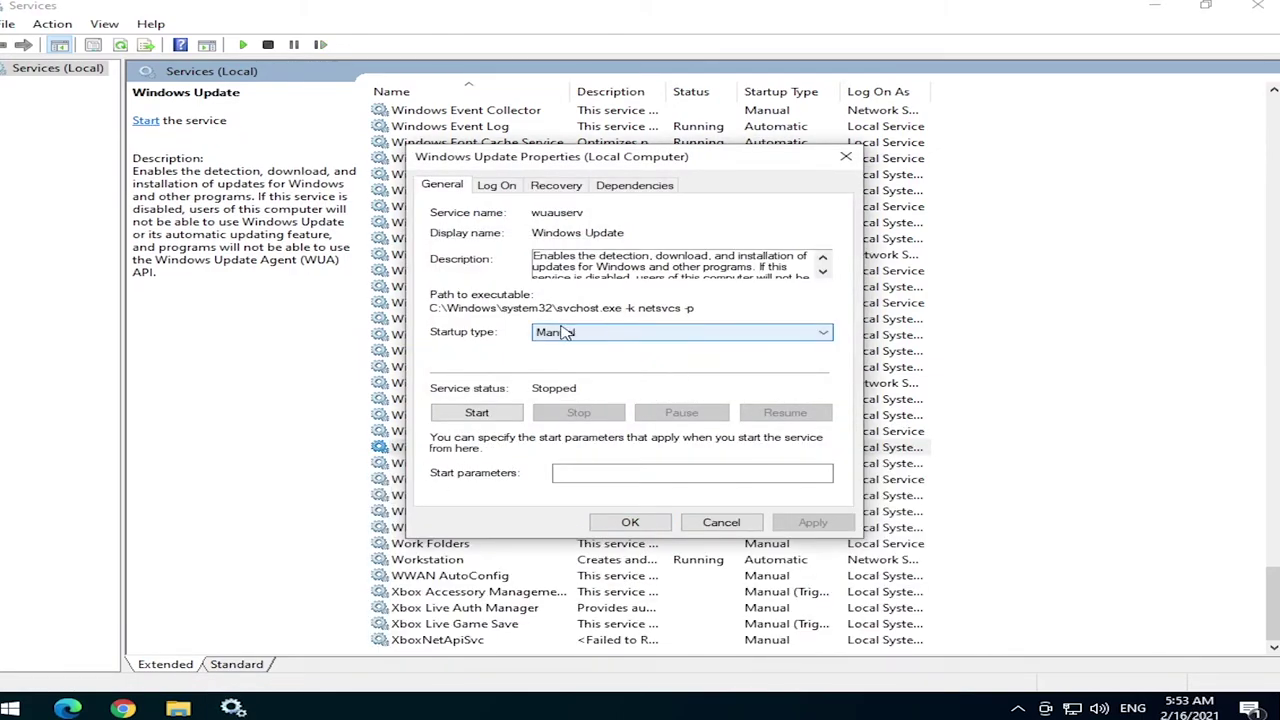
{"action": "left_click", "coordinate": [591, 336]}
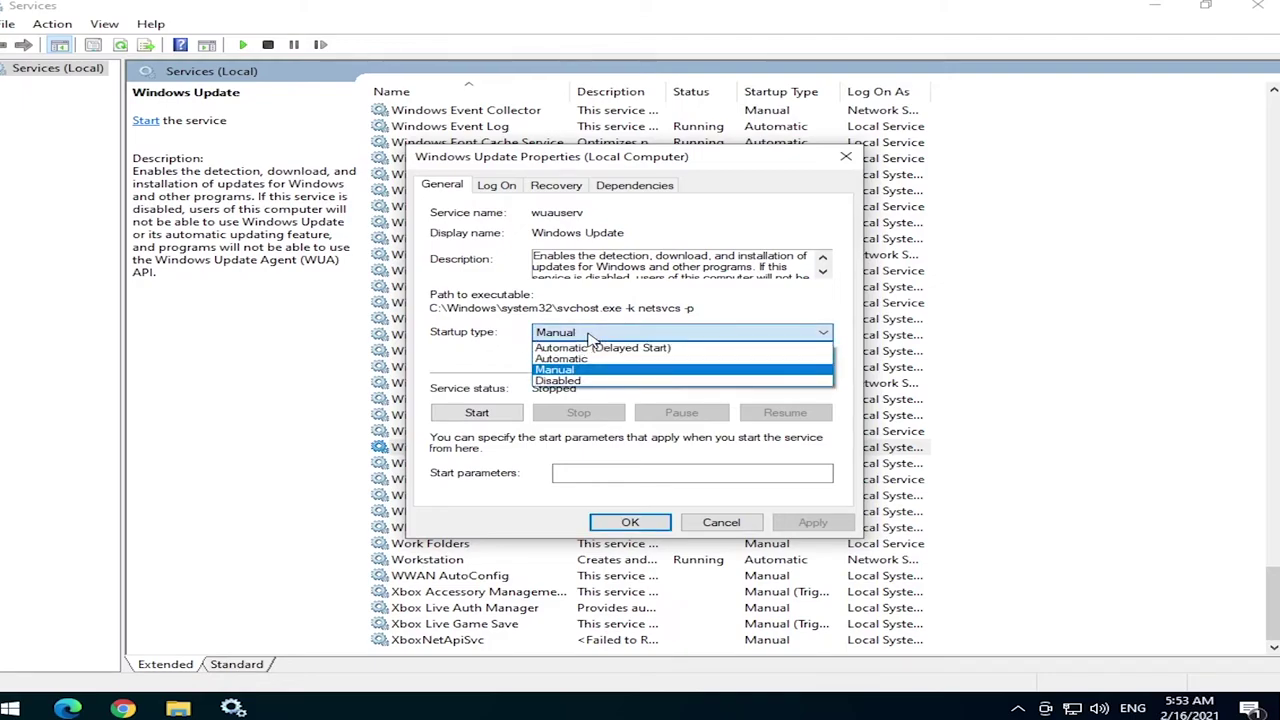
{"action": "left_click", "coordinate": [562, 381]}
{"action": "left_click", "coordinate": [815, 522]}
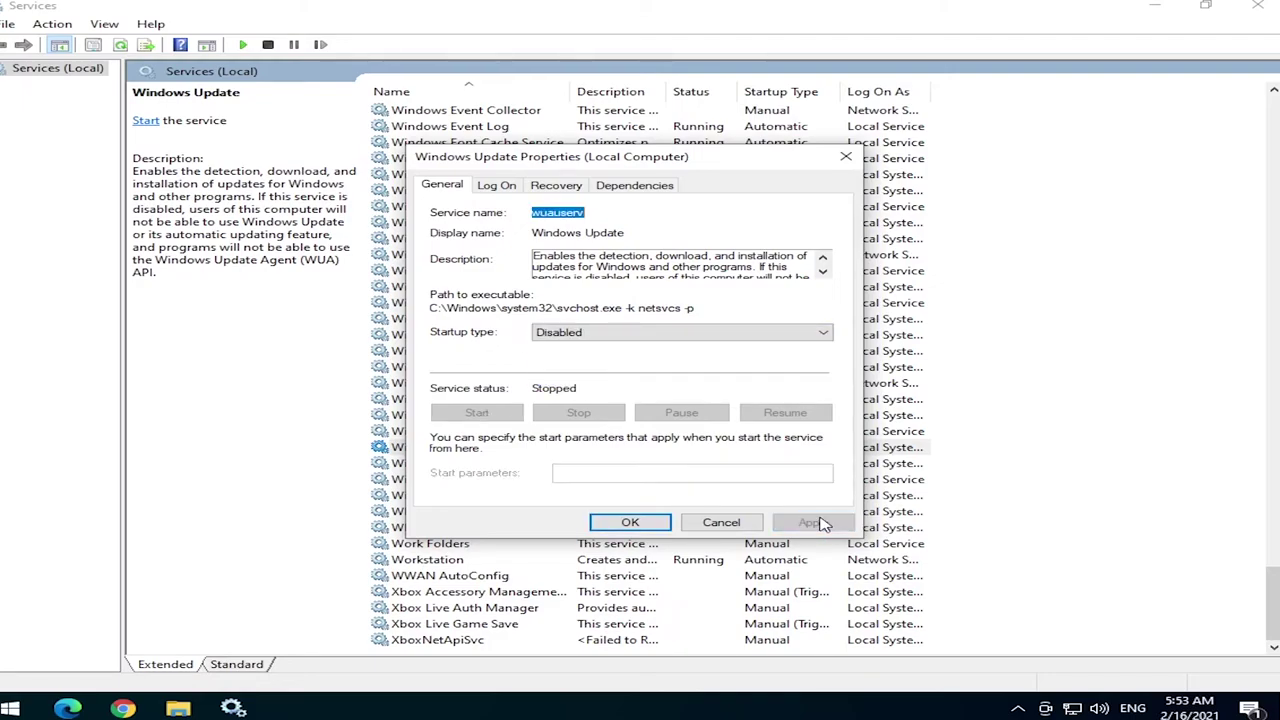
{"action": "left_click", "coordinate": [629, 522]}
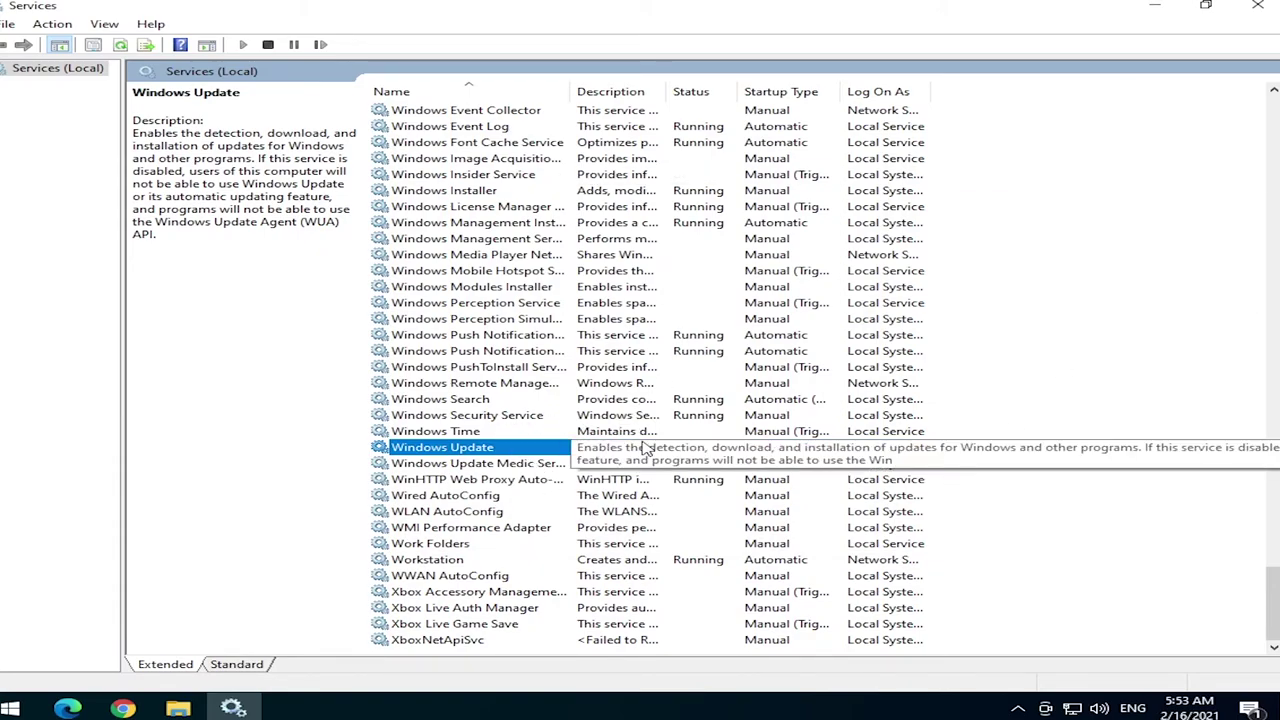
{"action": "left_click", "coordinate": [1255, 20]}
- Refresh the desktop, switch to Chrome, search for "shutup10" and download O&O ShutUp10 from the O&O Software site
{"action": "right_click", "coordinate": [386, 519]}
{"action": "left_click", "coordinate": [470, 377]}
{"action": "left_click", "coordinate": [123, 708]}
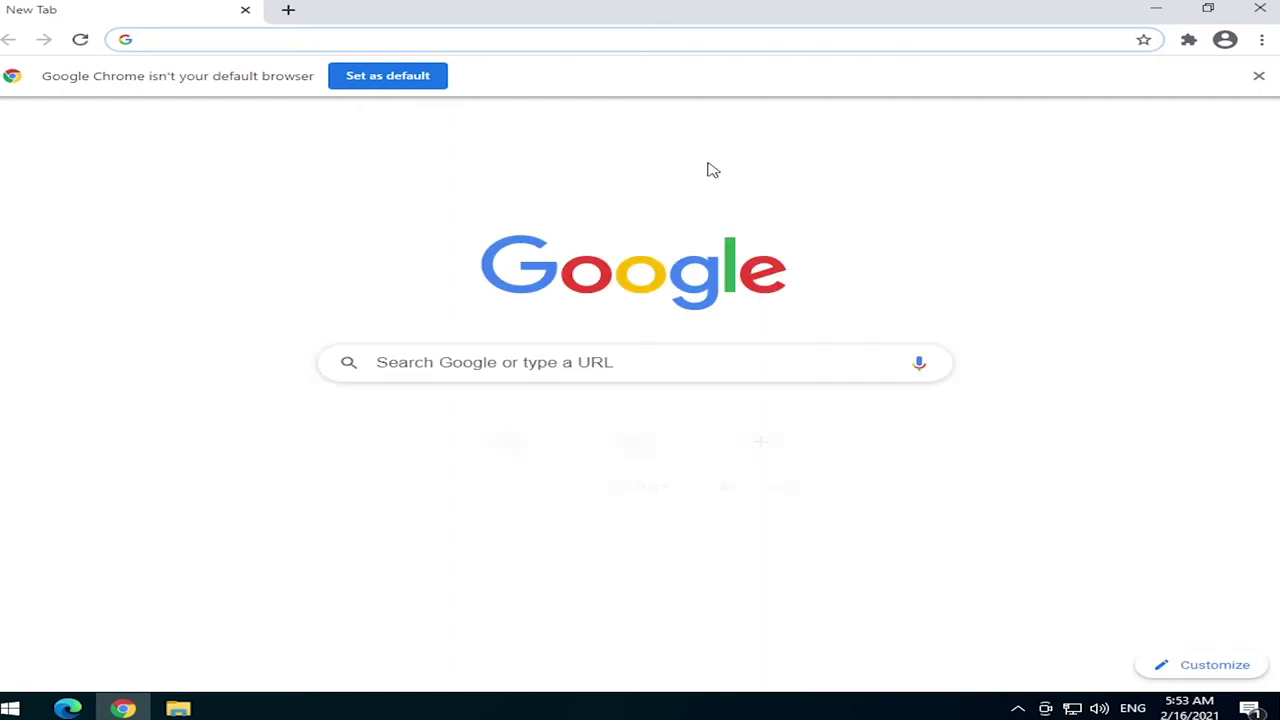
{"action": "type", "text": "shutup10"}
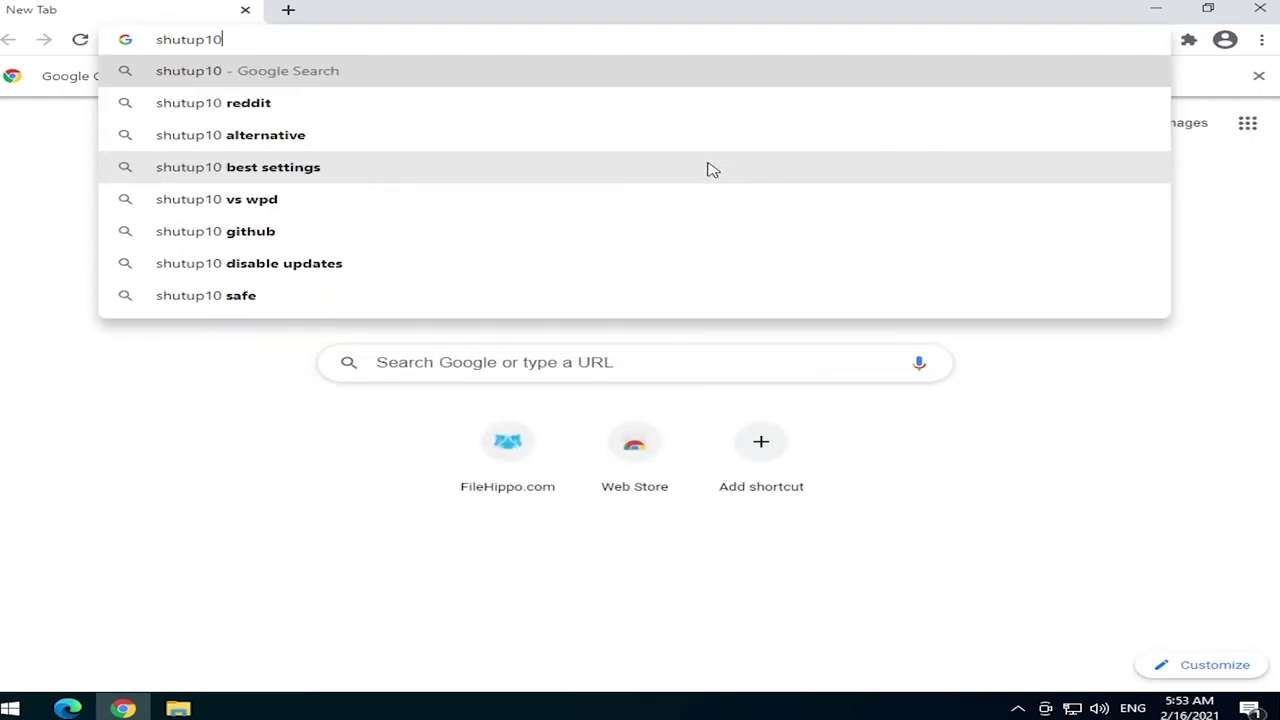
{"action": "key", "text": "Return"}
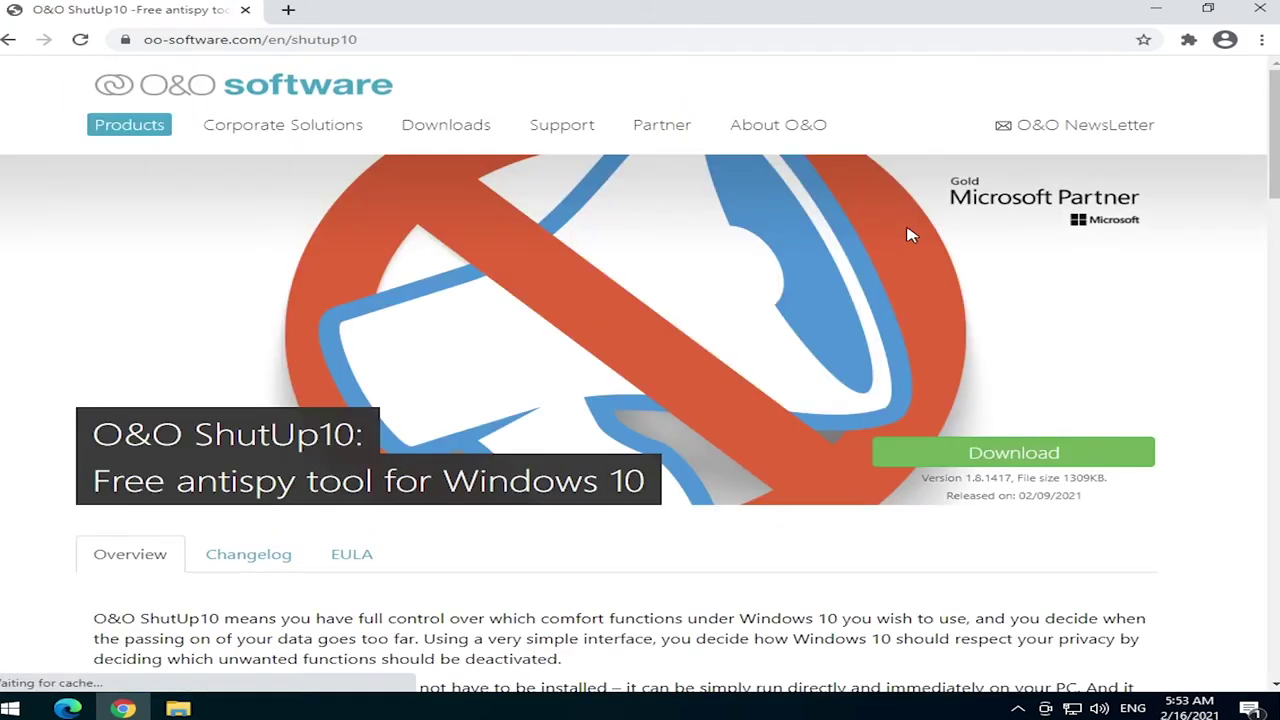
{"action": "left_click", "coordinate": [1045, 455]}
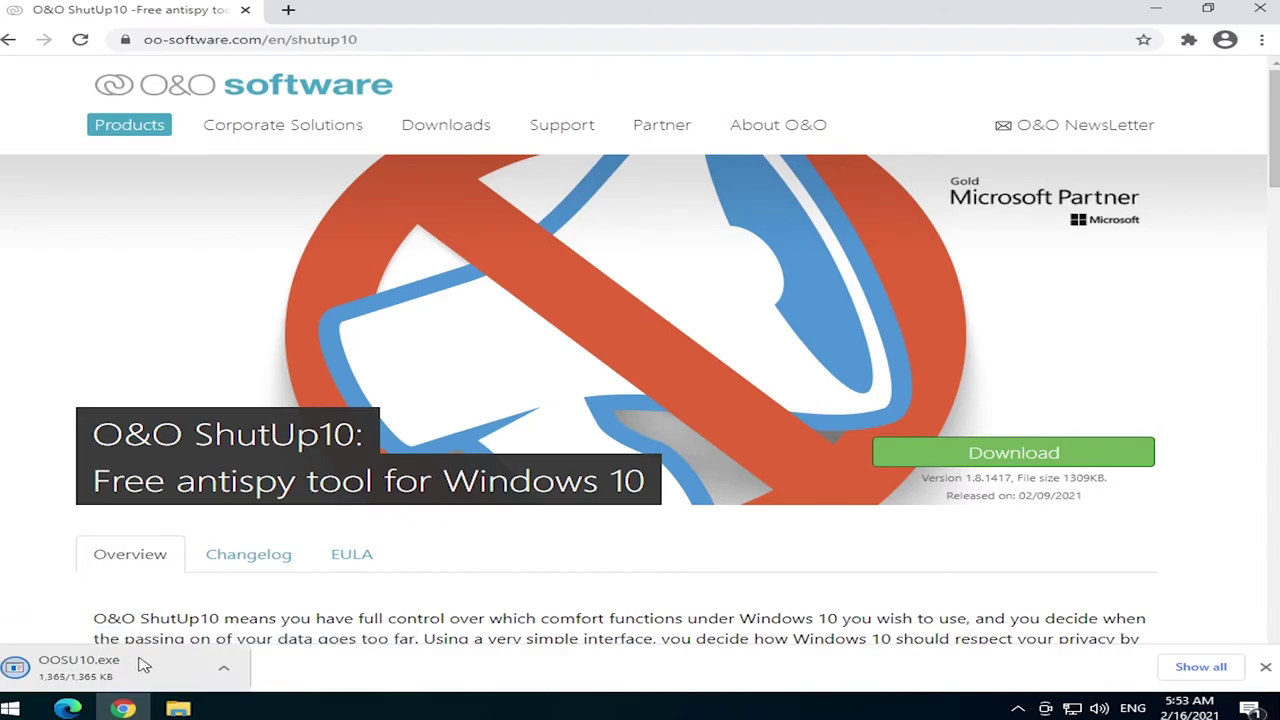
- Run the downloaded OOSU10.exe, close the browser and apply only the recommended settings in O&O ShutUp10
{"action": "left_click", "coordinate": [115, 680]}
{"action": "left_click", "coordinate": [1258, 12]}
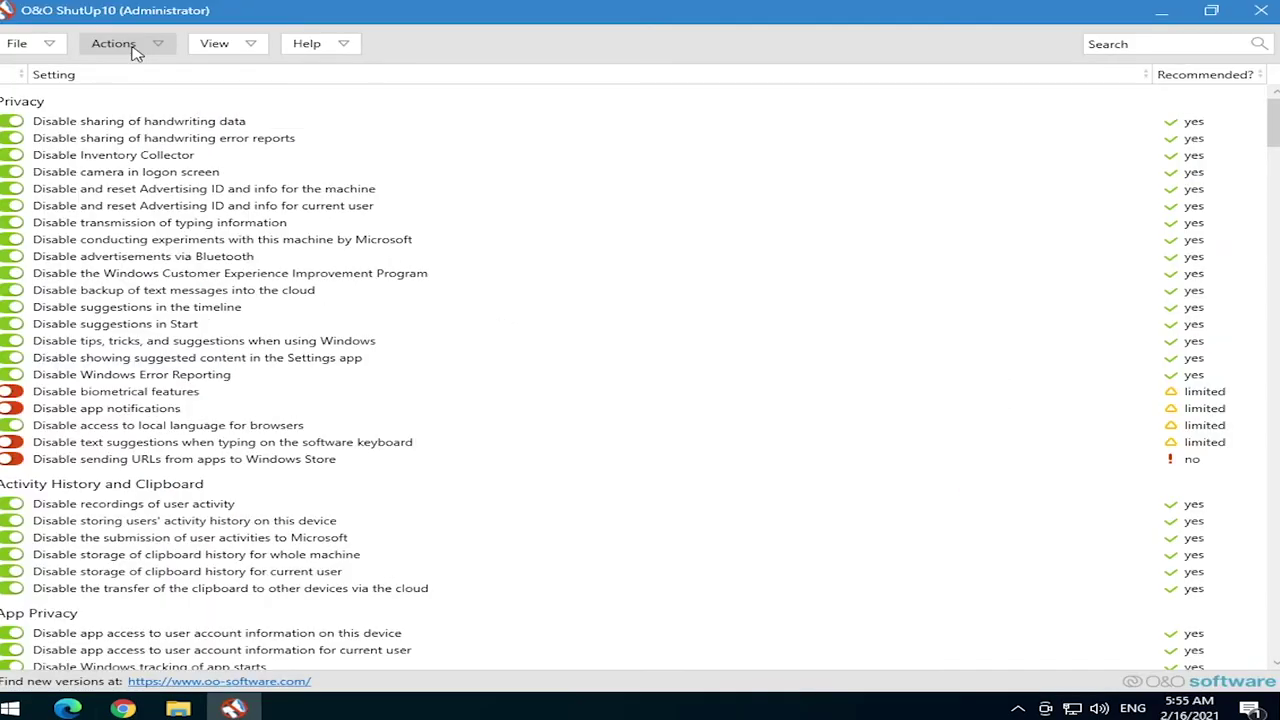
{"action": "left_click", "coordinate": [115, 44]}
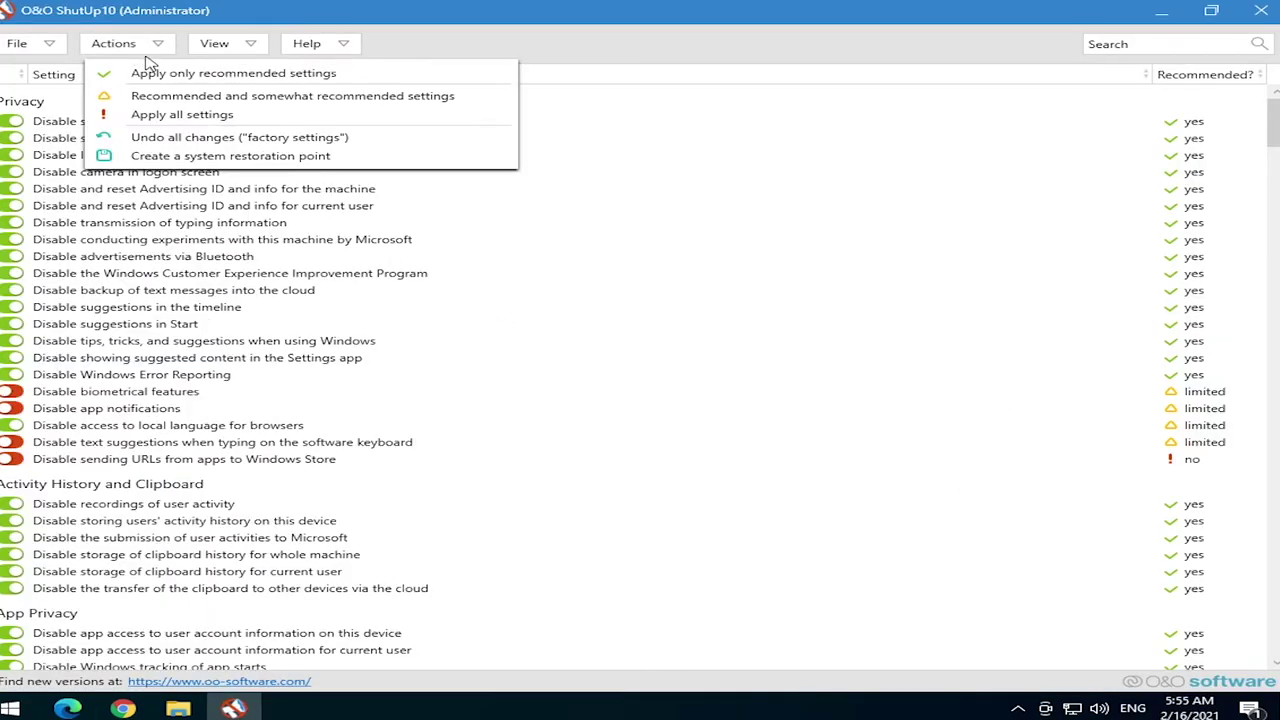
{"action": "left_click", "coordinate": [252, 83]}
- Look through the ShutUp10 settings, close the program and restart Windows
{"action": "scroll", "coordinate": [220, 150], "scroll_direction": "down", "scroll_amount": 7}
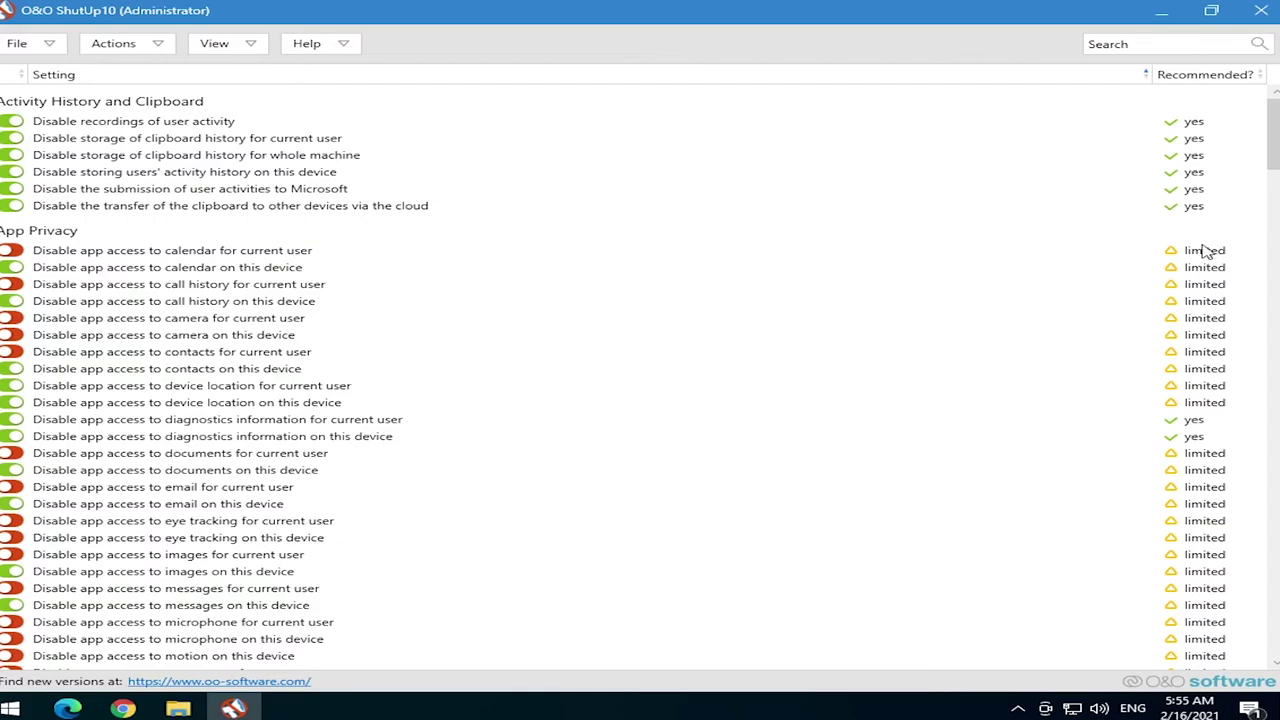
{"action": "left_click", "coordinate": [1261, 10]}
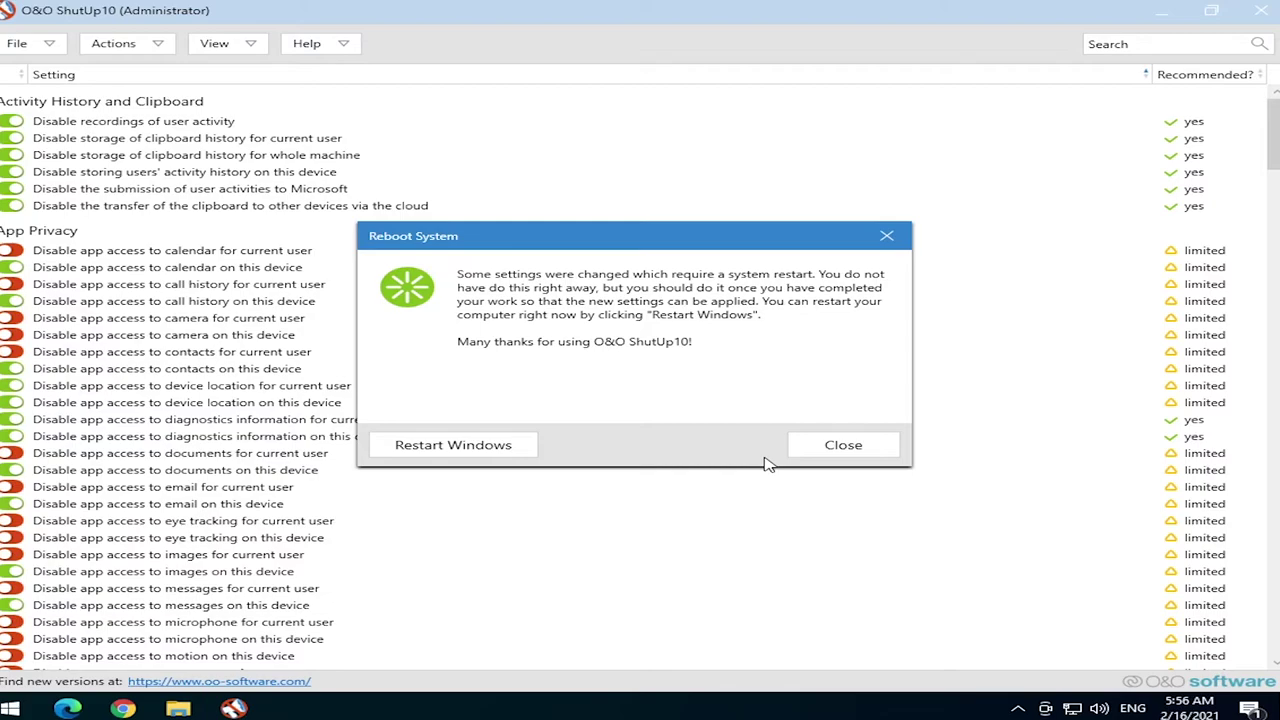
{"action": "left_click", "coordinate": [483, 450]}
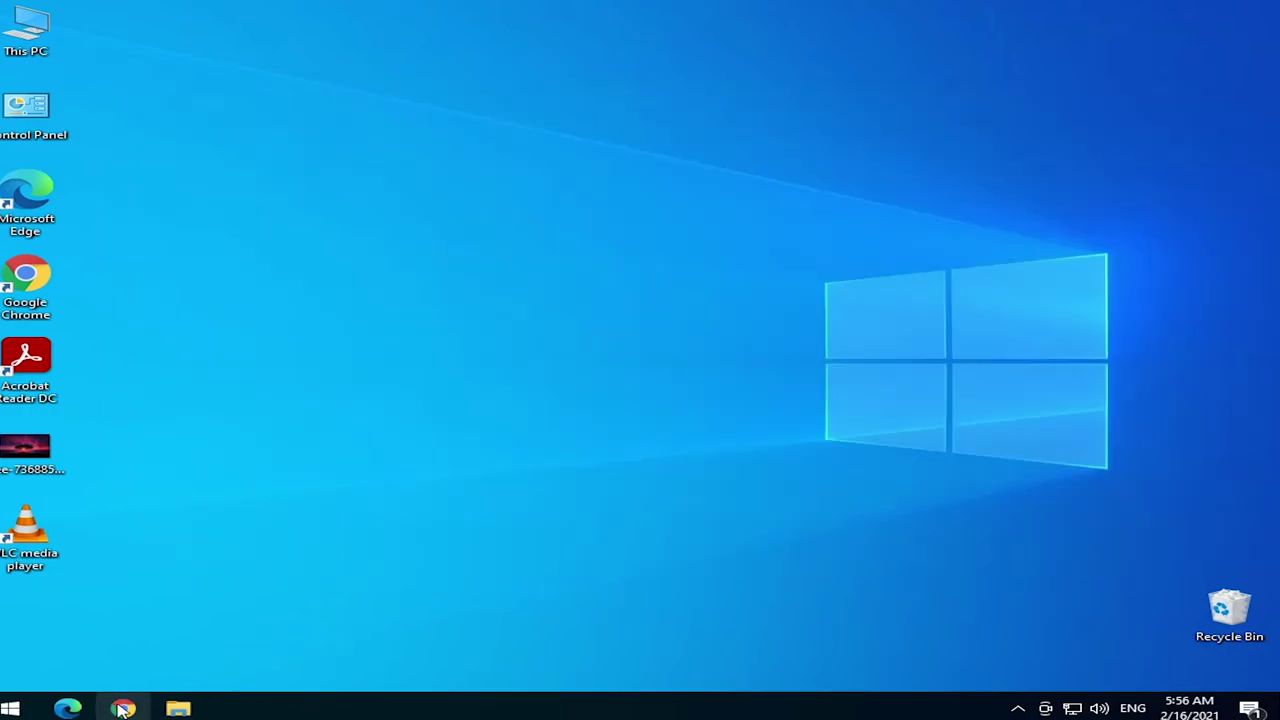
- Open Chrome, dismiss the default browser notice and go to the Kinguin website
{"action": "left_click", "coordinate": [122, 708]}
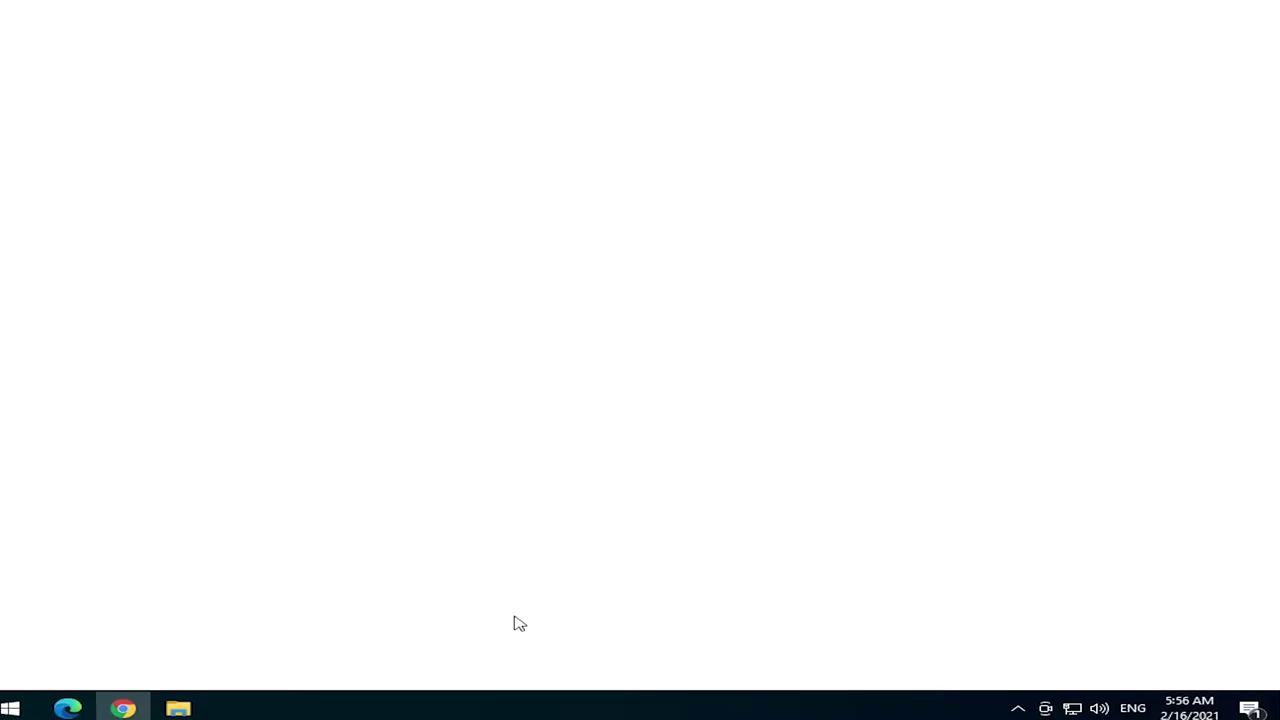
{"action": "left_click", "coordinate": [606, 48]}
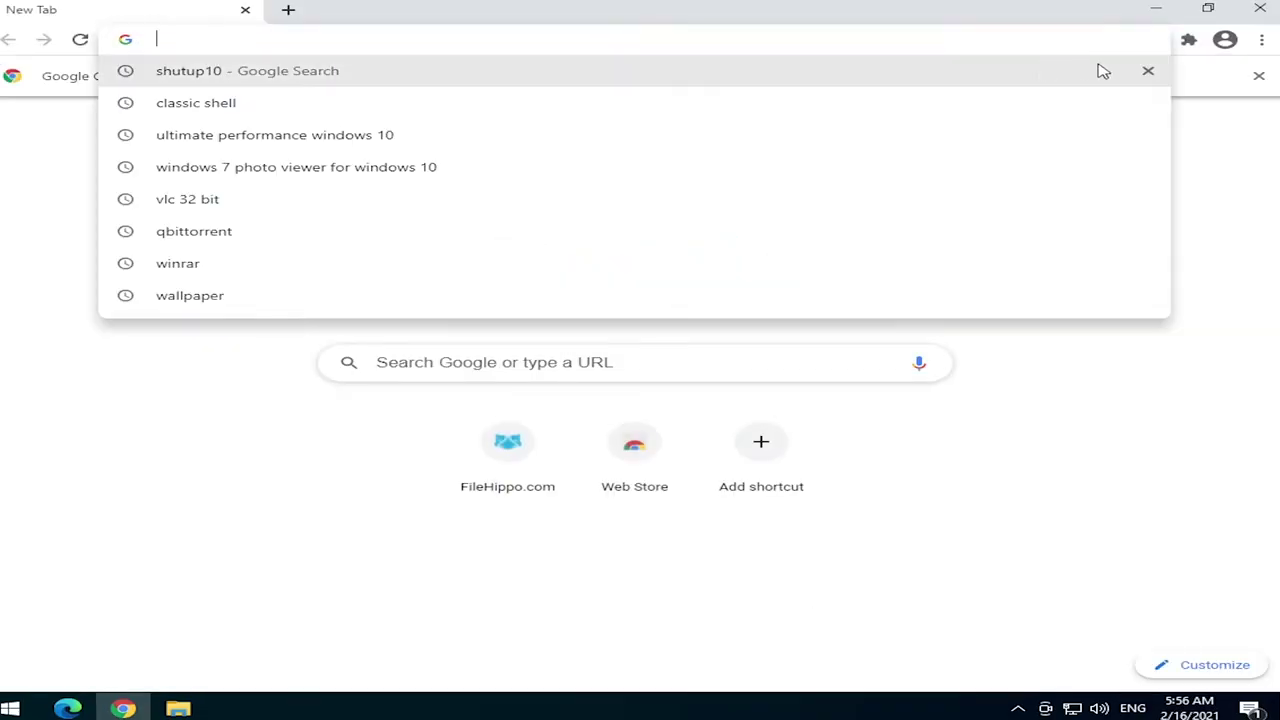
{"action": "left_click", "coordinate": [1257, 75]}
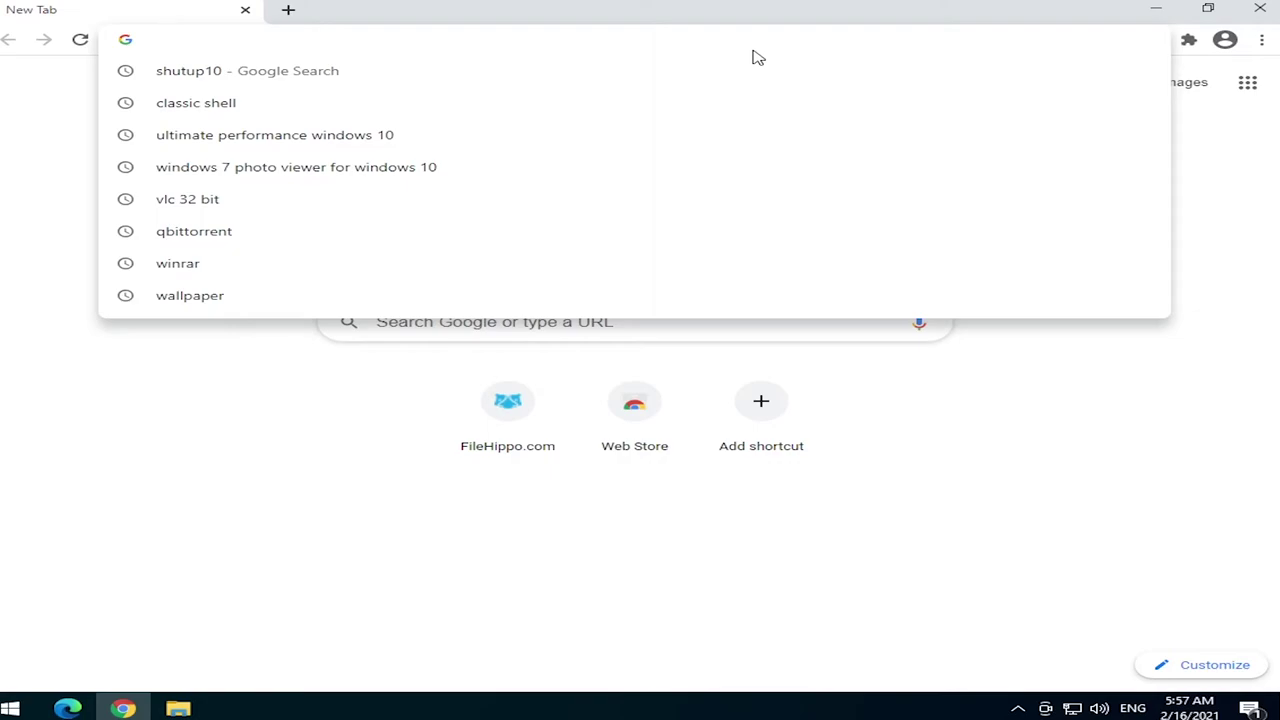
{"action": "type", "text": "kinguin"}
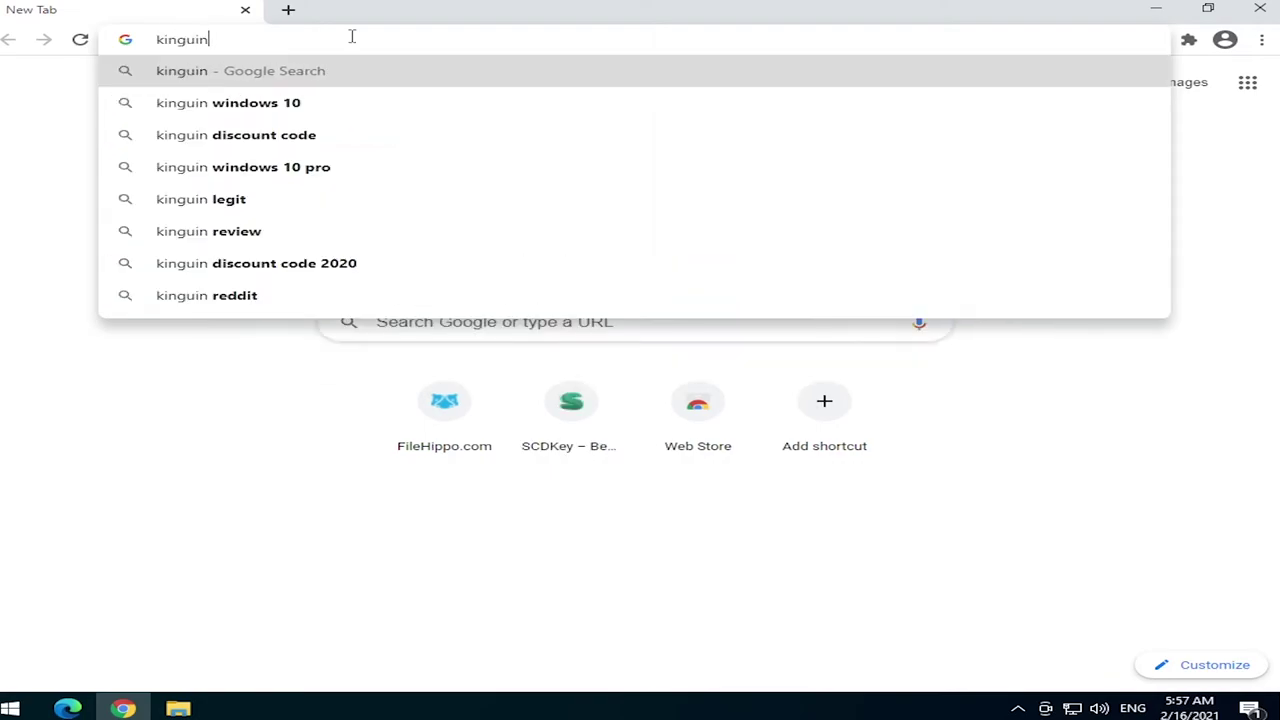
{"action": "type", "text": ".com"}
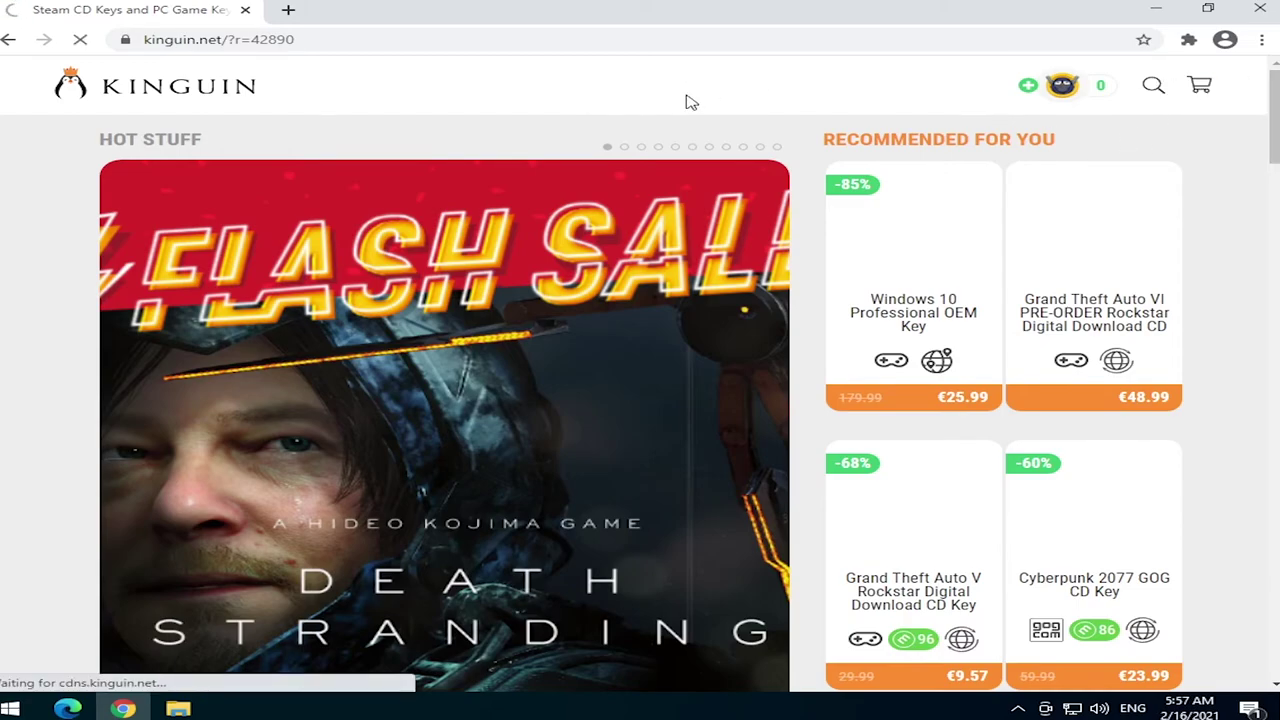
- Search the Kinguin store for "windows 10"
{"action": "left_click", "coordinate": [1153, 85]}
{"action": "type", "text": "windows 10"}
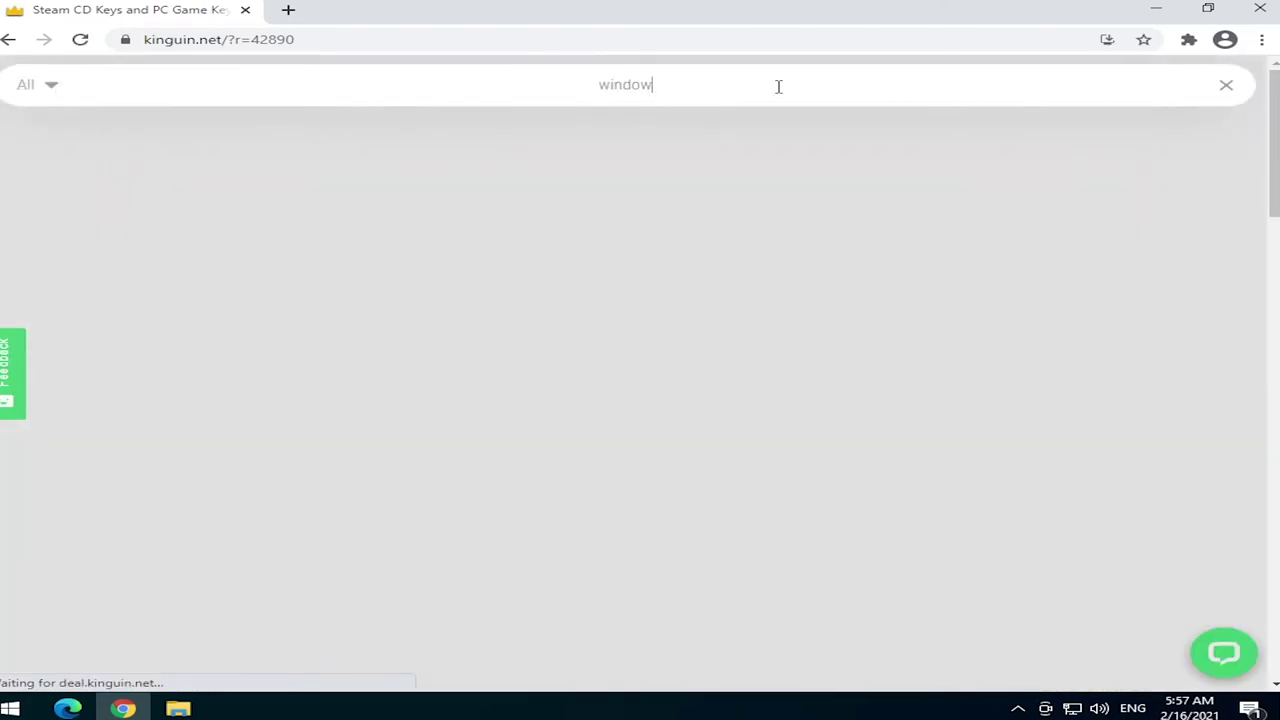
{"action": "key", "text": "BackSpace"}
{"action": "key", "text": "BackSpace"}
{"action": "key", "text": "BackSpace"}
{"action": "type", "text": "10"}
{"action": "key", "text": "Return"}
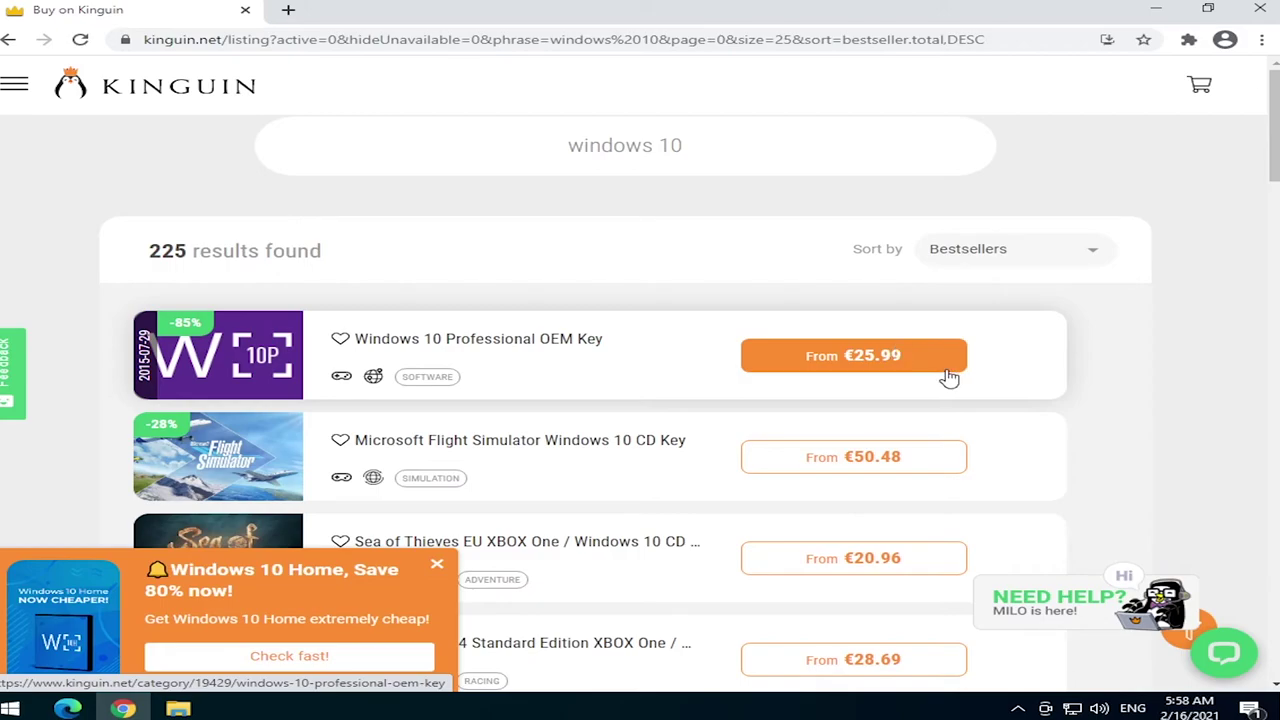
- Open the MEGA file link in Chrome, accept the cookies and download Kmspico 2020 12.rar
{"action": "key", "text": "ctrl+l"}
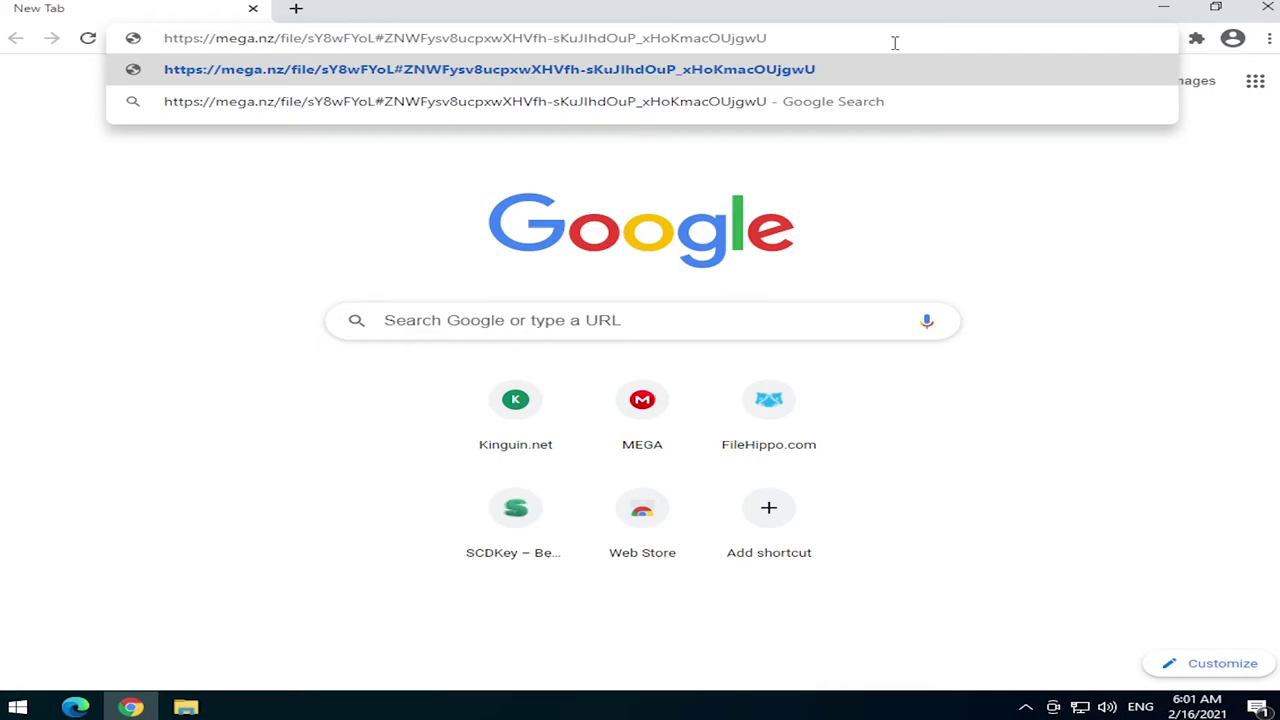
{"action": "key", "text": "Return"}
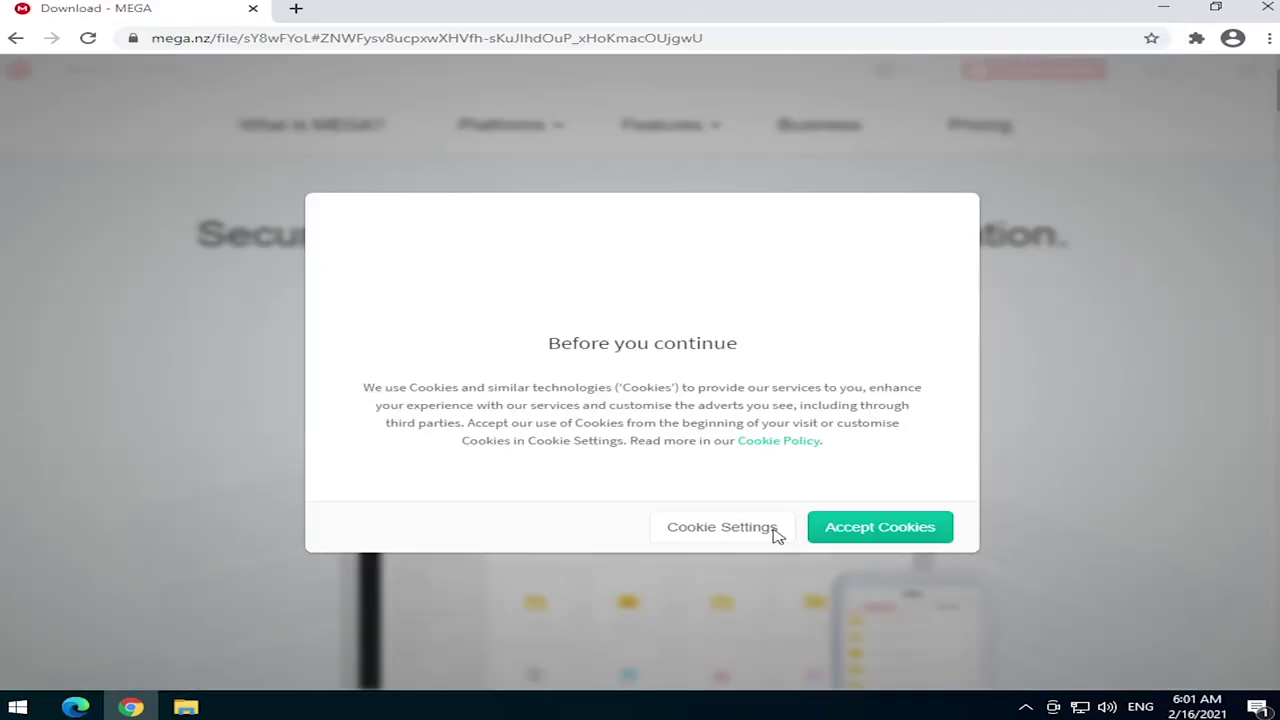
{"action": "left_click", "coordinate": [868, 533]}
{"action": "left_click", "coordinate": [889, 309]}
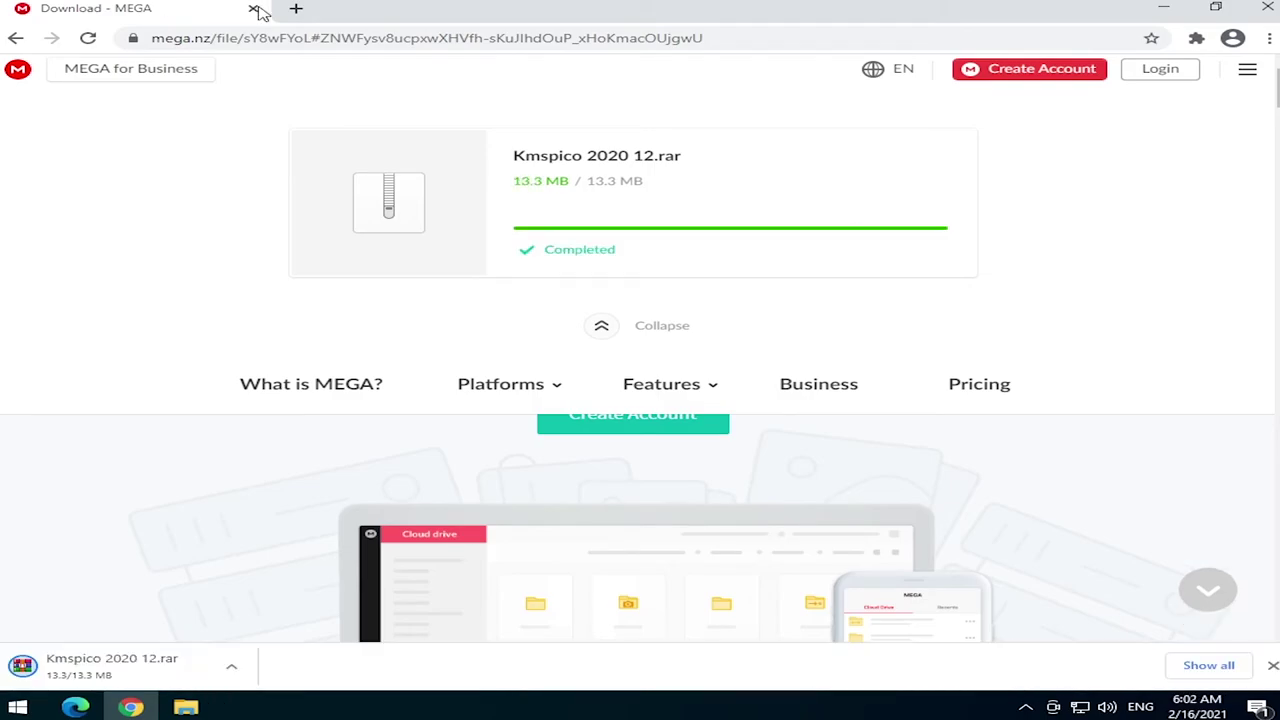
- Replace the MEGA download page with a new tab and show Chrome's downloads list
{"action": "left_click", "coordinate": [296, 8]}
{"action": "left_click", "coordinate": [253, 8]}
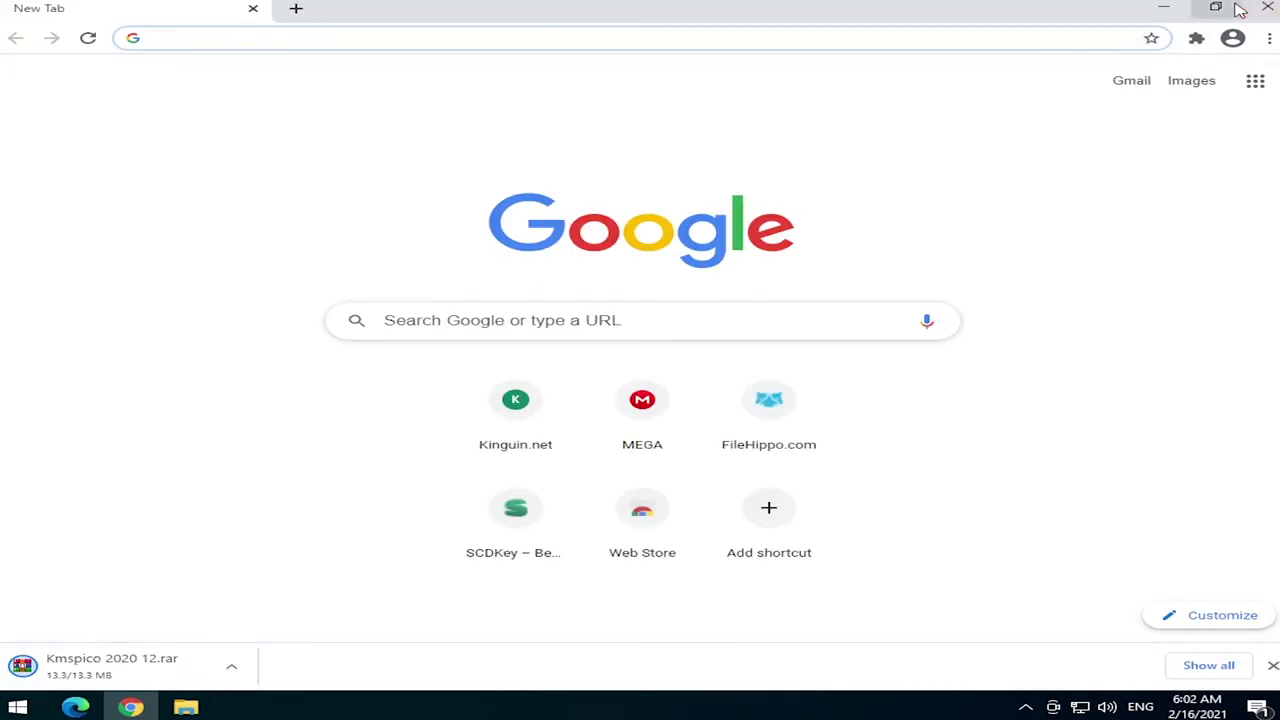
{"action": "key", "text": "ctrl+j"}
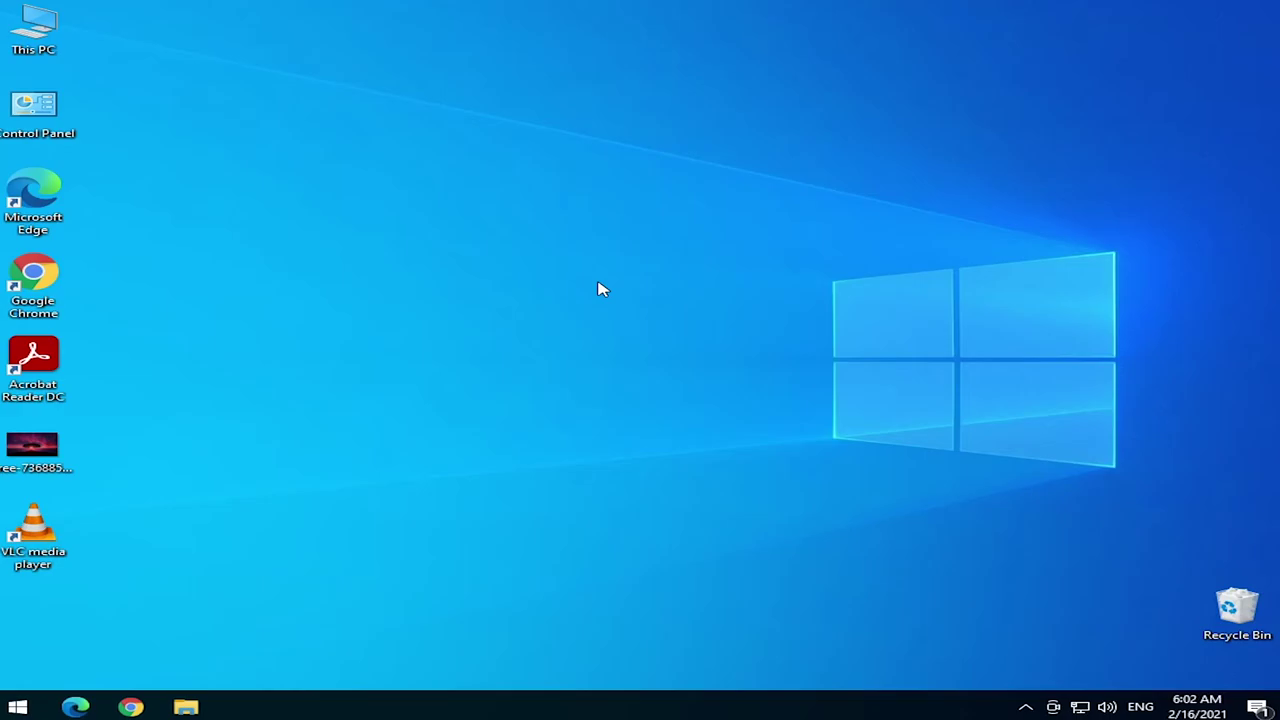
- Examine the Windows activation state in the desktop's Background personalization settings, close Settings and look in This PC
{"action": "right_click", "coordinate": [598, 289]}
{"action": "left_click", "coordinate": [688, 447]}
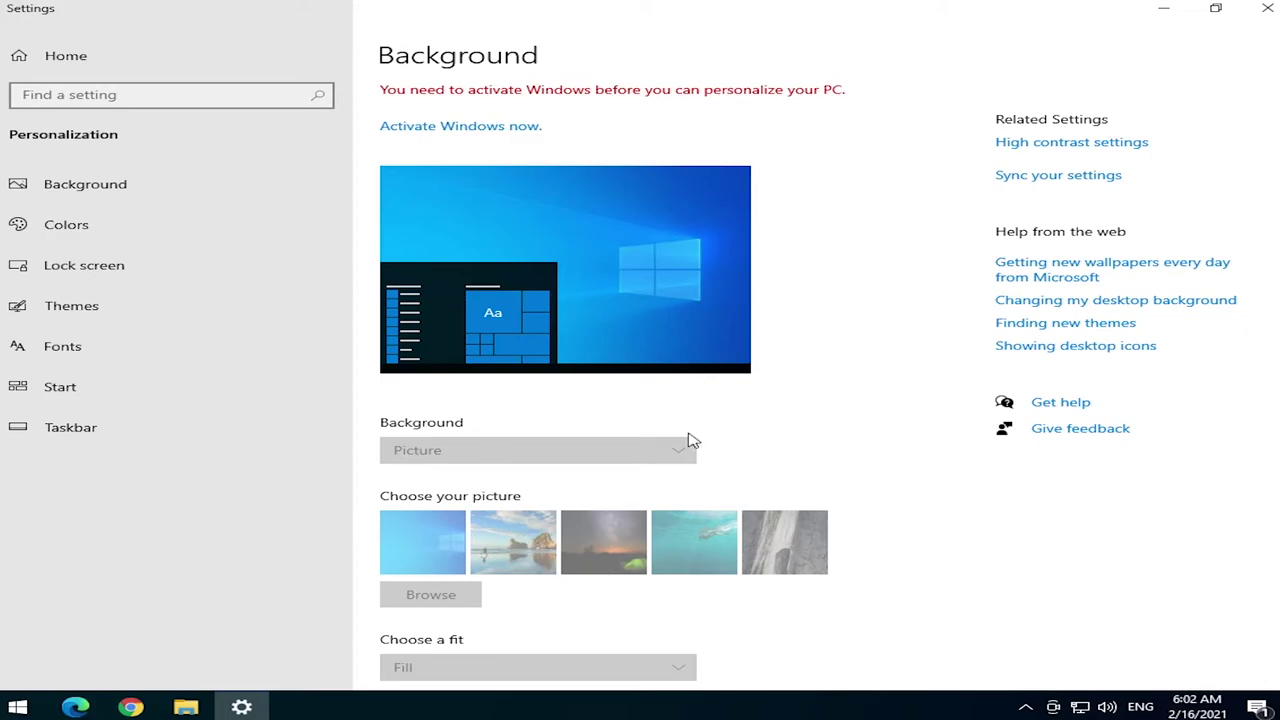
{"action": "scroll", "coordinate": [594, 533], "scroll_direction": "down", "scroll_amount": 1}
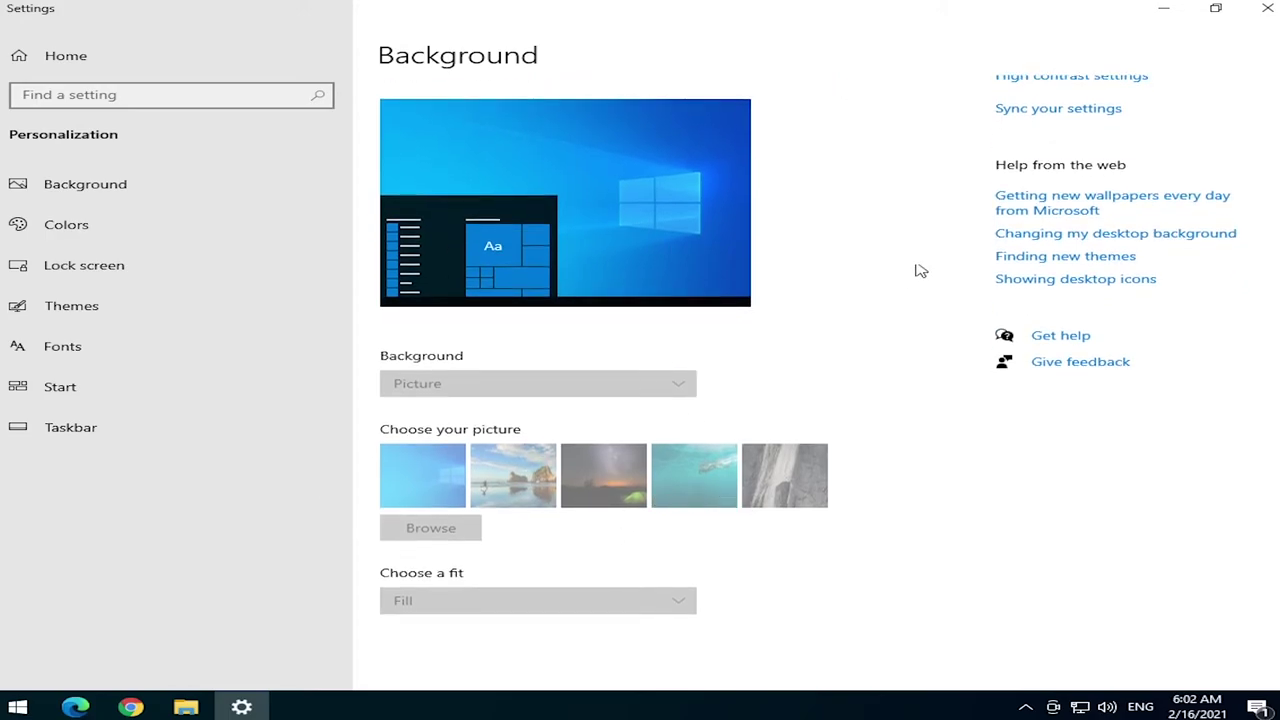
{"action": "scroll", "coordinate": [881, 281], "scroll_direction": "up", "scroll_amount": 1}
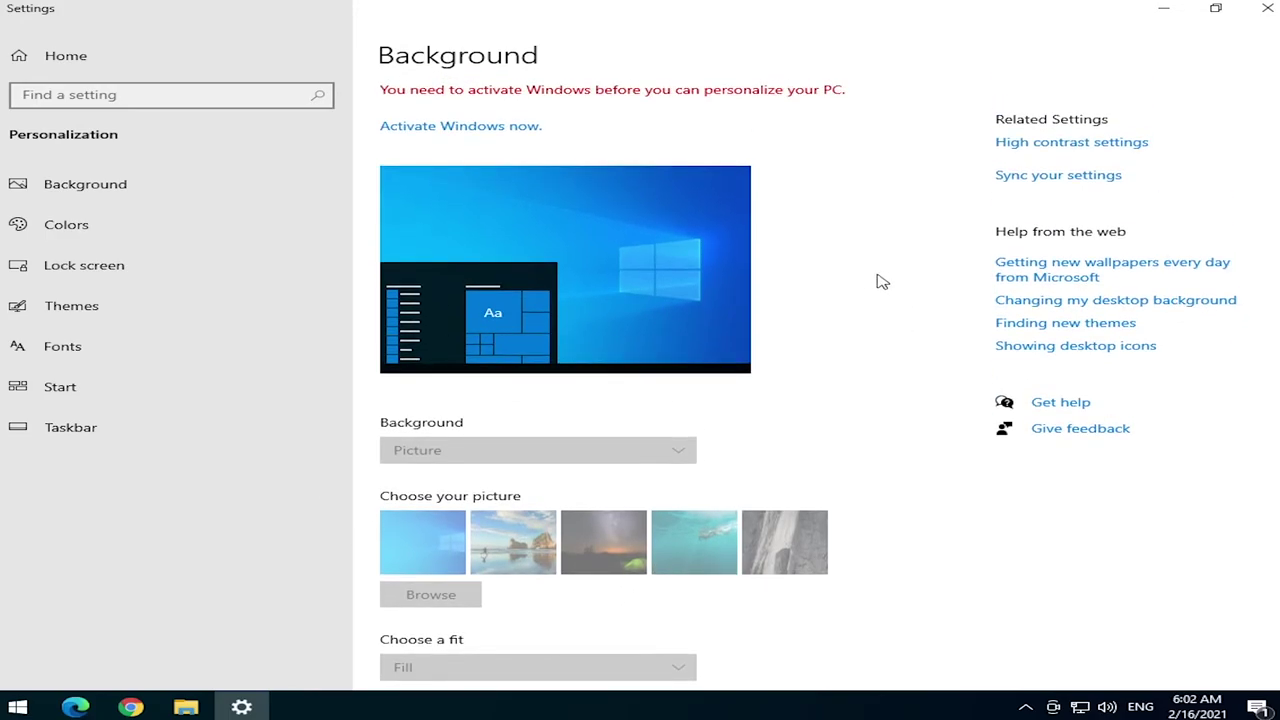
{"action": "left_click", "coordinate": [1267, 8]}
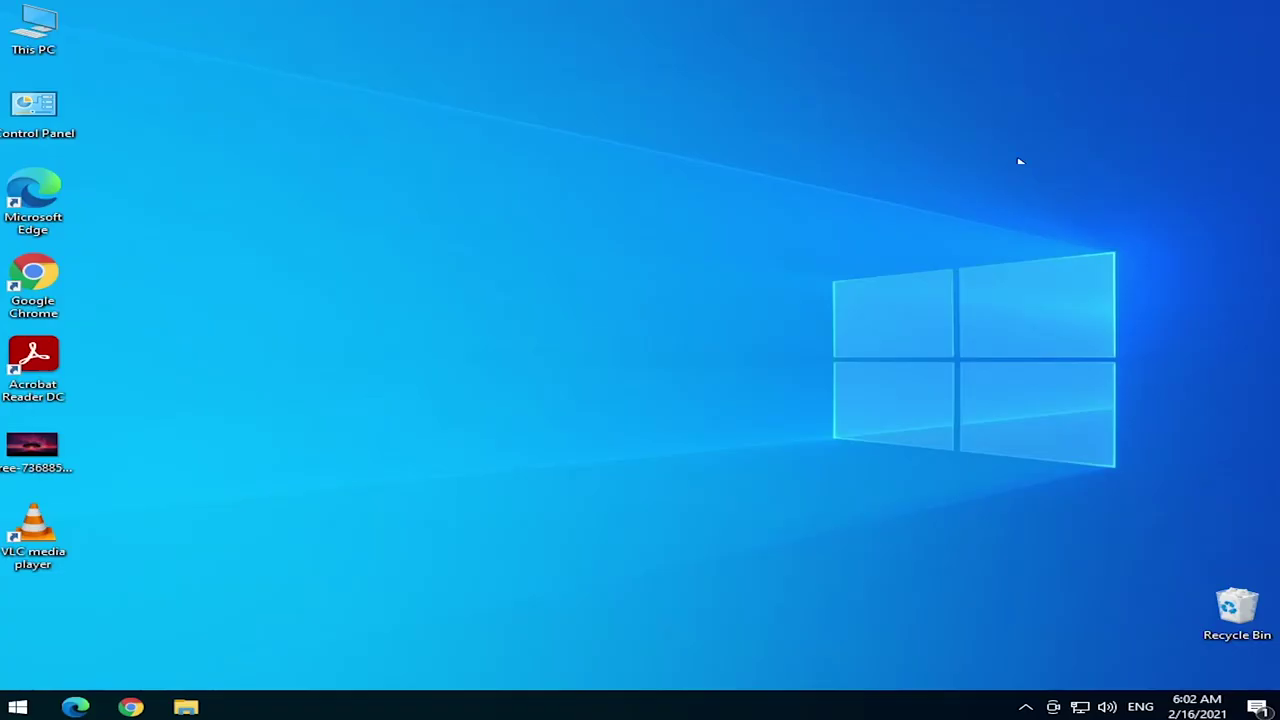
{"action": "double_click", "coordinate": [30, 35]}
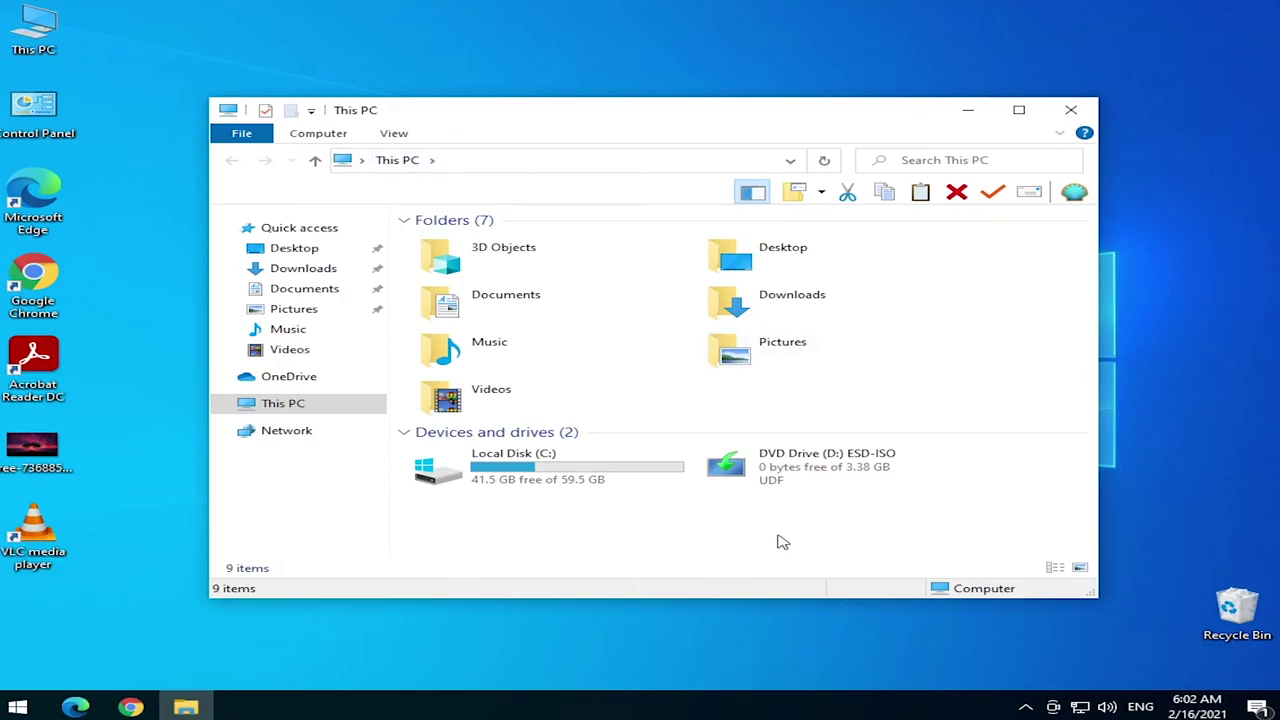
{"action": "right_click", "coordinate": [729, 532]}
{"action": "left_click", "coordinate": [829, 518]}
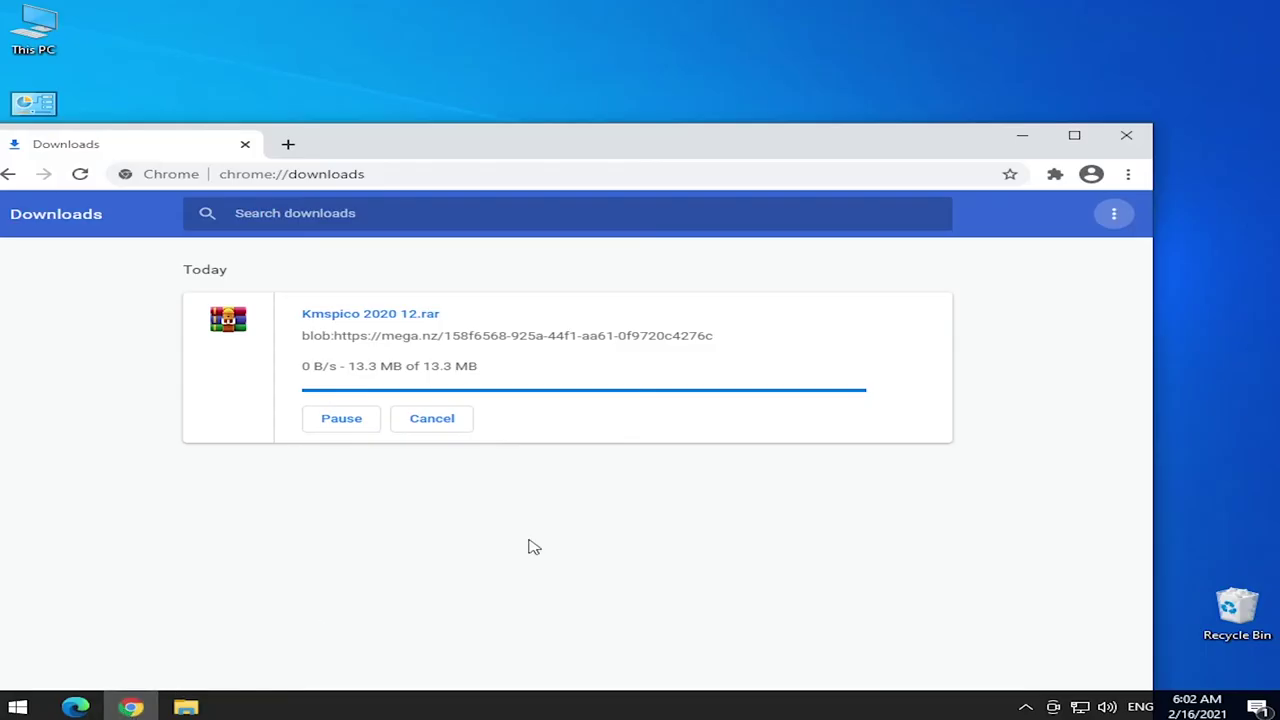
- Open Windows Security from the hidden notification icons and turn off Real-time protection in the Virus & threat protection settings
{"action": "left_click", "coordinate": [1025, 707]}
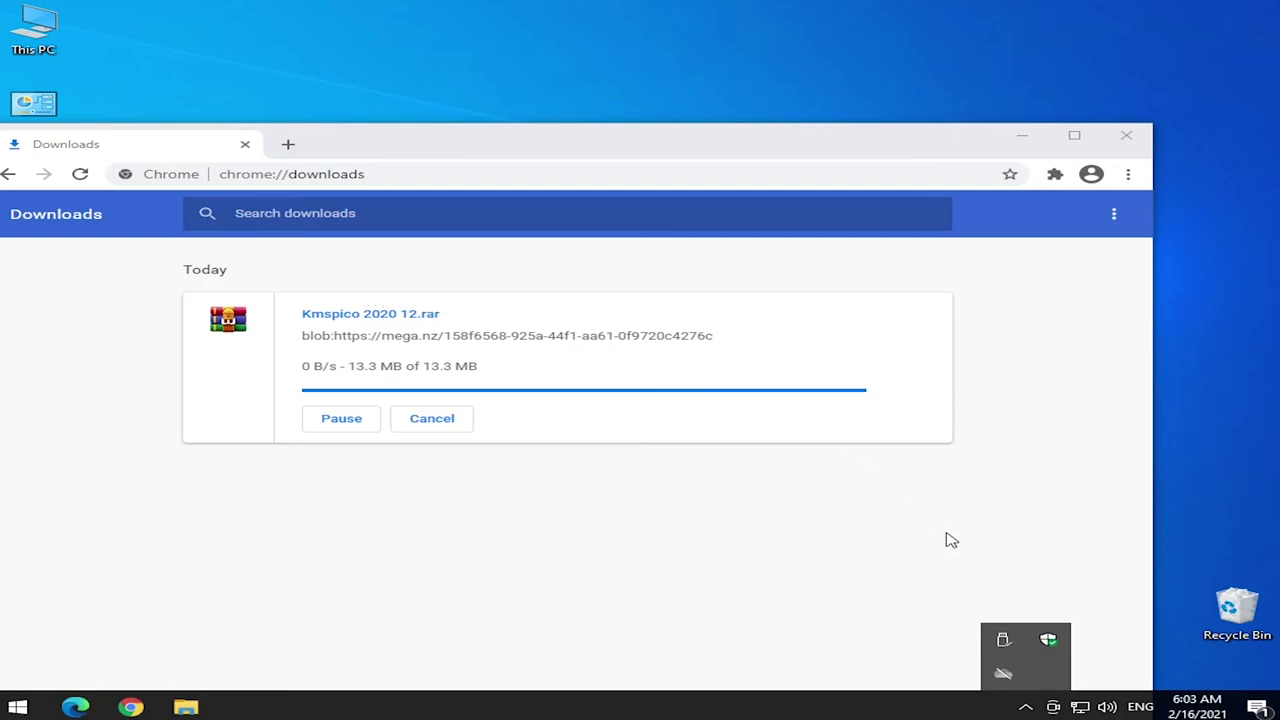
{"action": "left_click", "coordinate": [1047, 637]}
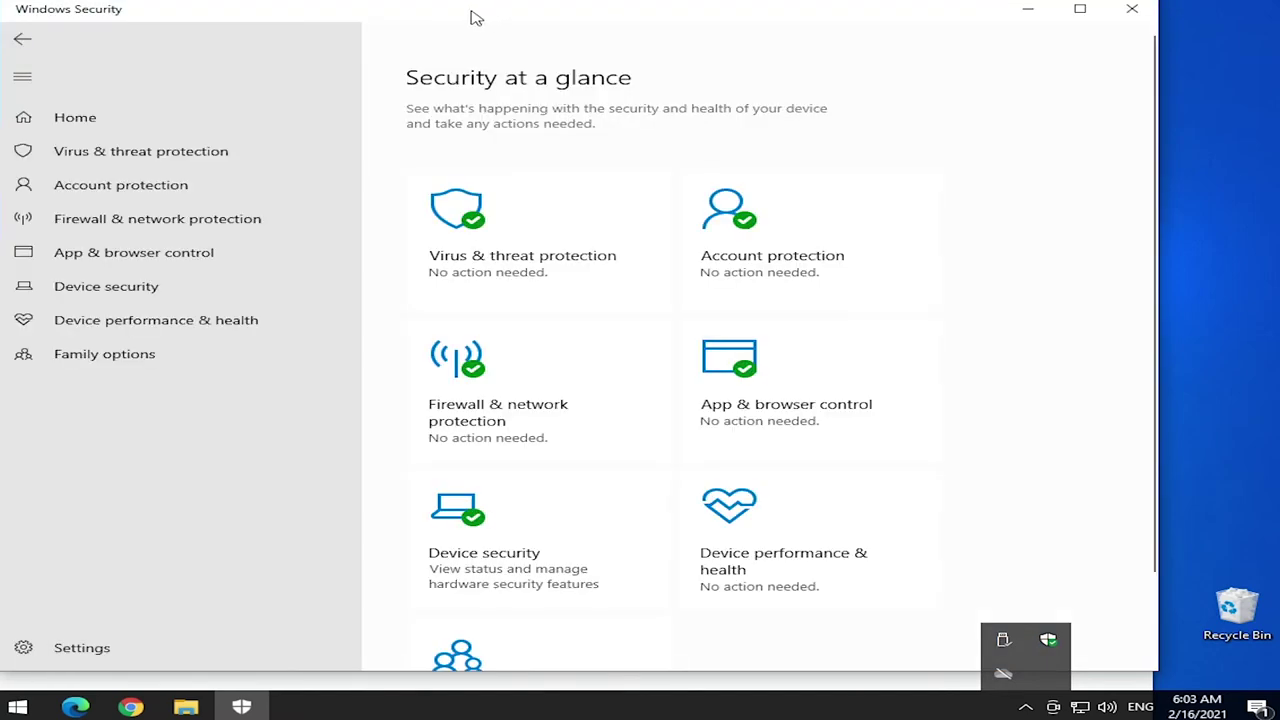
{"action": "left_click", "coordinate": [511, 207]}
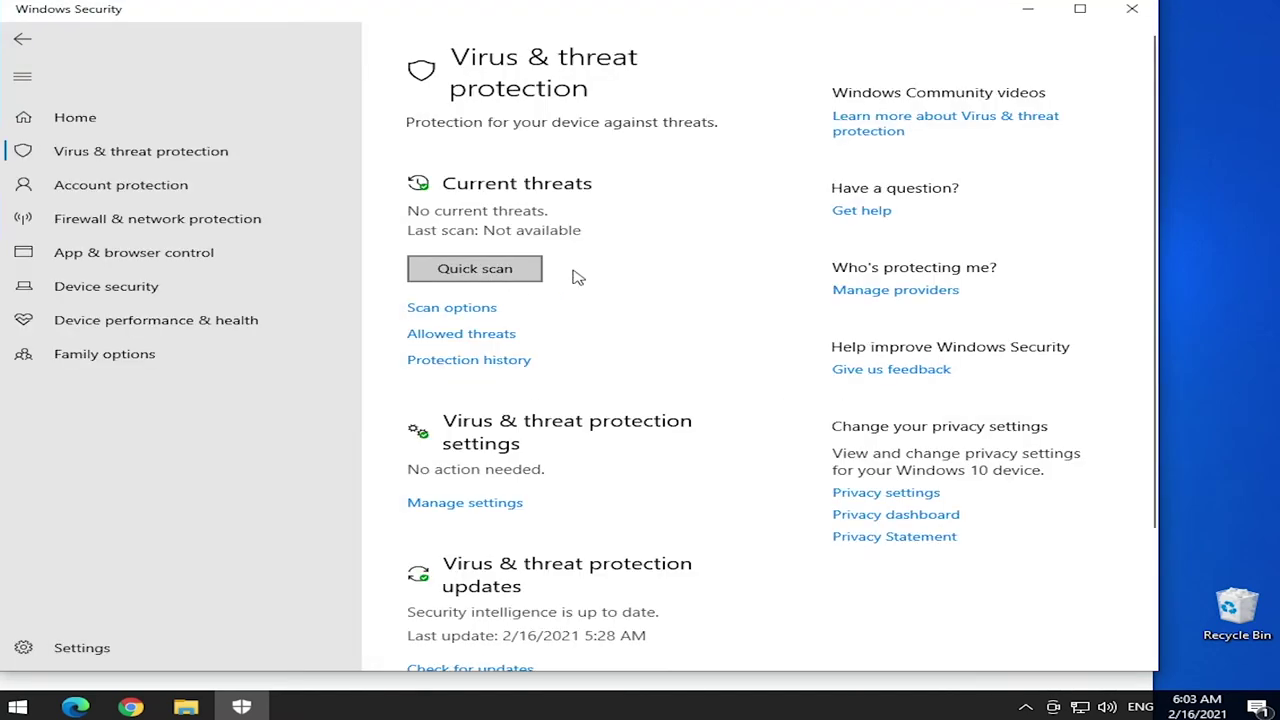
{"action": "left_click", "coordinate": [487, 367]}
{"action": "left_click", "coordinate": [22, 39]}
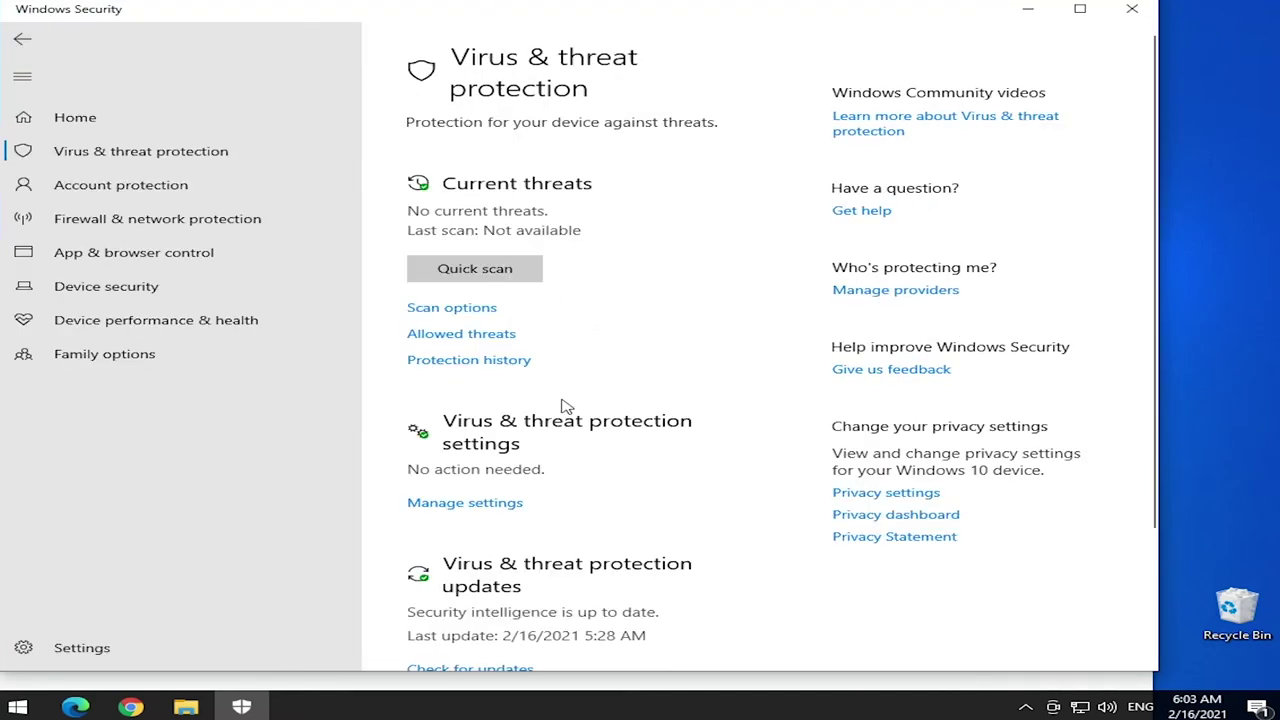
{"action": "left_click", "coordinate": [491, 504]}
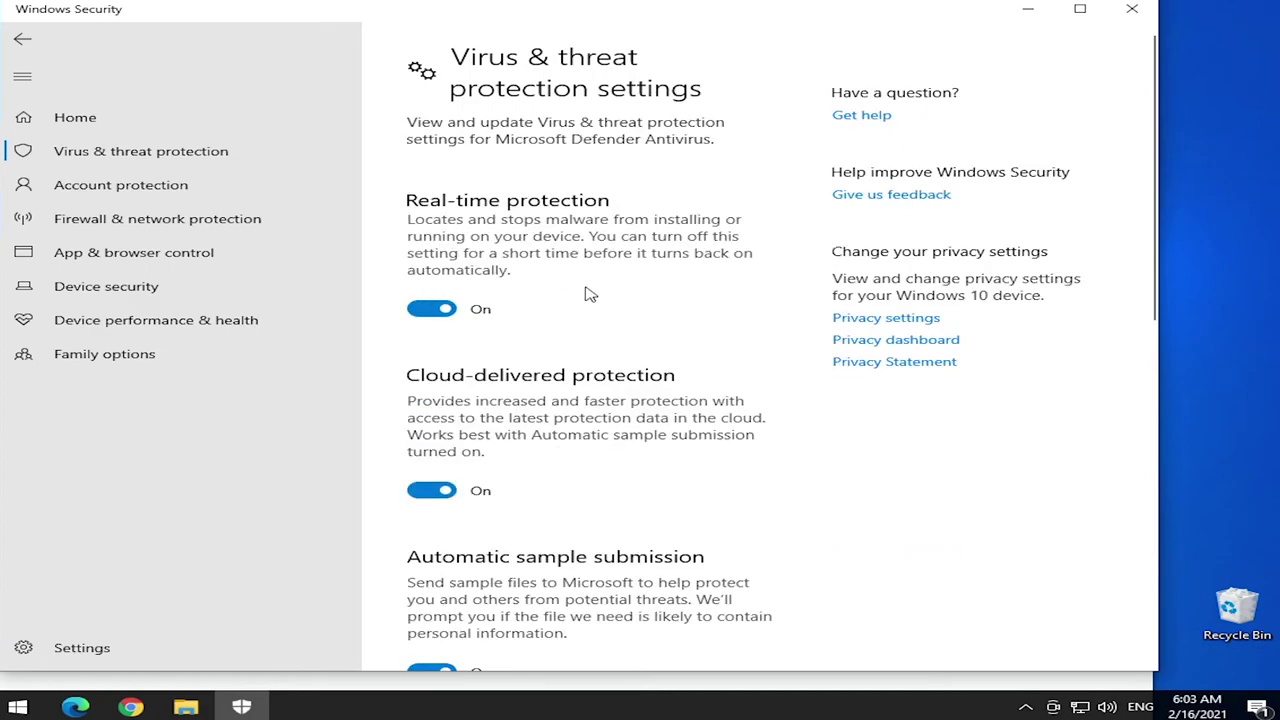
{"action": "left_click", "coordinate": [431, 309]}
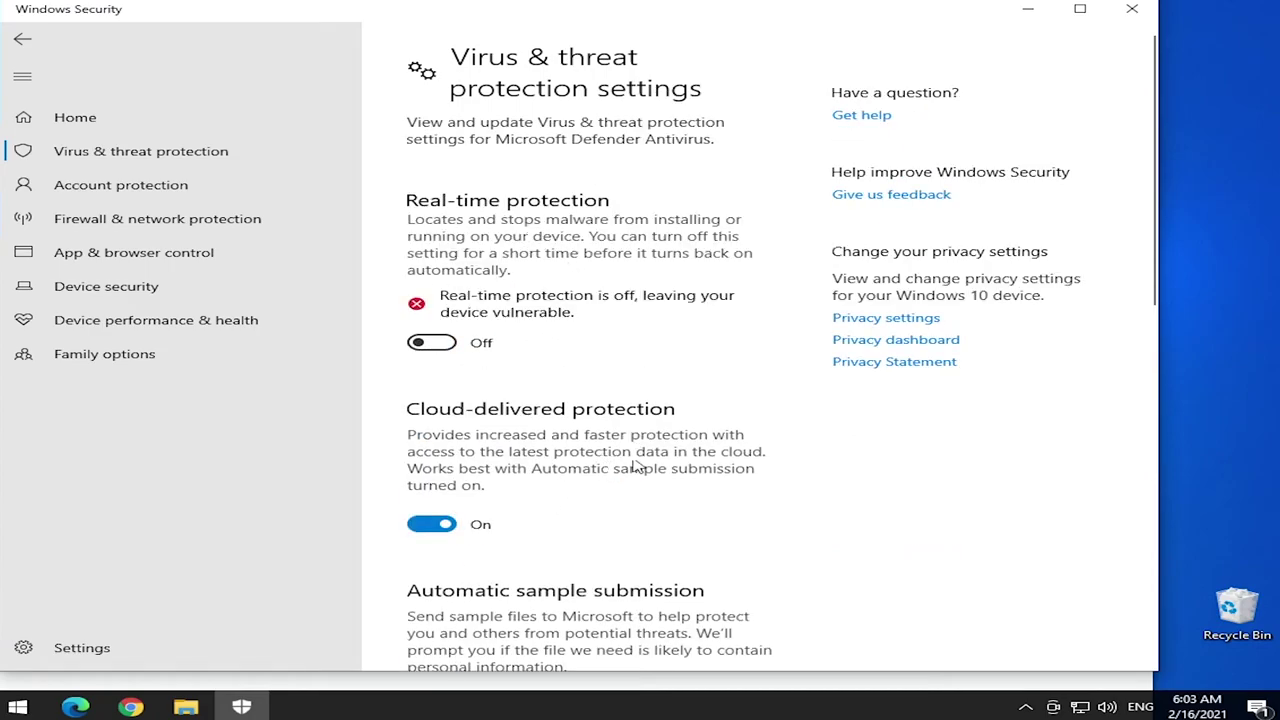
- Turn off Cloud-delivered protection, Automatic sample submission and Tamper Protection, dismissing the security notification
{"action": "scroll", "coordinate": [760, 500], "scroll_direction": "down", "scroll_amount": 2}
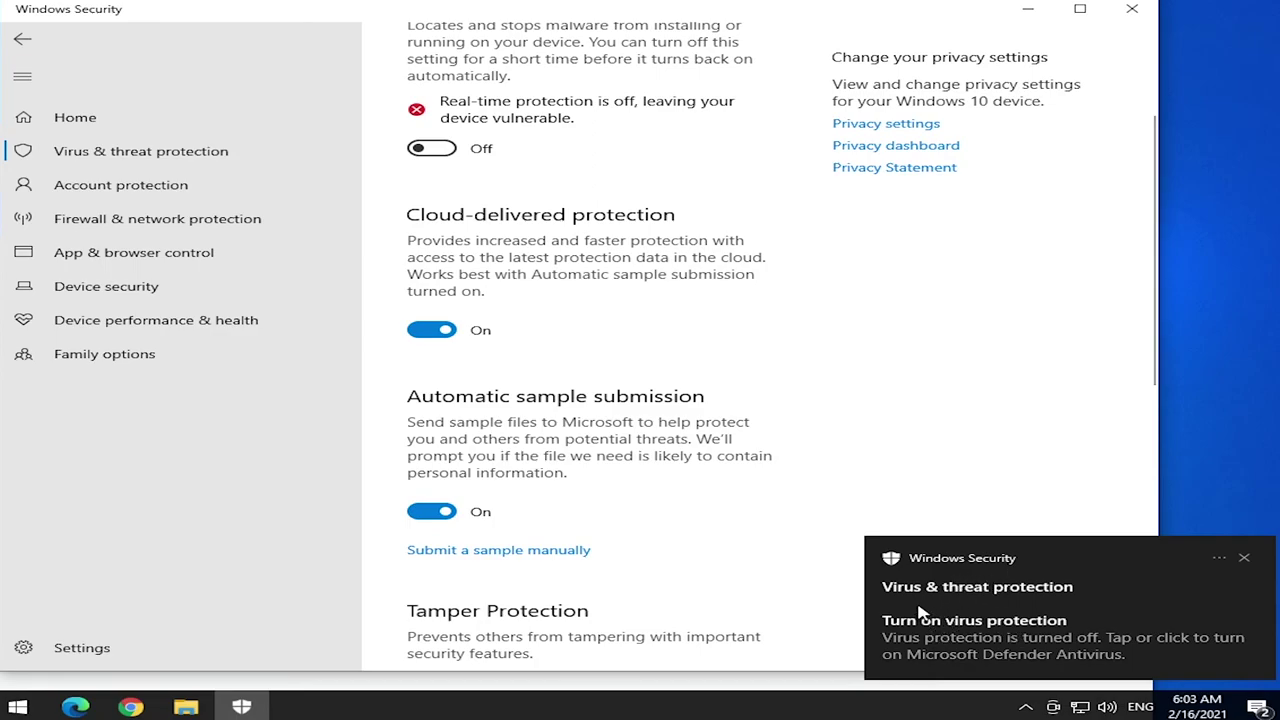
{"action": "left_click", "coordinate": [919, 608]}
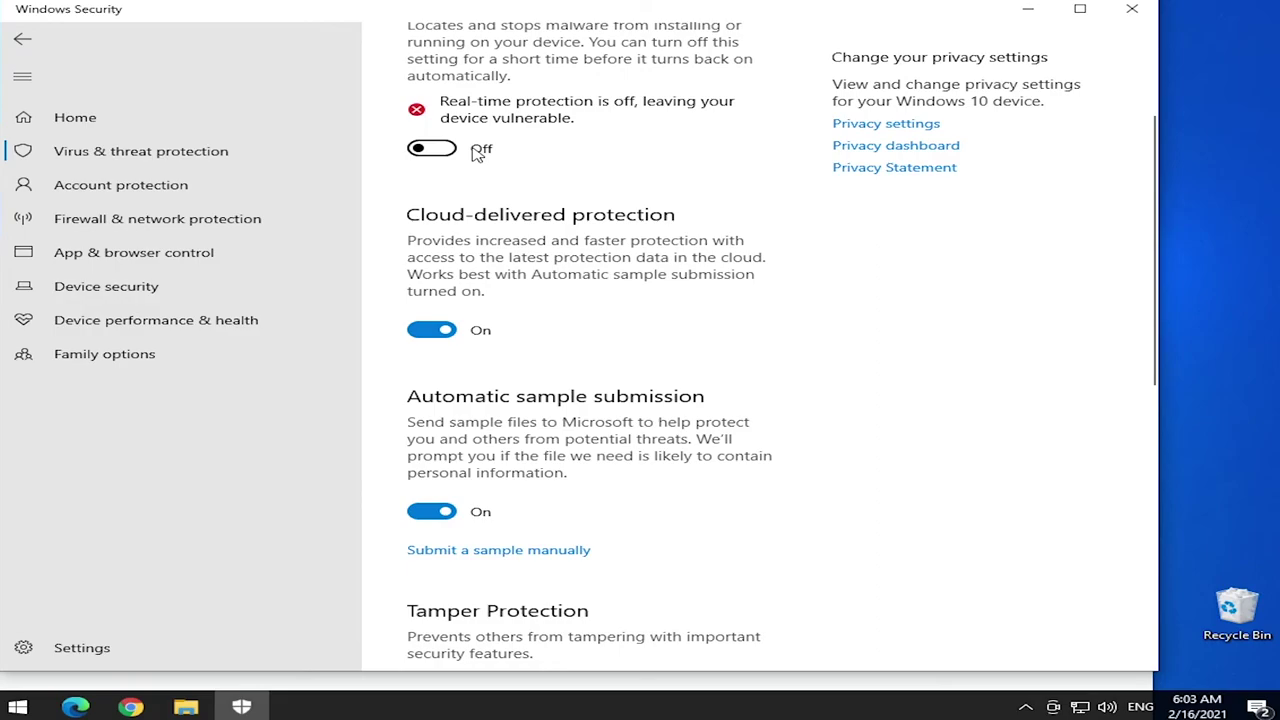
{"action": "left_click", "coordinate": [431, 329]}
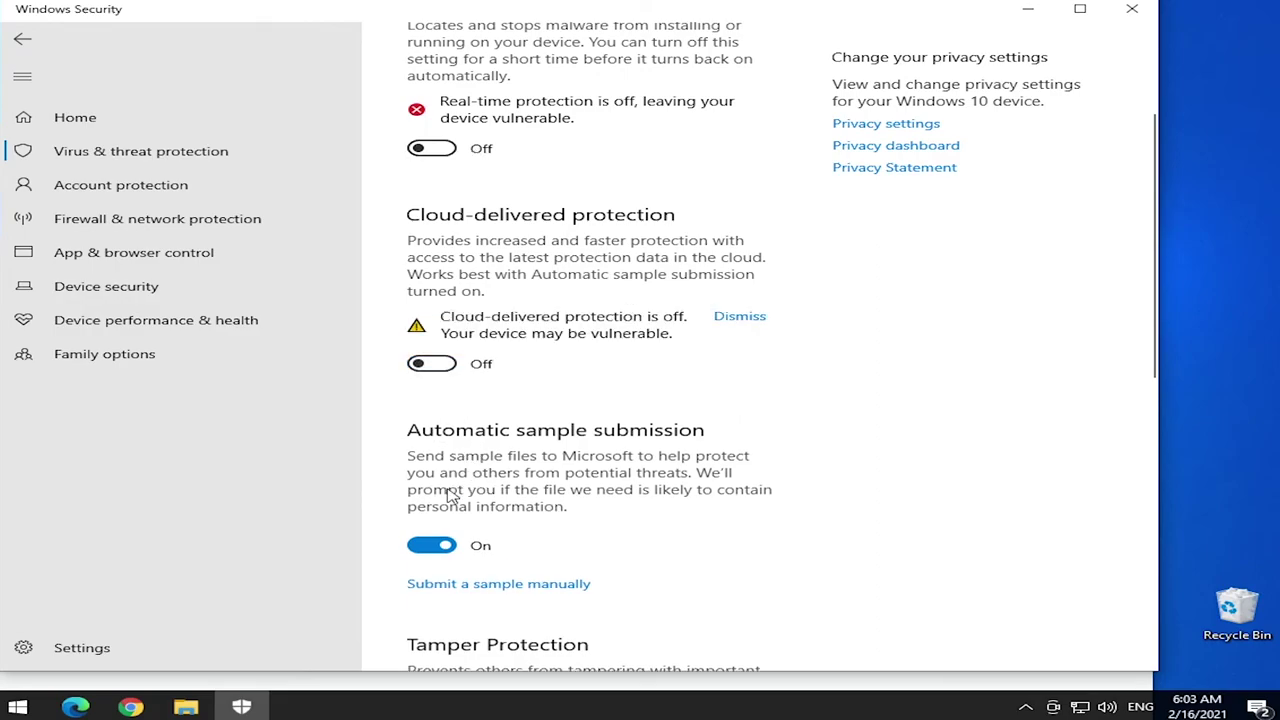
{"action": "left_click", "coordinate": [435, 545]}
{"action": "scroll", "coordinate": [580, 443], "scroll_direction": "down", "scroll_amount": 5}
{"action": "left_click", "coordinate": [440, 279]}
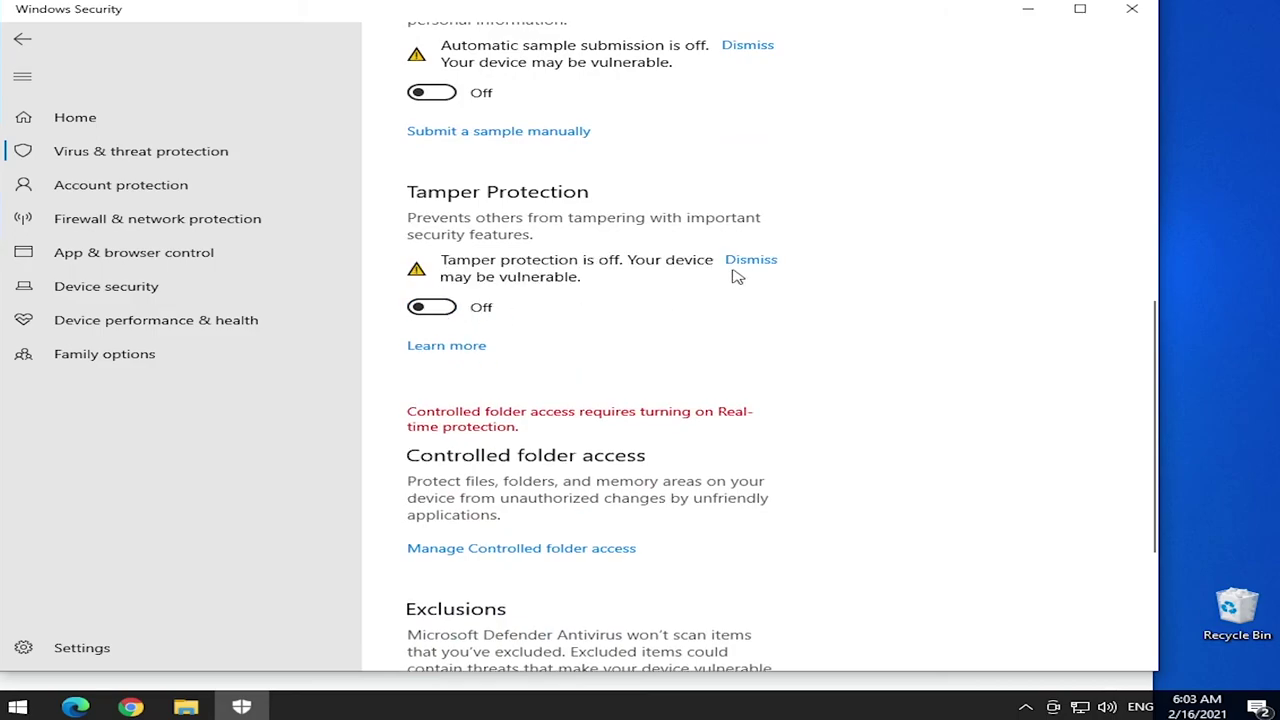
- Dismiss the warnings for tamper protection, sample submission and cloud-delivered protection, and minimize Windows Security
{"action": "left_click", "coordinate": [750, 260]}
{"action": "scroll", "coordinate": [740, 350], "scroll_direction": "up", "scroll_amount": 3}
{"action": "left_click", "coordinate": [750, 338]}
{"action": "left_click", "coordinate": [740, 121]}
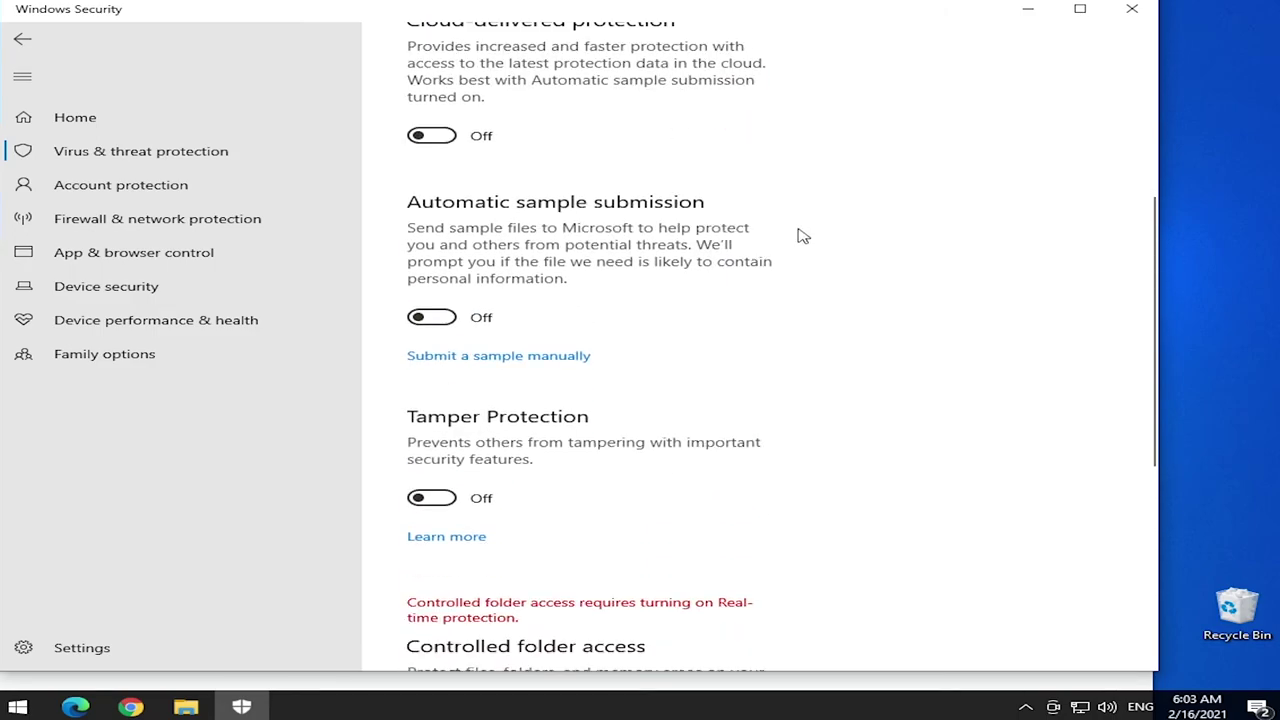
{"action": "scroll", "coordinate": [760, 290], "scroll_direction": "up", "scroll_amount": 5}
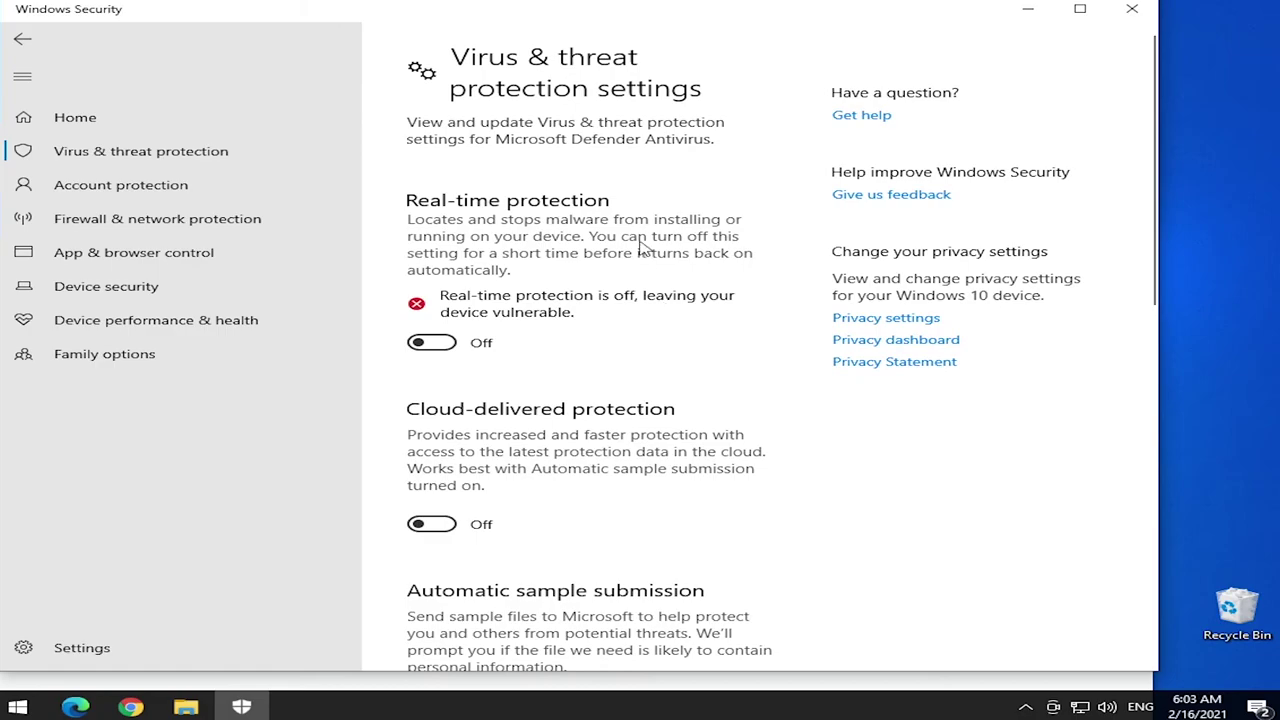
{"action": "left_click", "coordinate": [141, 151]}
{"action": "left_click", "coordinate": [1027, 8]}
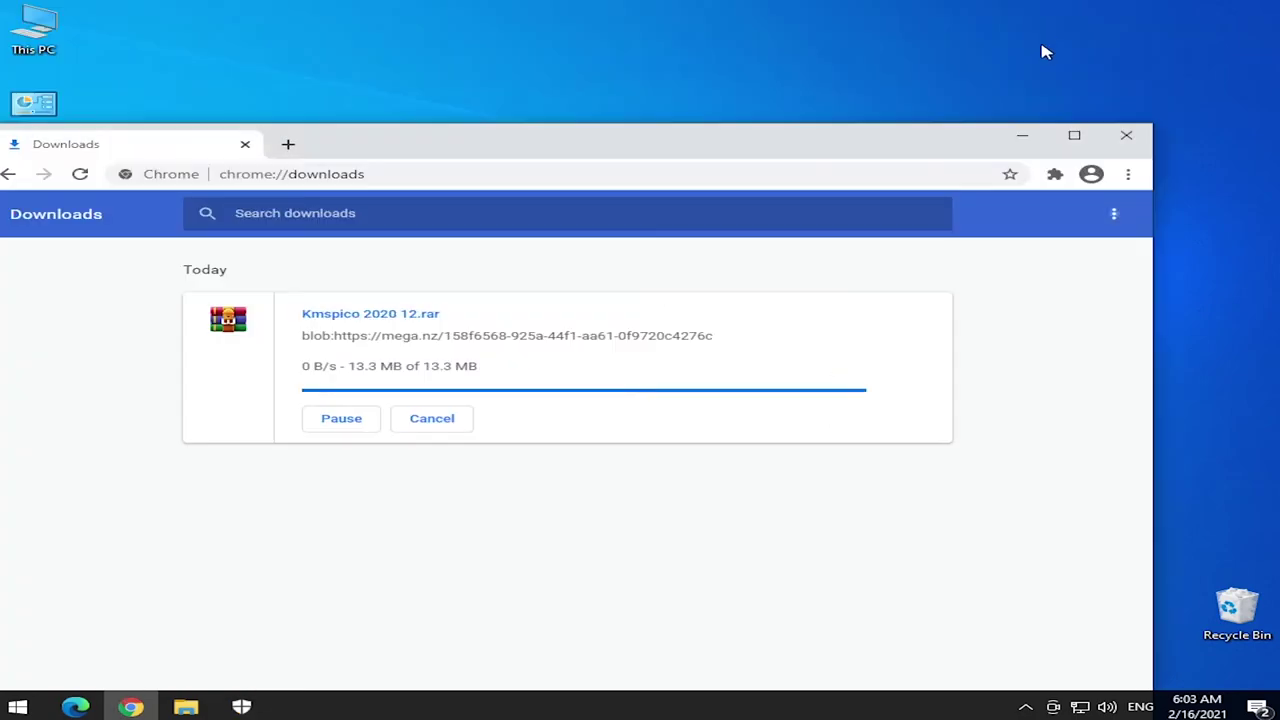
{"action": "key", "text": "ctrl+a"}
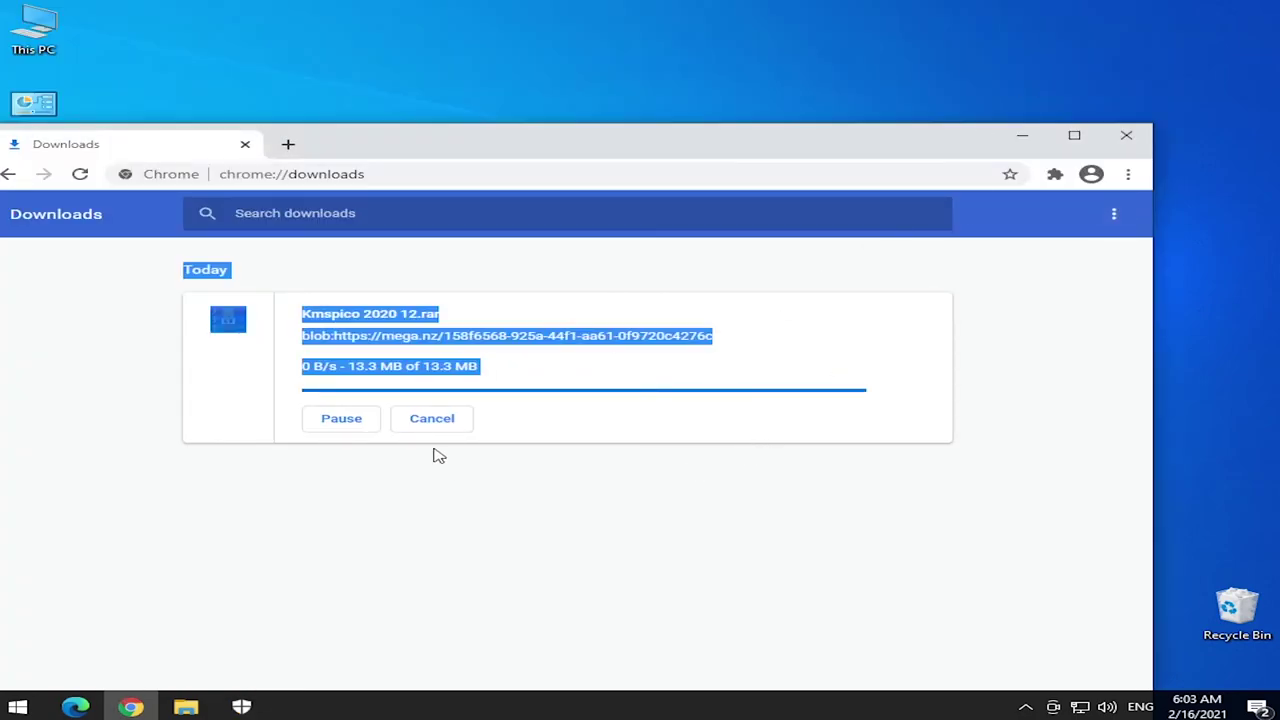
{"action": "left_click", "coordinate": [409, 503]}
{"action": "left_click", "coordinate": [334, 426]}
{"action": "left_click", "coordinate": [340, 424]}
- Open the Downloads folder from This PC and move the Kmspico 2020 12 archive onto the desktop
{"action": "double_click", "coordinate": [33, 30]}
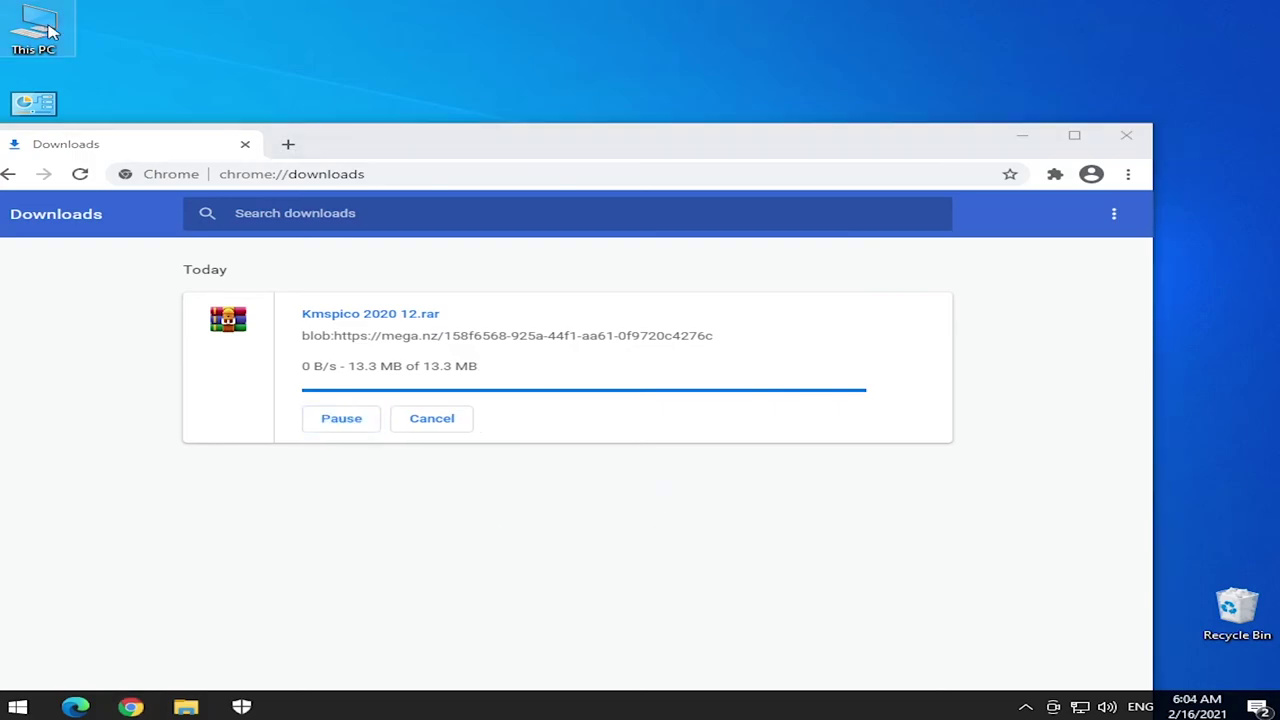
{"action": "left_click", "coordinate": [303, 270]}
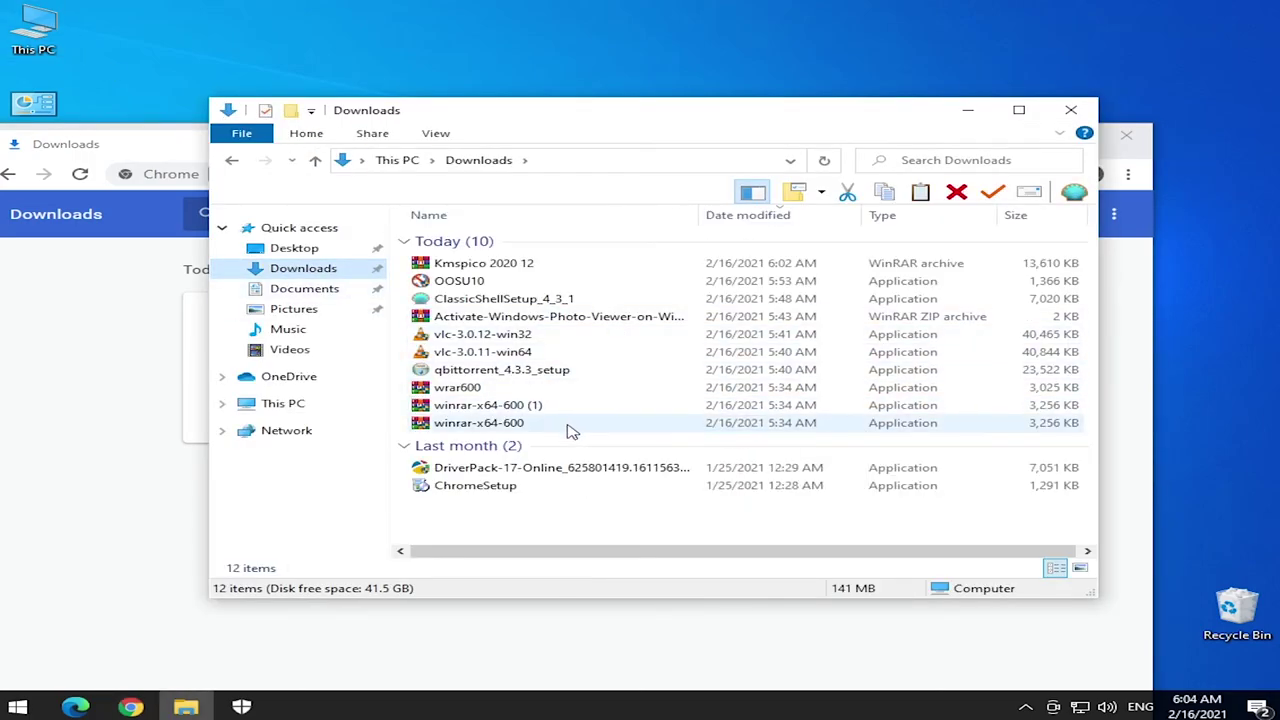
{"action": "left_click_drag", "start_coordinate": [511, 265], "coordinate": [785, 58]}
- Exit Chrome despite its unfinished download and close the Downloads folder window
{"action": "left_click", "coordinate": [145, 388]}
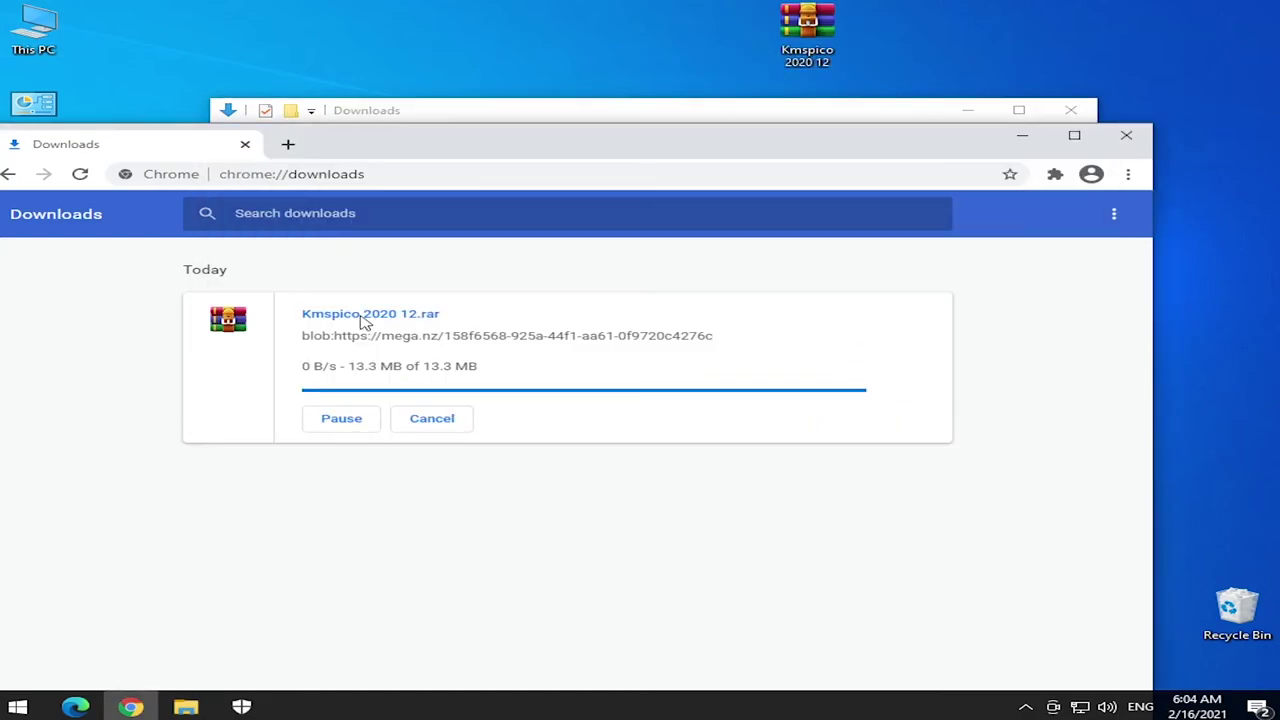
{"action": "left_click", "coordinate": [1126, 135]}
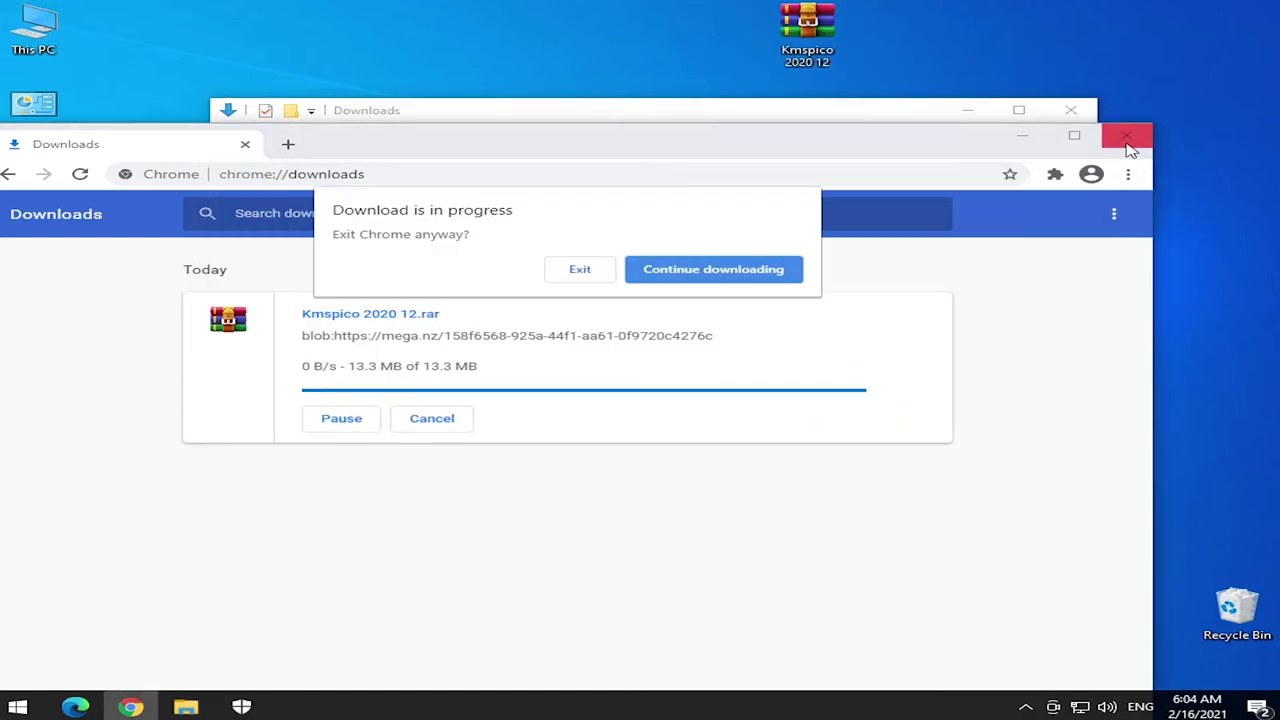
{"action": "left_click", "coordinate": [590, 270]}
{"action": "left_click", "coordinate": [1071, 110]}
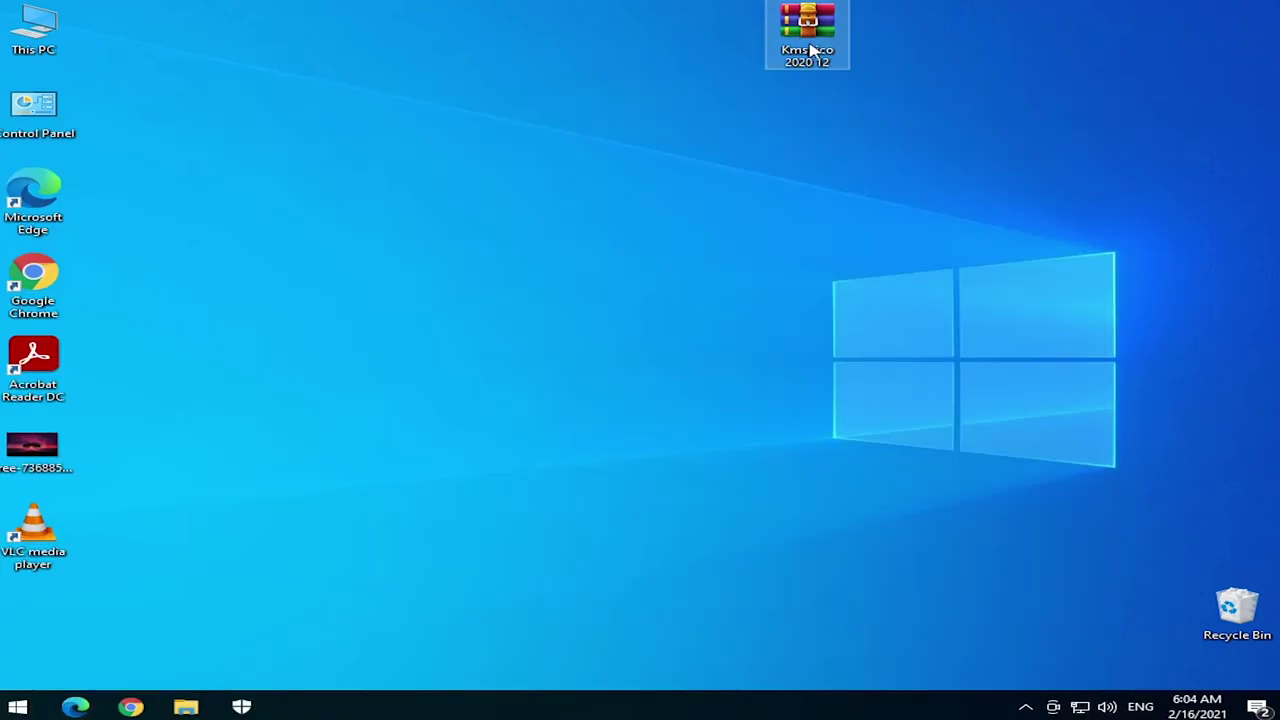
- Open the Kmspico 2020 12 archive with WinRAR archiver and always use it for .rar files
{"action": "double_click", "coordinate": [805, 42]}
{"action": "left_click", "coordinate": [540, 470]}
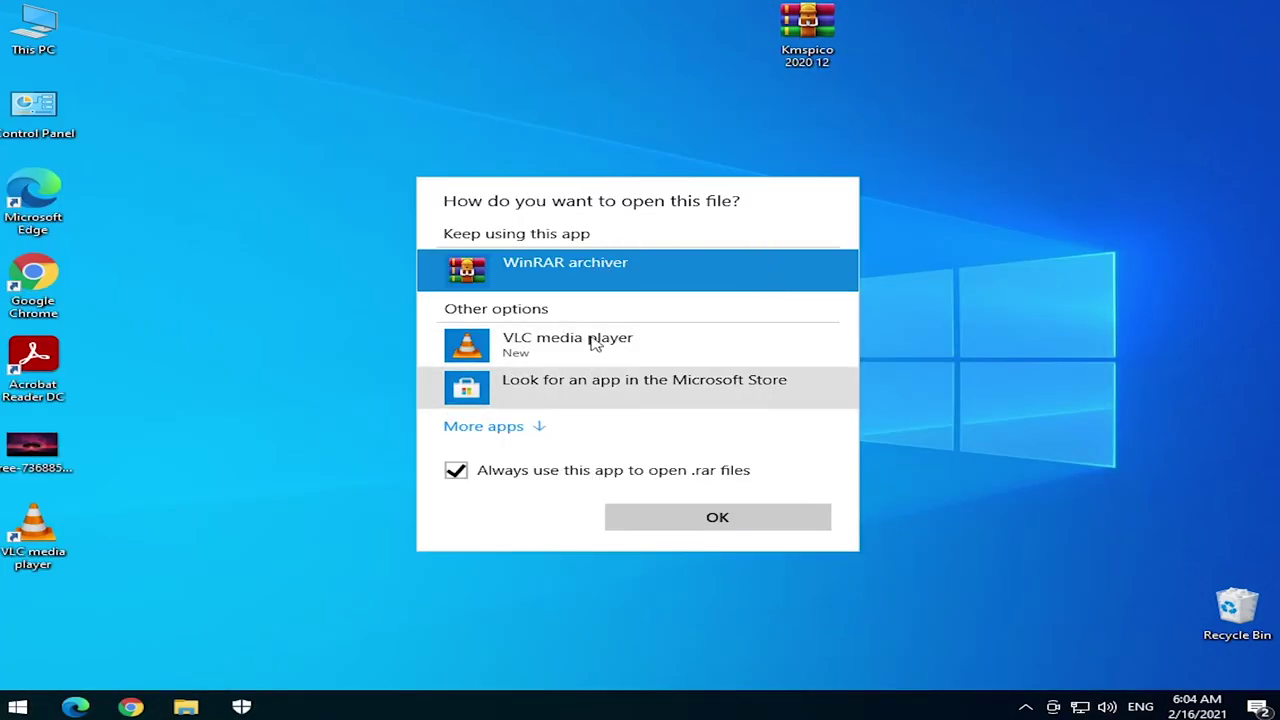
{"action": "left_click", "coordinate": [719, 512]}
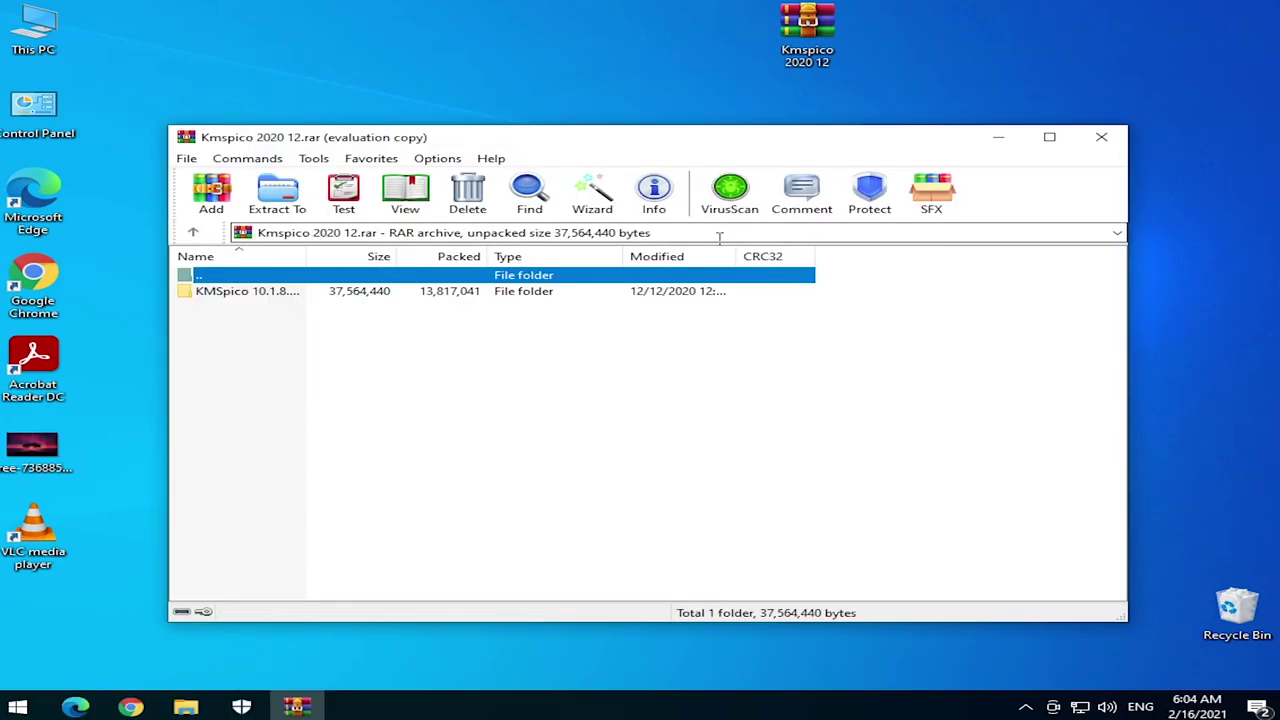
- Extract the KMSpico.10.1.8.2 folder from inside the archive to the desktop and close WinRAR
{"action": "double_click", "coordinate": [312, 291]}
{"action": "left_click_drag", "start_coordinate": [306, 291], "coordinate": [437, 80]}
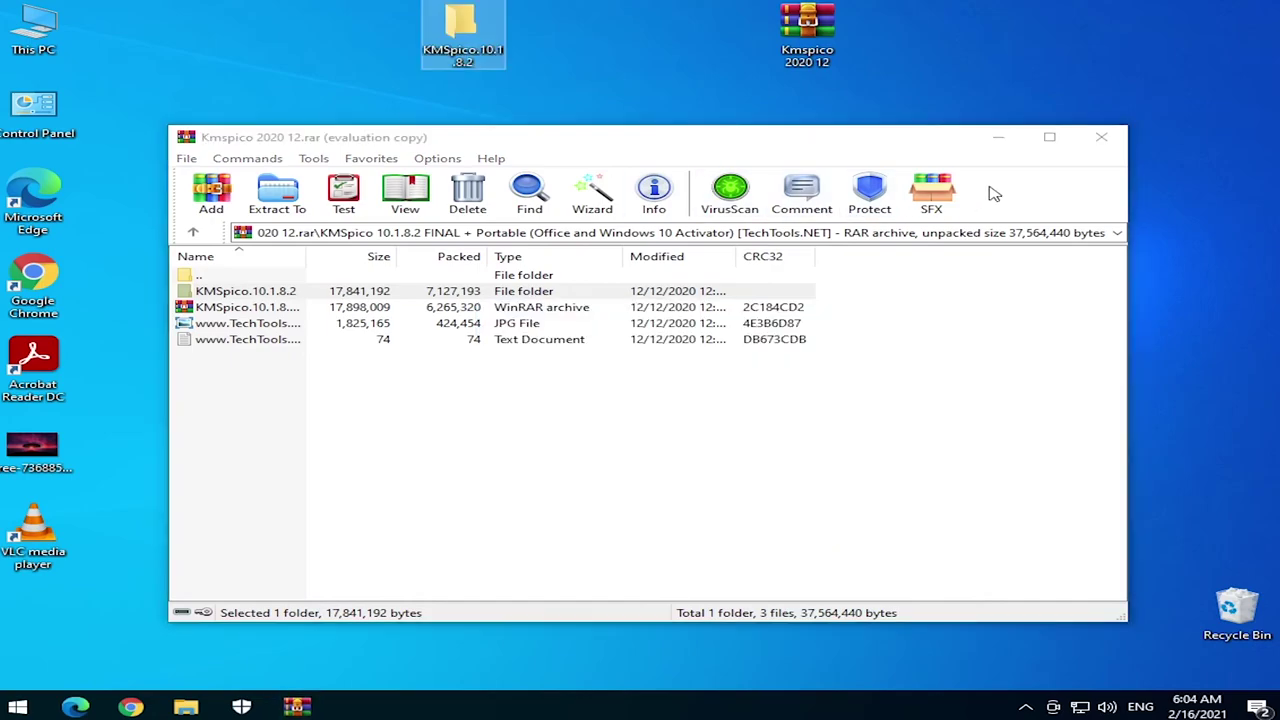
{"action": "left_click", "coordinate": [1101, 138]}
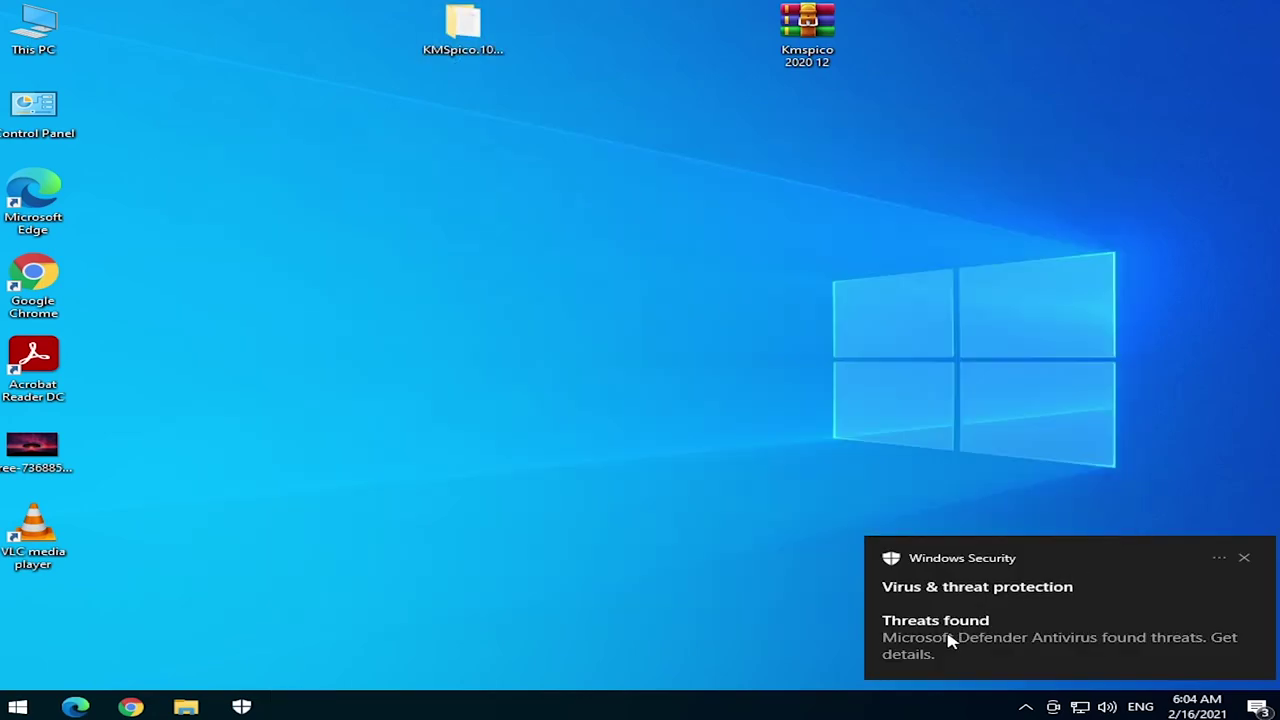
- Open the threat notification's details and allow HackTool:Win32/AutoKMS on the device
{"action": "left_click", "coordinate": [1000, 638]}
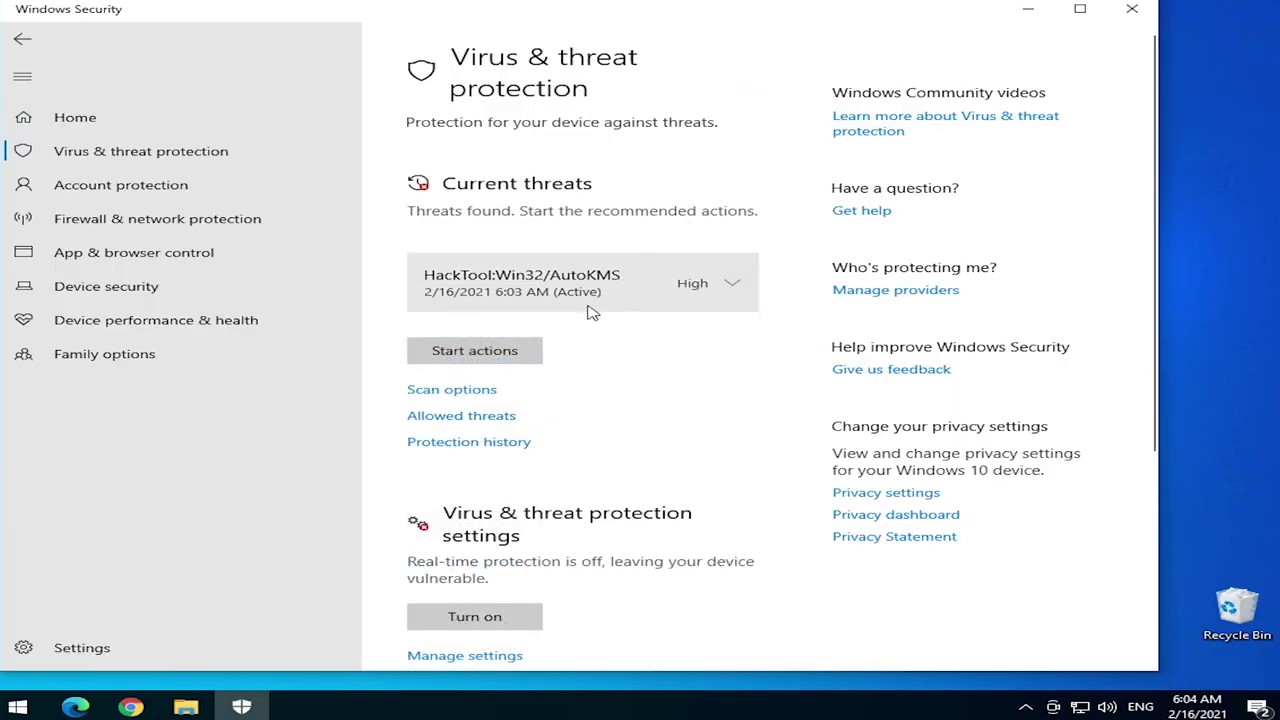
{"action": "left_click_drag", "start_coordinate": [574, 14], "coordinate": [637, 154]}
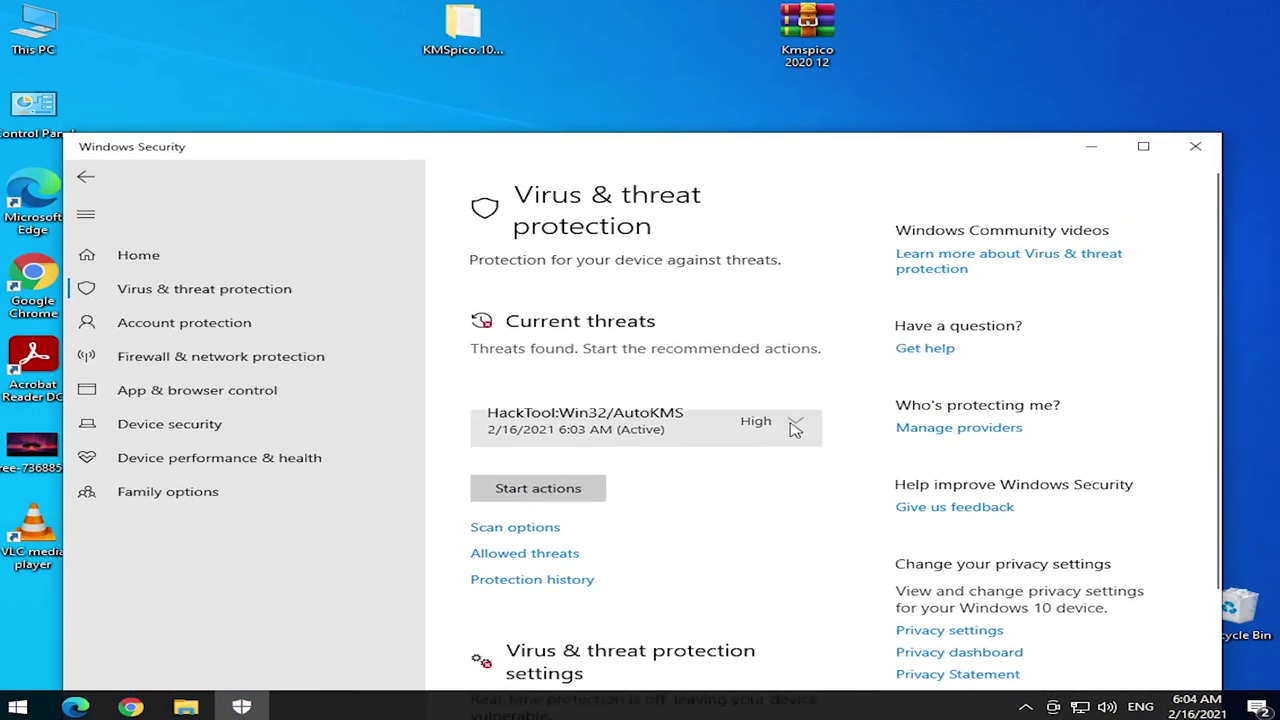
{"action": "left_click", "coordinate": [709, 420]}
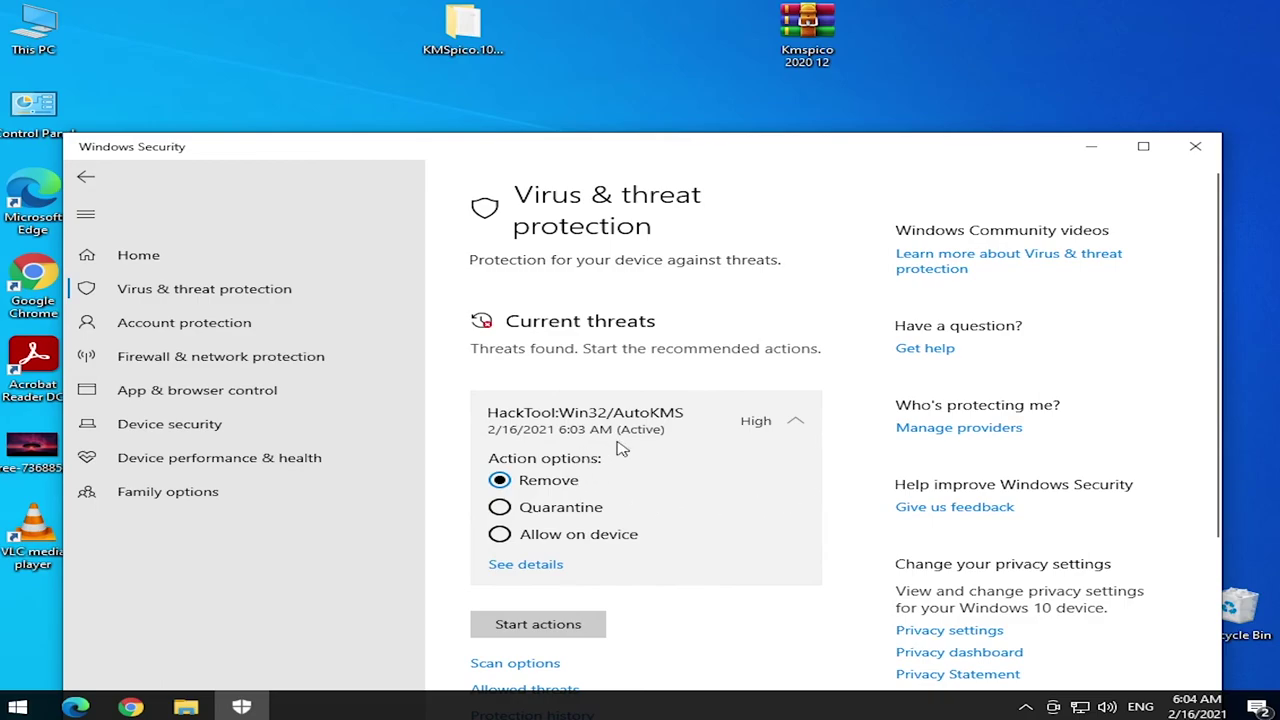
{"action": "left_click", "coordinate": [505, 537]}
{"action": "left_click", "coordinate": [557, 627]}
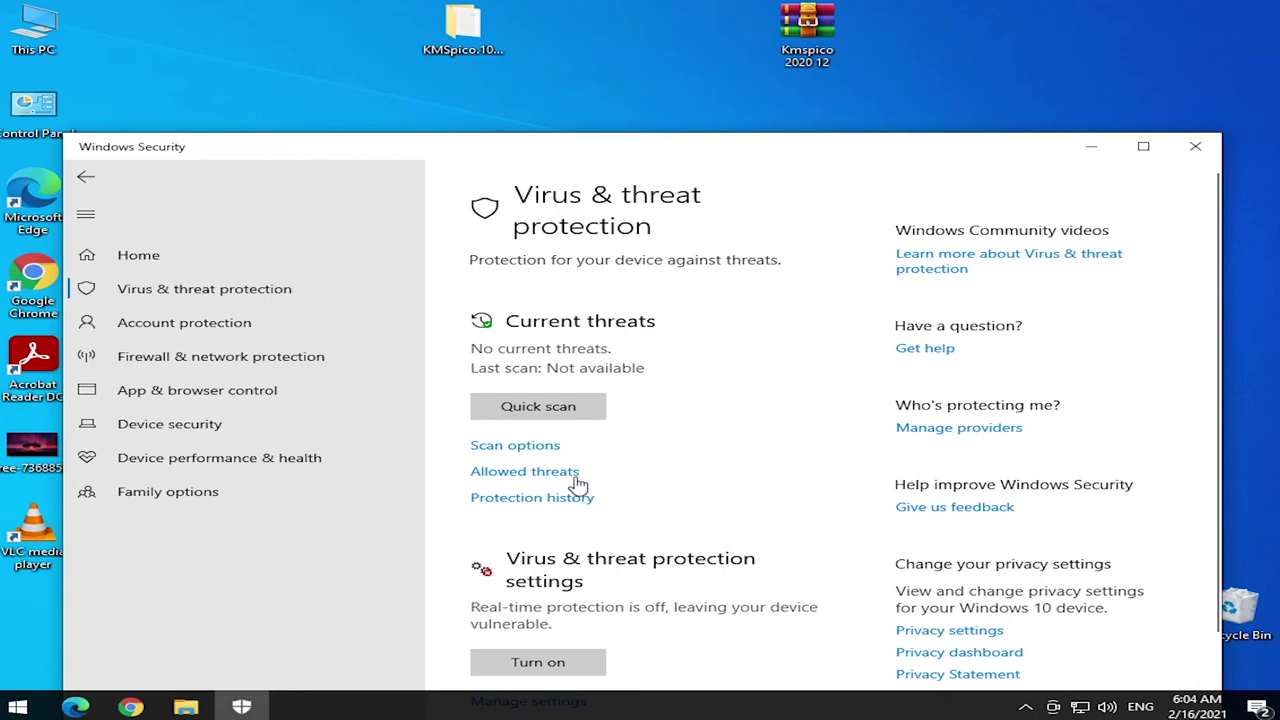
- Review the virus and threat protection settings, including real-time and cloud-delivered protection, and close Windows Security
{"action": "scroll", "coordinate": [700, 497], "scroll_direction": "down", "scroll_amount": 3}
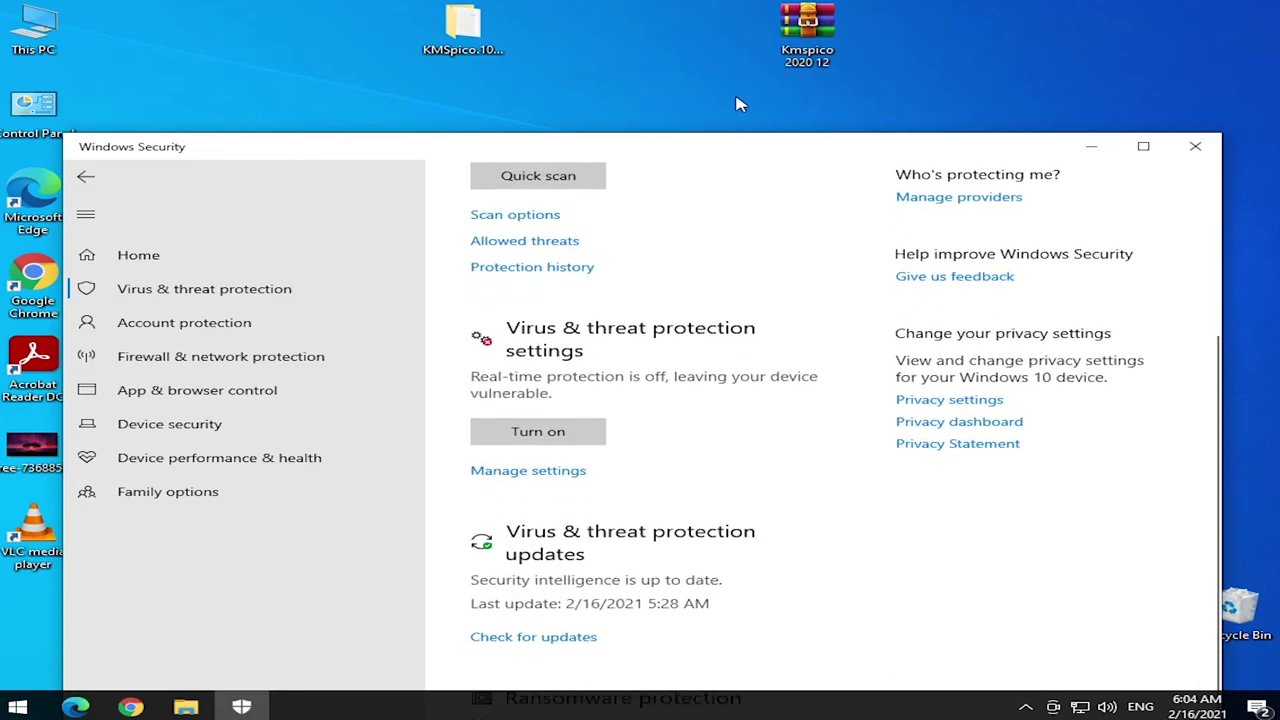
{"action": "left_click", "coordinate": [538, 472]}
{"action": "scroll", "coordinate": [657, 500], "scroll_direction": "down", "scroll_amount": 10}
{"action": "scroll", "coordinate": [657, 500], "scroll_direction": "up", "scroll_amount": 10}
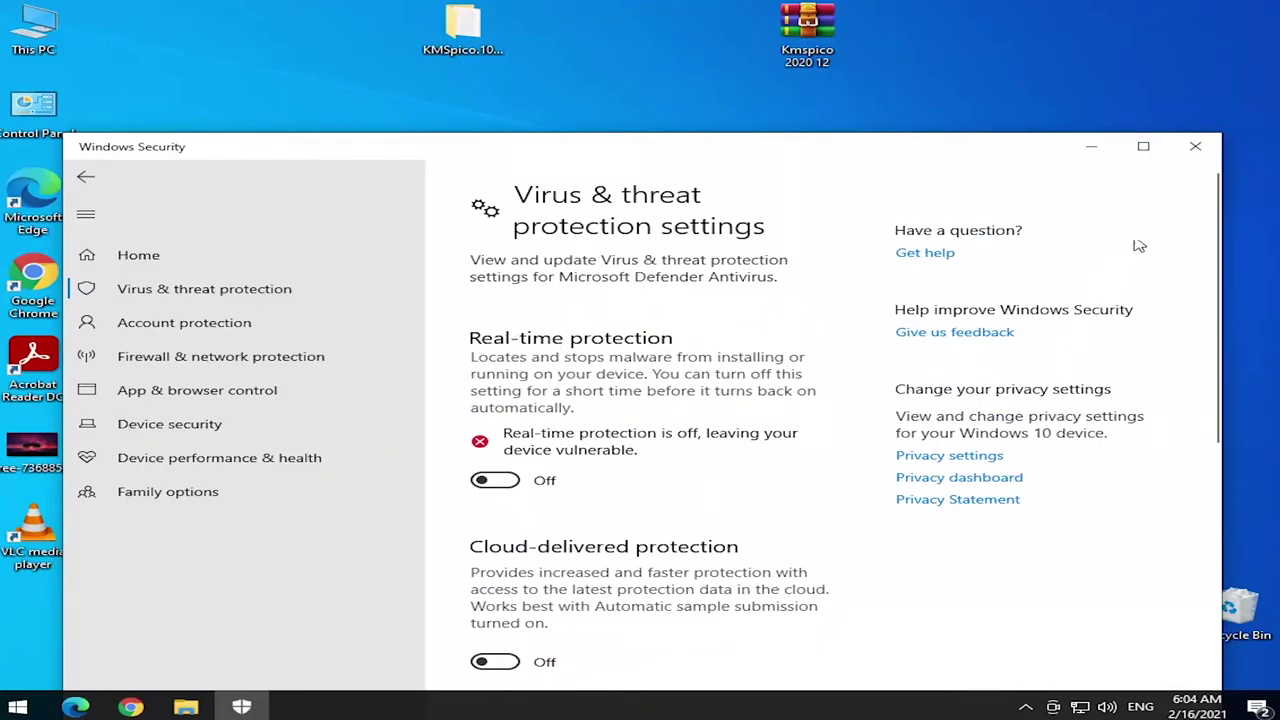
{"action": "left_click", "coordinate": [1195, 146]}
- Open the KMSpico Install folder inside KMSpico.10.1.8.2 and run KMSpico_setup as administrator
{"action": "double_click", "coordinate": [455, 37]}
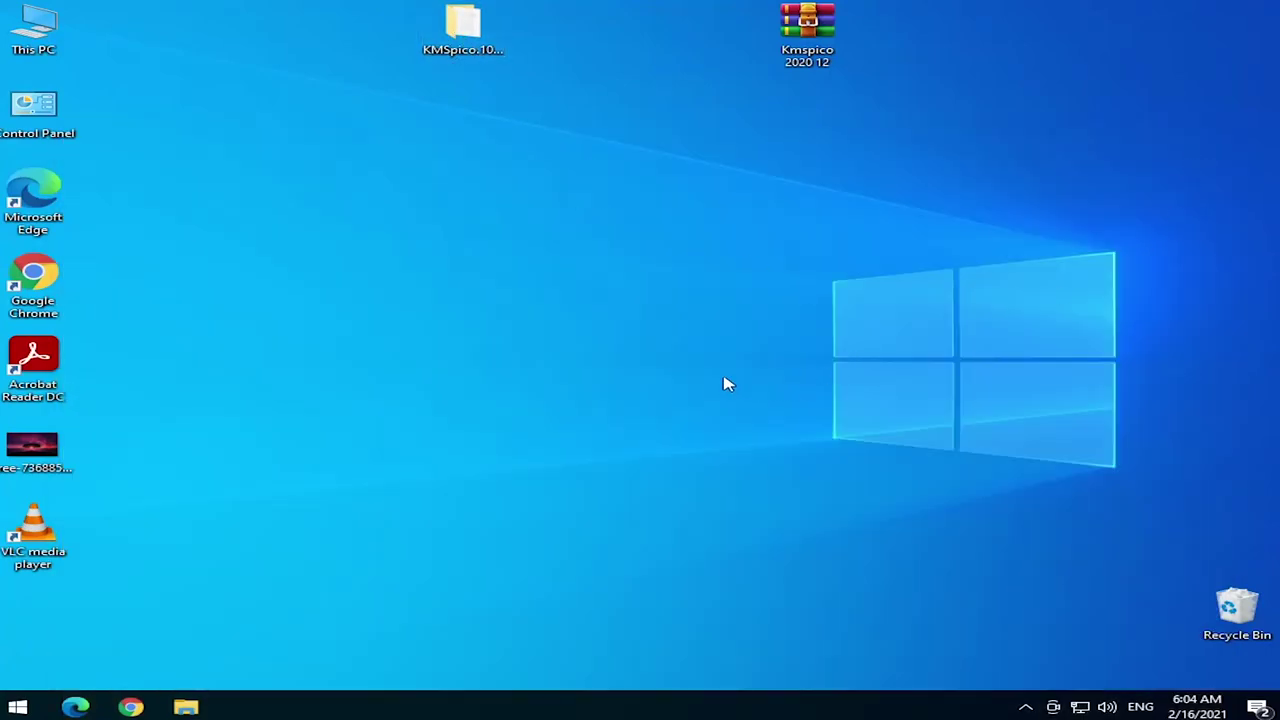
{"action": "double_click", "coordinate": [480, 240]}
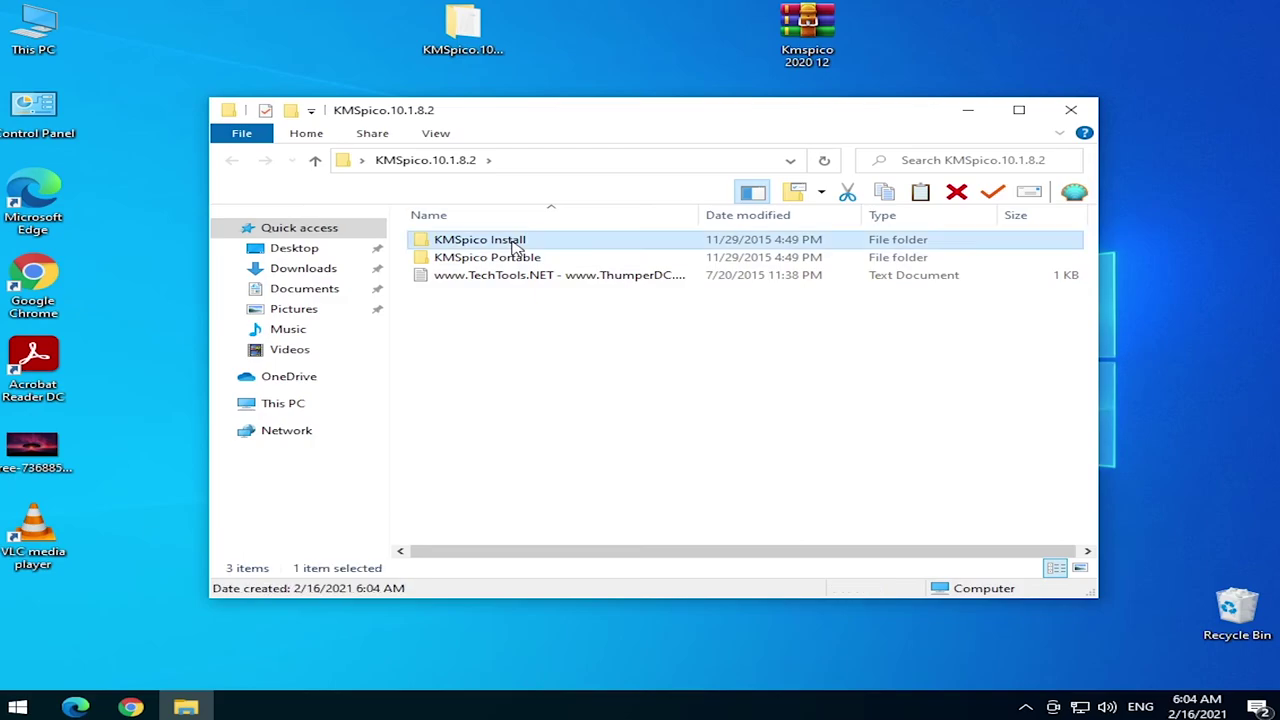
{"action": "left_click", "coordinate": [476, 244]}
{"action": "right_click", "coordinate": [472, 240]}
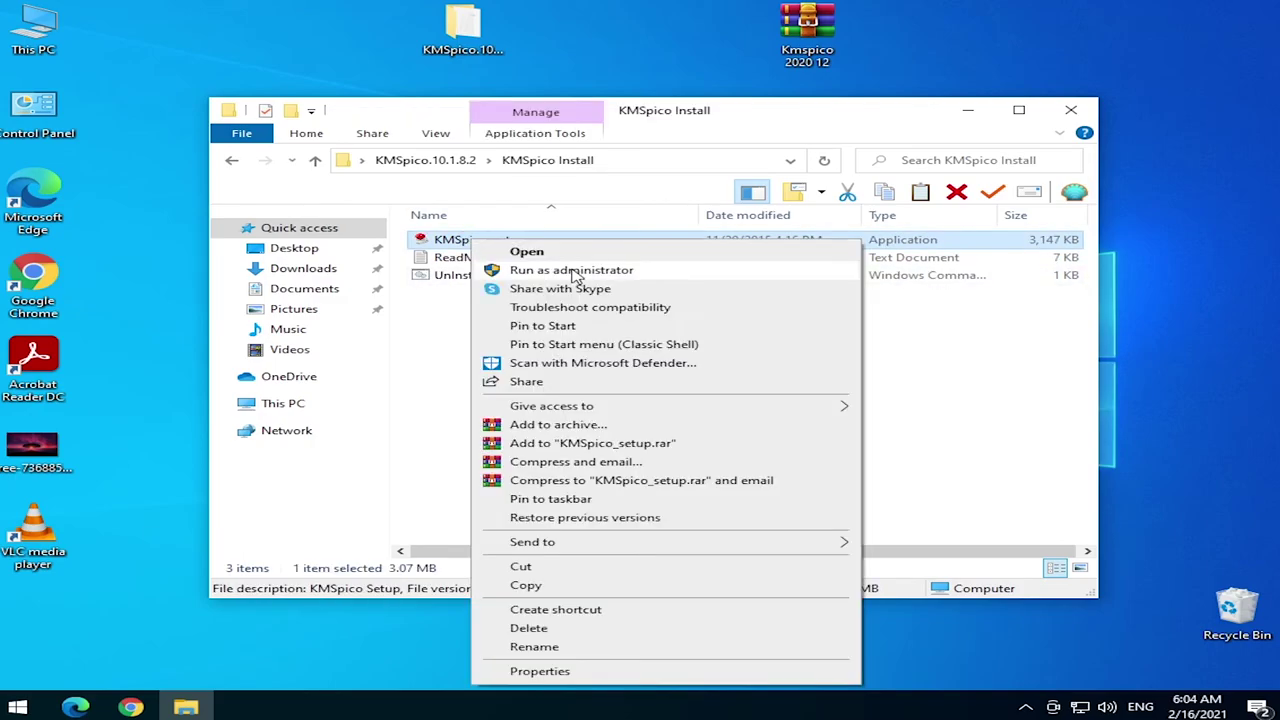
{"action": "left_click", "coordinate": [570, 267]}
- Install KMSpico through its setup wizard, accepting the agreement and keeping KMSpico as the Start Menu folder
{"action": "left_click", "coordinate": [772, 495]}
{"action": "left_click", "coordinate": [586, 446]}
{"action": "left_click", "coordinate": [798, 496]}
{"action": "left_click", "coordinate": [806, 499]}
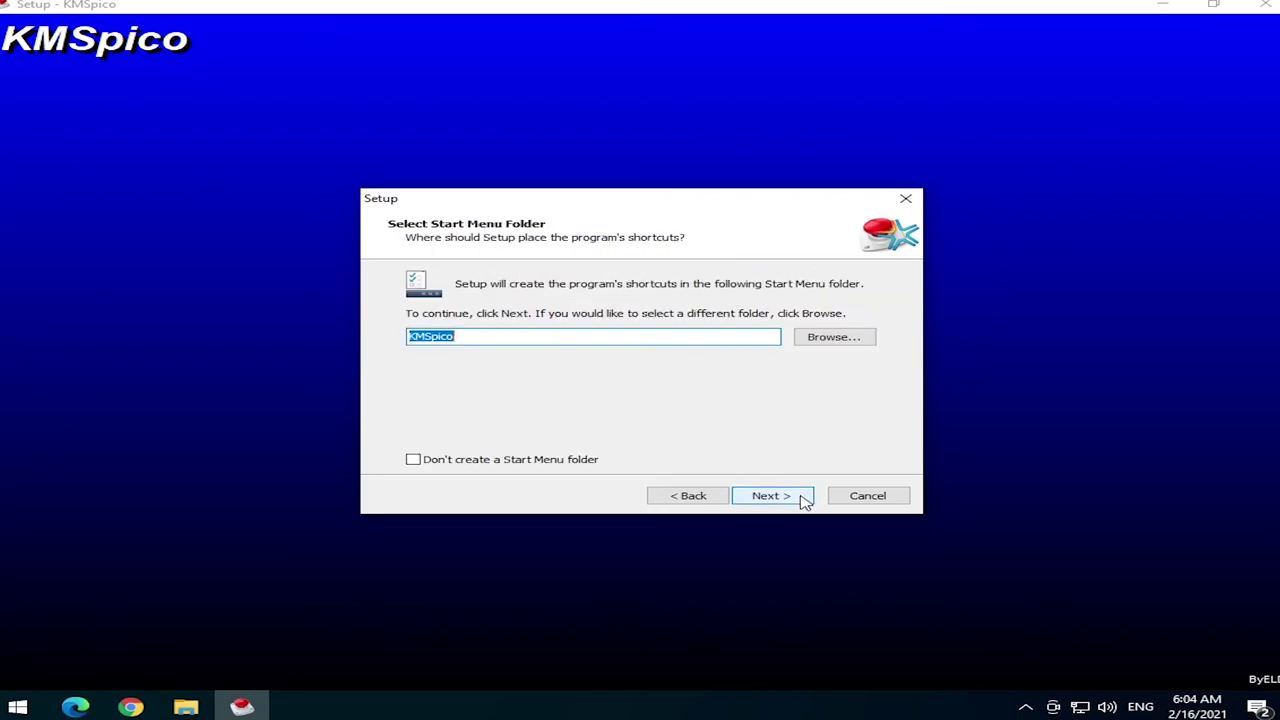
{"action": "left_click", "coordinate": [802, 498]}
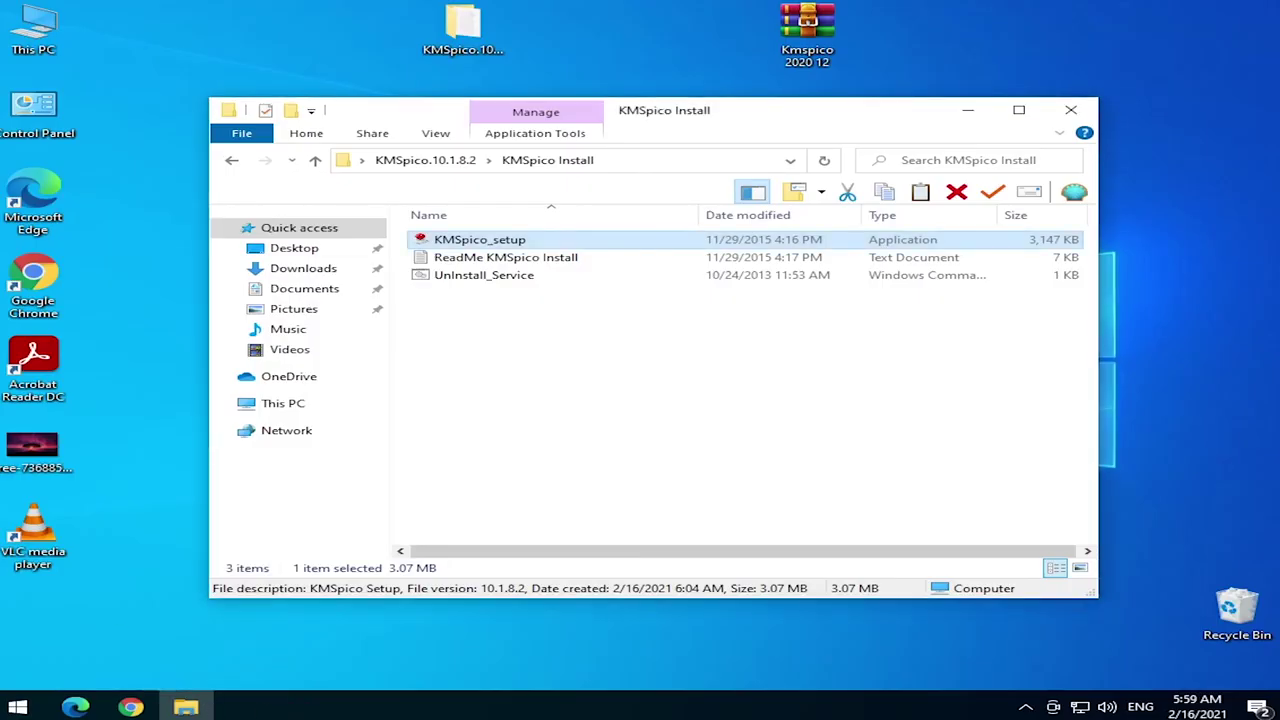
- Close the KMSpico Install window and move the KMSpico folder and the Kmspico 2020 12 archive to the Recycle Bin
{"action": "left_click", "coordinate": [1071, 111]}
{"action": "left_click_drag", "start_coordinate": [484, 60], "coordinate": [1235, 605]}
{"action": "left_click_drag", "start_coordinate": [810, 47], "coordinate": [1230, 608]}
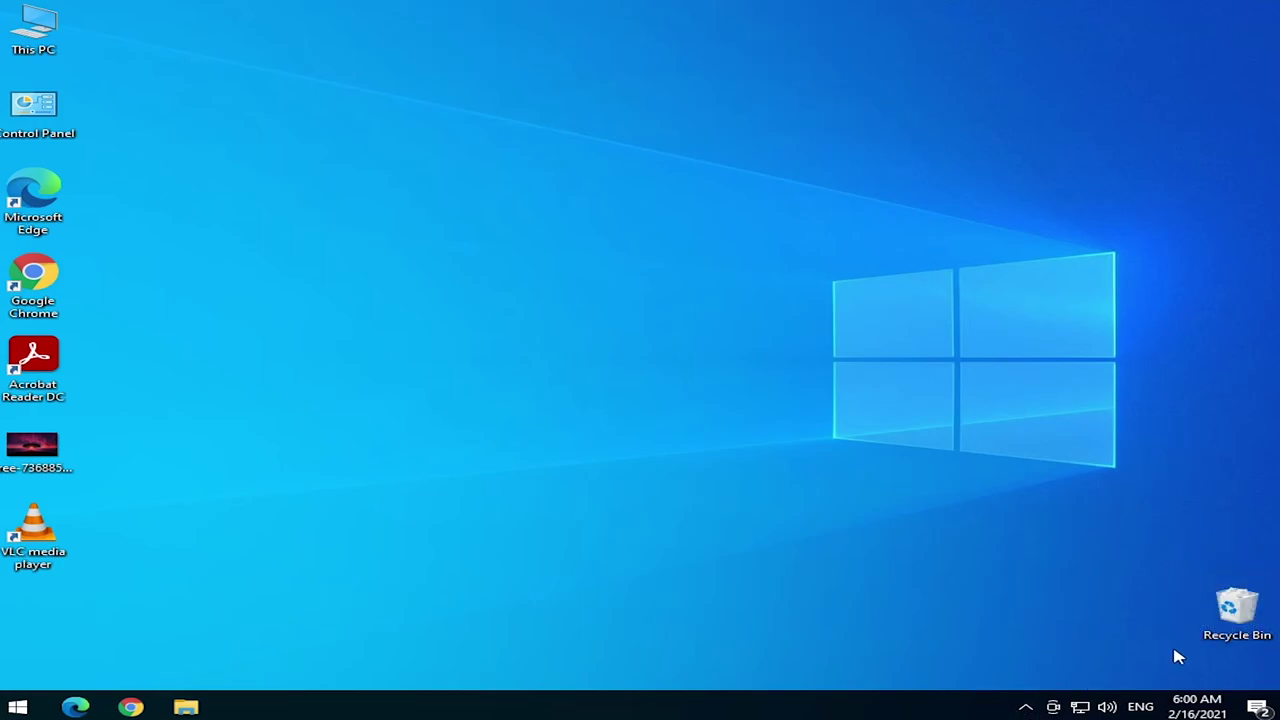
- Check the protection history and the virus and threat protection settings in Windows Security, and close it
{"action": "left_click", "coordinate": [1025, 706]}
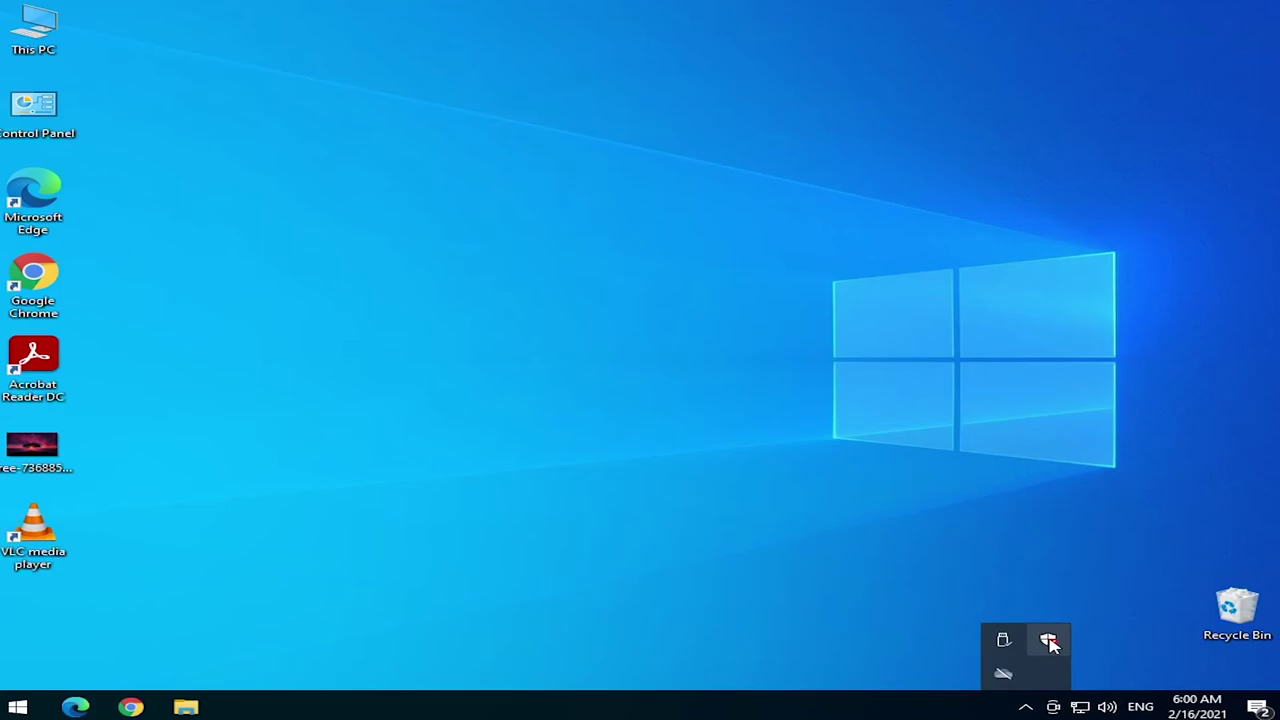
{"action": "left_click", "coordinate": [1048, 641]}
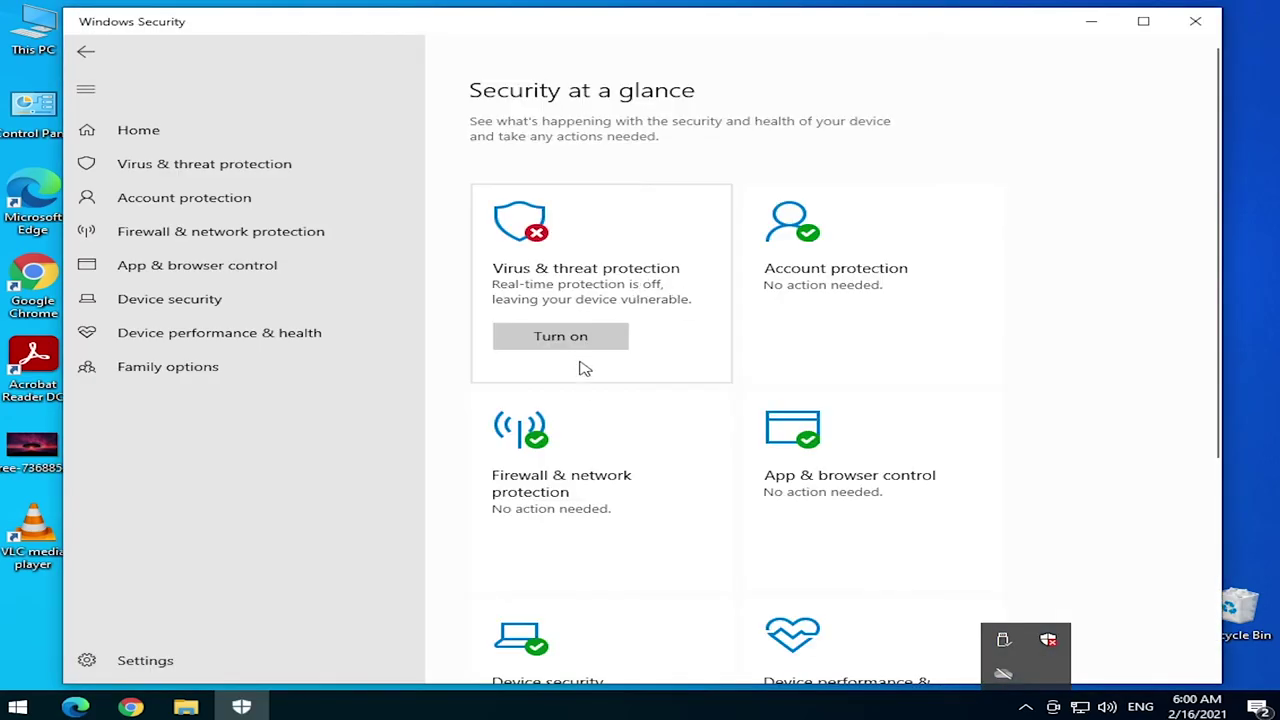
{"action": "left_click", "coordinate": [617, 246]}
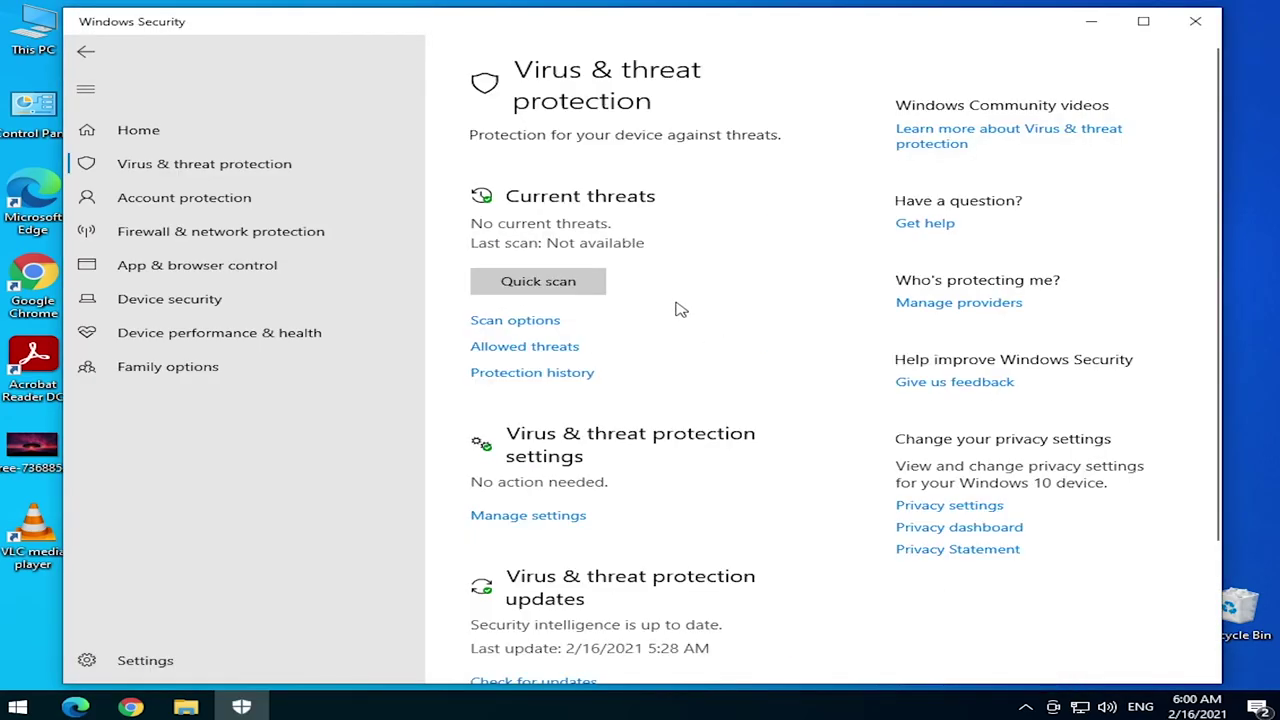
{"action": "left_click", "coordinate": [550, 373]}
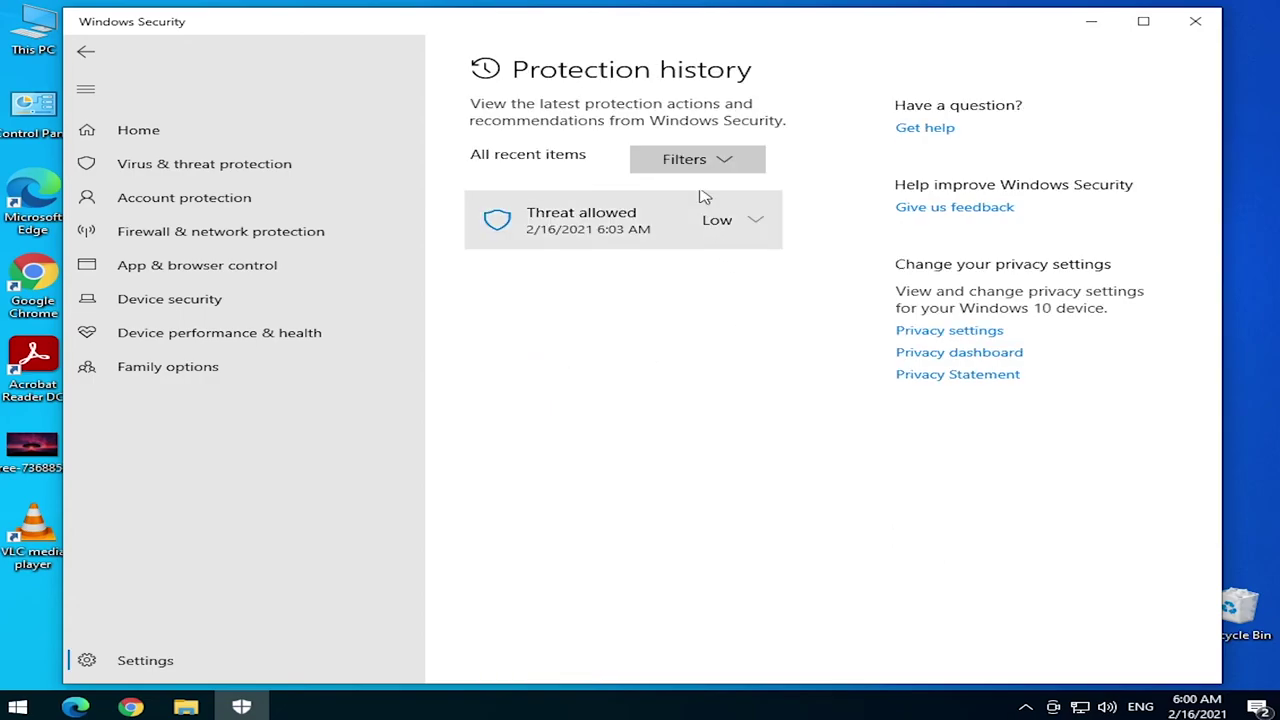
{"action": "left_click", "coordinate": [86, 51]}
{"action": "scroll", "coordinate": [640, 293], "scroll_direction": "down", "scroll_amount": 2}
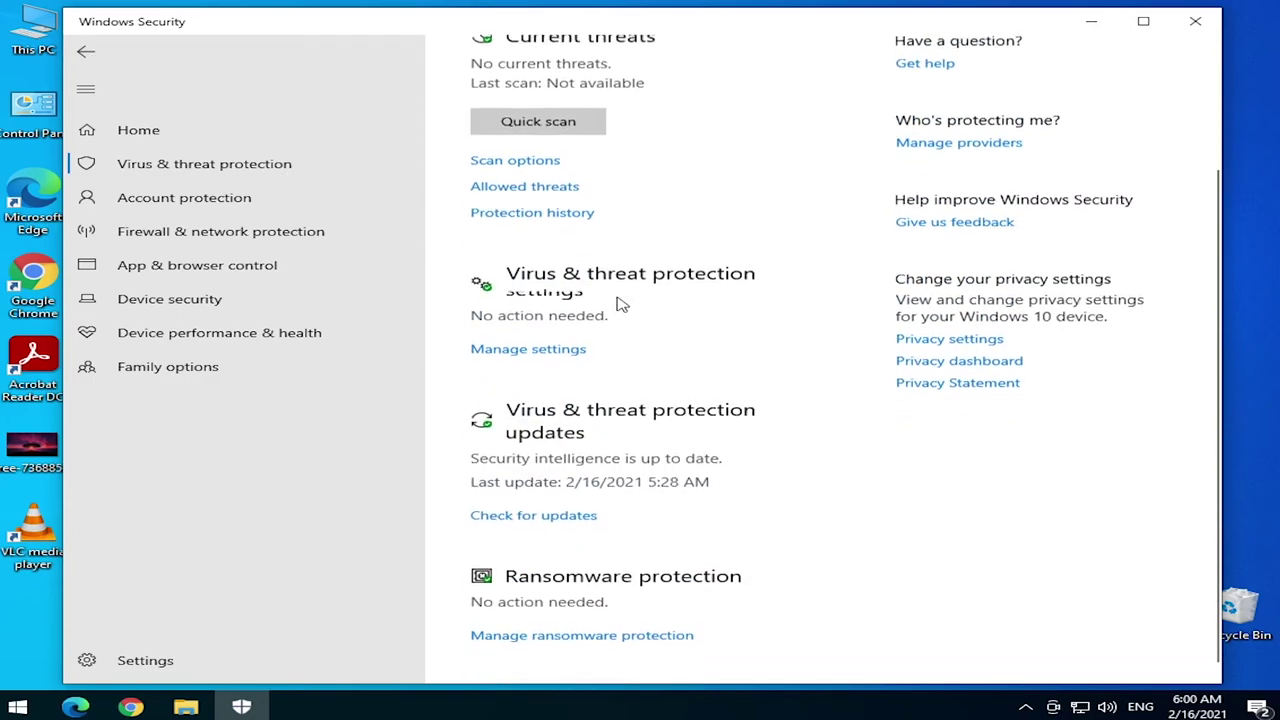
{"action": "left_click", "coordinate": [532, 346]}
{"action": "scroll", "coordinate": [780, 335], "scroll_direction": "down", "scroll_amount": 5}
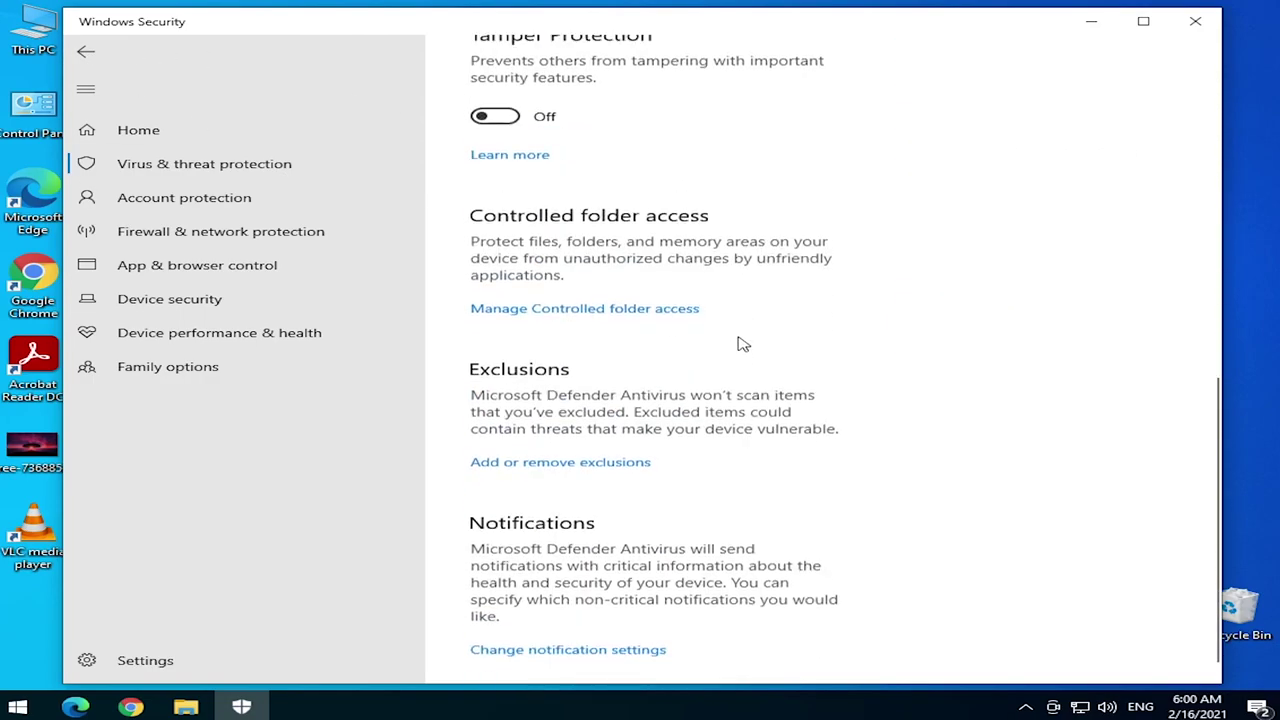
{"action": "scroll", "coordinate": [750, 300], "scroll_direction": "up", "scroll_amount": 5}
{"action": "left_click", "coordinate": [1195, 21]}
- Refresh the desktop and check the hidden notification-area icons for OneDrive
{"action": "right_click", "coordinate": [725, 321]}
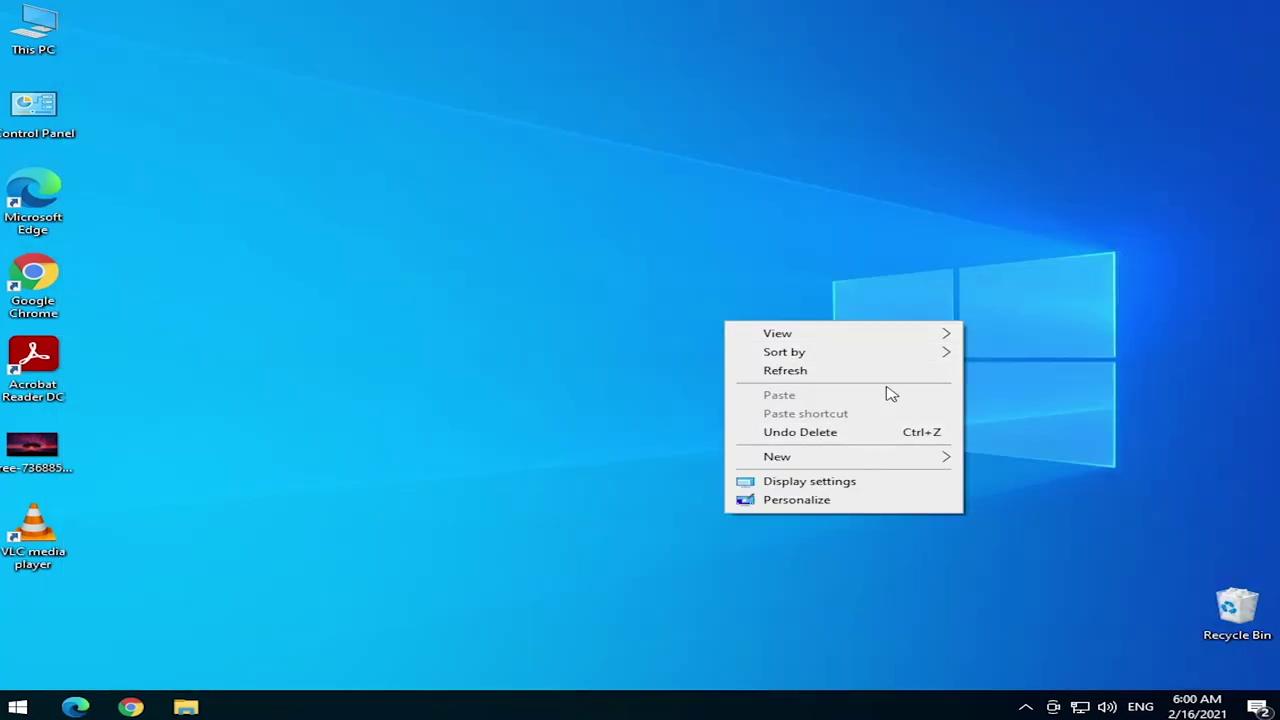
{"action": "left_click", "coordinate": [860, 371]}
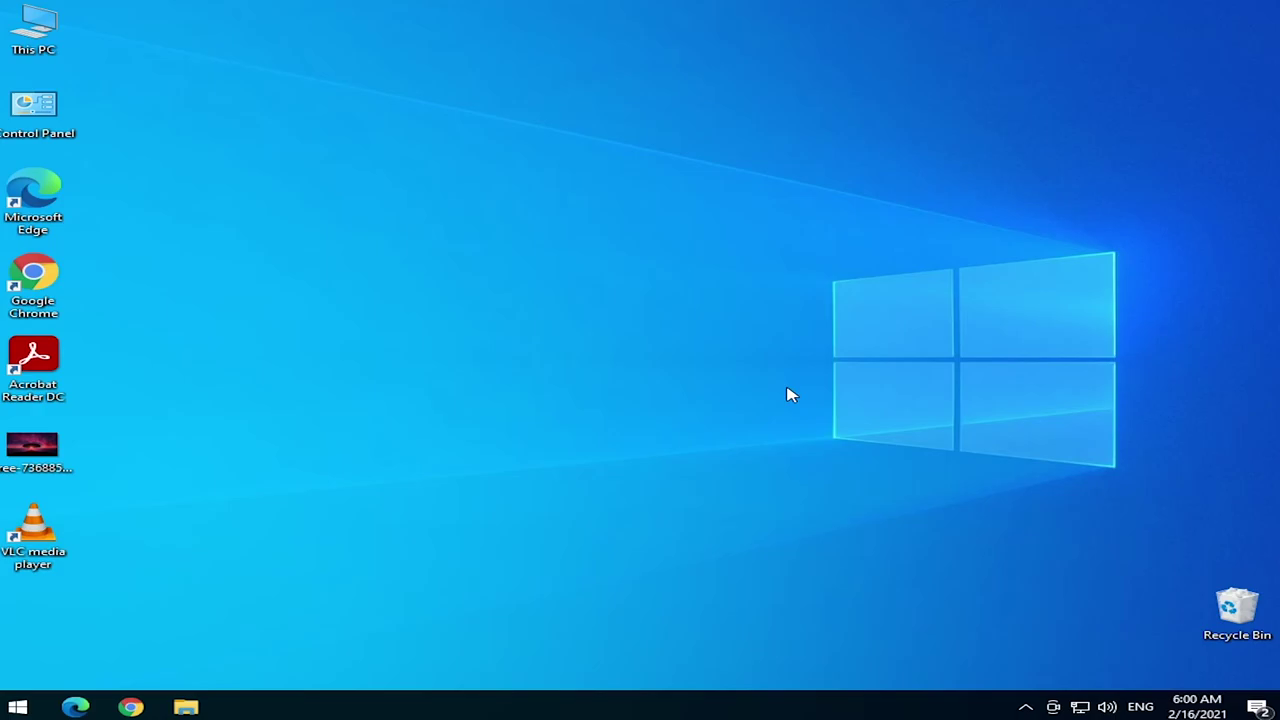
{"action": "left_click", "coordinate": [1025, 707]}
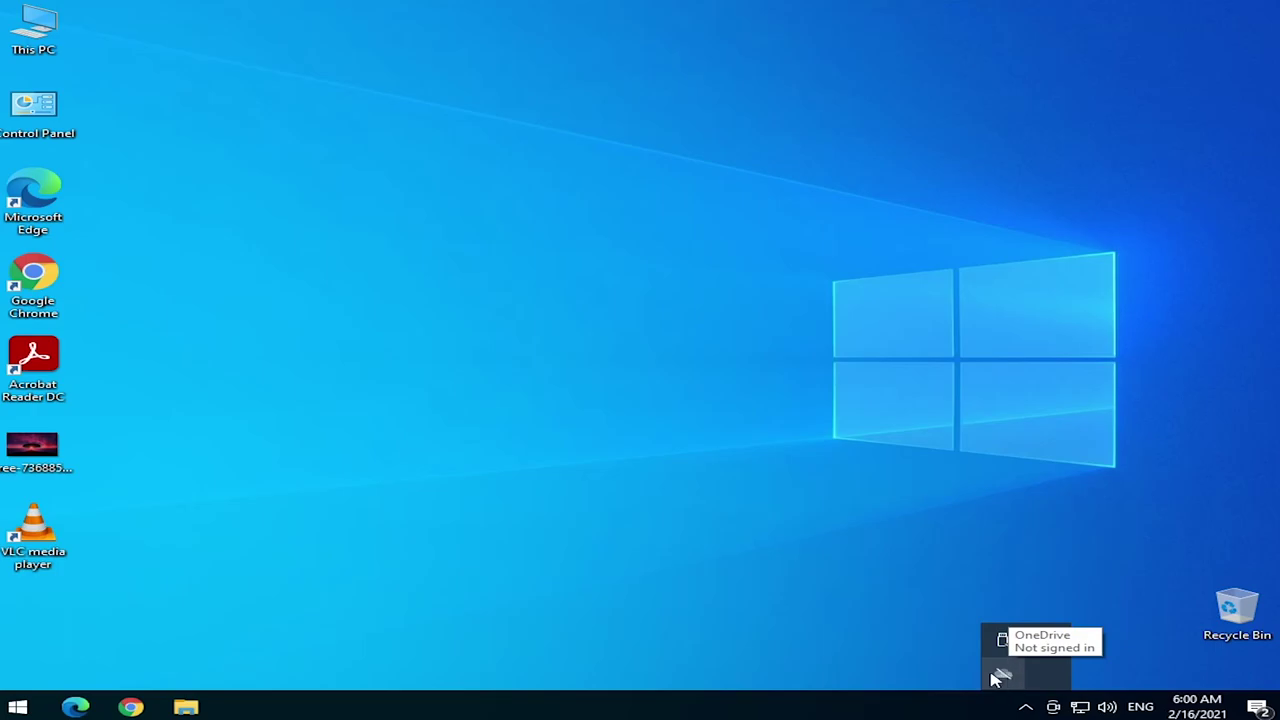
{"action": "left_click", "coordinate": [24, 706]}
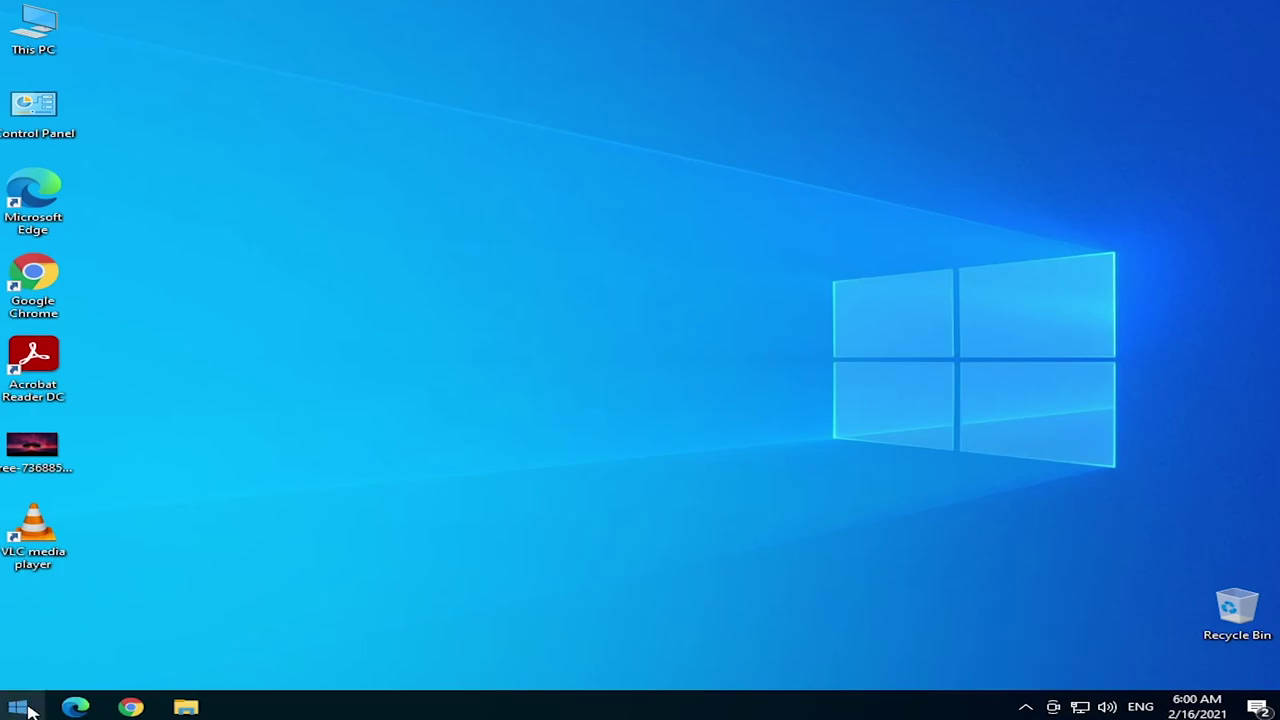
- Uninstall Microsoft OneDrive through Programs and Features in Control Panel, and close the window
{"action": "double_click", "coordinate": [36, 118]}
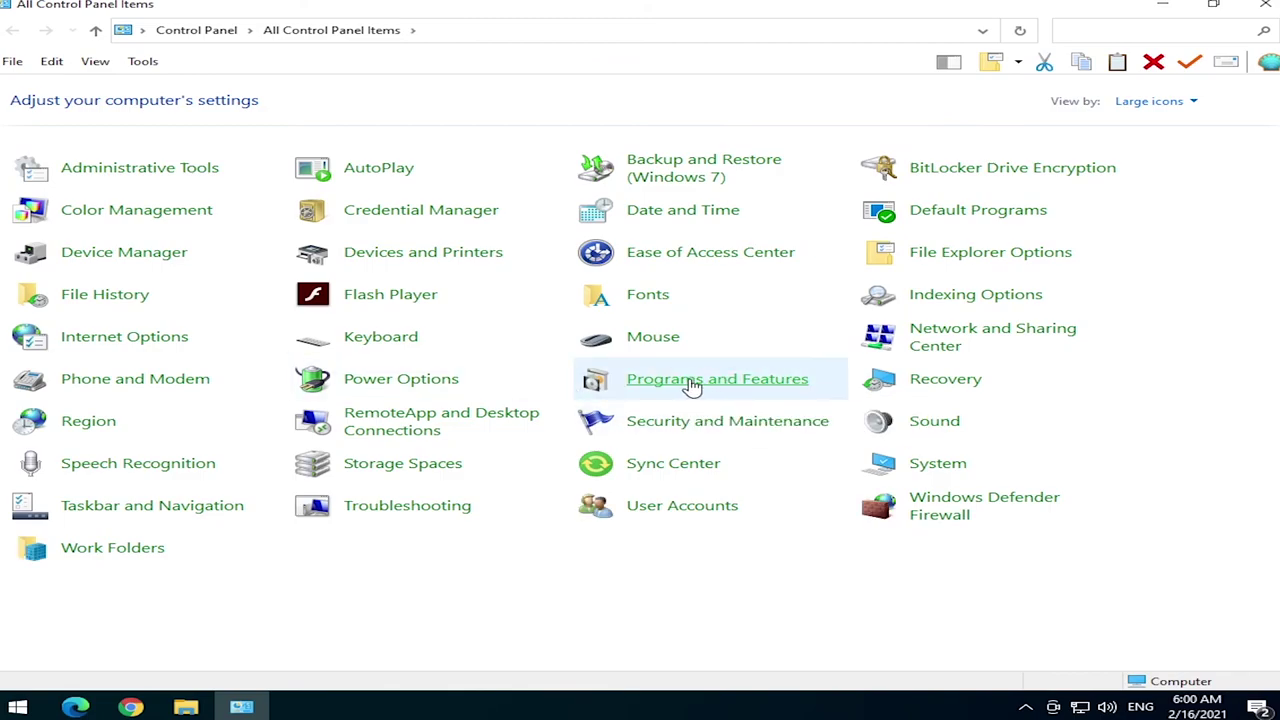
{"action": "left_click", "coordinate": [745, 383]}
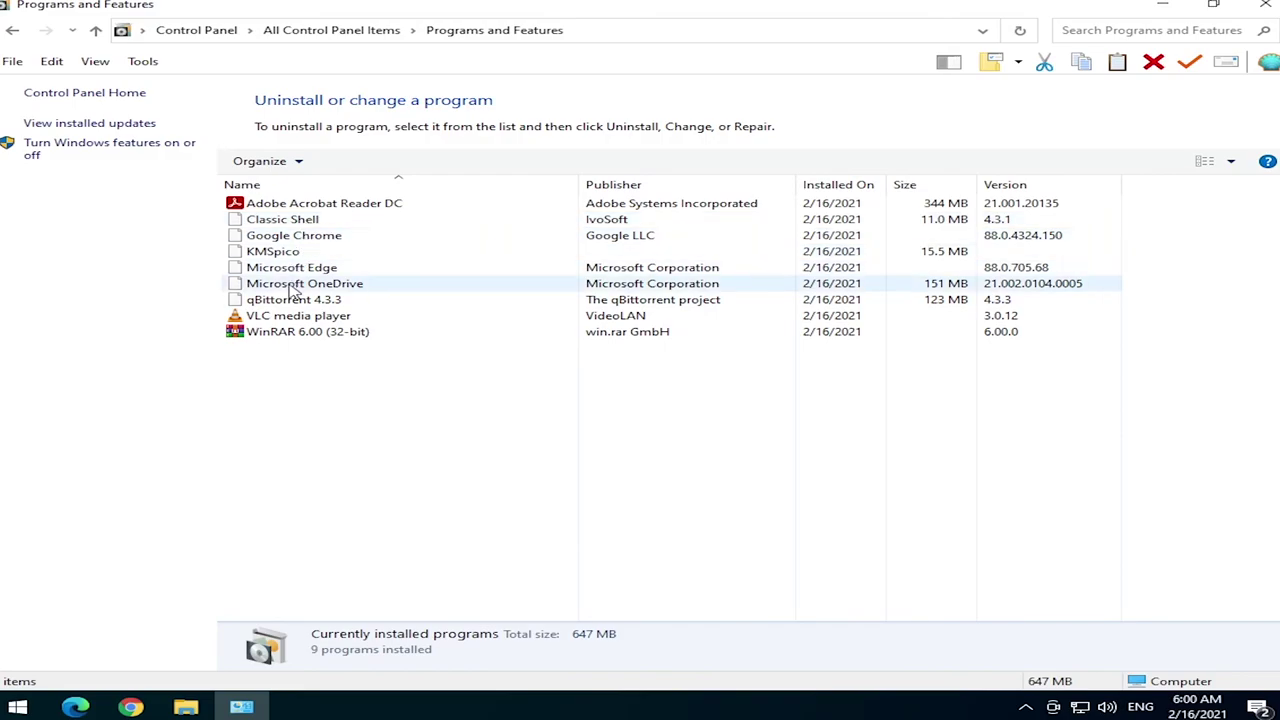
{"action": "left_click", "coordinate": [295, 285]}
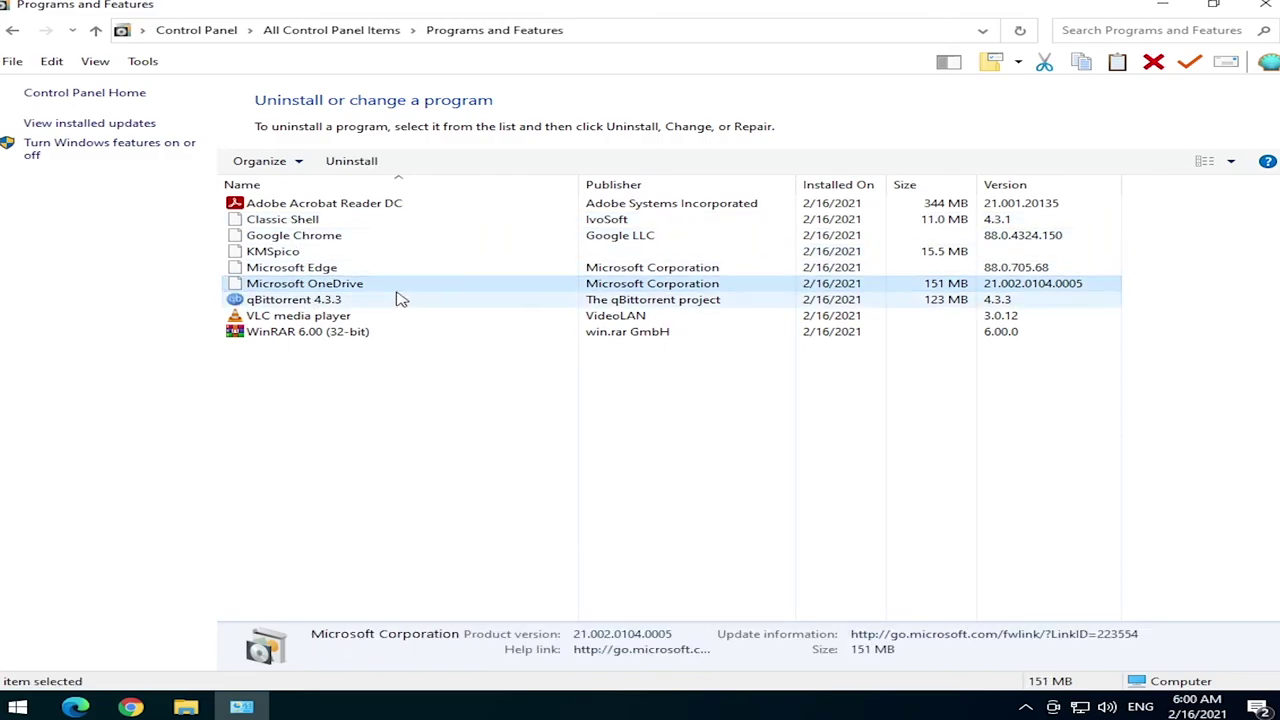
{"action": "left_click", "coordinate": [360, 163]}
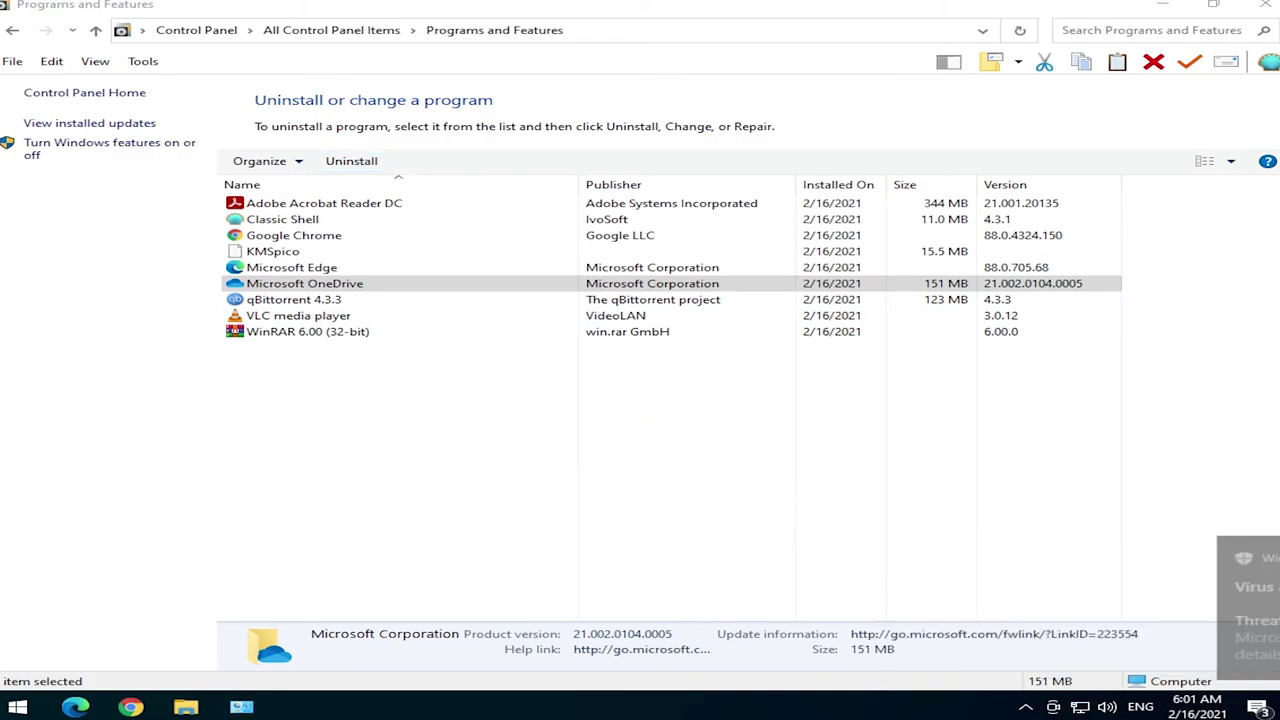
{"action": "left_click", "coordinate": [320, 285]}
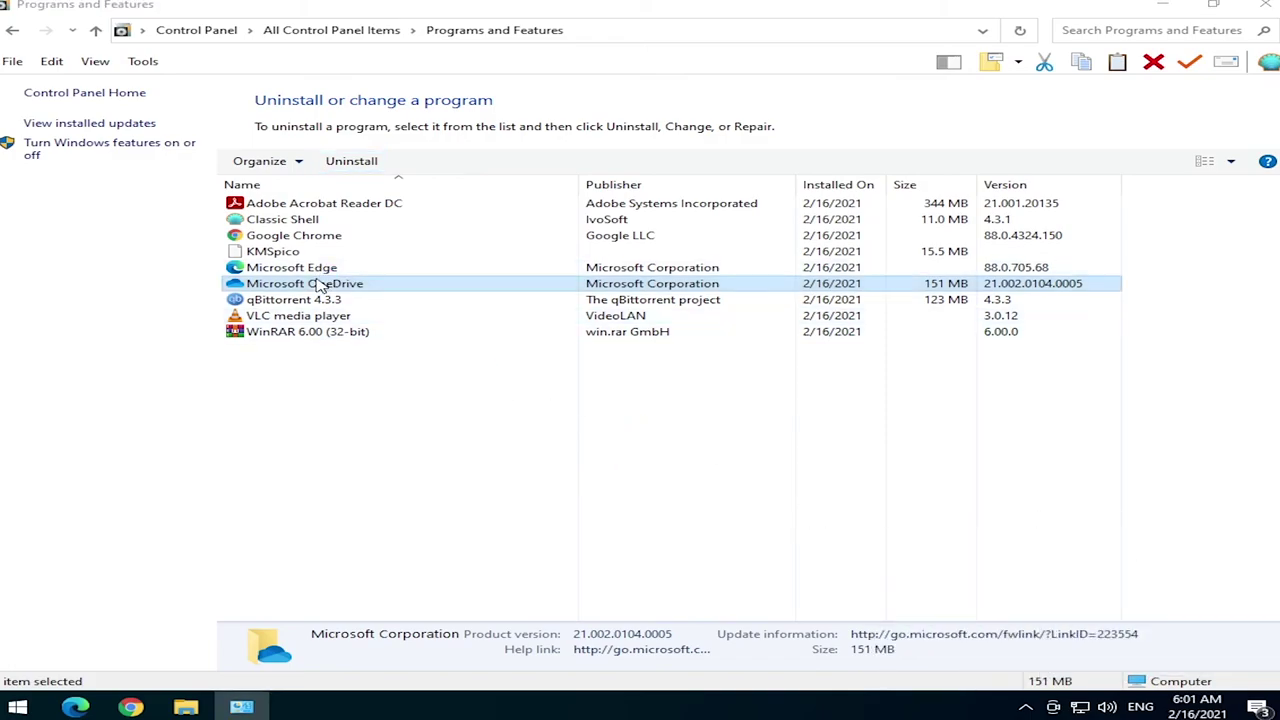
{"action": "left_click", "coordinate": [352, 162]}
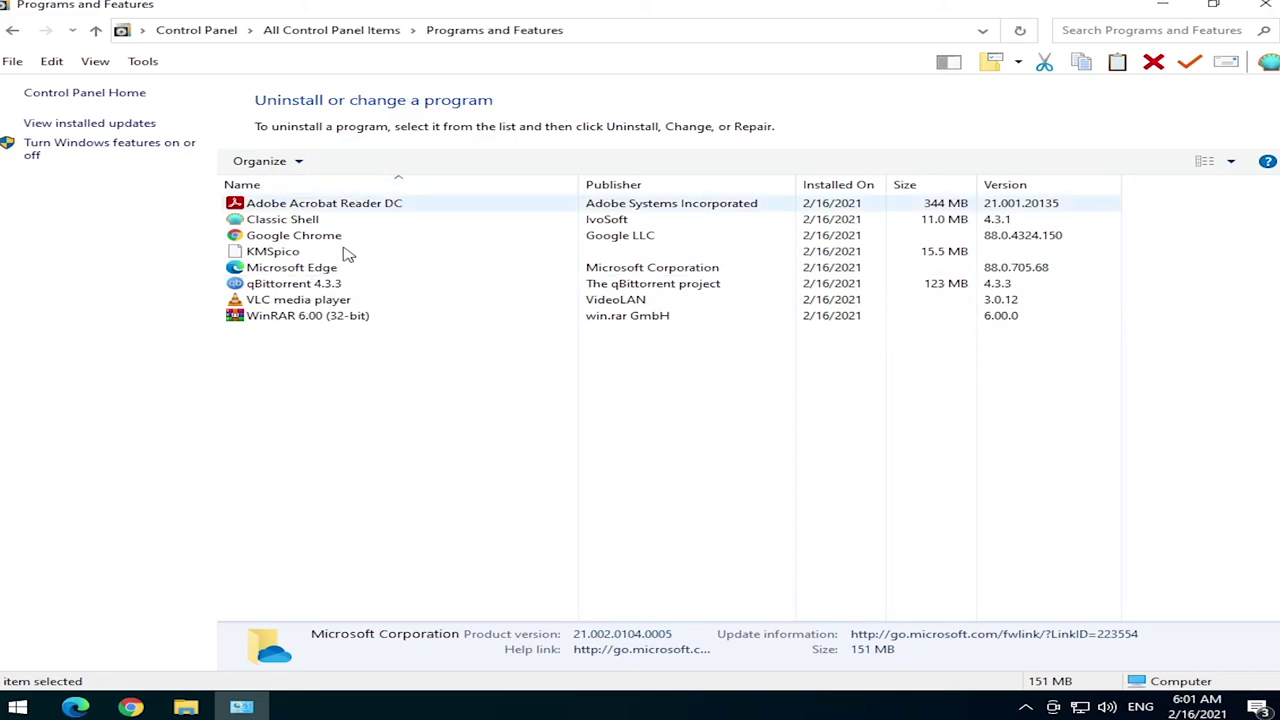
{"action": "left_click", "coordinate": [1265, 4]}
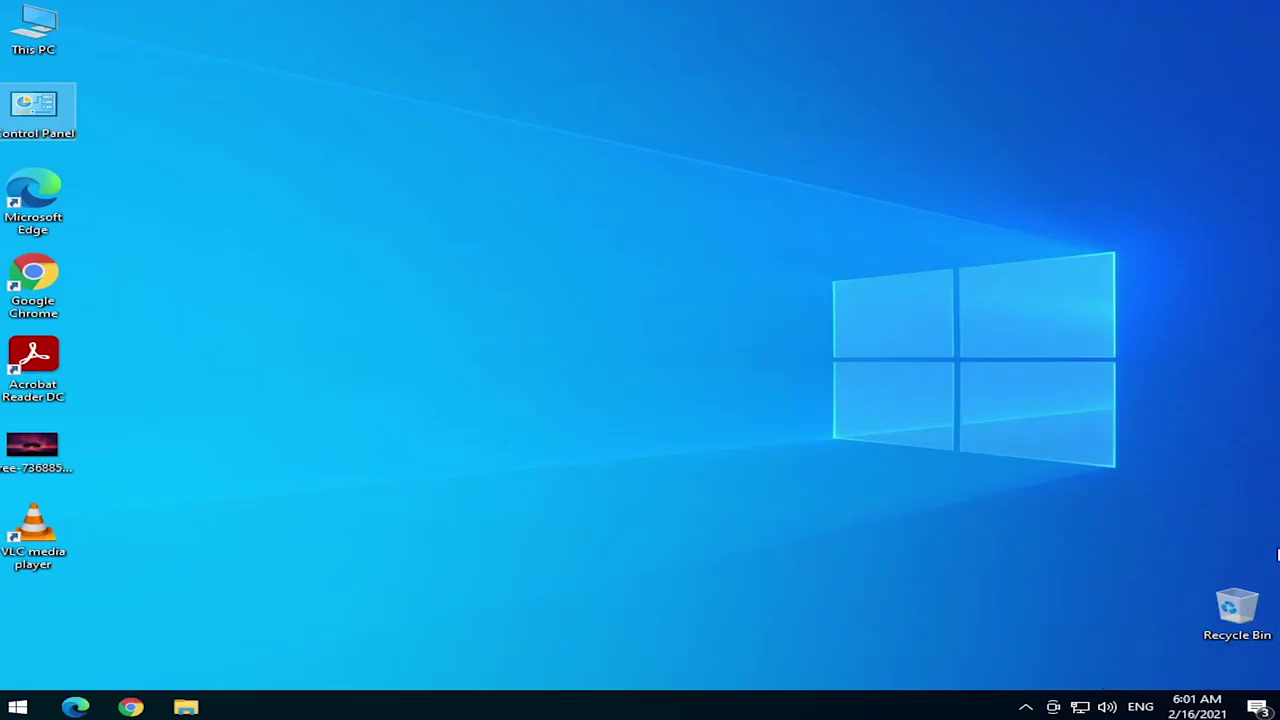
- Open the new threat's details in Windows Security, allow HackTool:MSIL/AutoKms on the device, and review its affected items
{"action": "left_click", "coordinate": [1025, 707]}
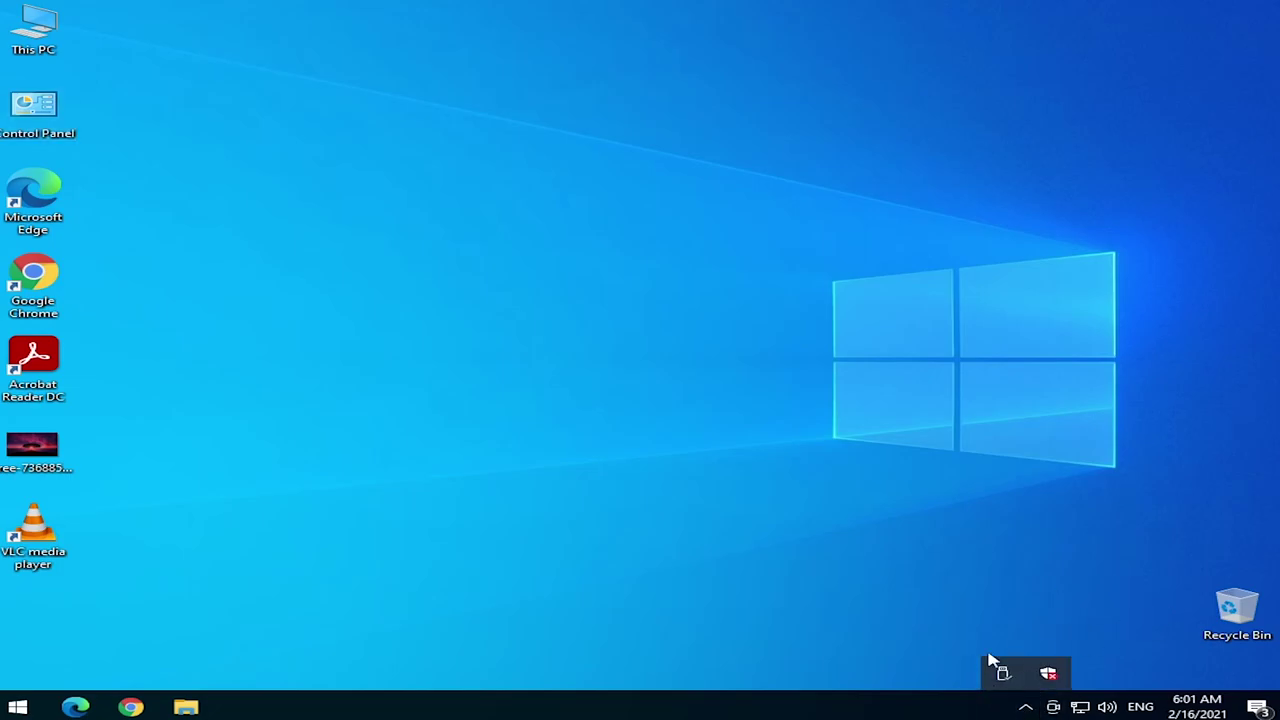
{"action": "left_click", "coordinate": [1049, 674]}
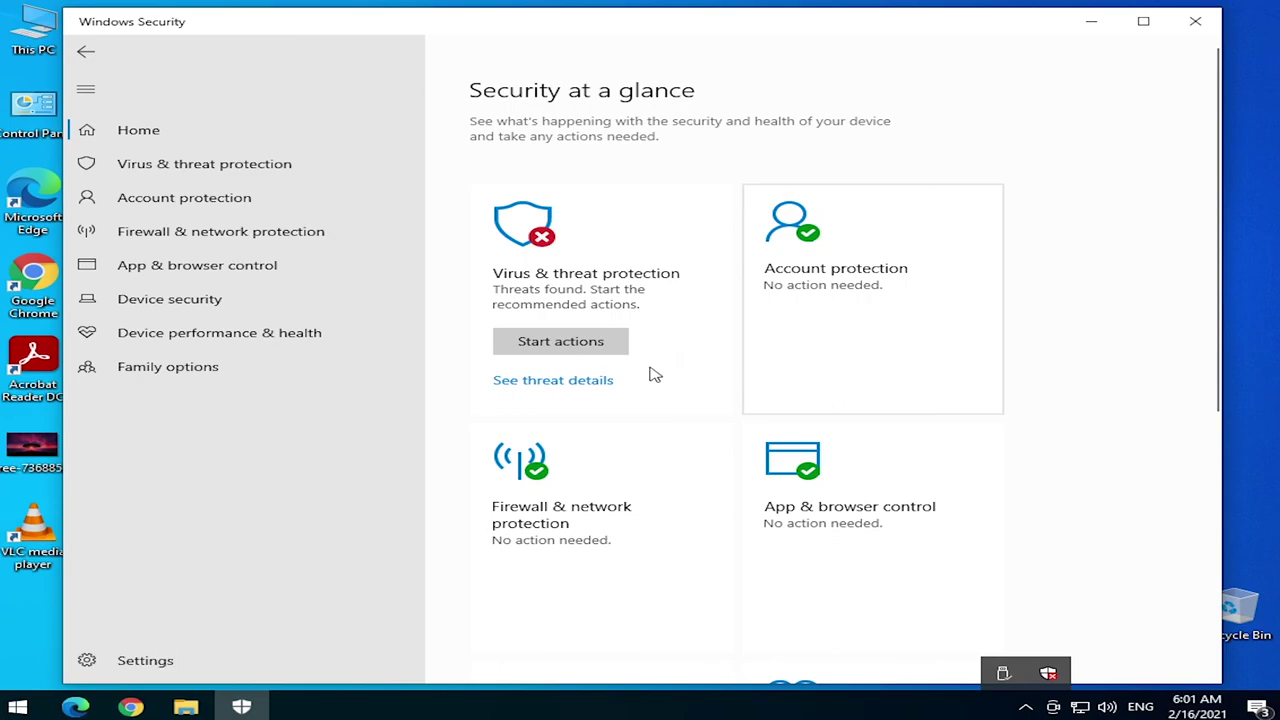
{"action": "left_click", "coordinate": [578, 384]}
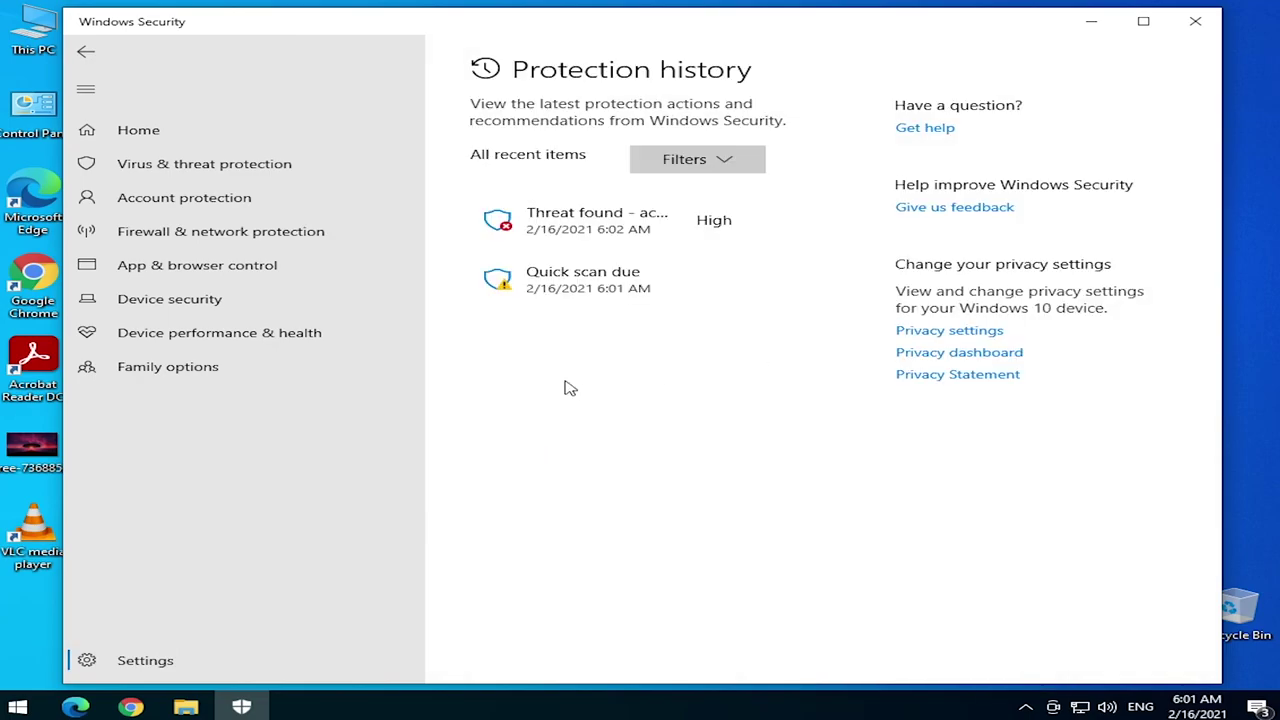
{"action": "left_click", "coordinate": [712, 229]}
{"action": "scroll", "coordinate": [750, 250], "scroll_direction": "down", "scroll_amount": 5}
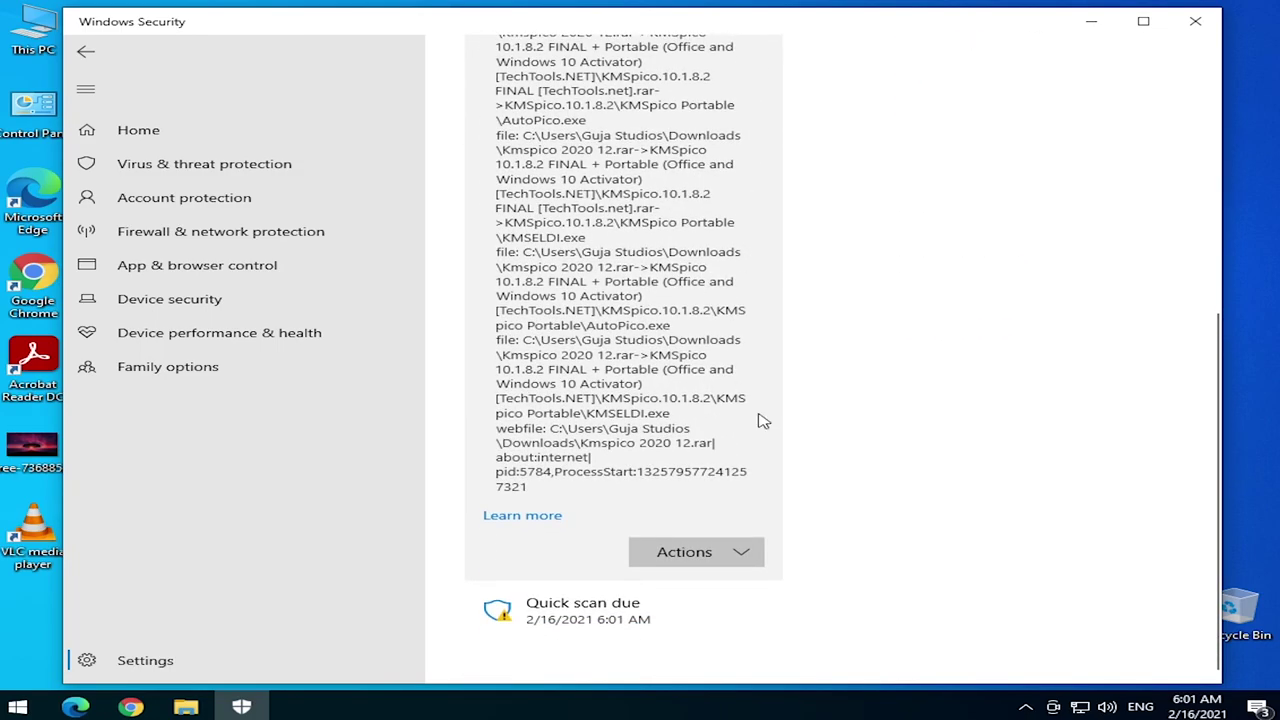
{"action": "left_click", "coordinate": [730, 556]}
{"action": "left_click", "coordinate": [713, 645]}
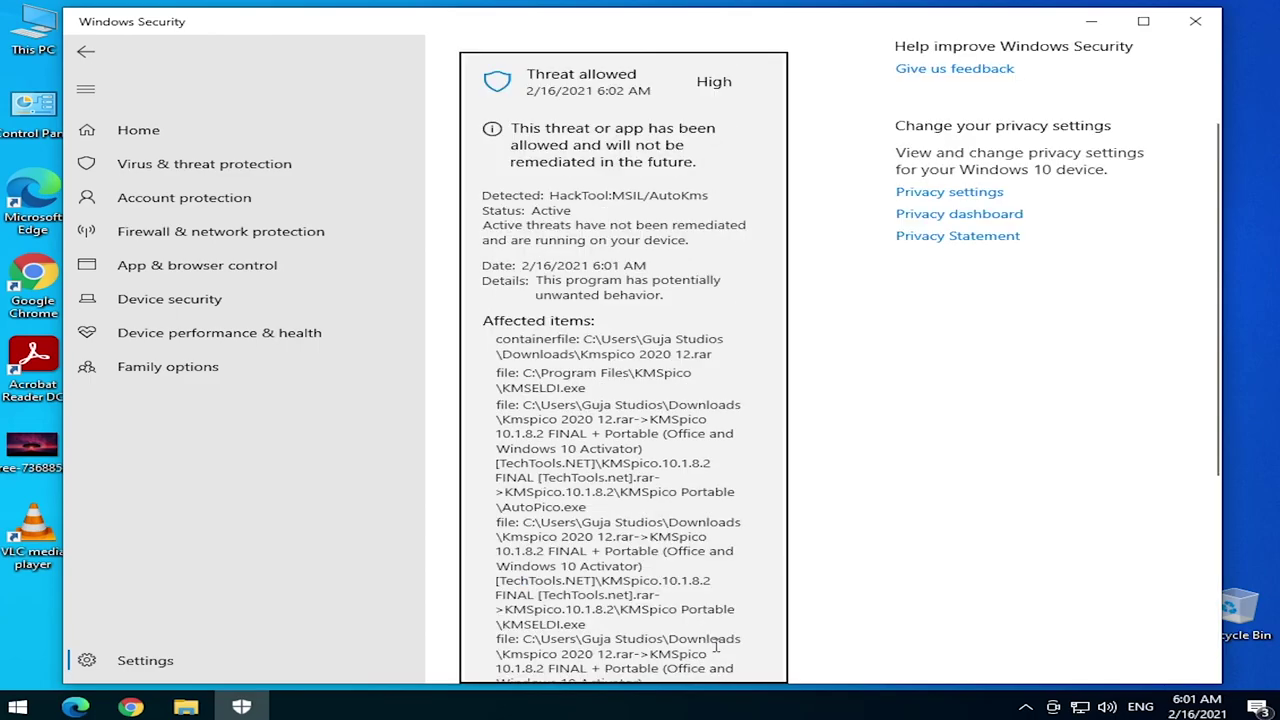
{"action": "scroll", "coordinate": [830, 422], "scroll_direction": "down", "scroll_amount": 4}
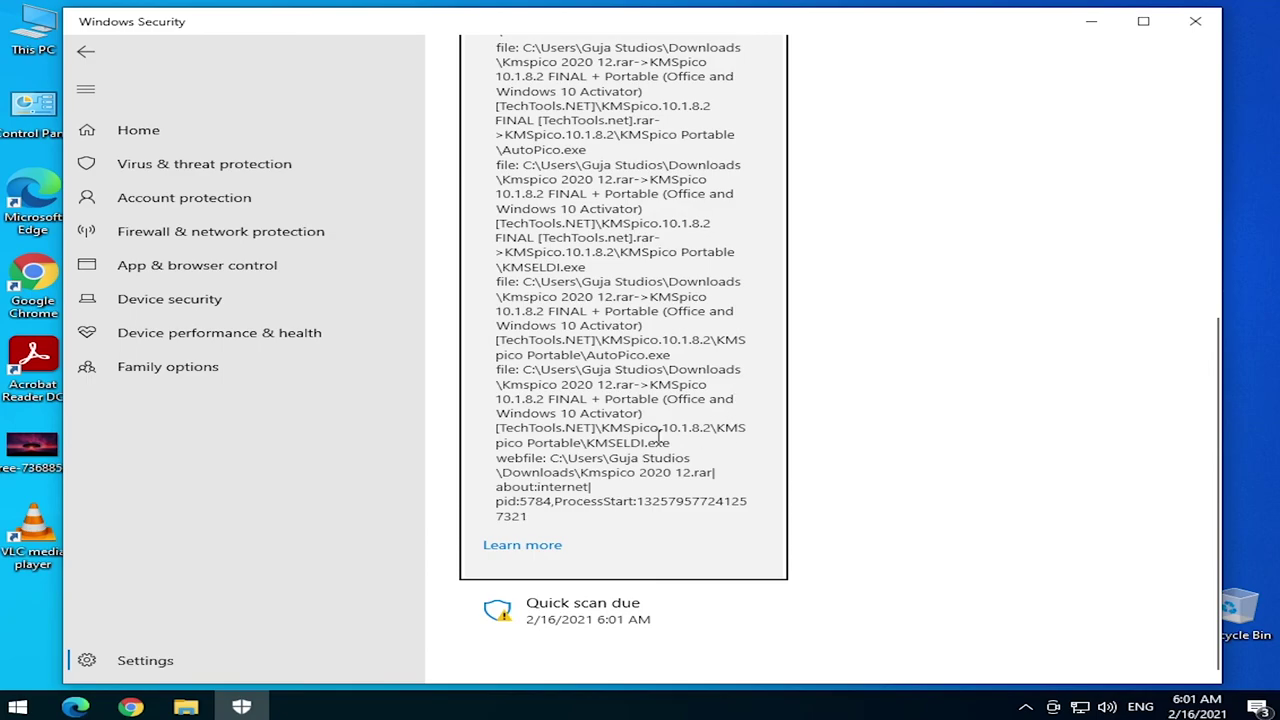
{"action": "scroll", "coordinate": [792, 230], "scroll_direction": "up", "scroll_amount": 5}
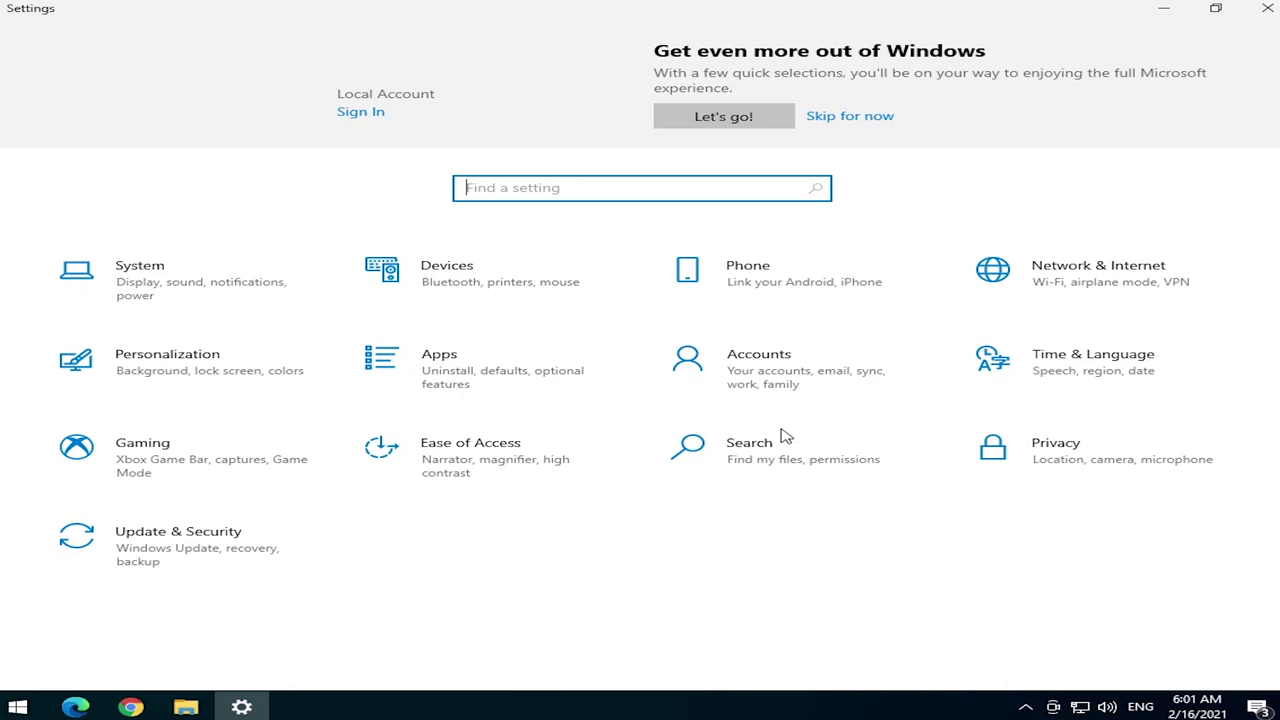
- Open the Privacy category in Settings and review the General privacy options and the list of permissions
{"action": "left_click", "coordinate": [1072, 450]}
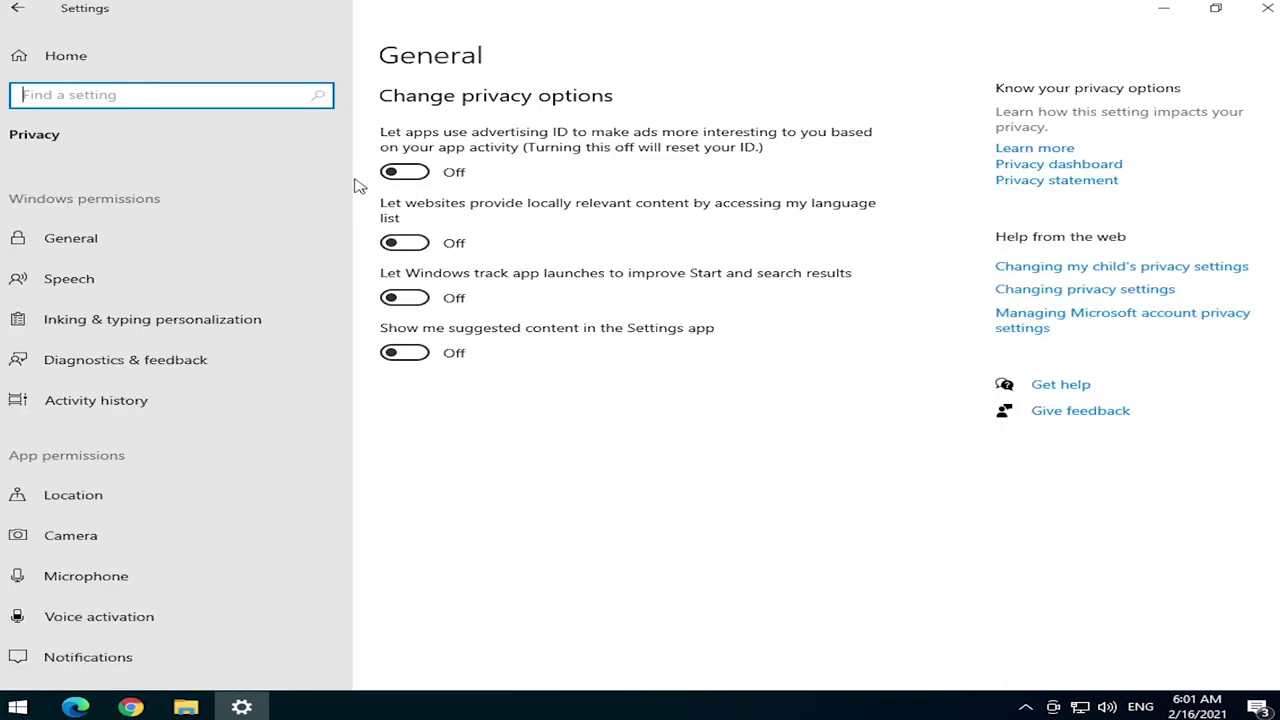
{"action": "scroll", "coordinate": [357, 266], "scroll_direction": "down", "scroll_amount": 2}
{"action": "scroll", "coordinate": [357, 266], "scroll_direction": "up", "scroll_amount": 2}
{"action": "left_click", "coordinate": [1002, 554]}
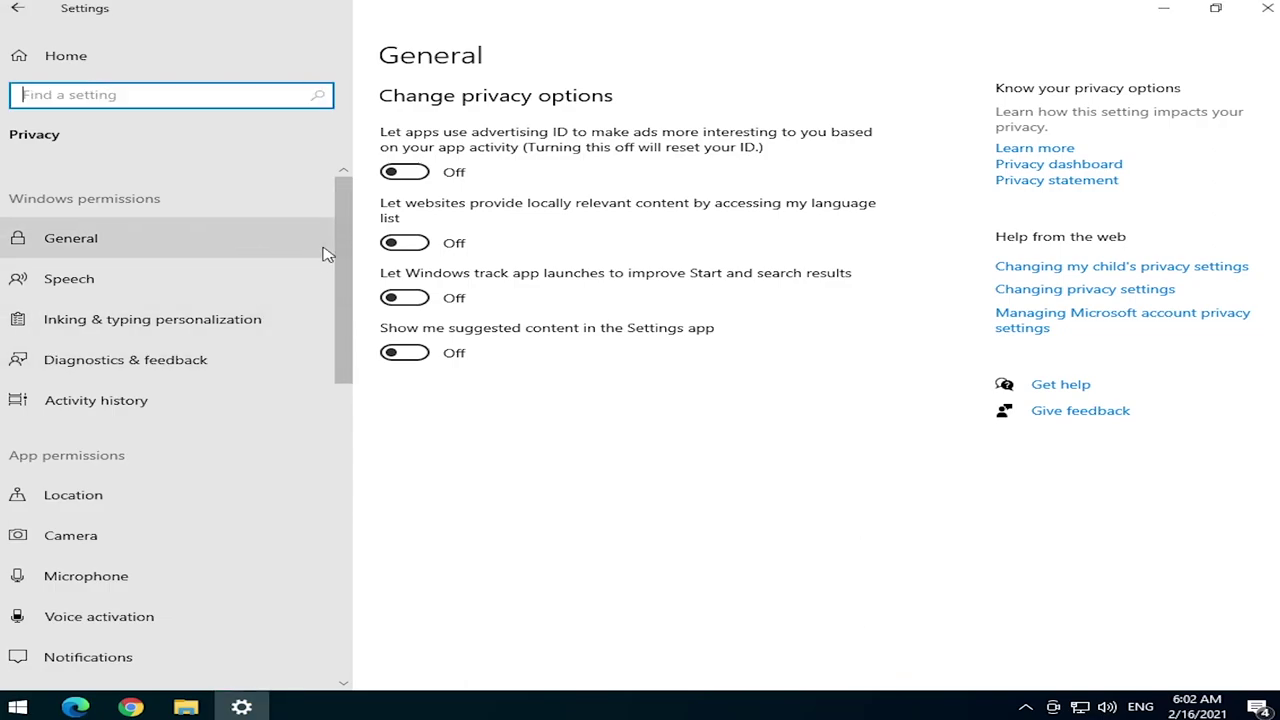
{"action": "left_click_drag", "start_coordinate": [340, 263], "coordinate": [372, 190]}
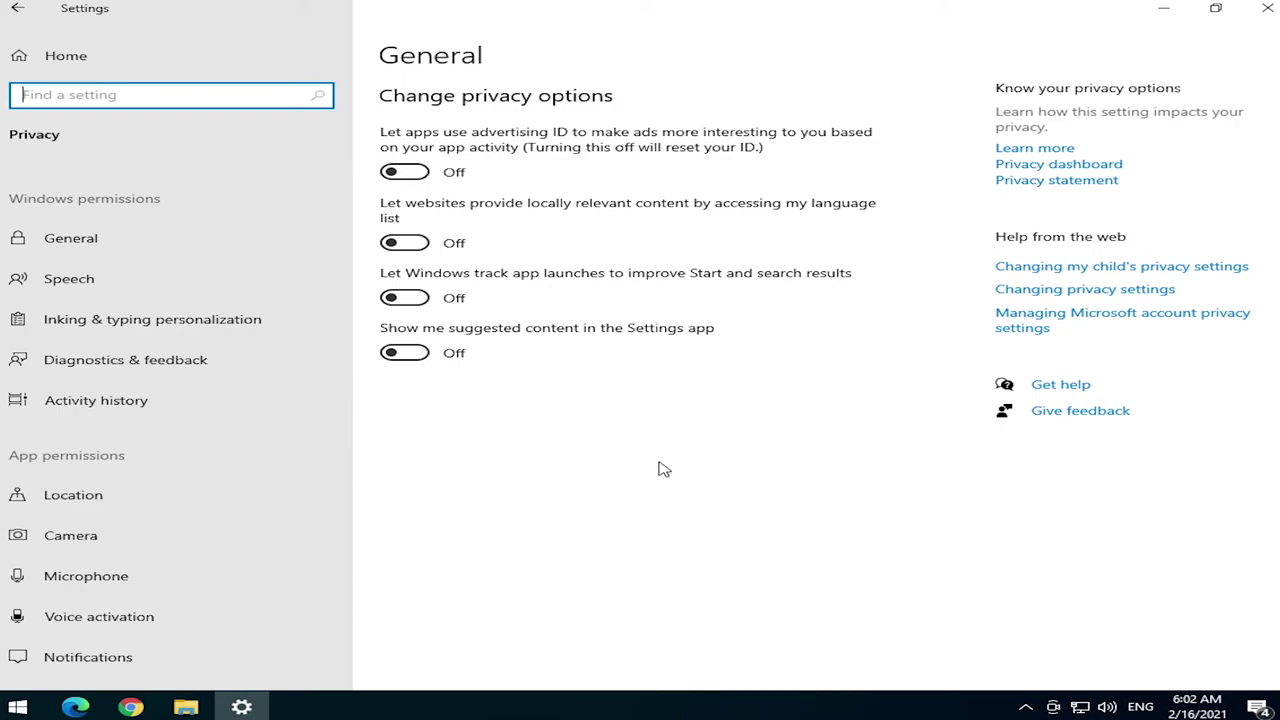
- Turn off automatic hiding of scroll bars in the Ease of Access display settings, check the sidebar's scroll bar, and close Settings
{"action": "left_click", "coordinate": [1267, 8]}
{"action": "left_click", "coordinate": [18, 707]}
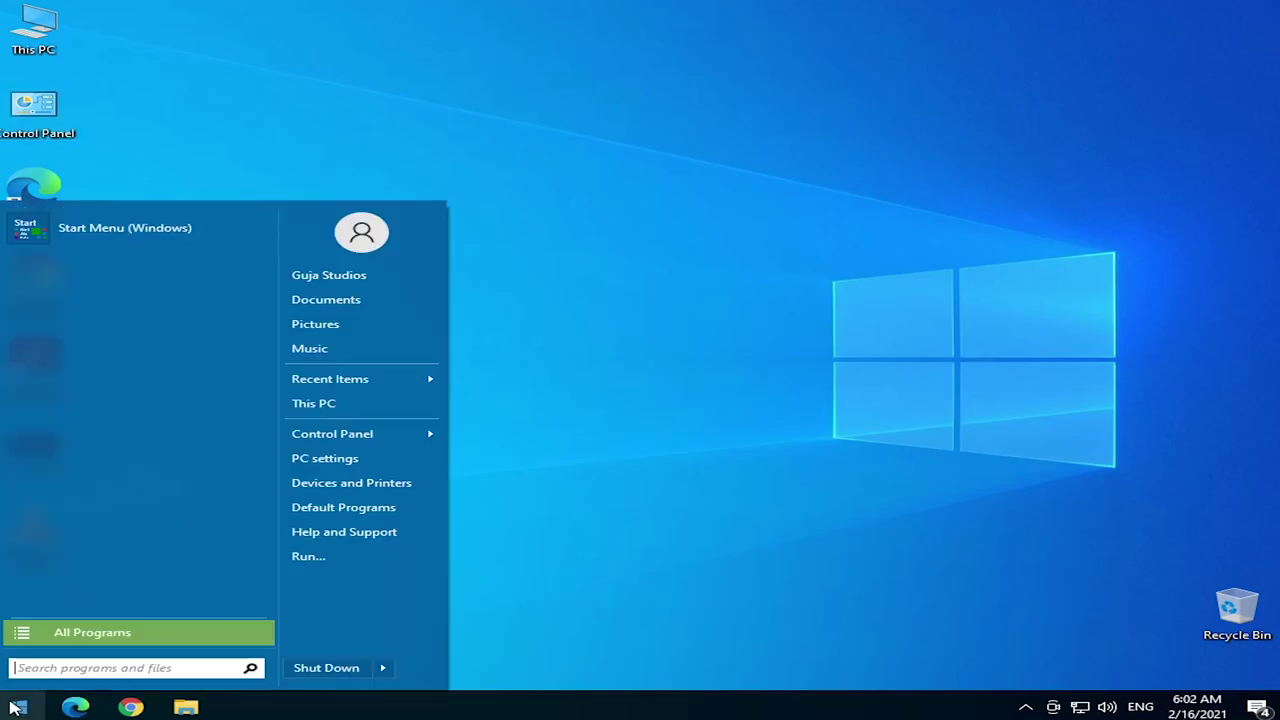
{"action": "left_click", "coordinate": [358, 462]}
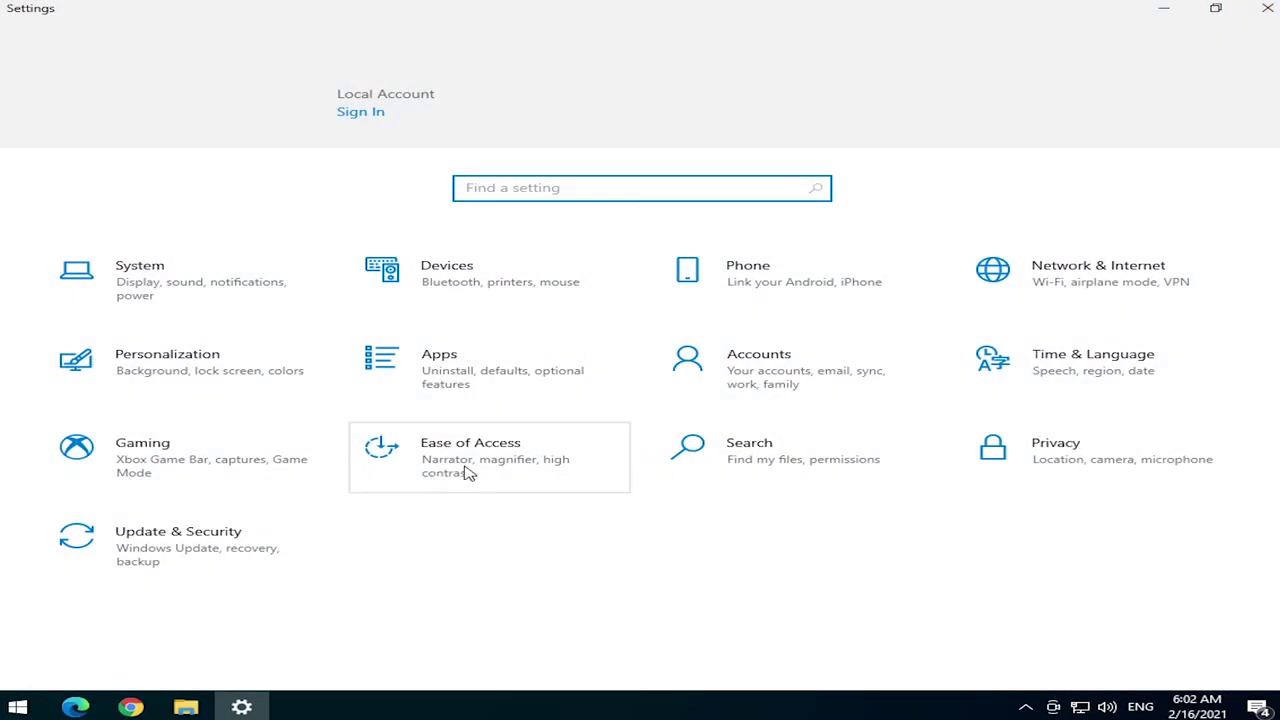
{"action": "left_click", "coordinate": [476, 470]}
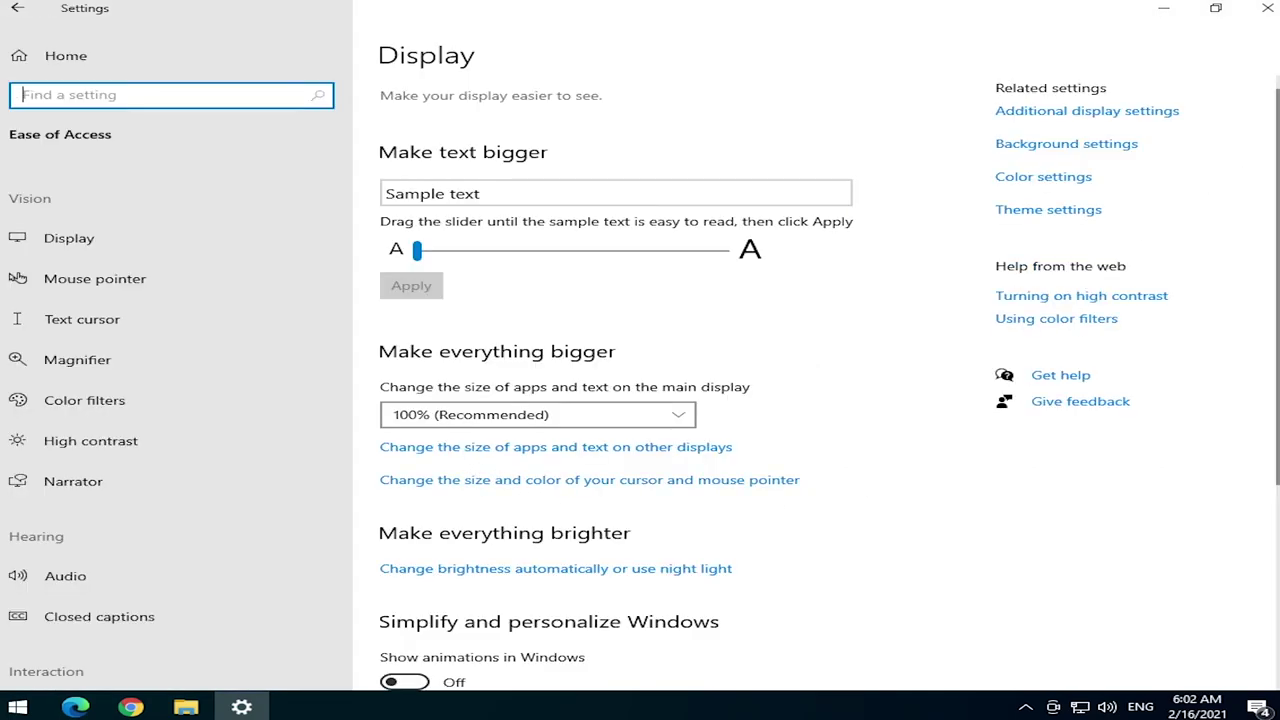
{"action": "scroll", "coordinate": [1276, 316], "scroll_direction": "down", "scroll_amount": 3}
{"action": "left_click_drag", "start_coordinate": [1276, 316], "coordinate": [1276, 345]}
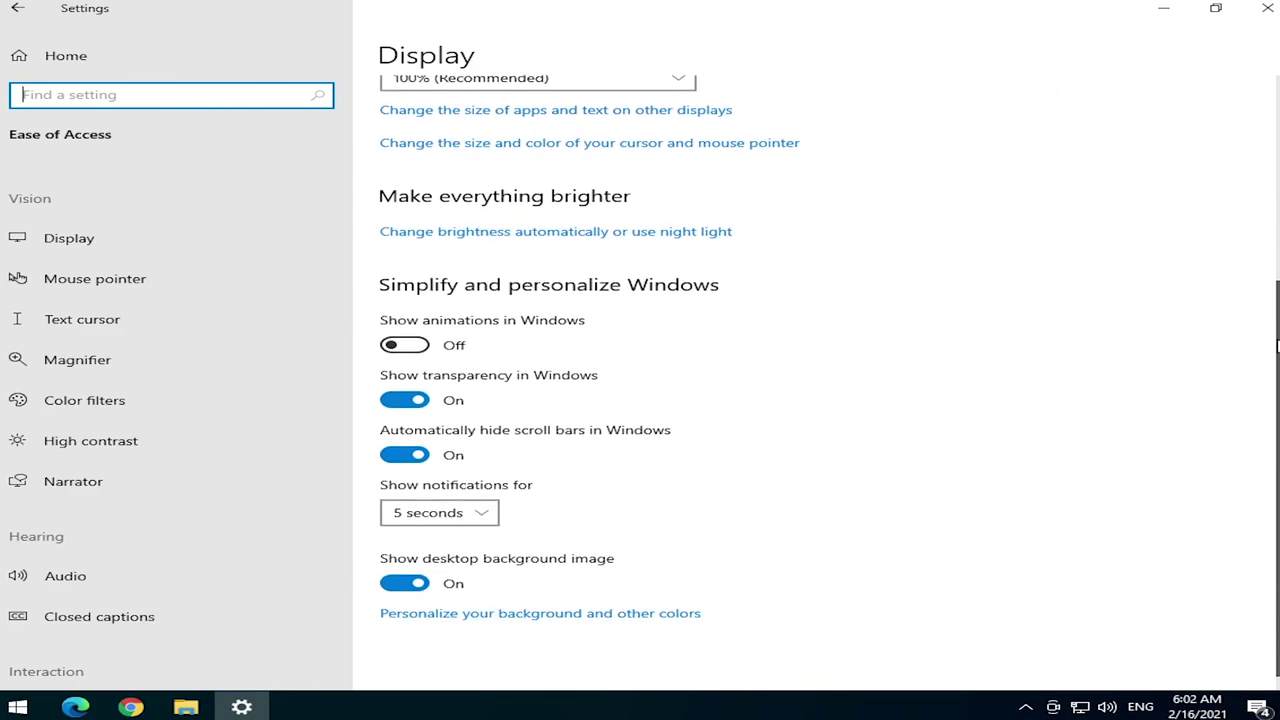
{"action": "left_click", "coordinate": [407, 458]}
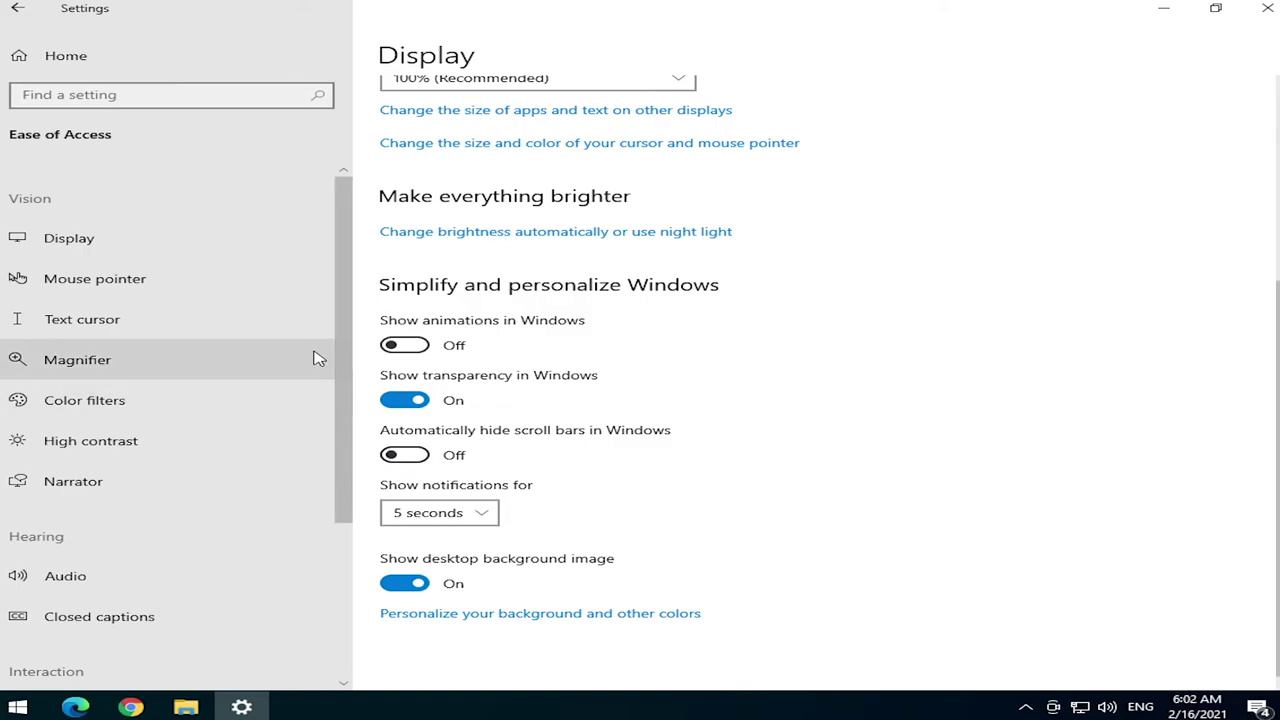
{"action": "scroll", "coordinate": [346, 390], "scroll_direction": "down", "scroll_amount": 3}
{"action": "scroll", "coordinate": [342, 330], "scroll_direction": "up", "scroll_amount": 3}
{"action": "left_click_drag", "start_coordinate": [341, 319], "coordinate": [343, 277]}
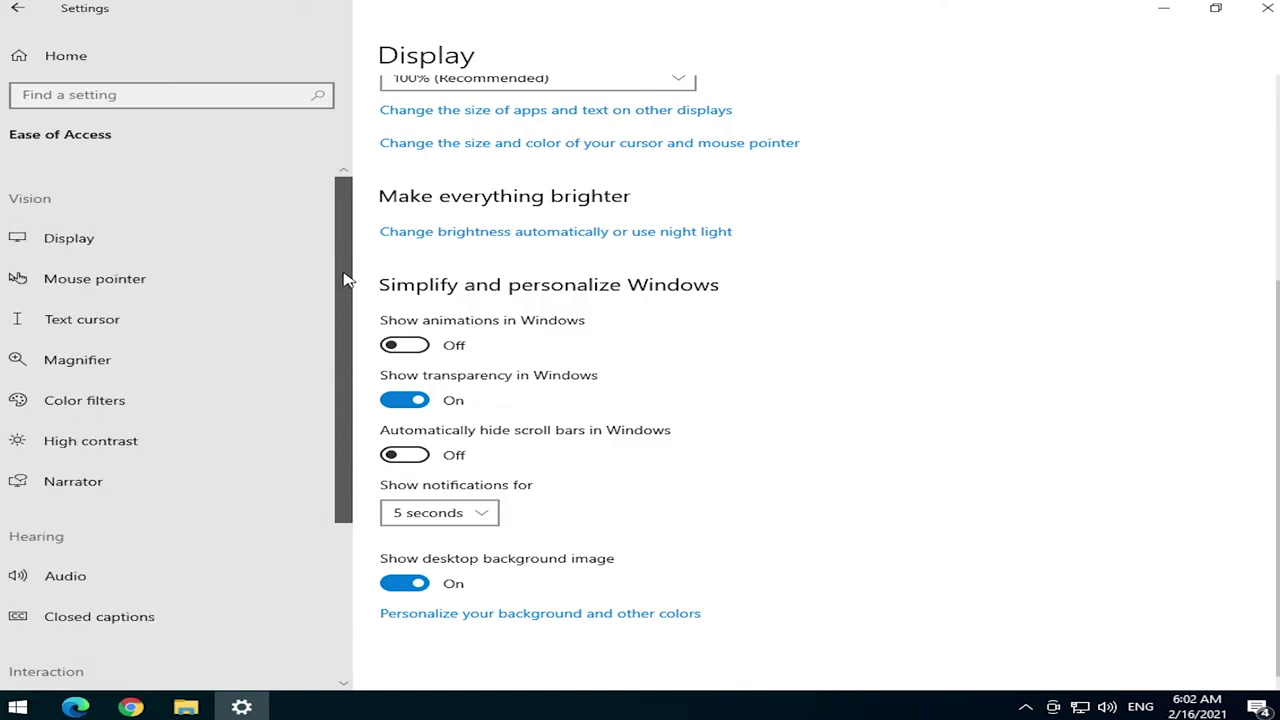
{"action": "left_click", "coordinate": [1267, 8]}
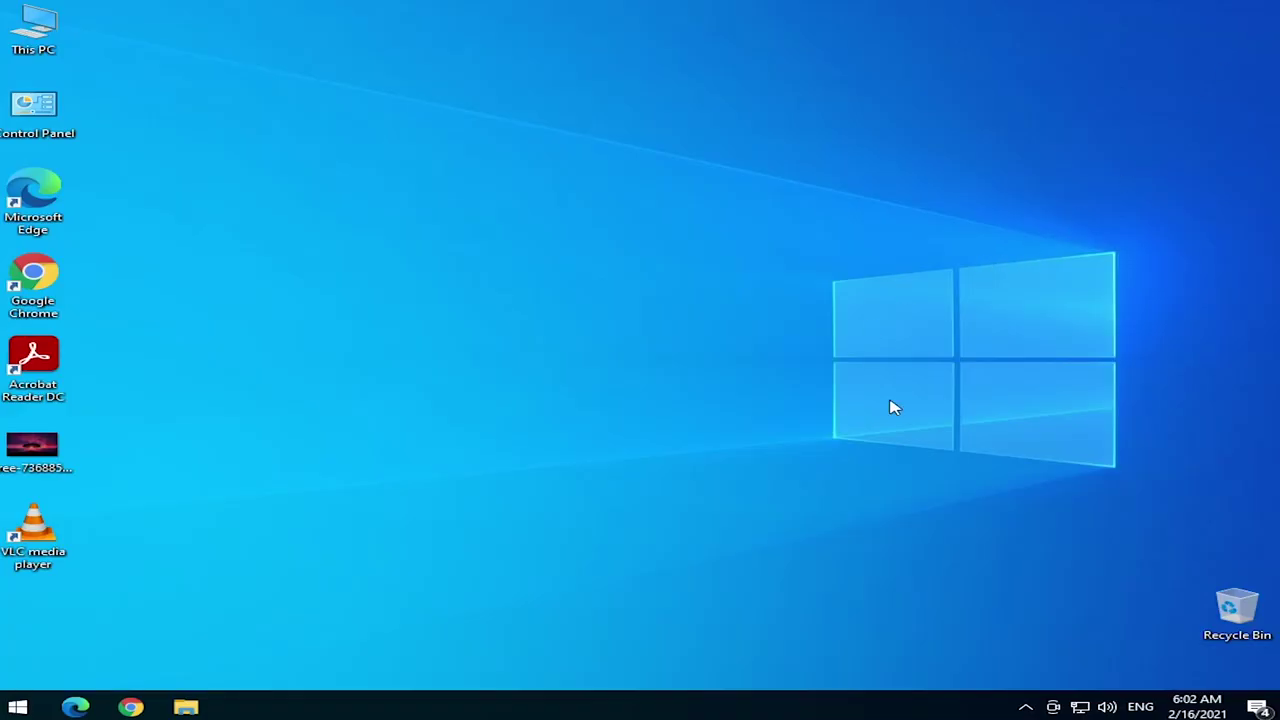
- Close the cmd.exe window, open the new threat's details in Windows Security, and allow HackTool:Win64/AutoKMS on the device
{"action": "left_click", "coordinate": [1024, 704]}
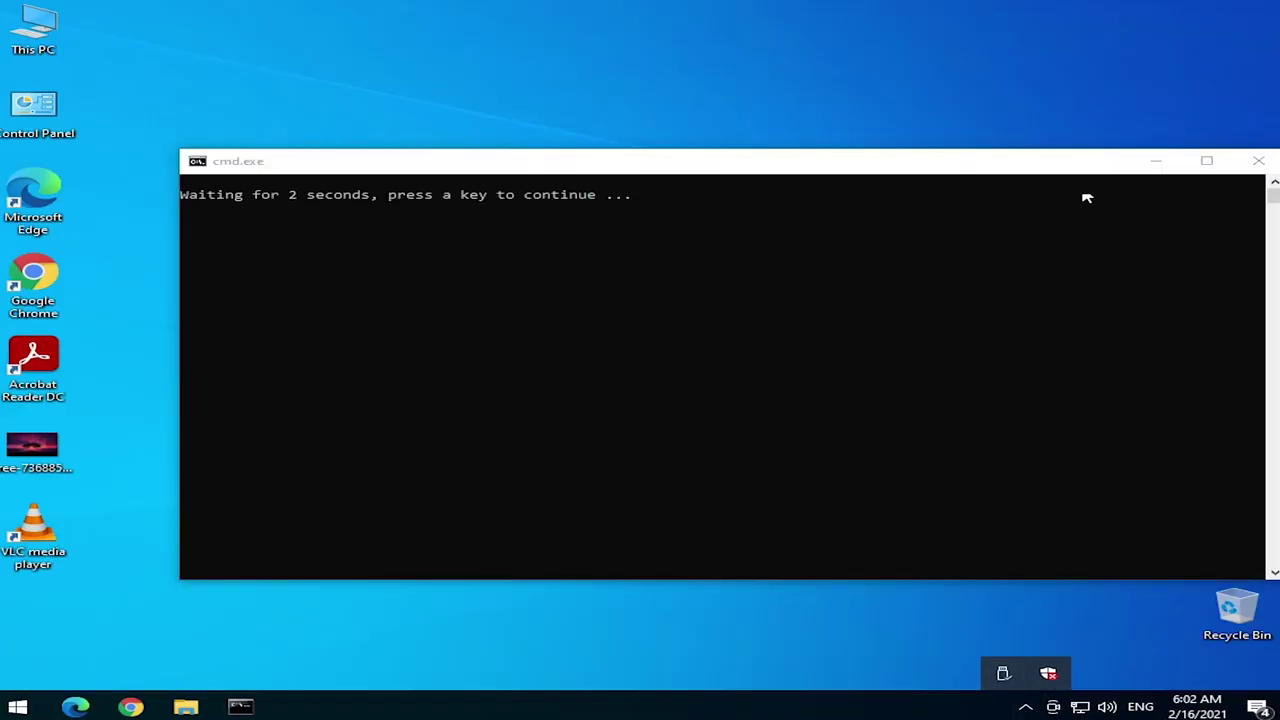
{"action": "left_click", "coordinate": [1257, 162]}
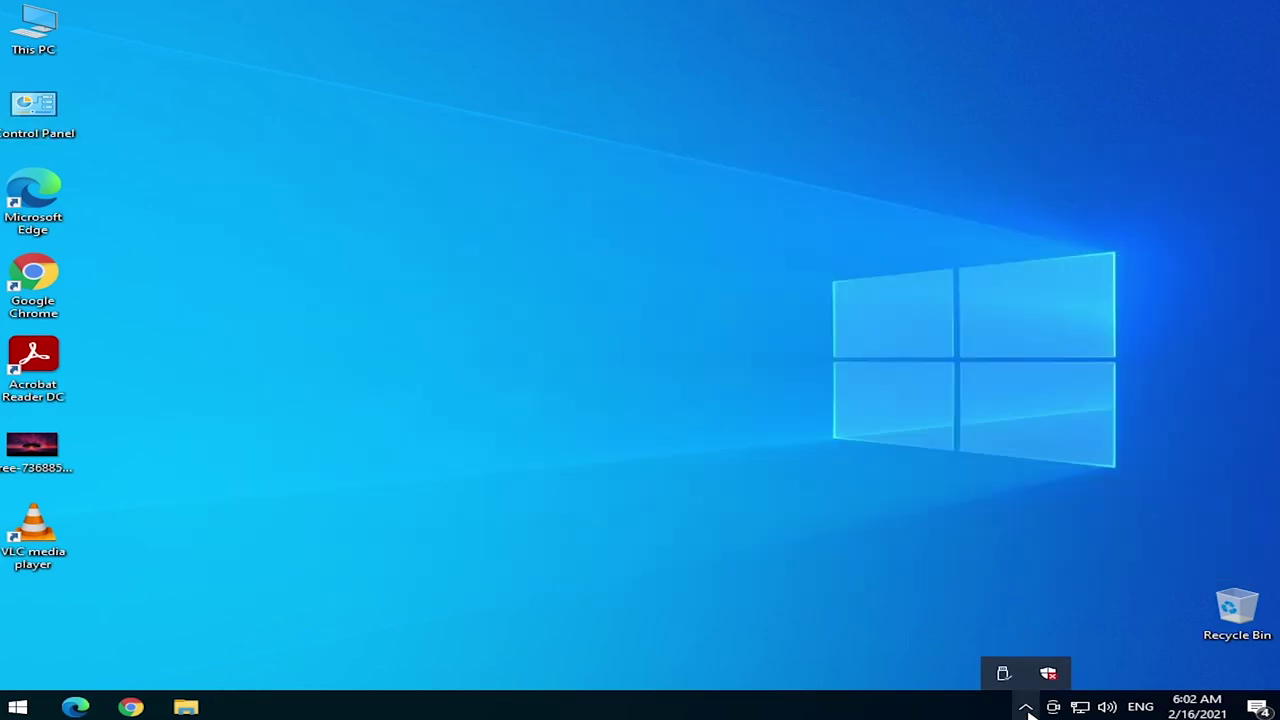
{"action": "left_click", "coordinate": [1048, 673]}
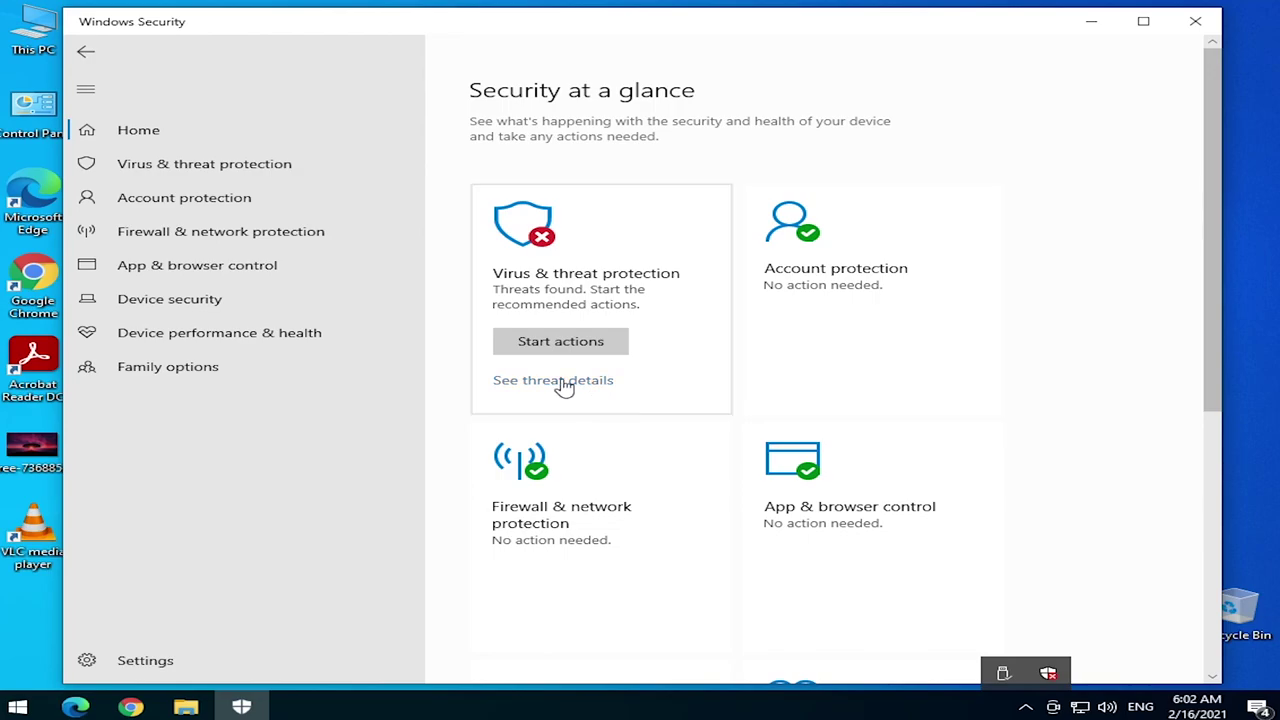
{"action": "left_click", "coordinate": [521, 380]}
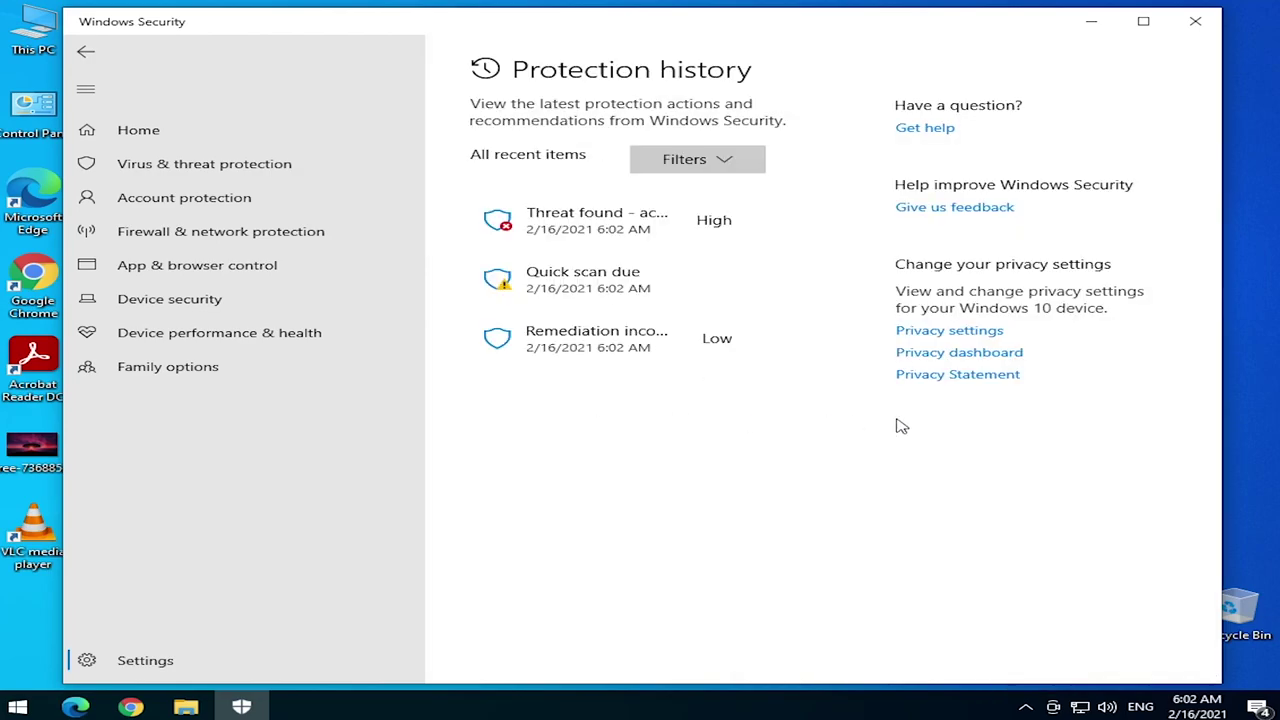
{"action": "left_click", "coordinate": [718, 234]}
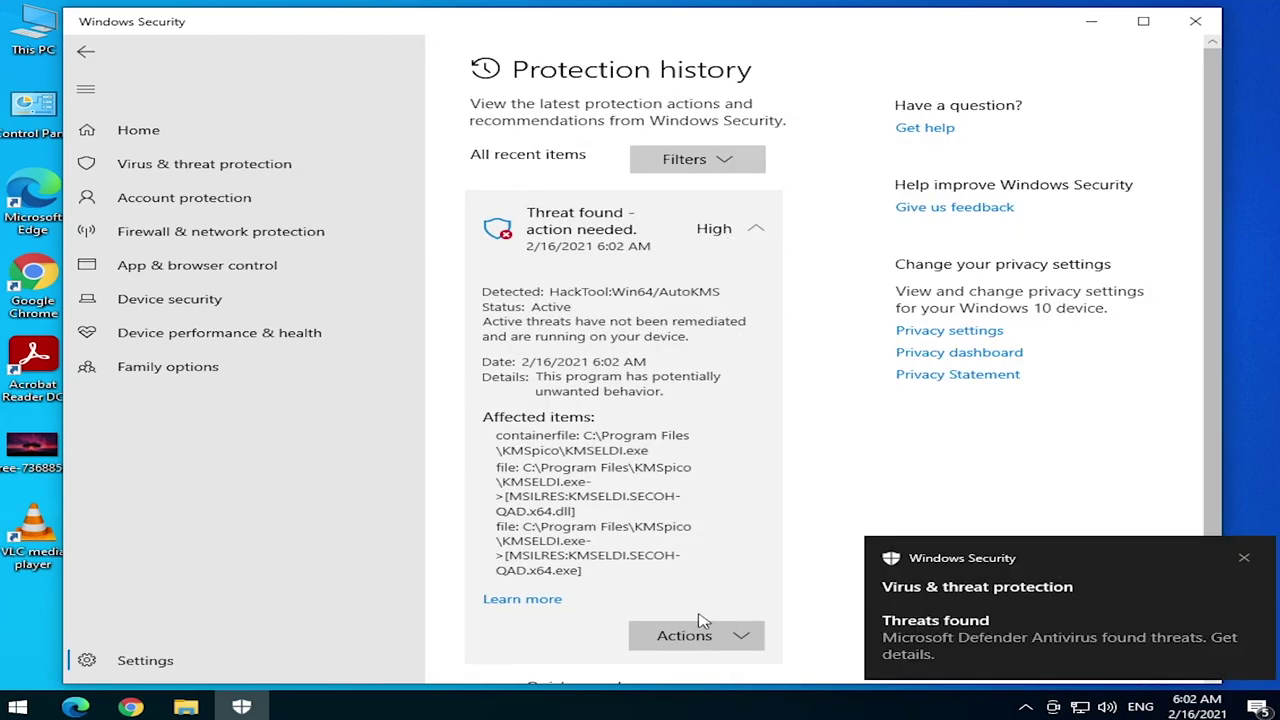
{"action": "left_click", "coordinate": [757, 627]}
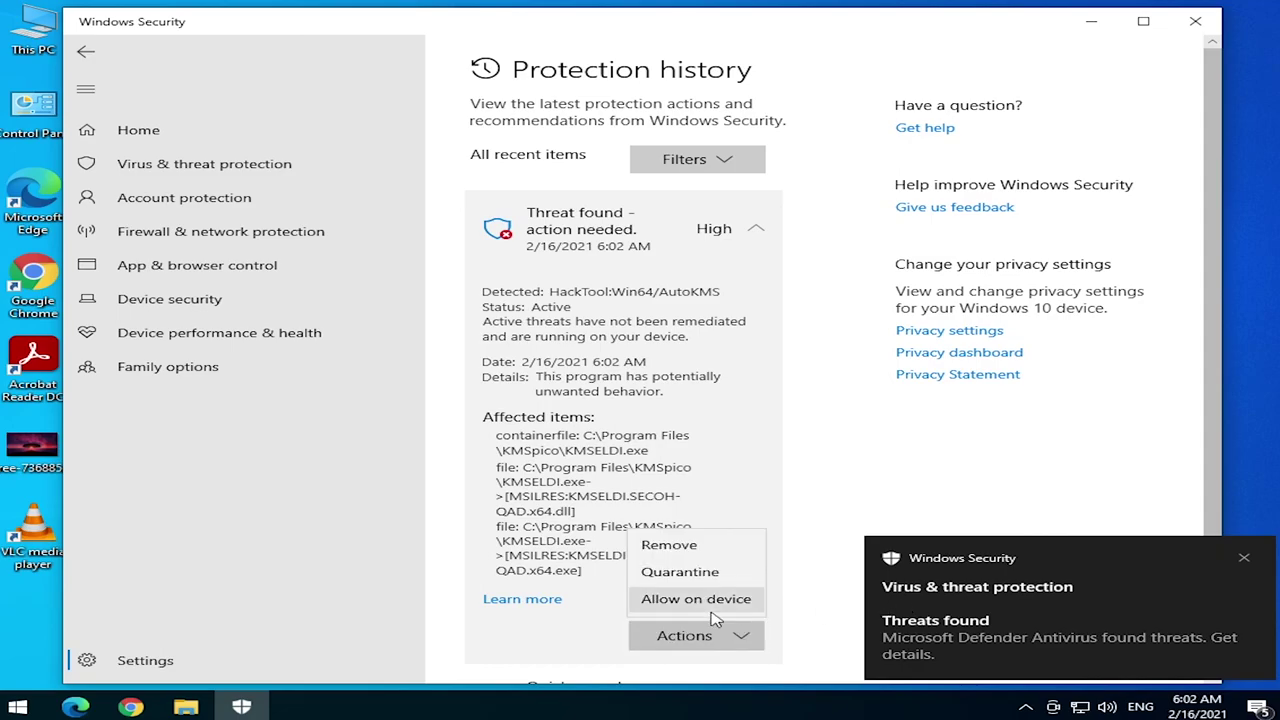
{"action": "left_click", "coordinate": [716, 606]}
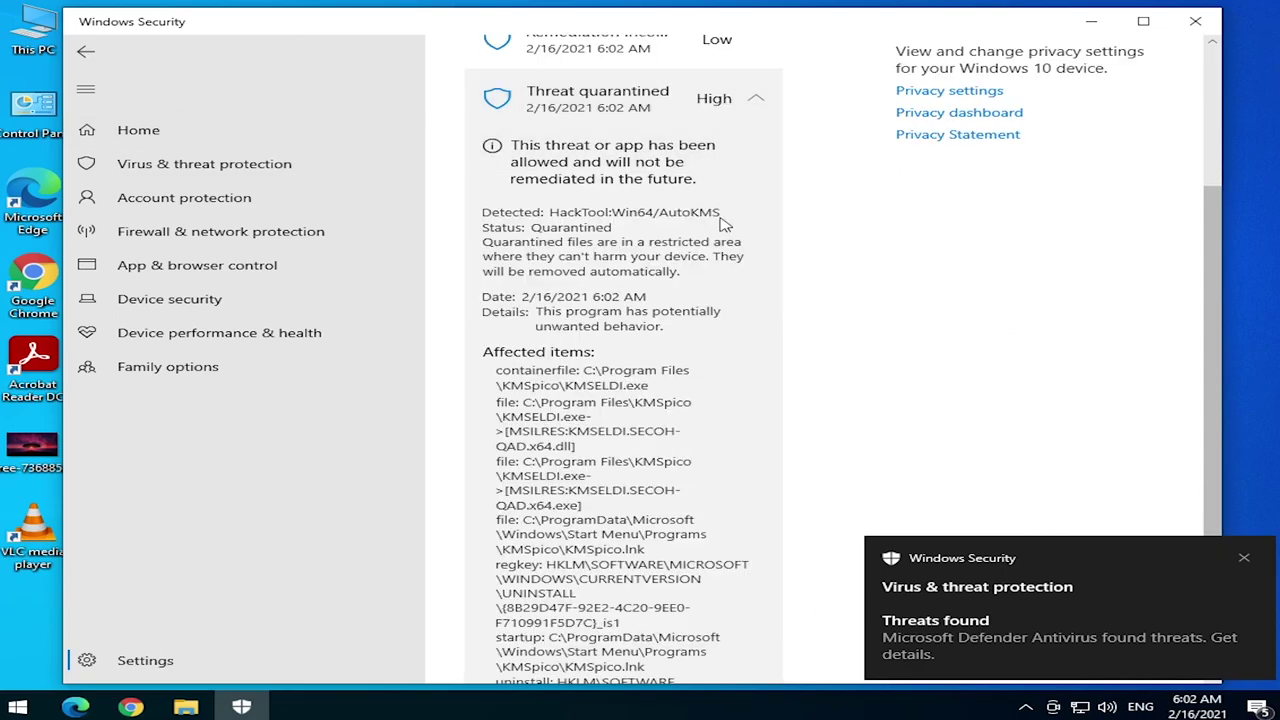
- Restore the quarantined HackTool:Win64/AutoKMS item from its entry in Protection history
{"action": "scroll", "coordinate": [795, 285], "scroll_direction": "down", "scroll_amount": 3}
{"action": "left_click", "coordinate": [738, 606]}
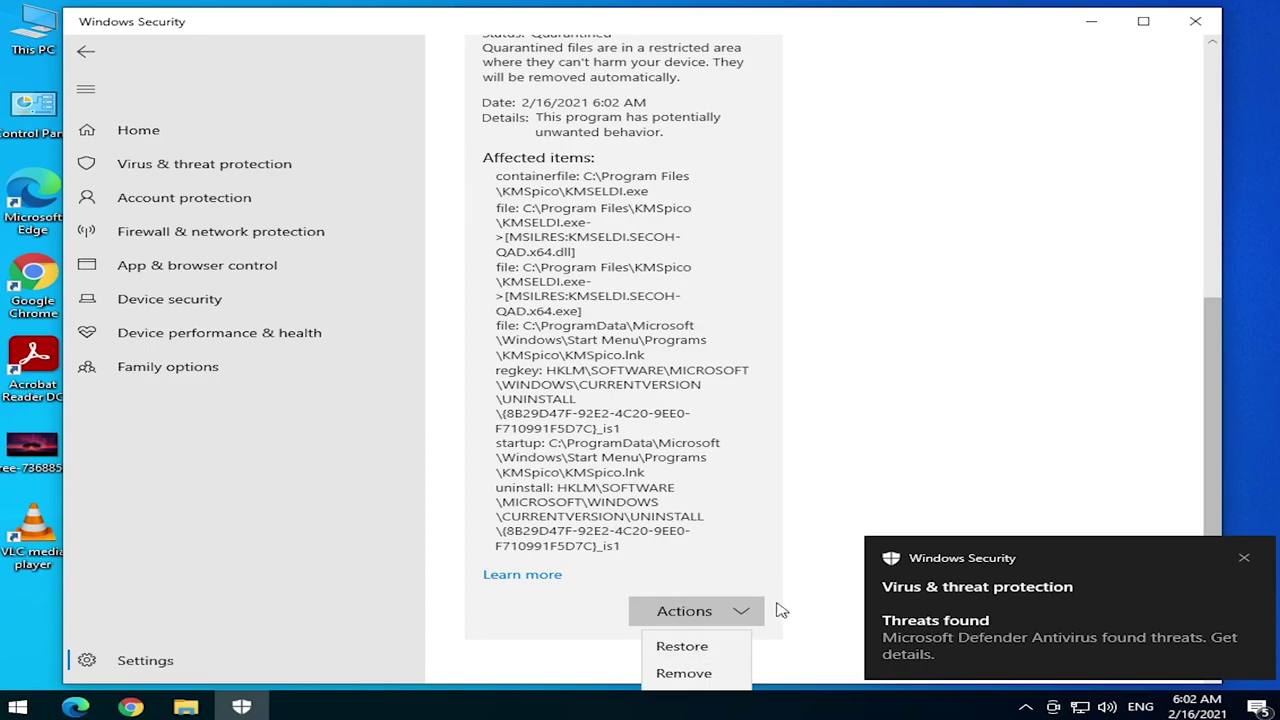
{"action": "left_click", "coordinate": [708, 650]}
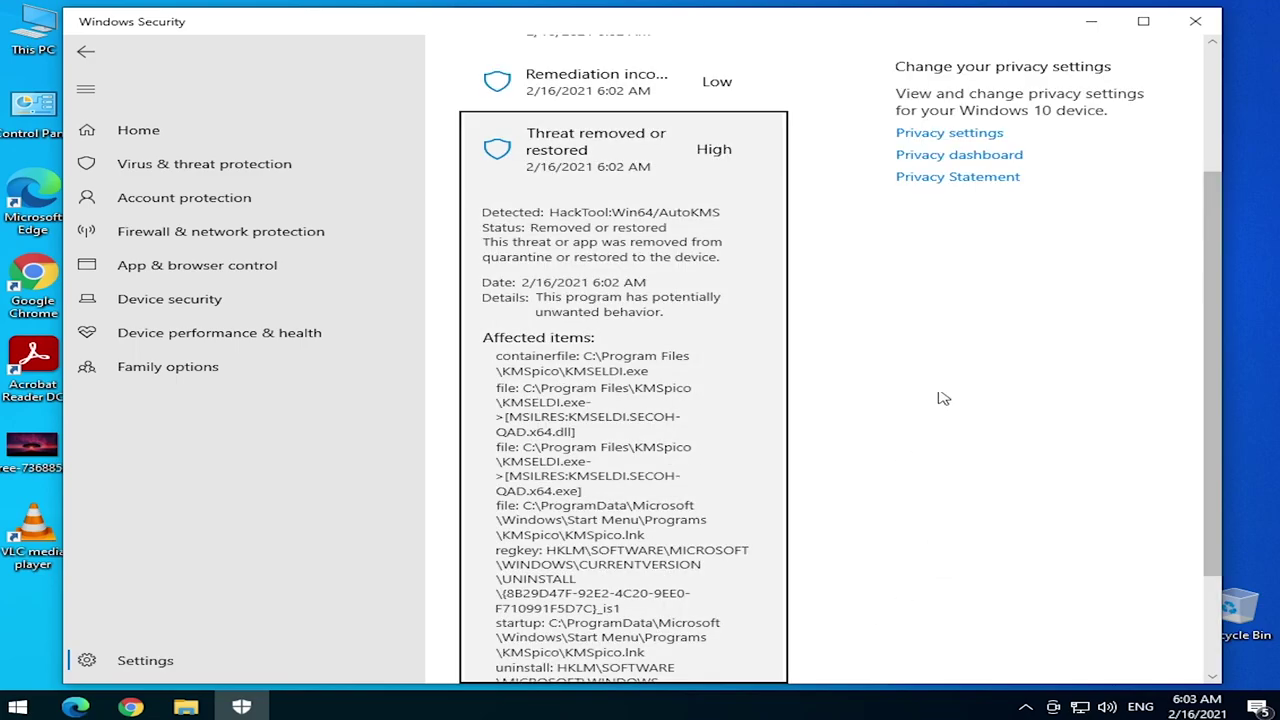
- Check the Virus & threat protection page for current threats, close Windows Security, and refresh the desktop
{"action": "scroll", "coordinate": [826, 398], "scroll_direction": "up", "scroll_amount": 3}
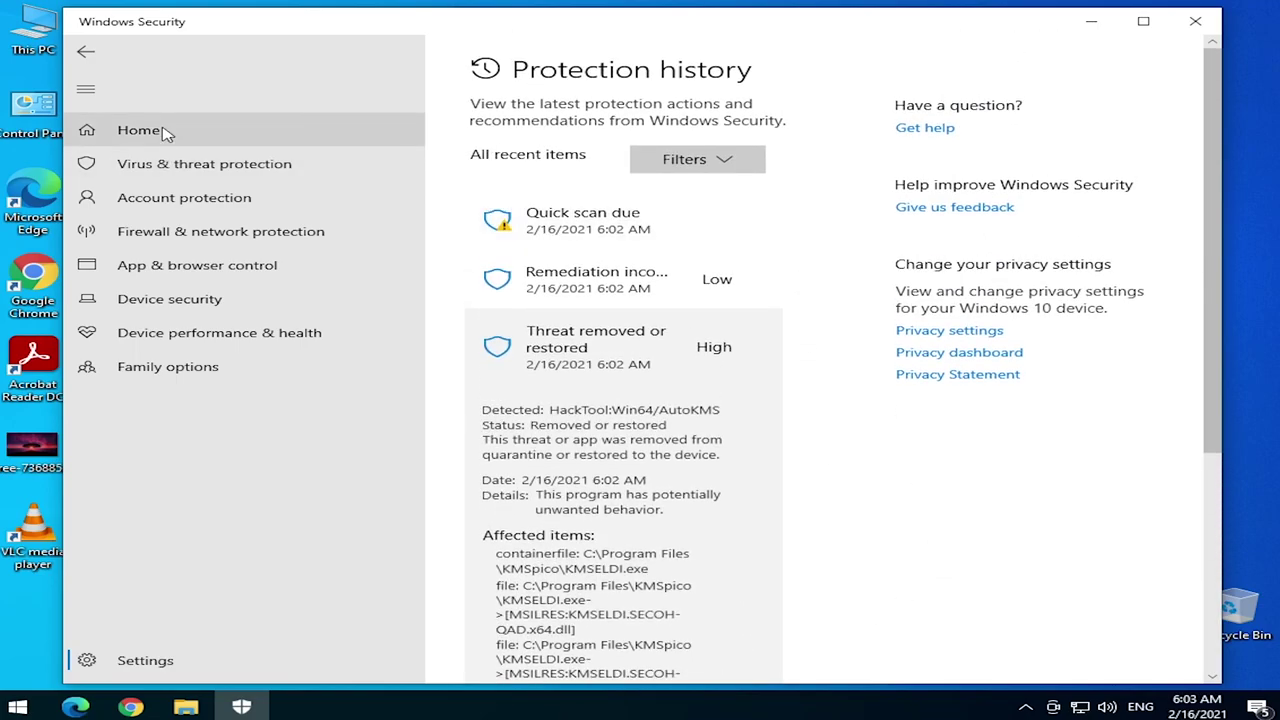
{"action": "left_click", "coordinate": [165, 135]}
{"action": "left_click", "coordinate": [571, 337]}
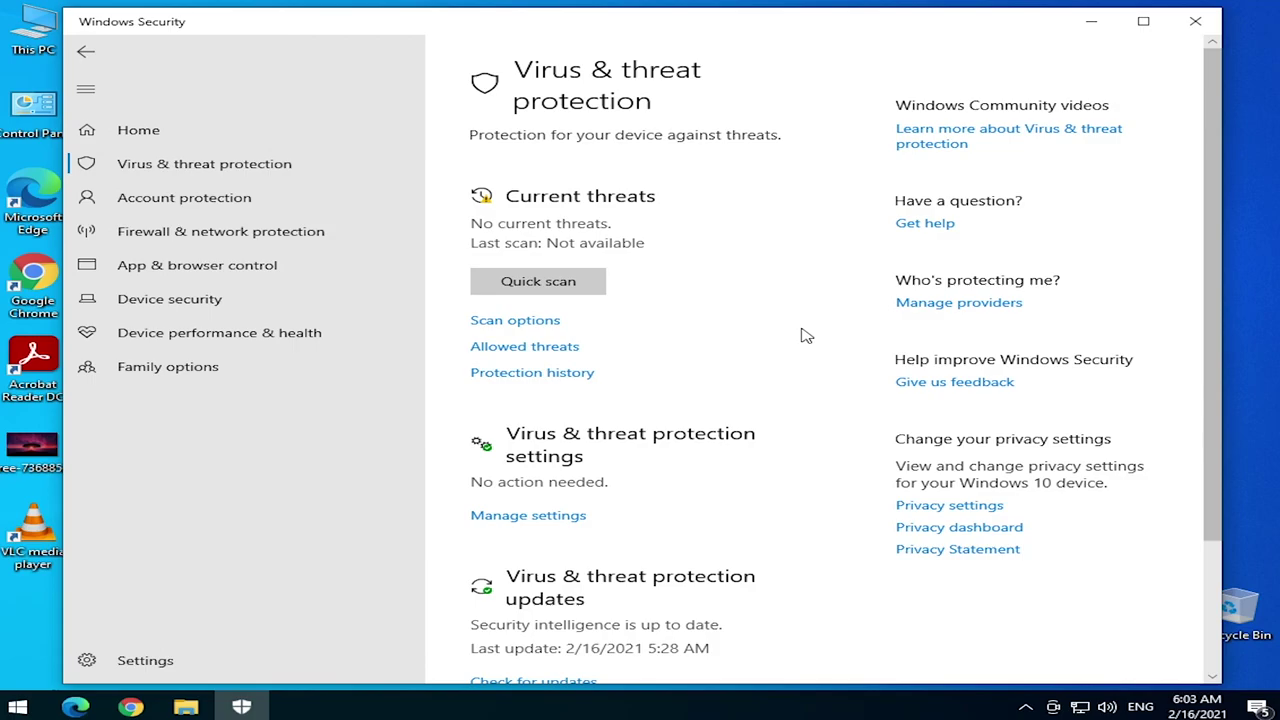
{"action": "left_click", "coordinate": [1195, 21]}
{"action": "right_click", "coordinate": [610, 197]}
{"action": "left_click", "coordinate": [686, 247]}
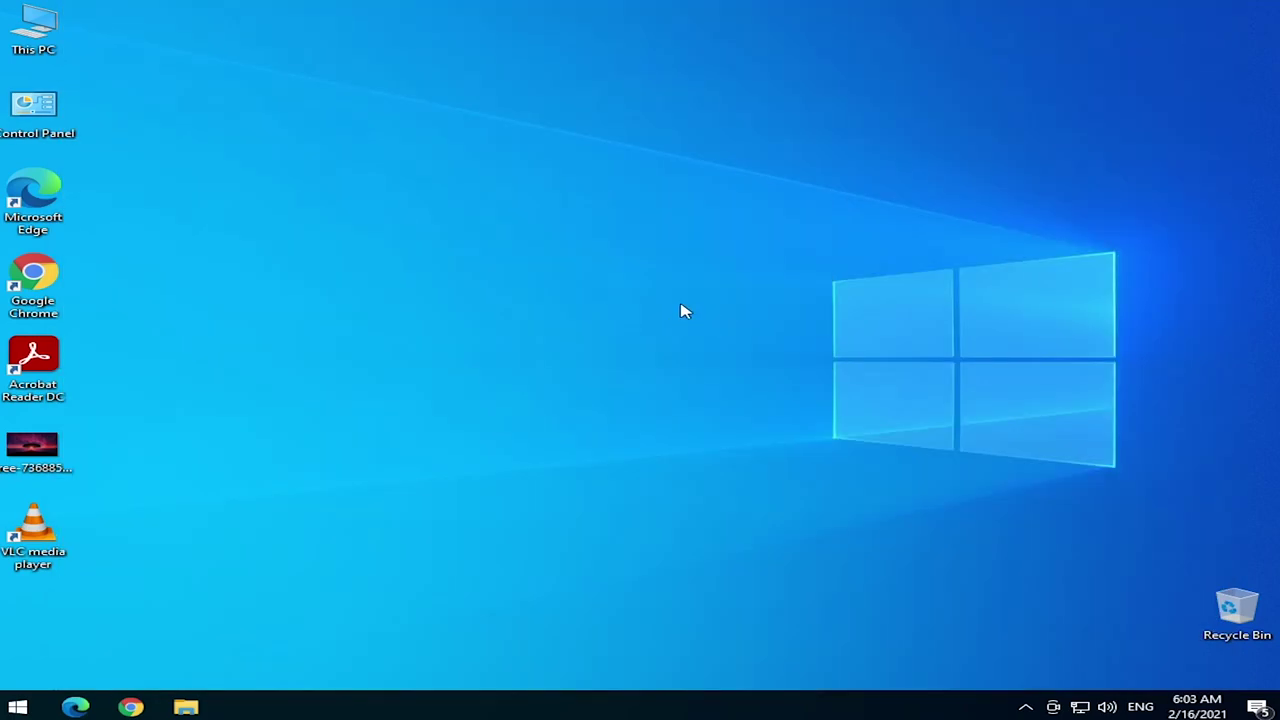